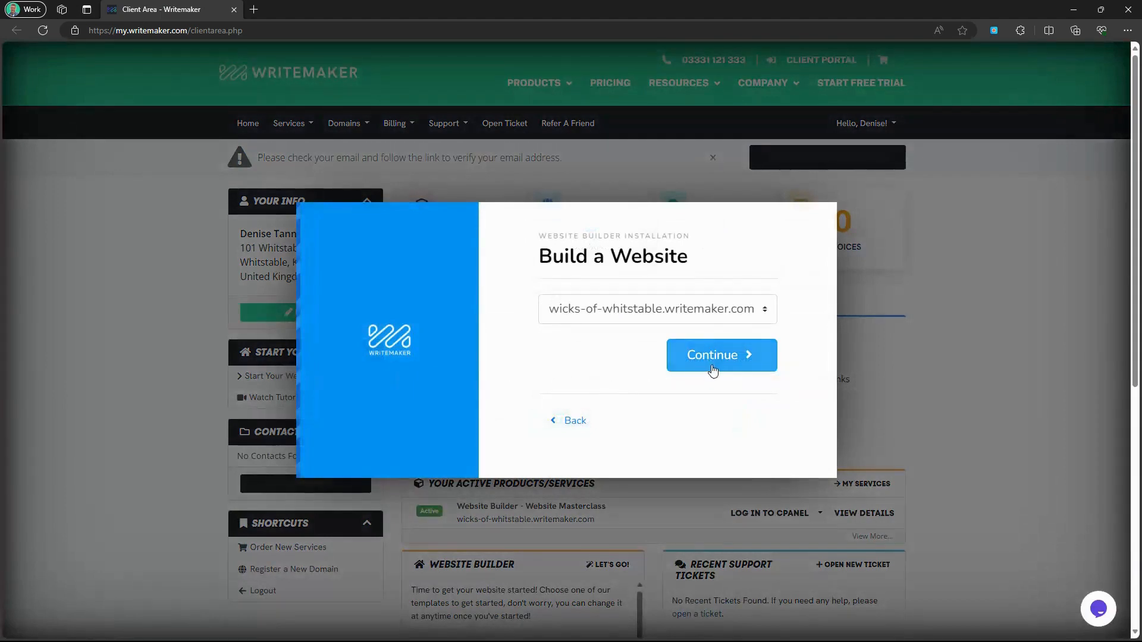
Confirm the domain and email steps, then install the Veterinary Clinic 6 template.
left_click(715, 361)
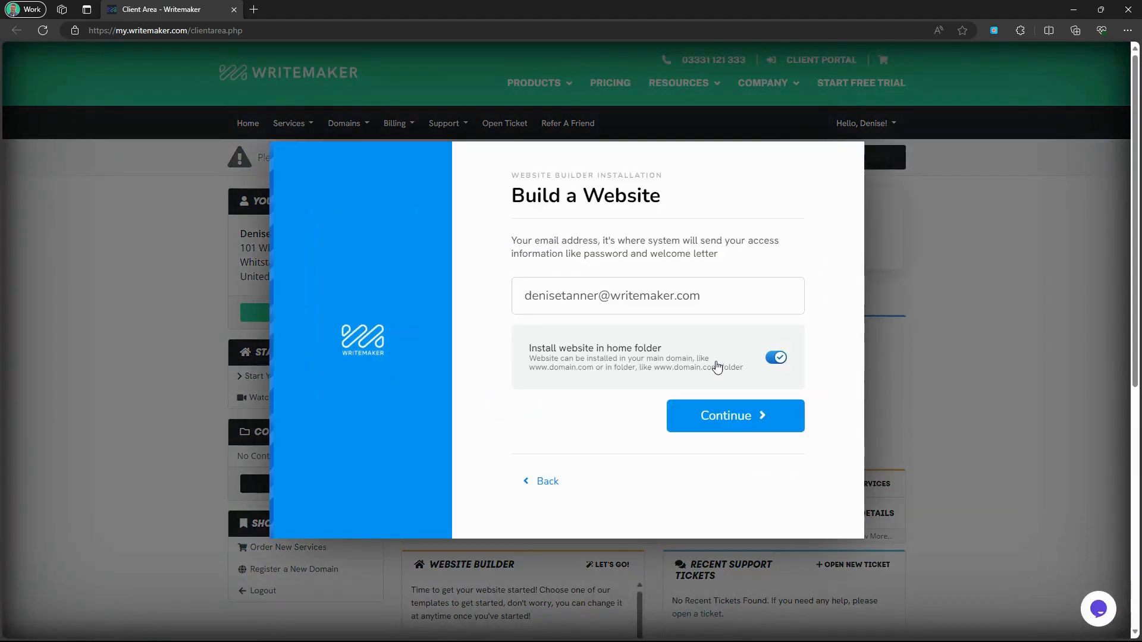
left_click(725, 415)
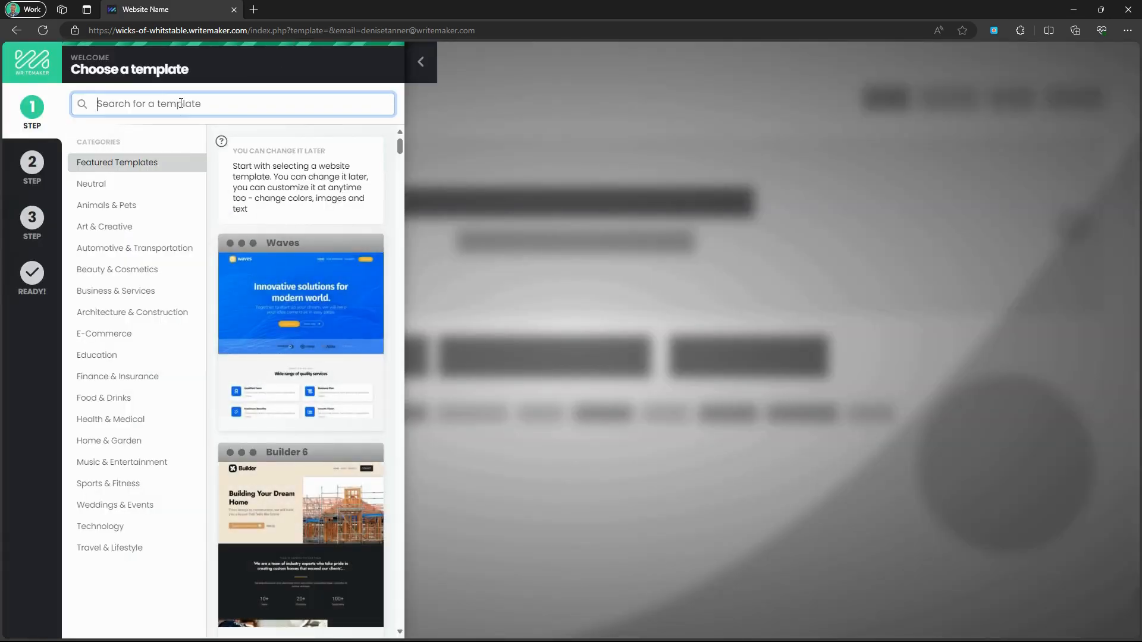
type("ve")
type("er")
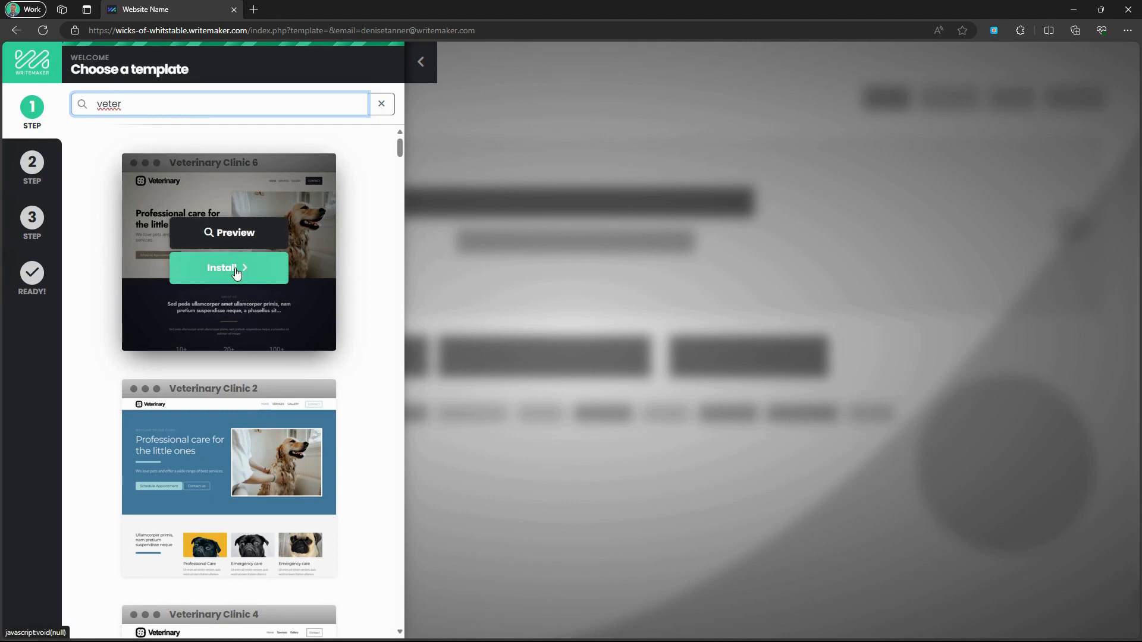
left_click(237, 272)
mouse_move(235, 250)
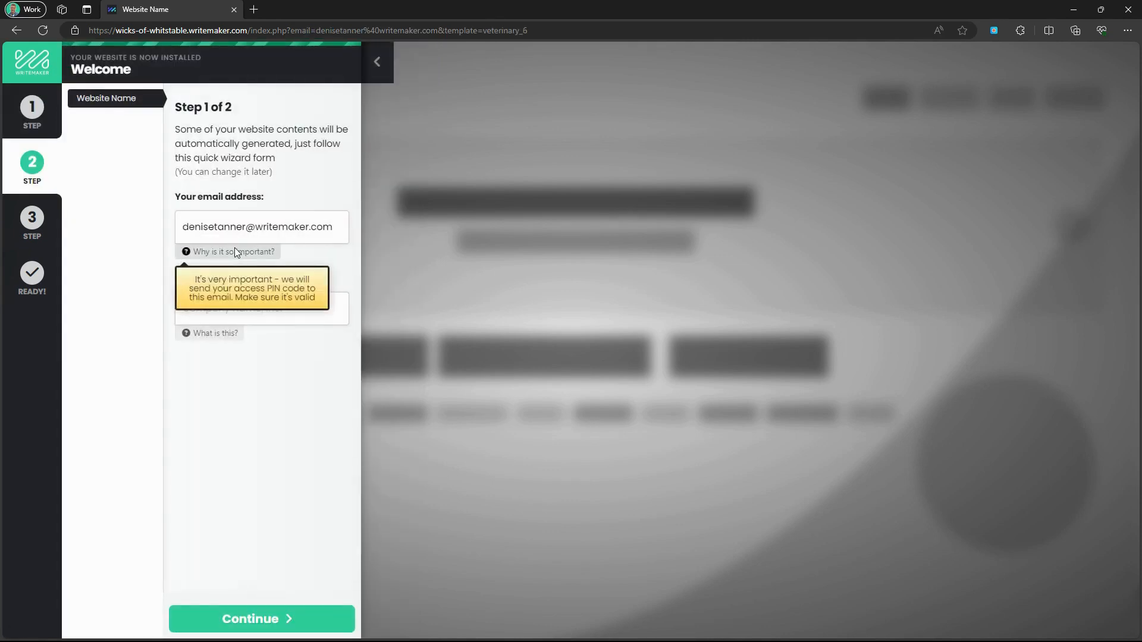
Name the website 'Wicks of Whitstable'.
left_click(282, 313)
type("Wicks of Whi")
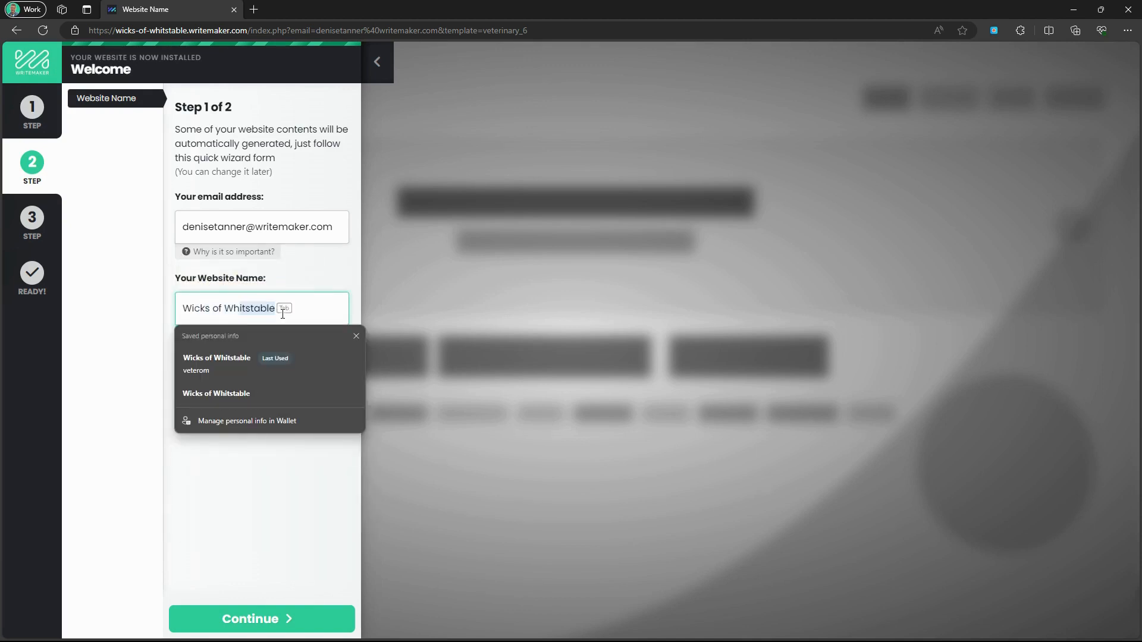
type("tstable")
left_click(298, 486)
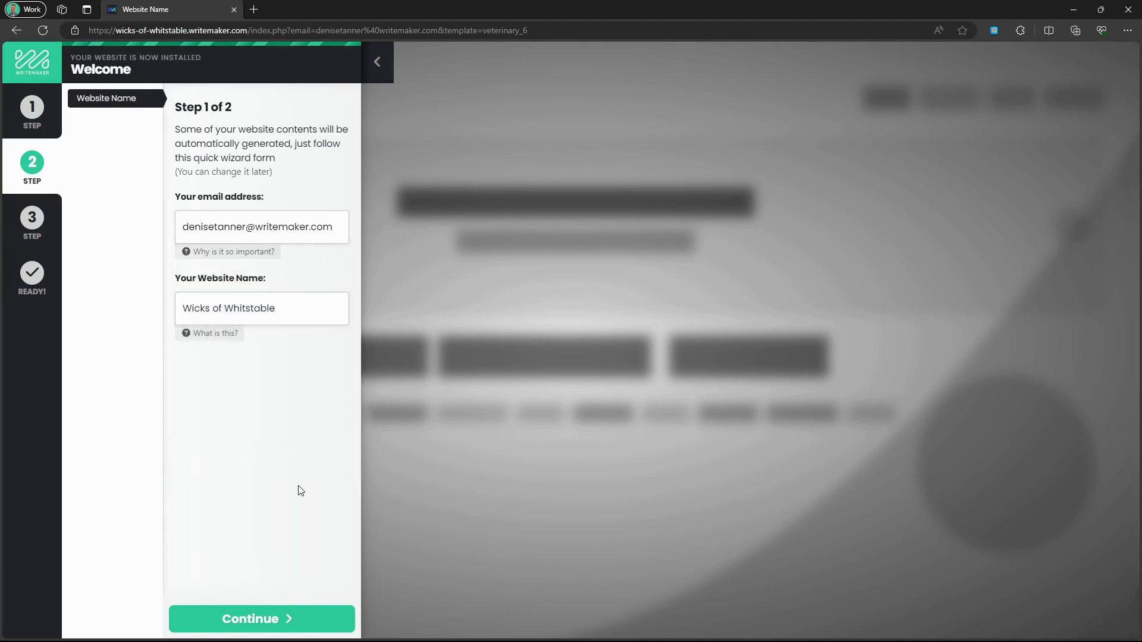
left_click(279, 618)
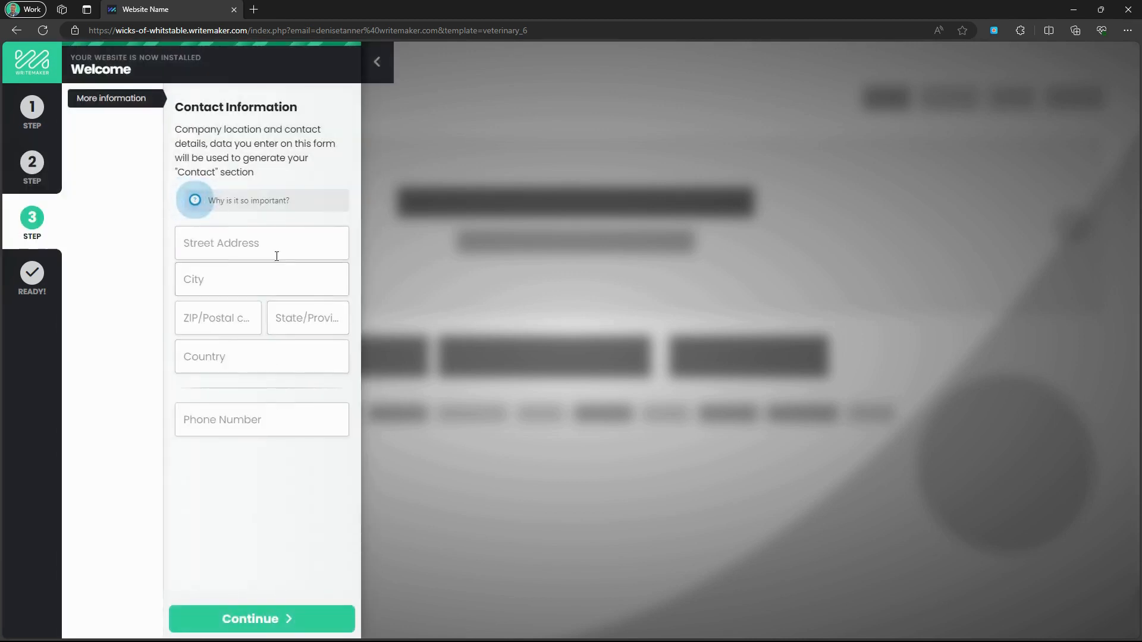
Fill the contact details from the saved address and finish the setup wizard.
left_click(277, 250)
left_click(260, 312)
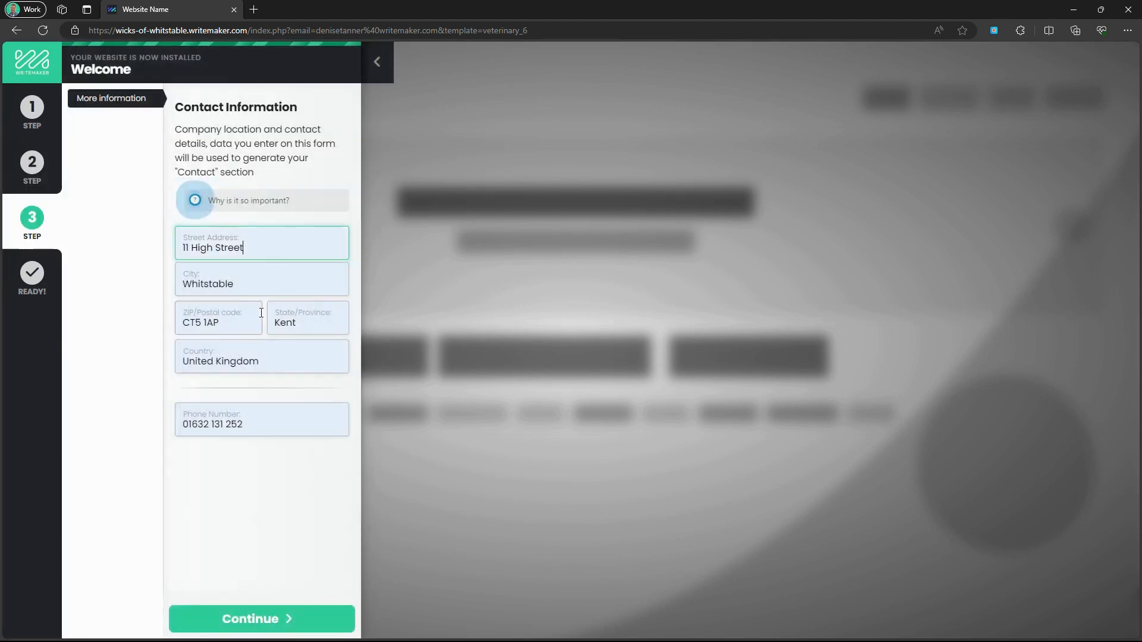
left_click(274, 505)
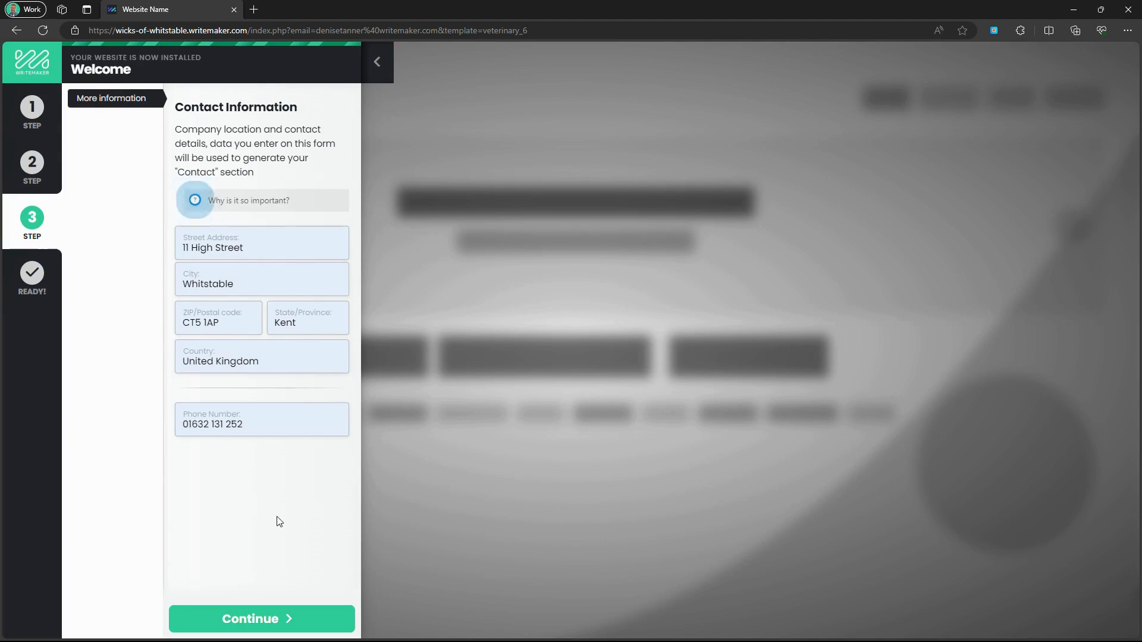
left_click(289, 618)
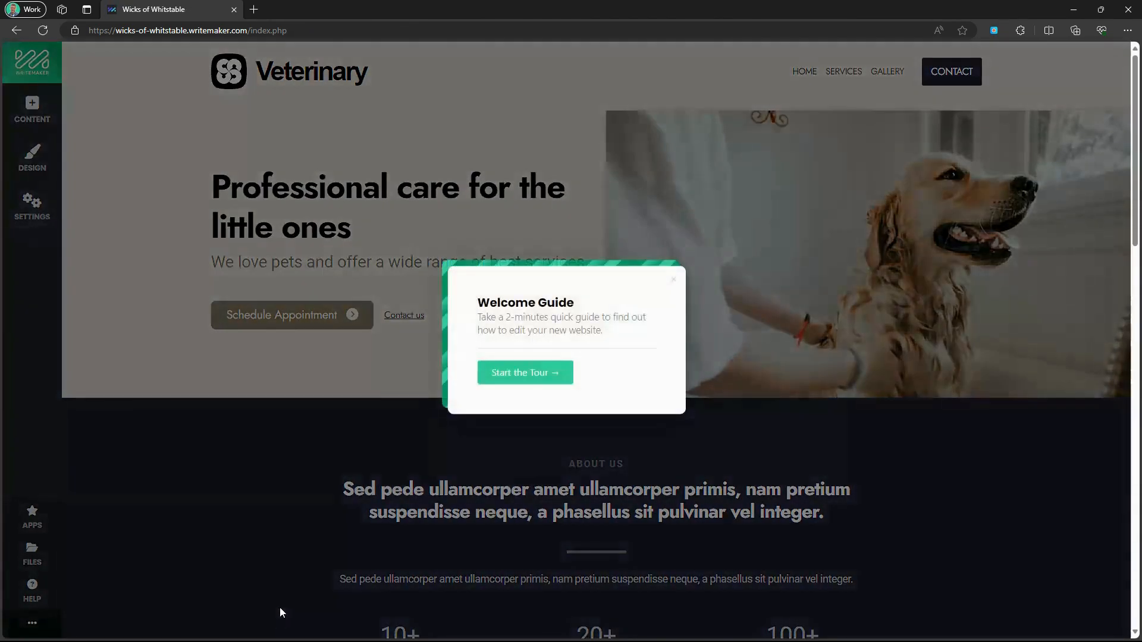
Close the Welcome Guide and Help center, then show the Subpages list in Website Settings.
left_click(674, 281)
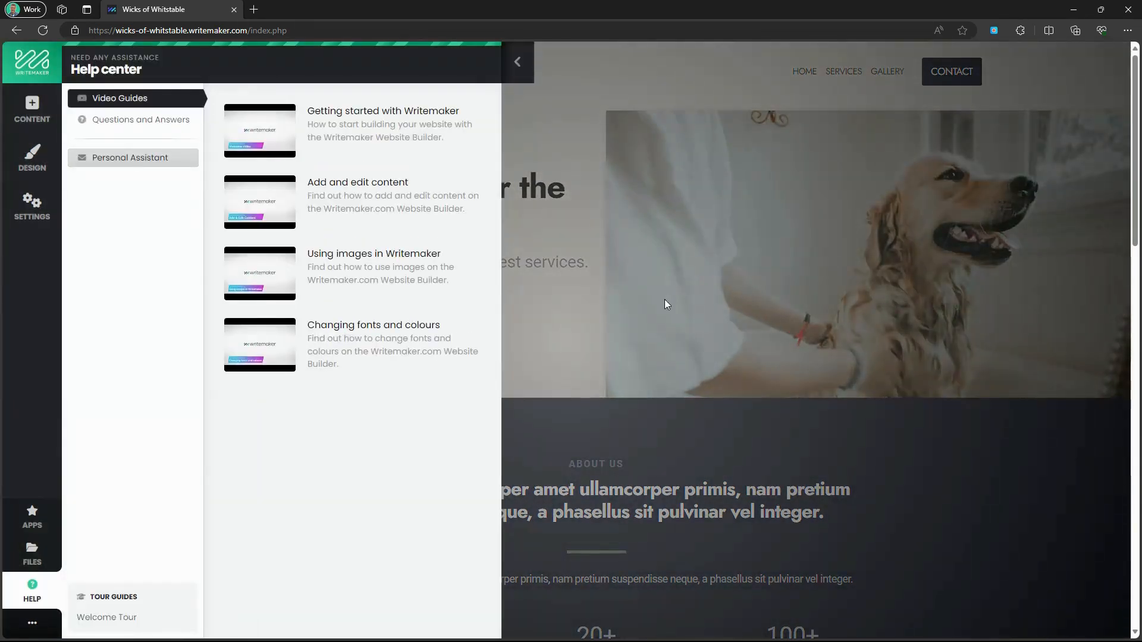
left_click(523, 75)
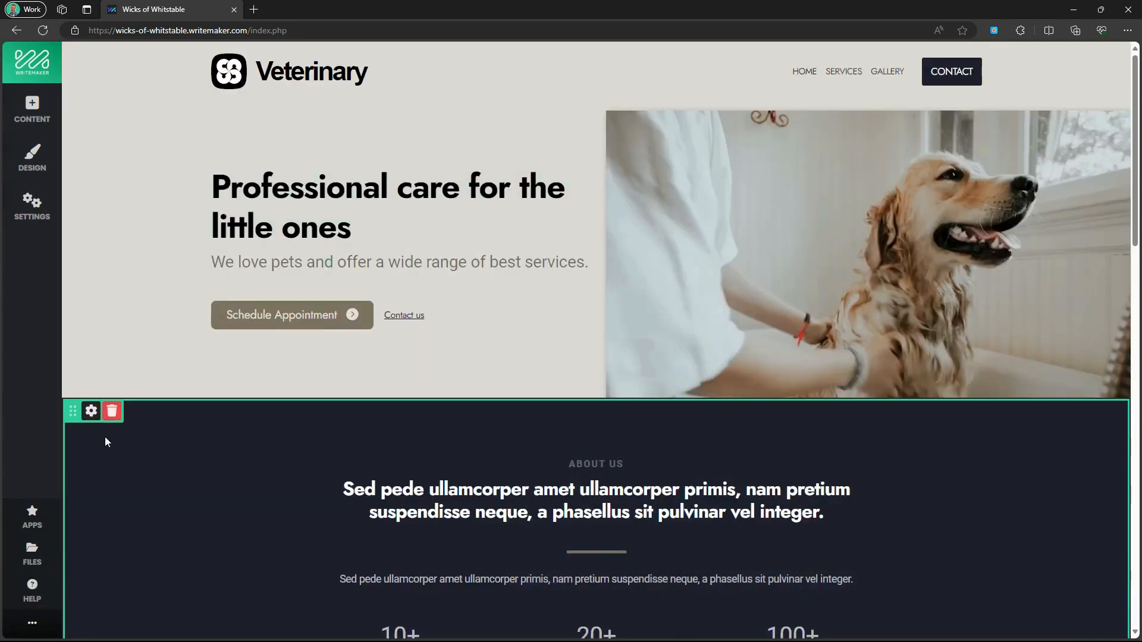
left_click(32, 209)
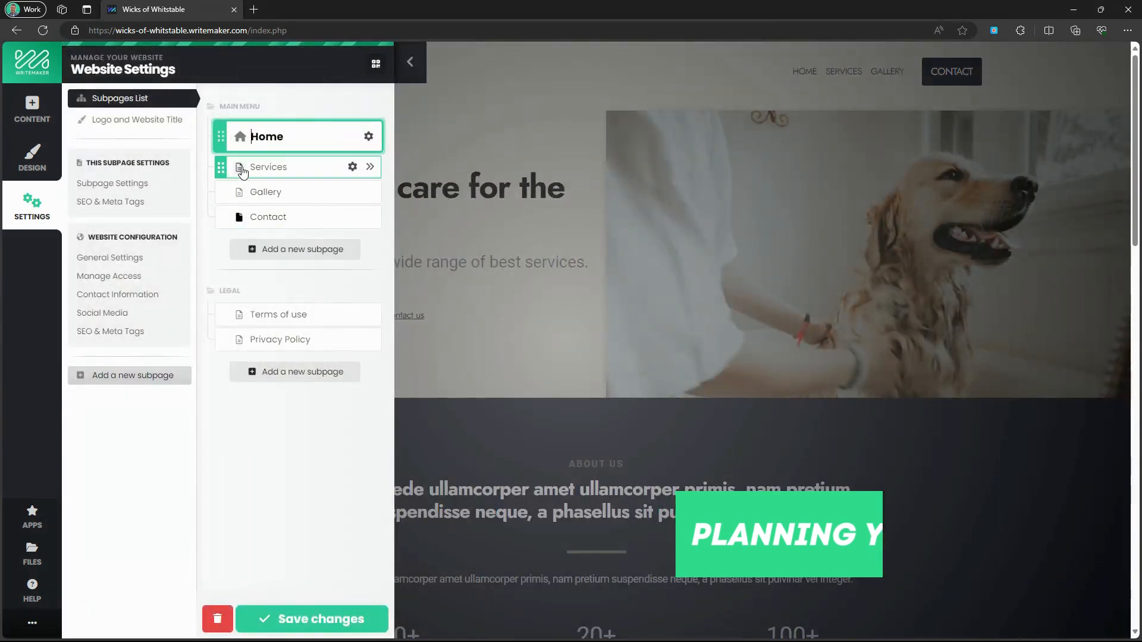
Start renaming the Services subpage, replacing its name with 'Ab'.
left_click(298, 169)
double_click(298, 169)
type("About")
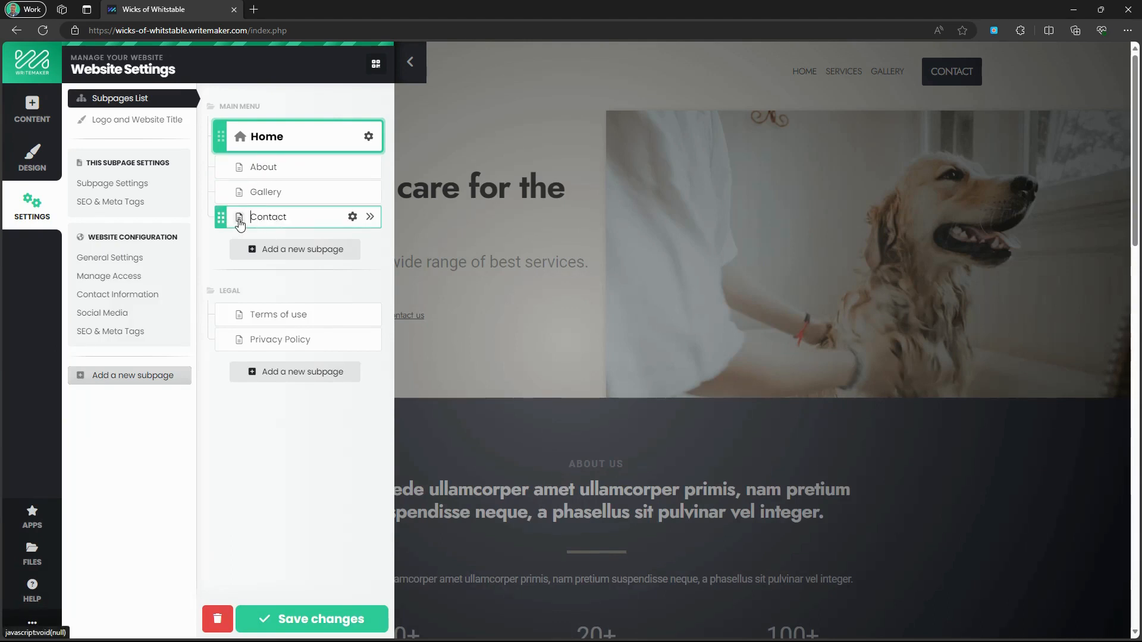
Add a new subpage named 'Shop' of type Shopping cart.
left_click(255, 250)
type("Shop")
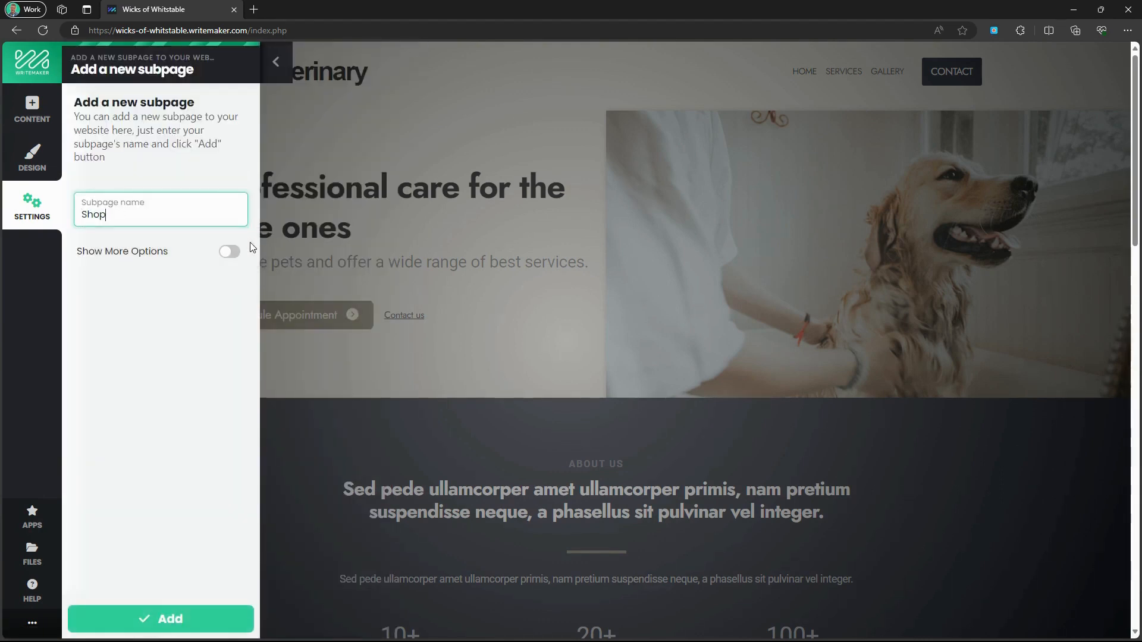
left_click(229, 251)
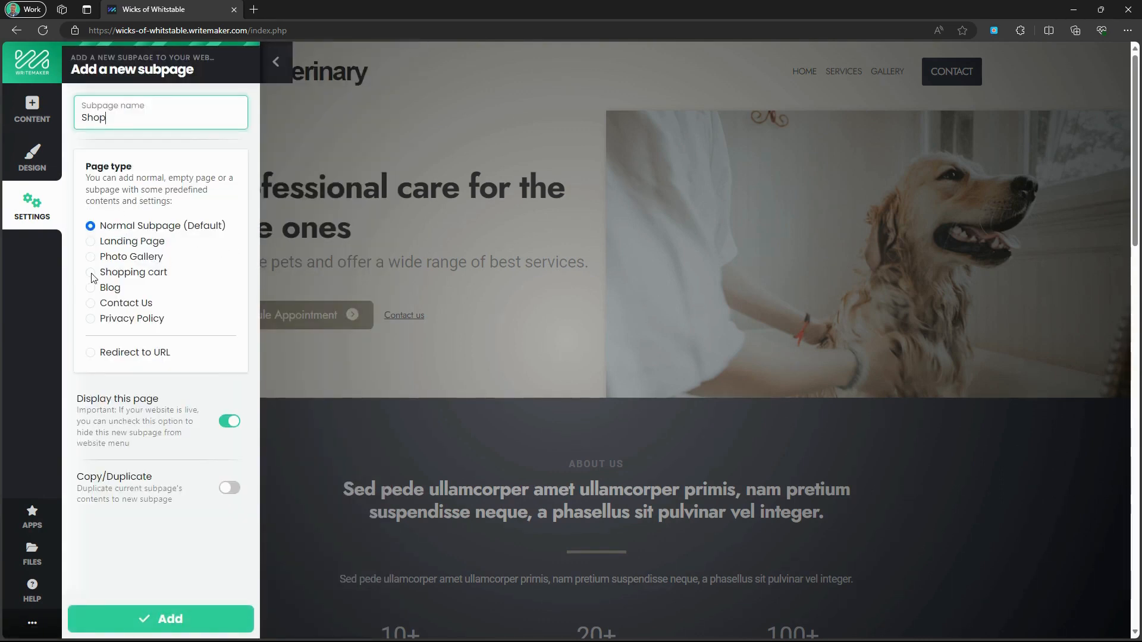
left_click(91, 273)
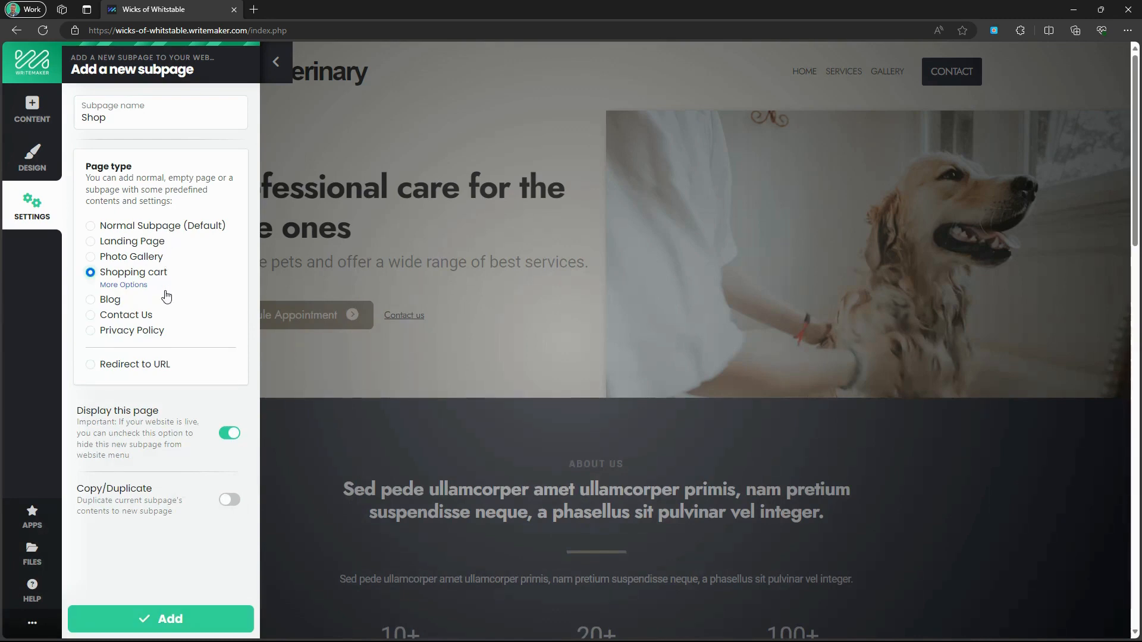
left_click(205, 620)
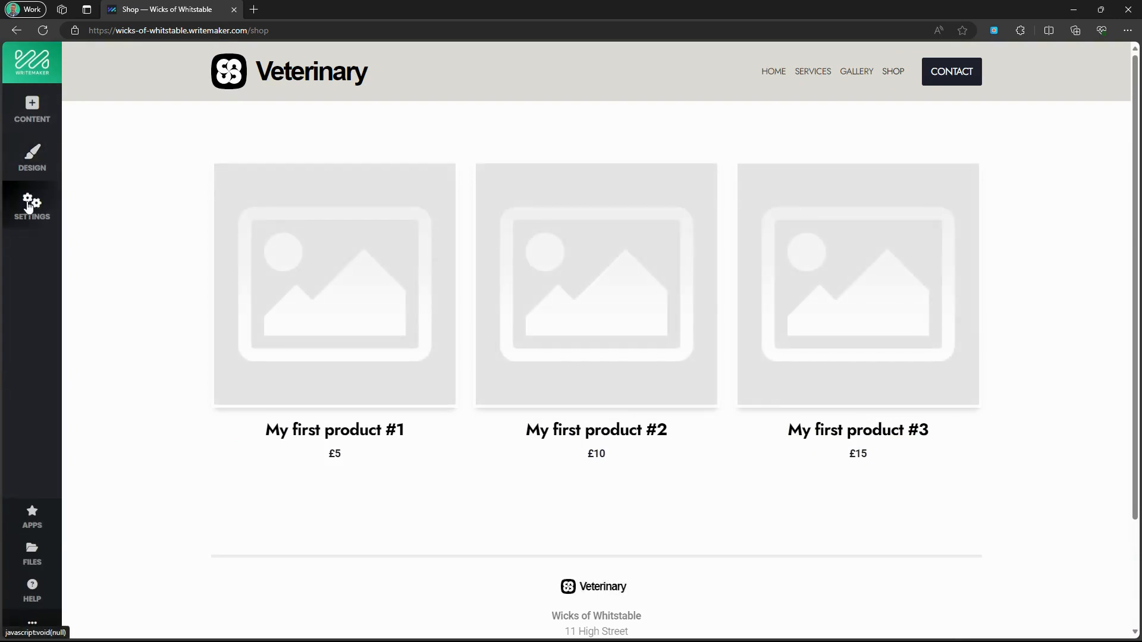
Upload the Logo image file as the site's header logo.
left_click(28, 206)
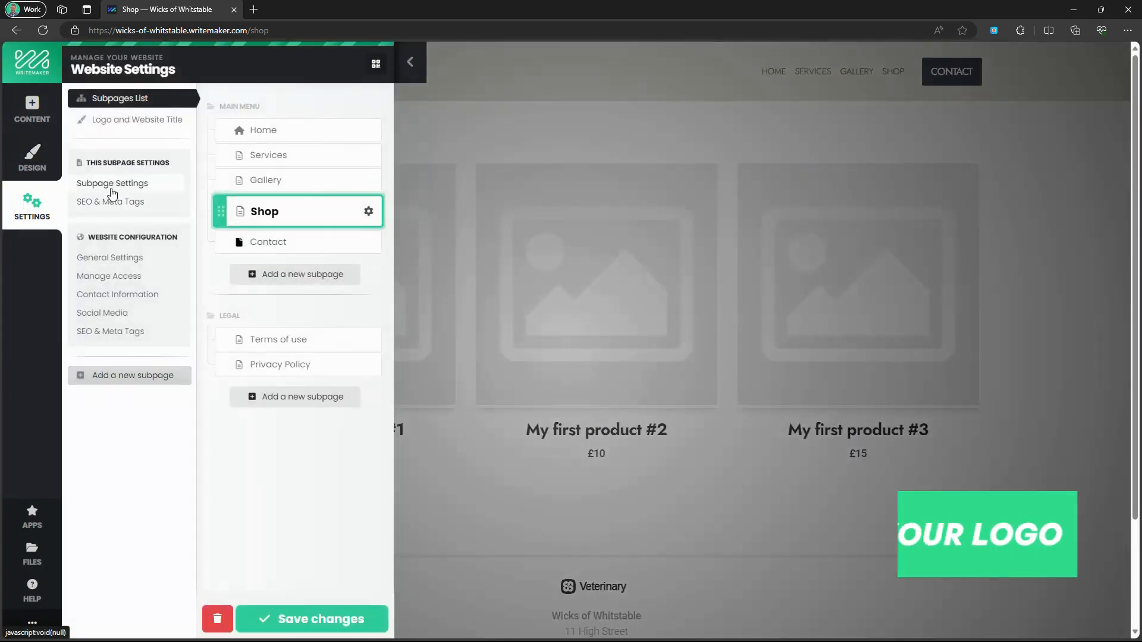
left_click(138, 123)
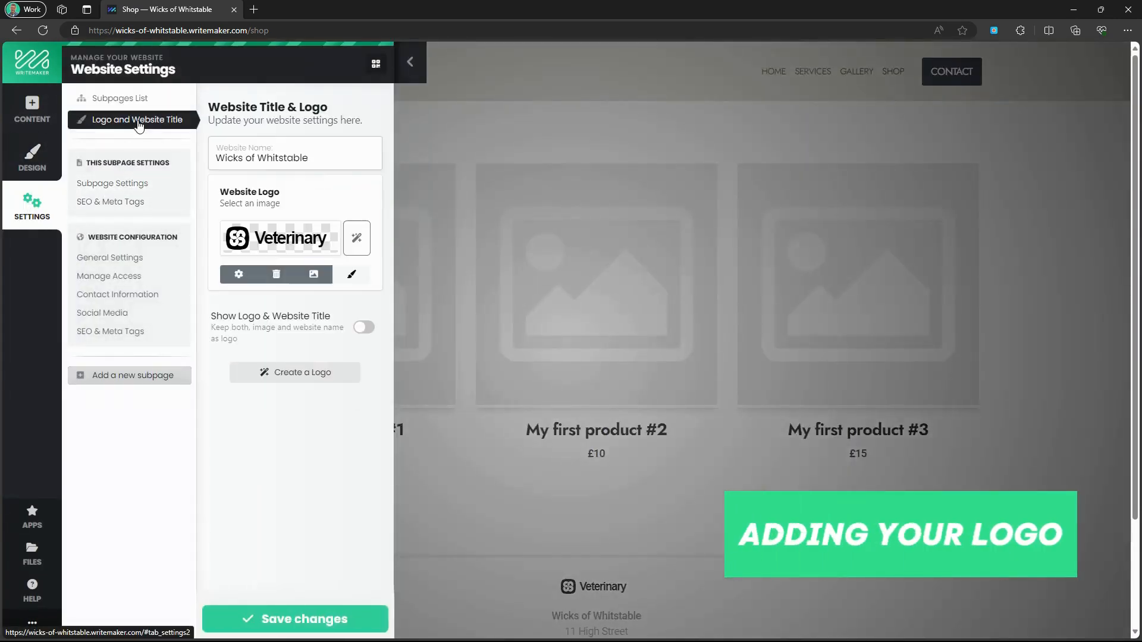
left_click(272, 247)
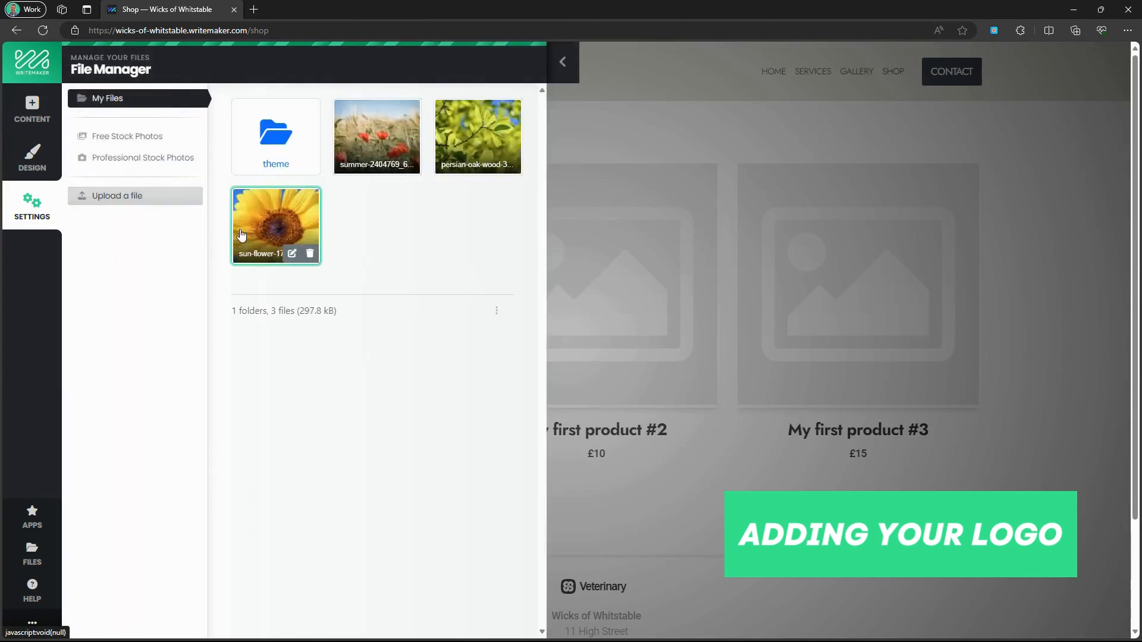
left_click(144, 201)
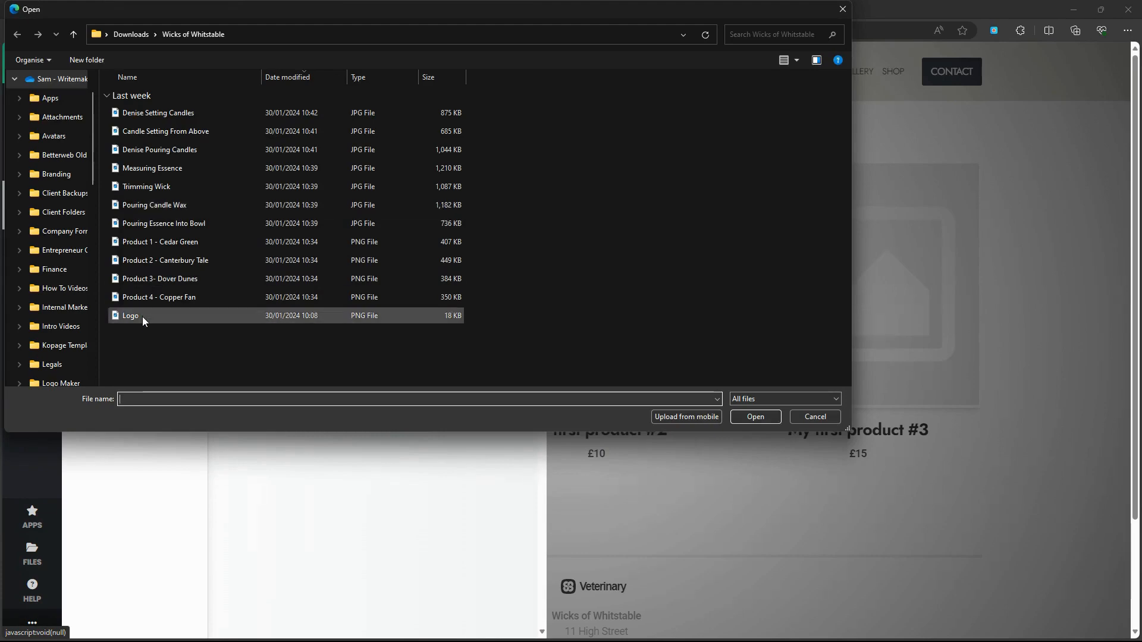
left_click(142, 316)
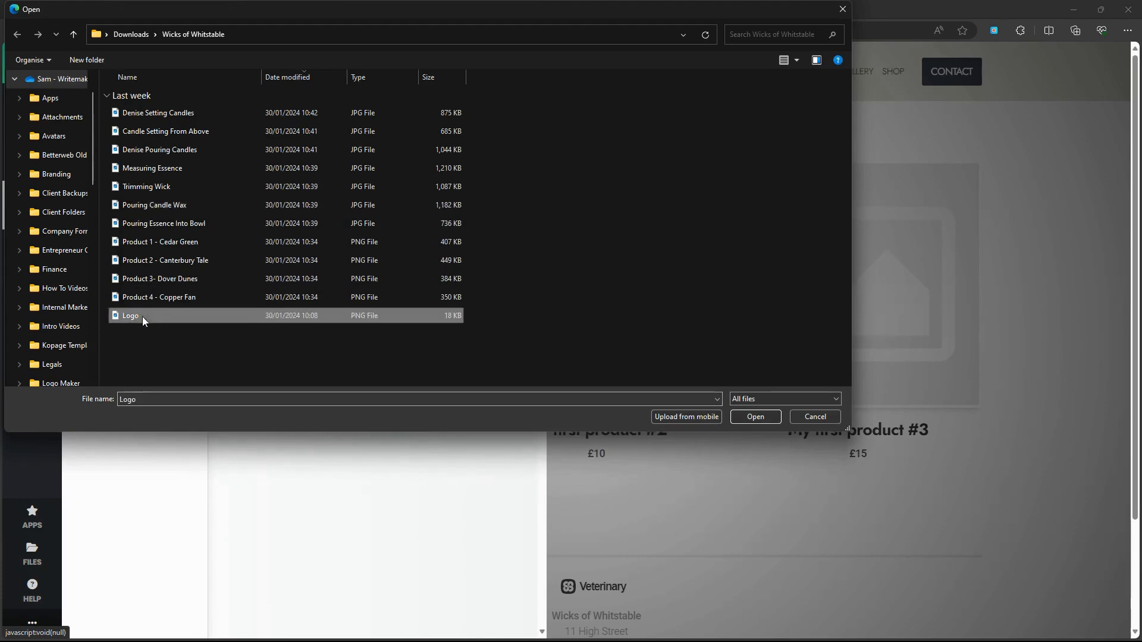
left_click(756, 417)
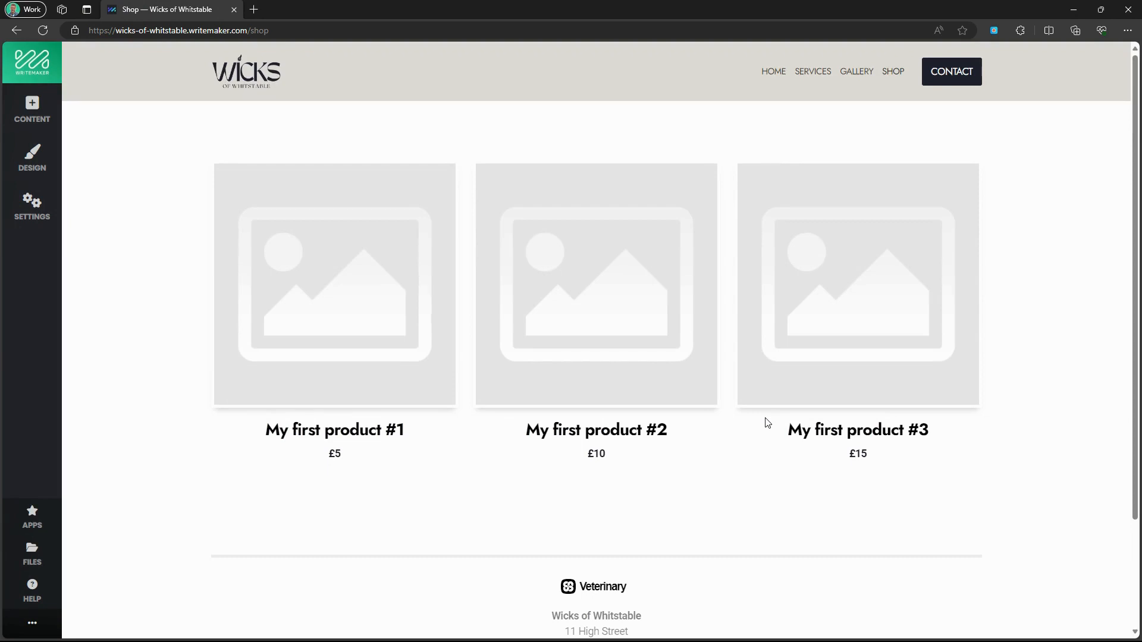
Set the Menu Title/Logo maximum height to 80 and save.
left_click(39, 176)
left_click(117, 180)
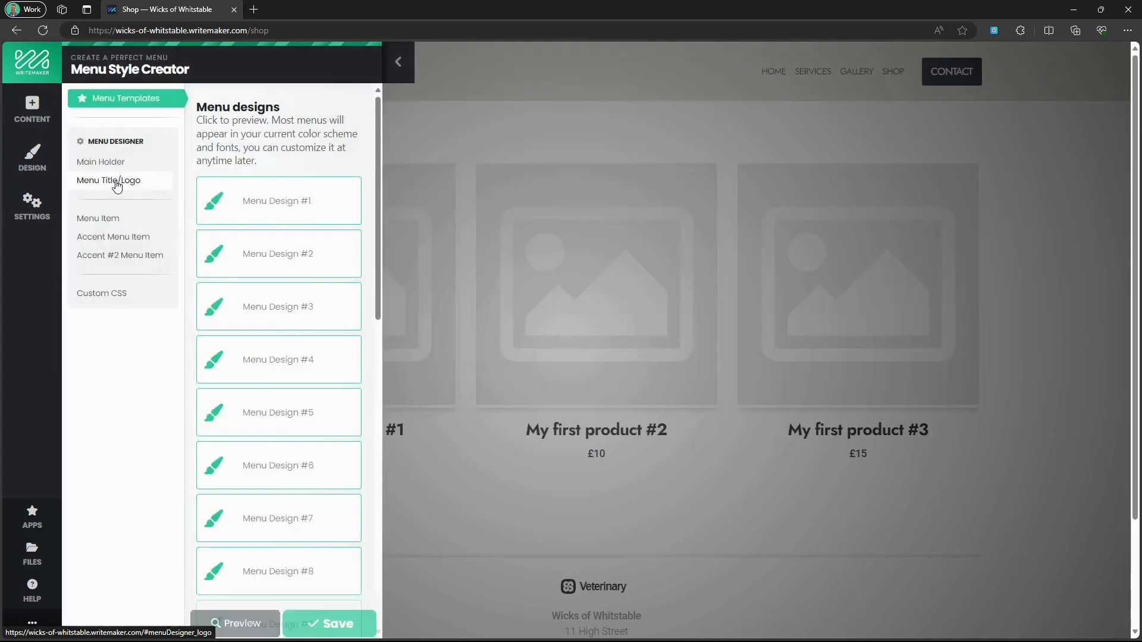
left_click(120, 182)
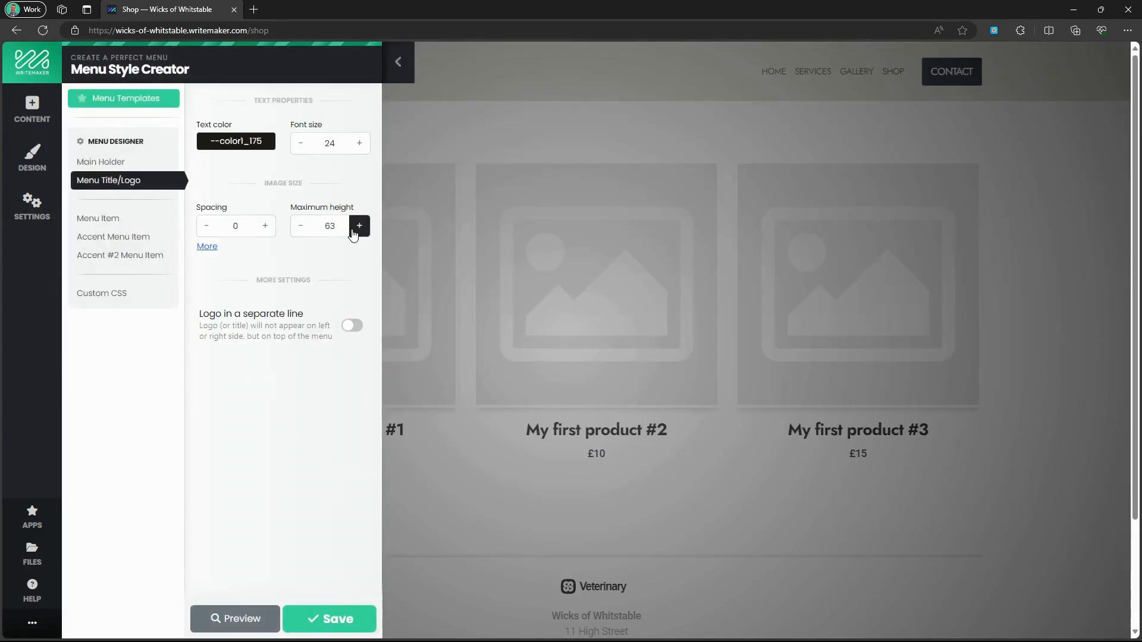
double_click(331, 226)
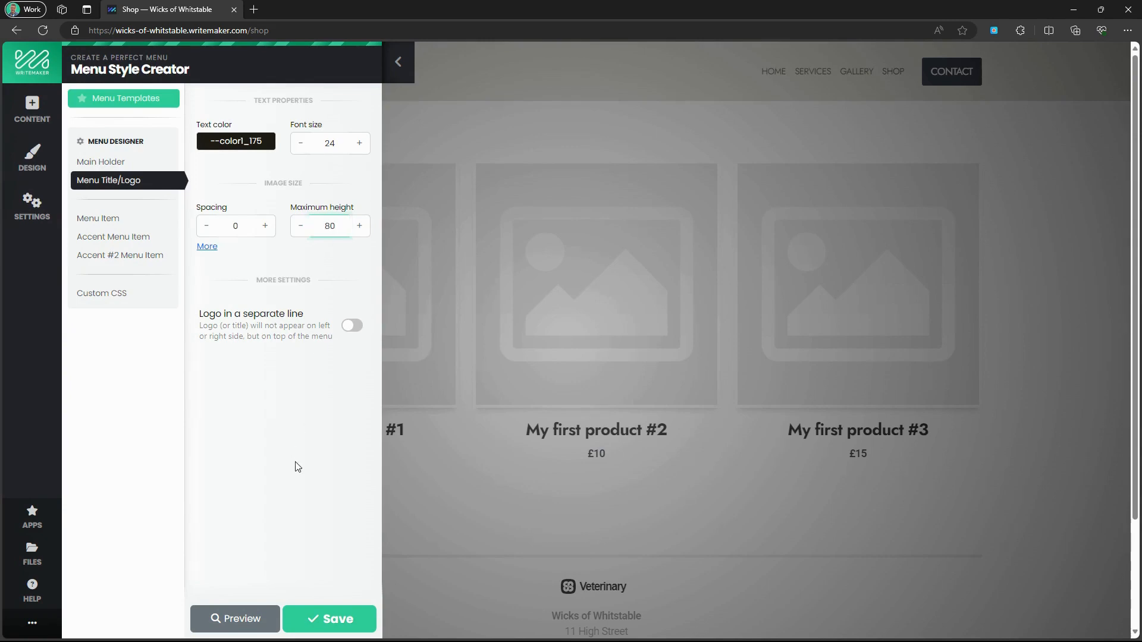
type("80")
left_click(320, 619)
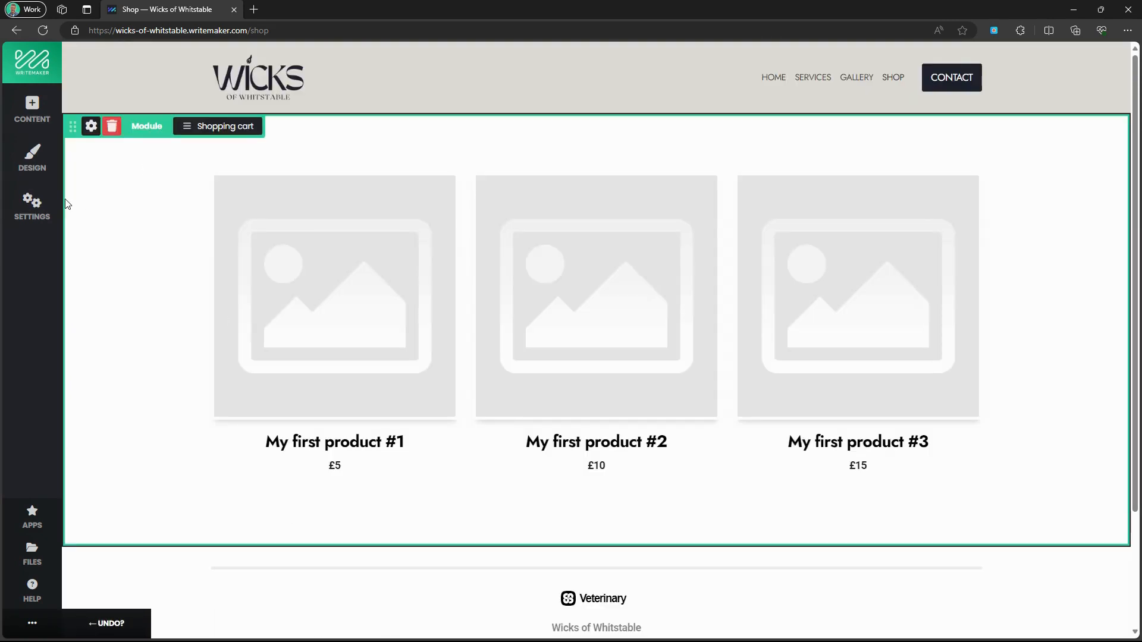
Set Font #1 to Trykker in the design font settings.
left_click(32, 156)
left_click(113, 119)
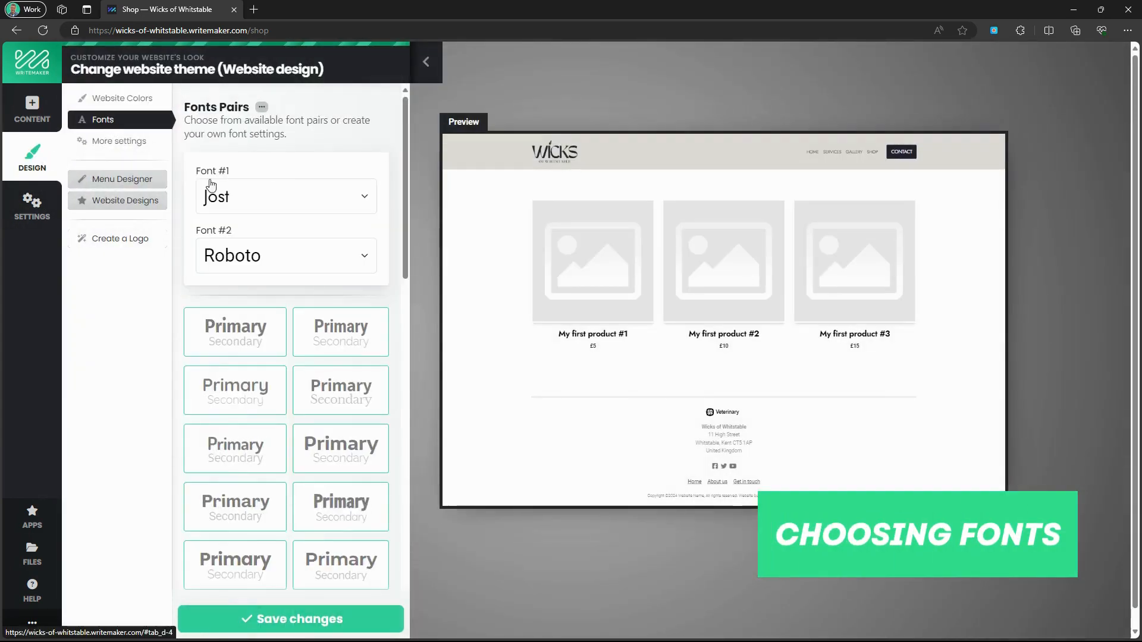
left_click(227, 197)
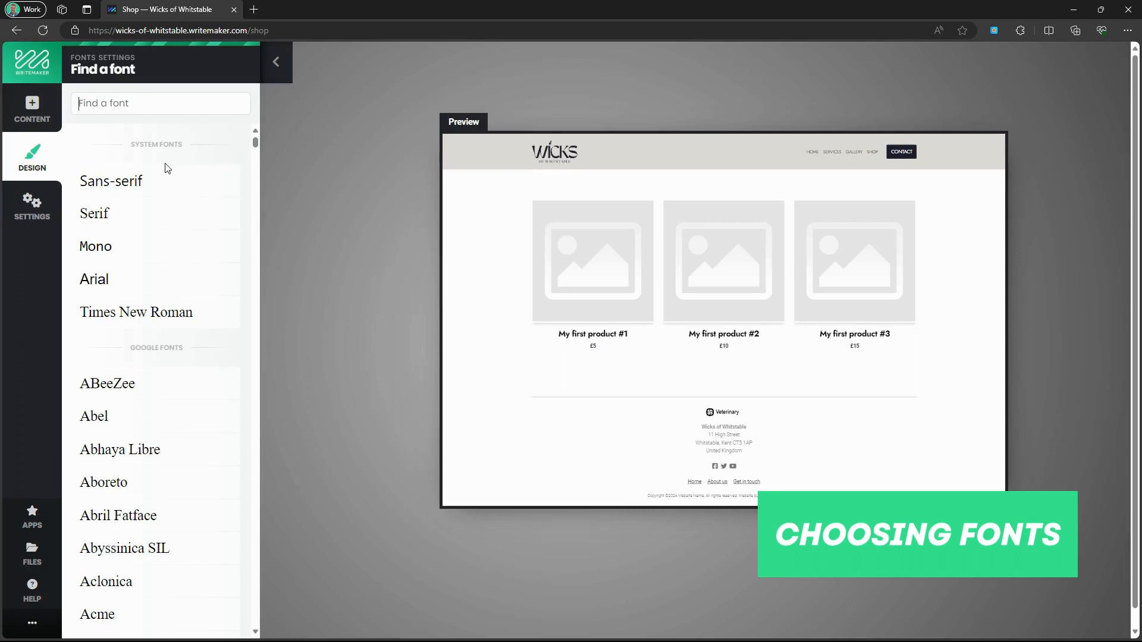
left_click(119, 101)
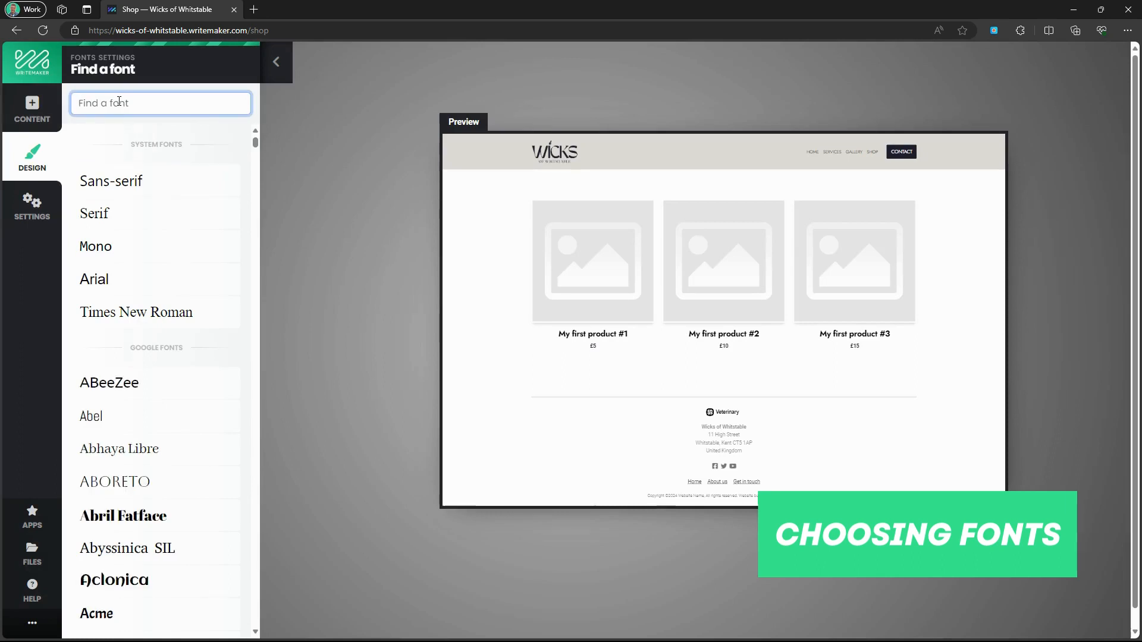
type("t")
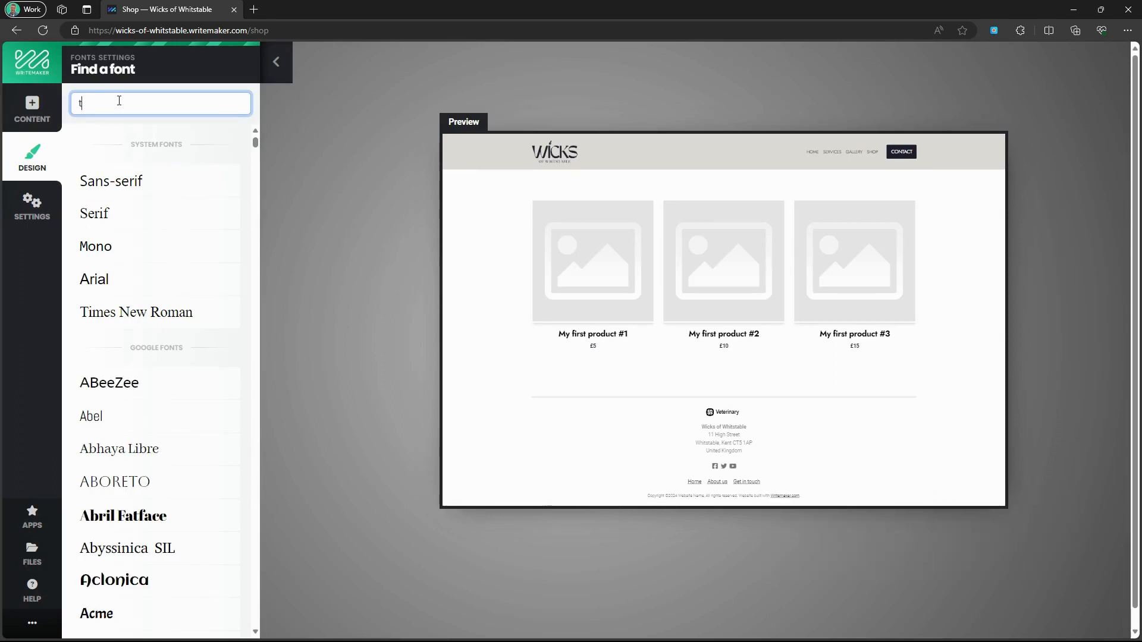
type("rykker")
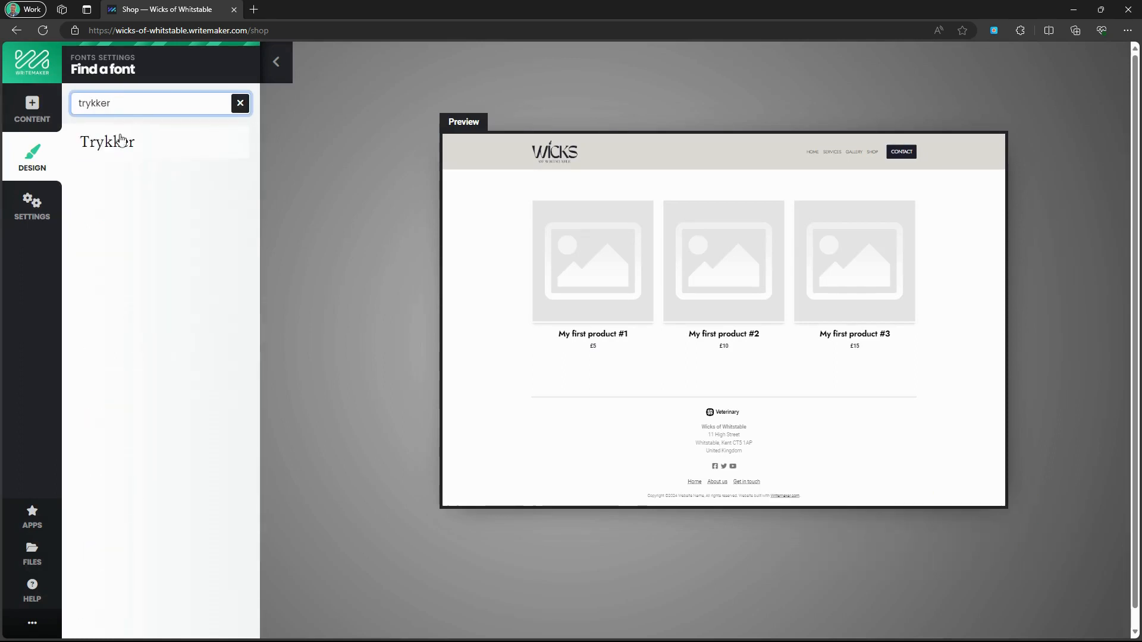
left_click(119, 145)
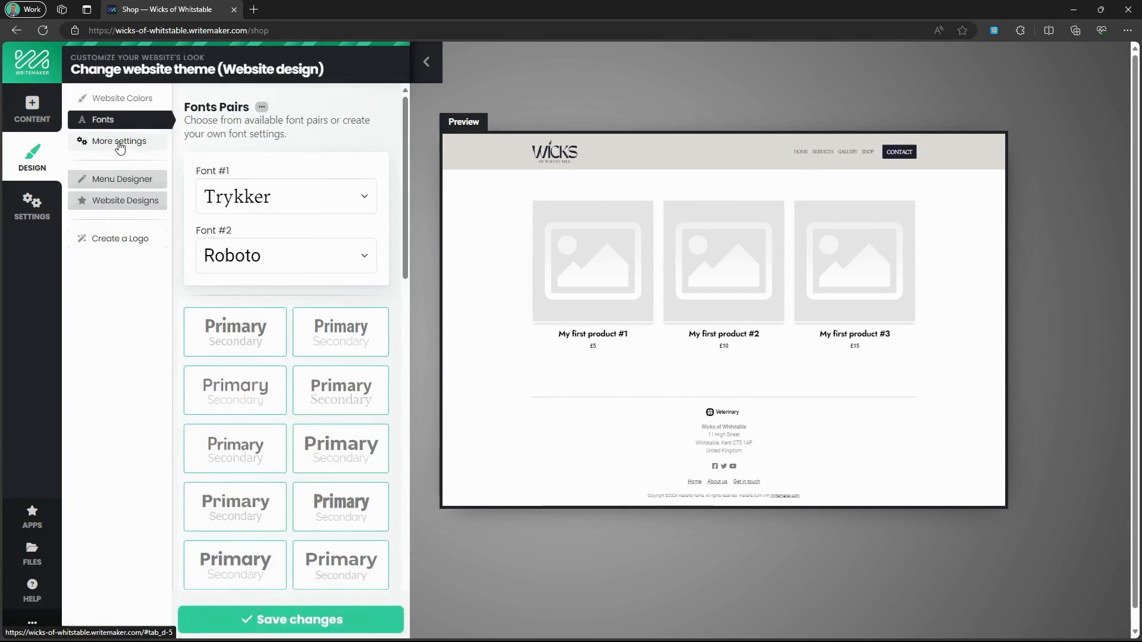
Set Font #2 to Albert Sans, then bring up the site's page list.
left_click(228, 264)
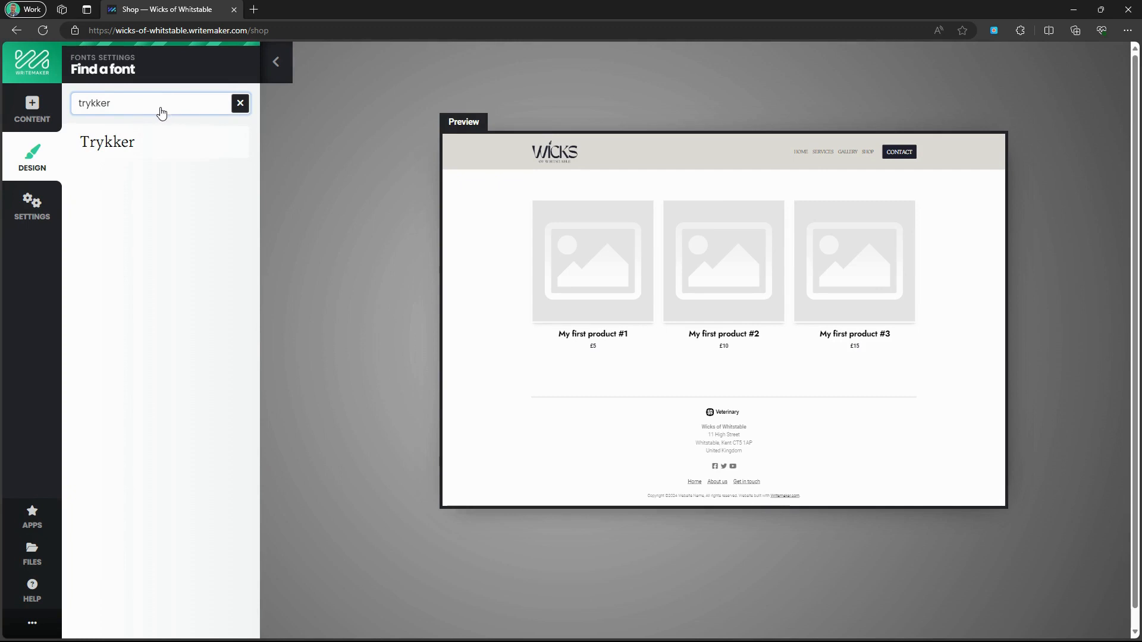
left_click(161, 107)
type("a")
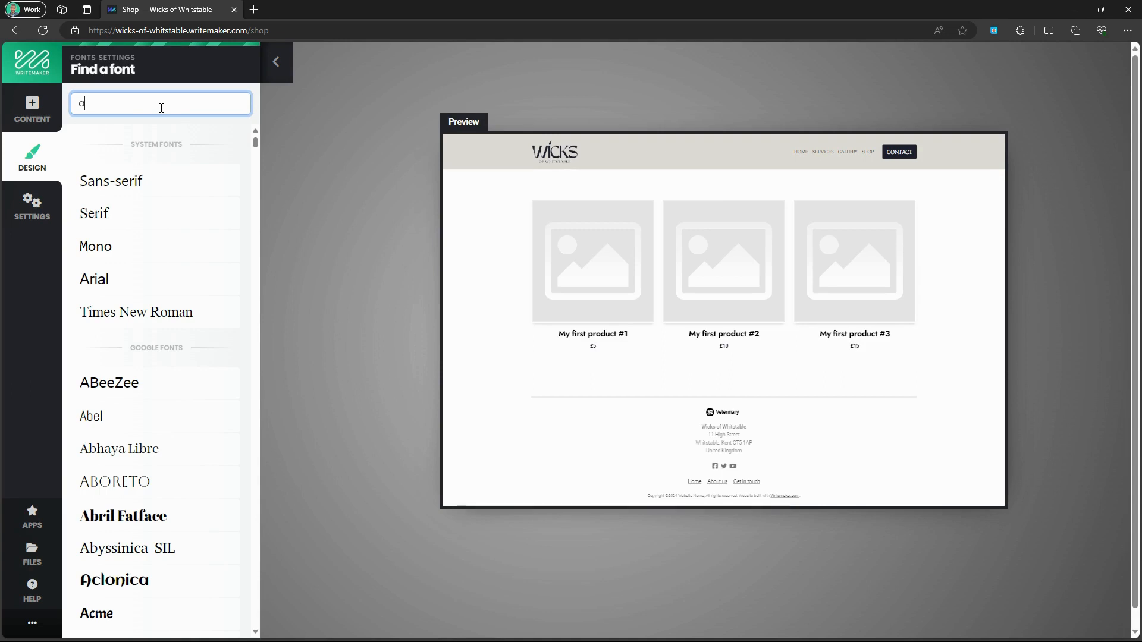
type("lbert sans")
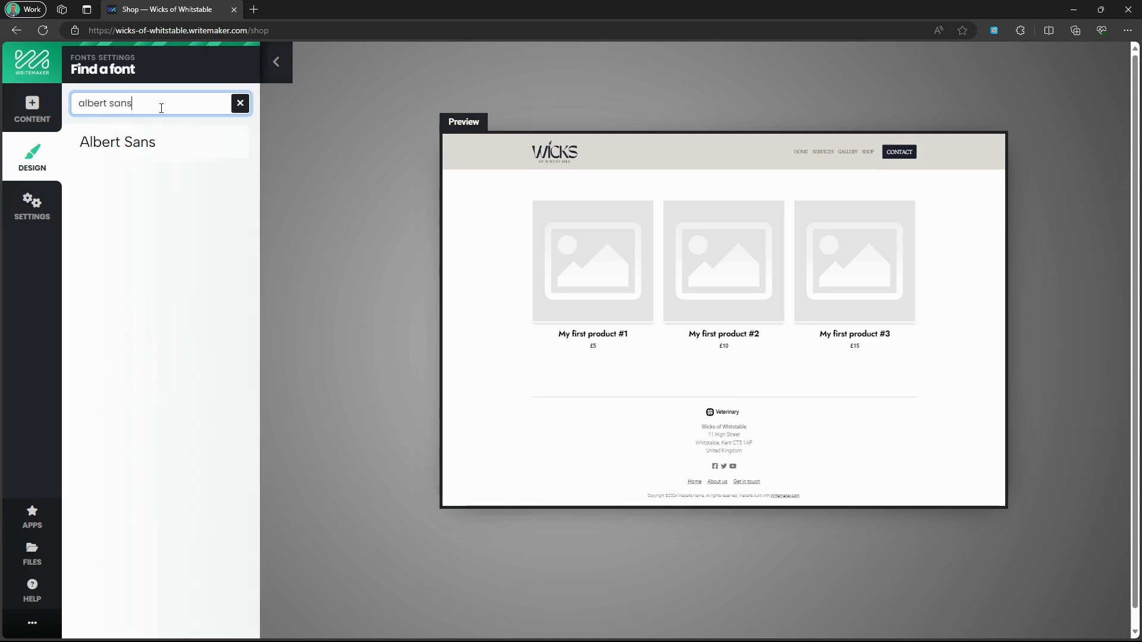
left_click(151, 153)
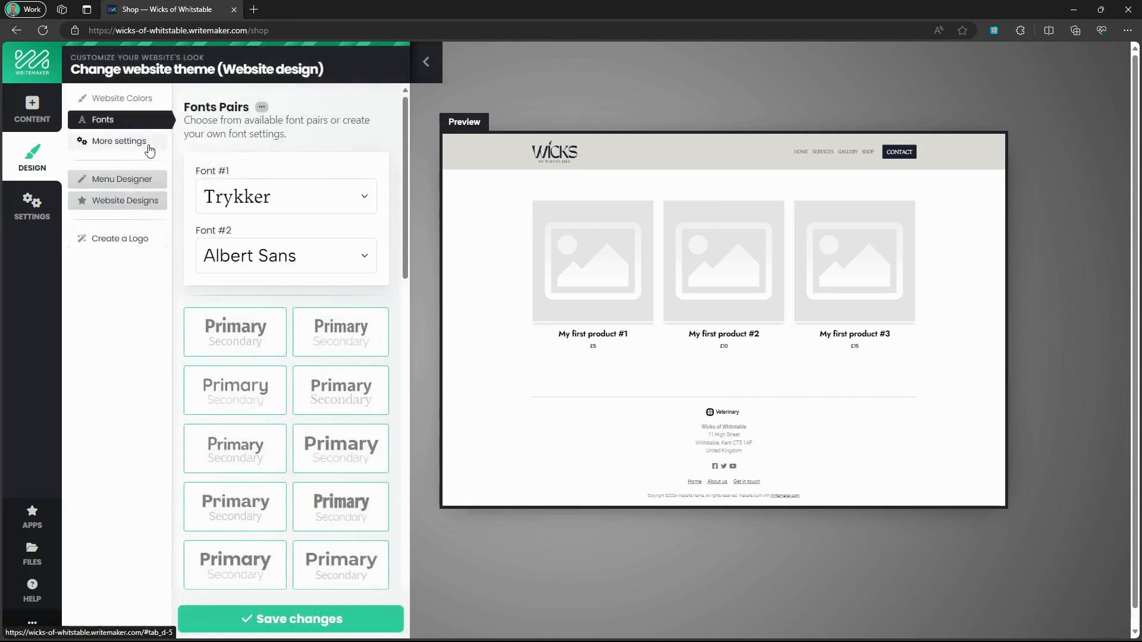
left_click(32, 204)
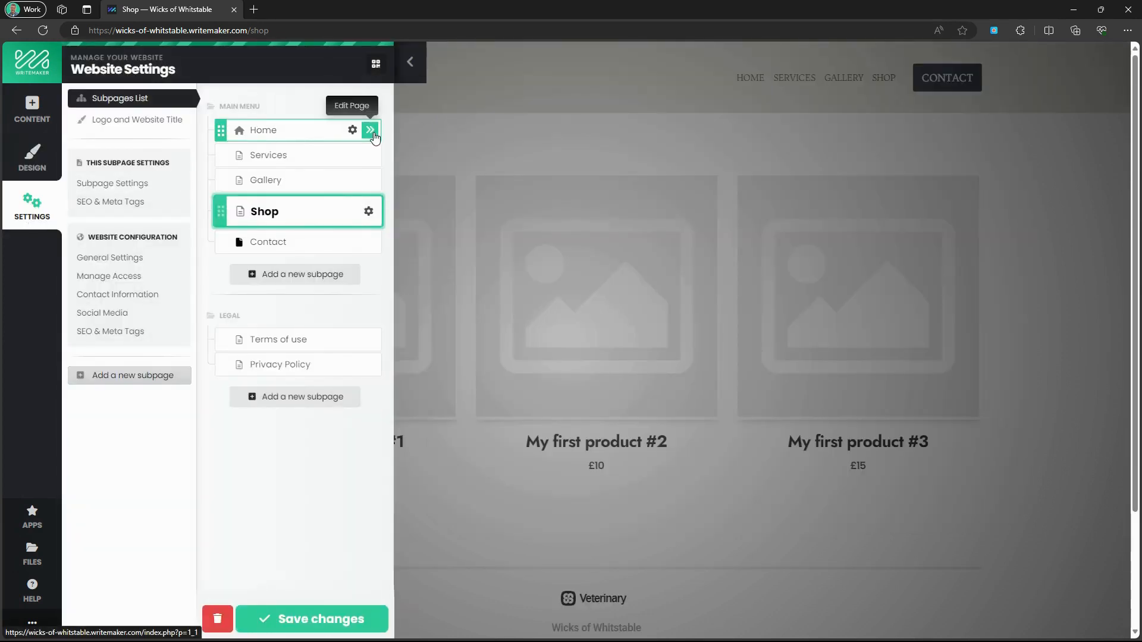
Change the Home hero headline to 'A flicker of beauty in every candle we make.' and retype the subtitle.
left_click(371, 130)
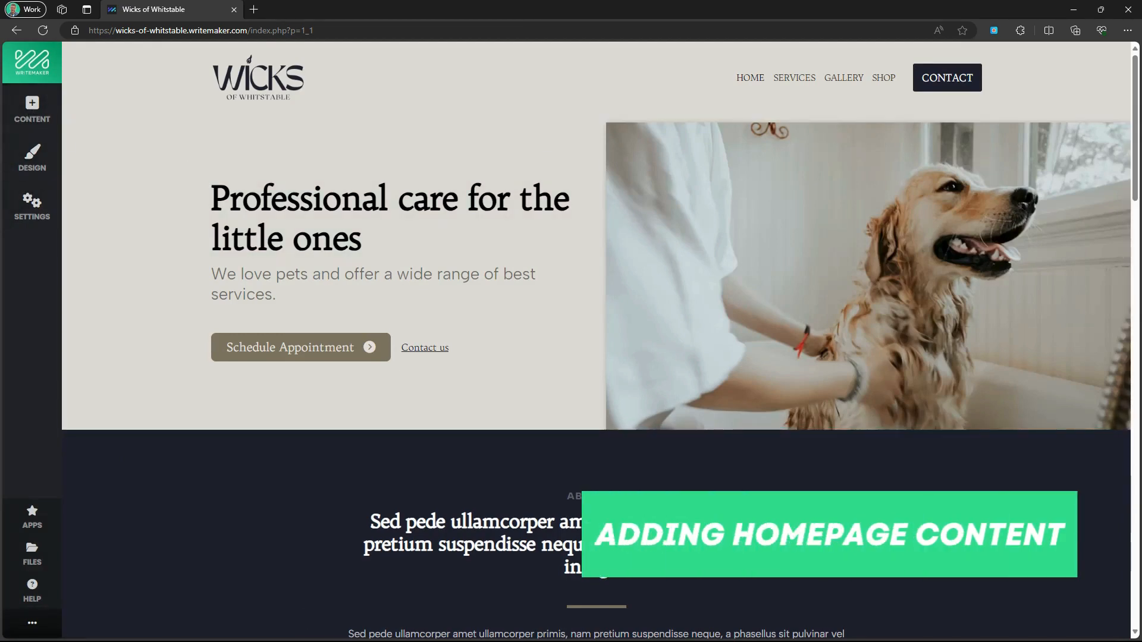
left_click(307, 221)
triple_click(307, 221)
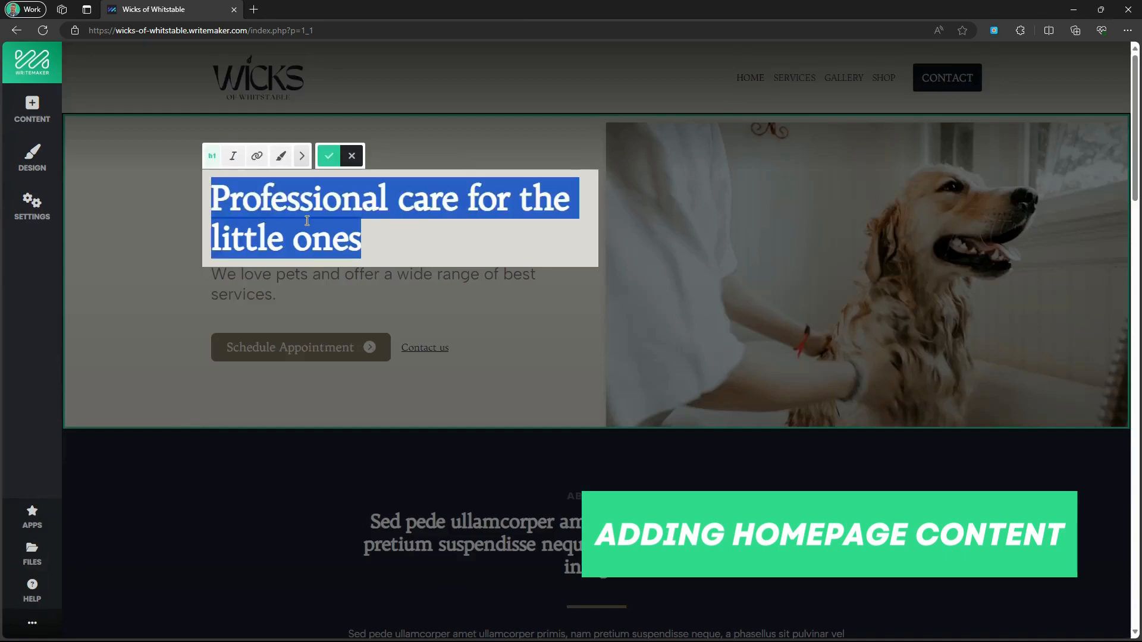
type("A flicker of b")
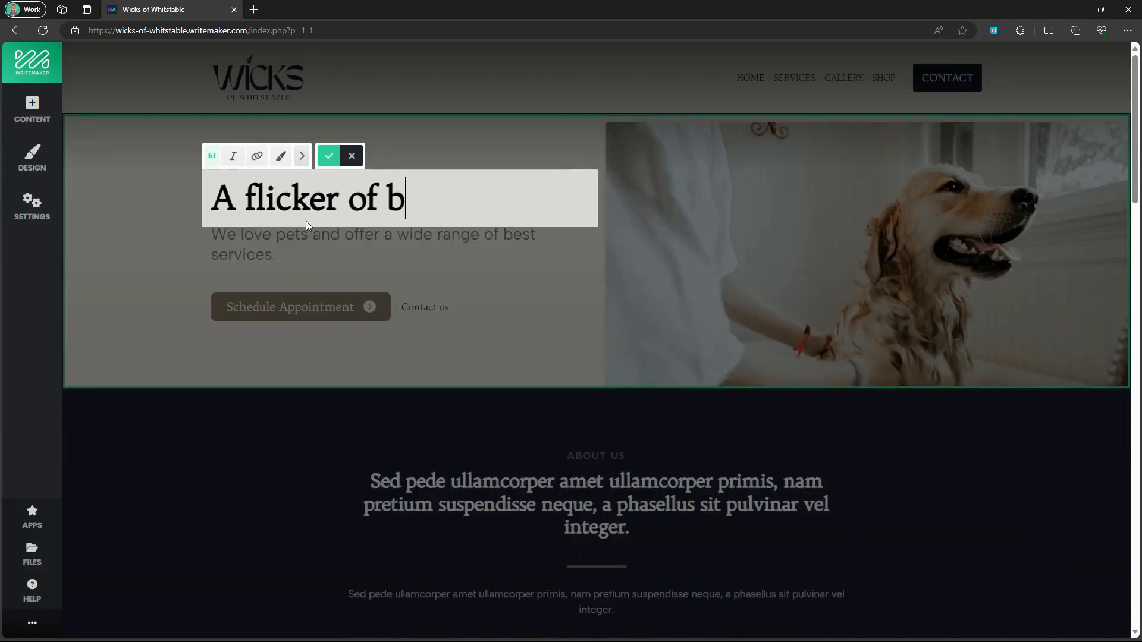
type("eauty in eve")
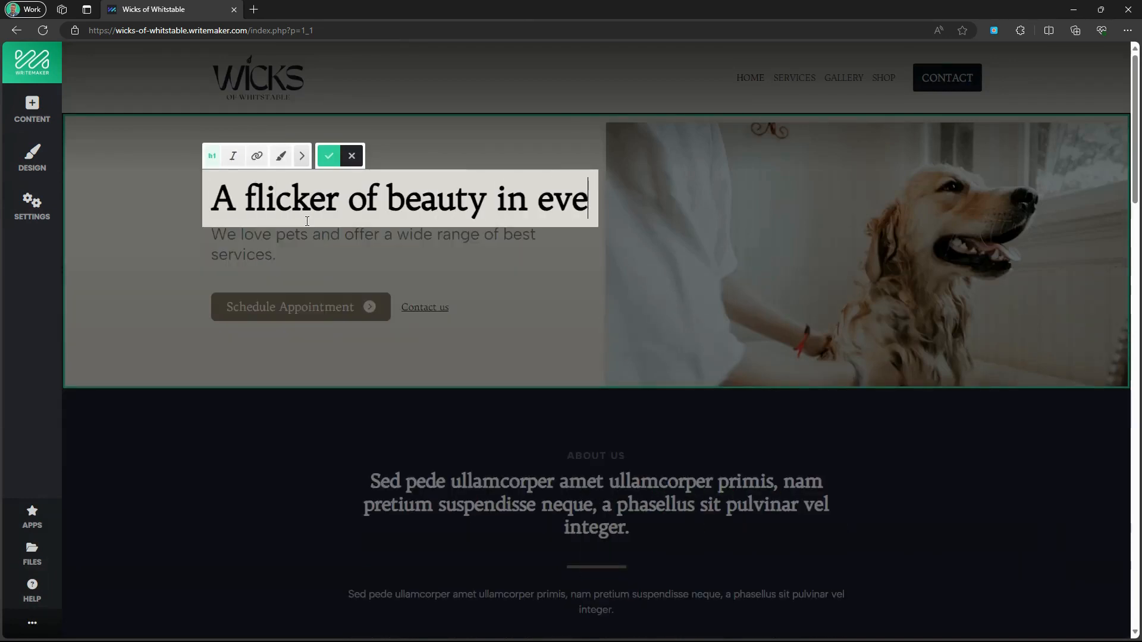
type("ry candle we make.")
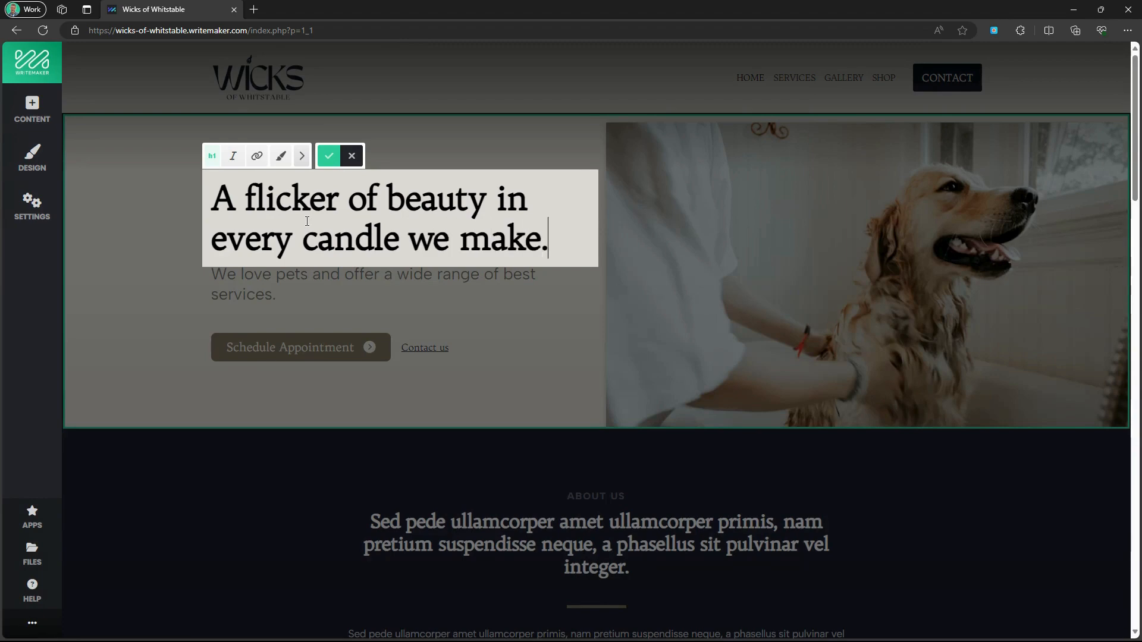
left_click(329, 155)
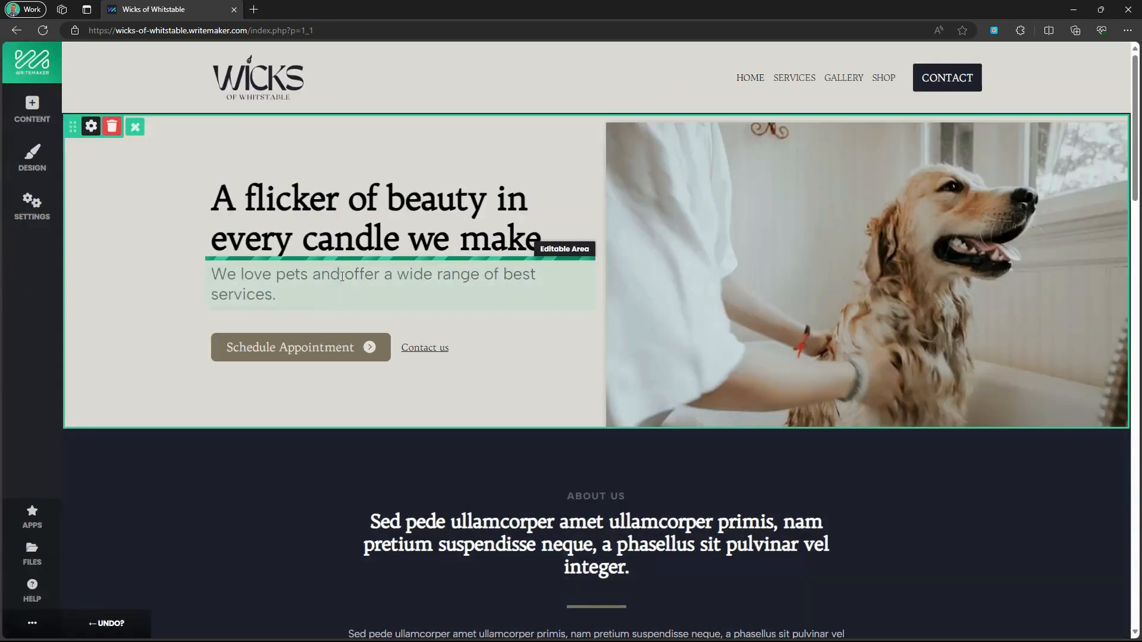
left_click(339, 276)
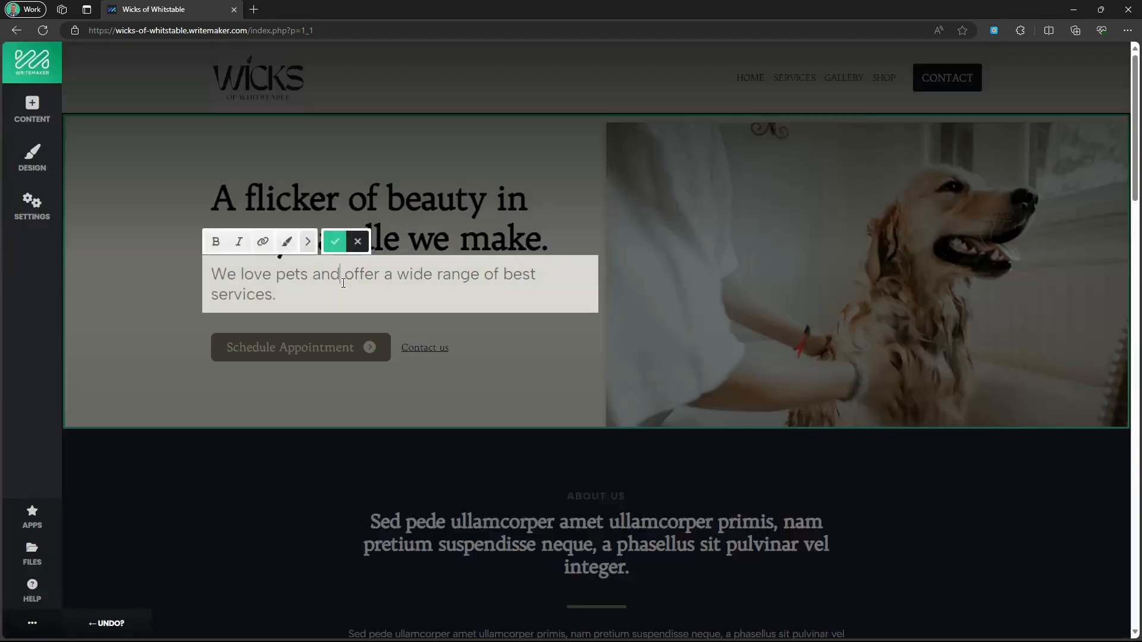
type("Using on")
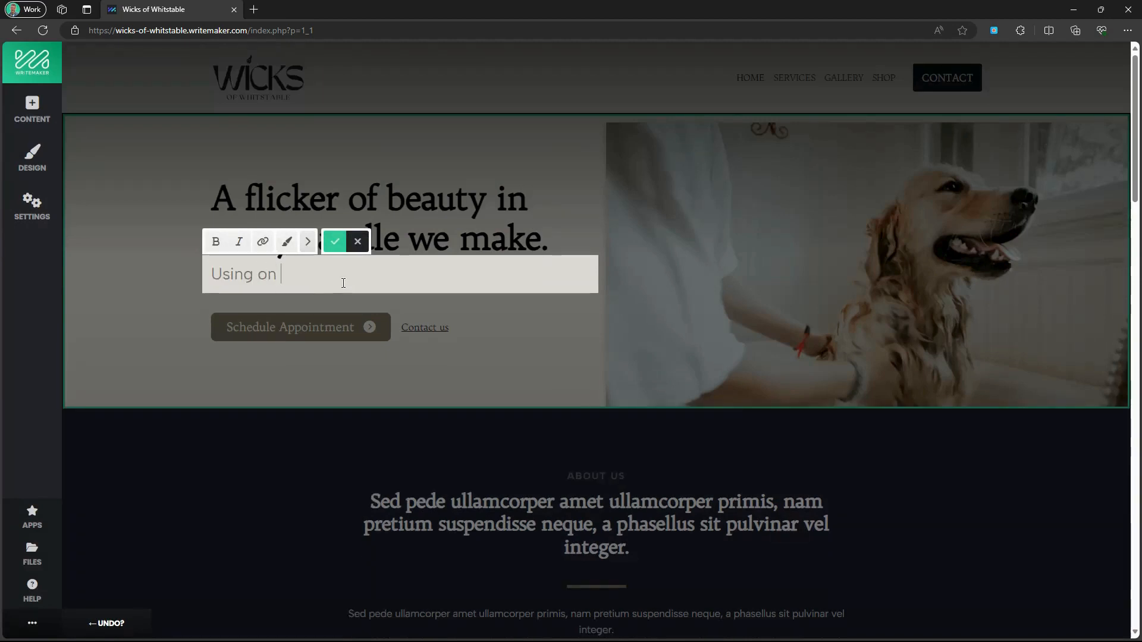
type("ly the finest ")
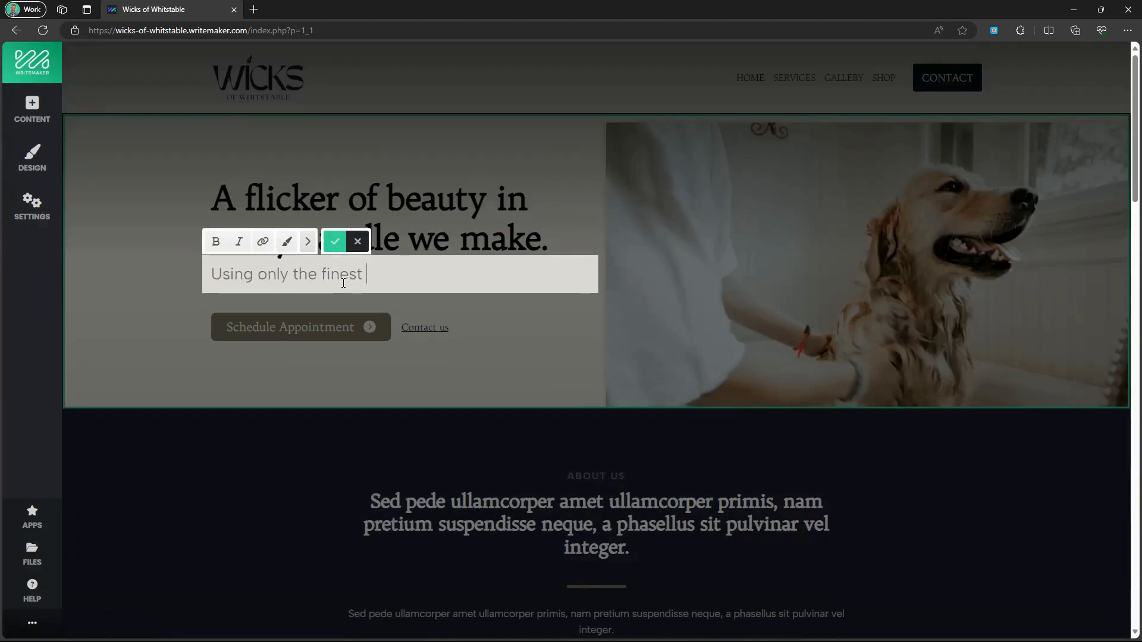
type("ingredients, Wicks ")
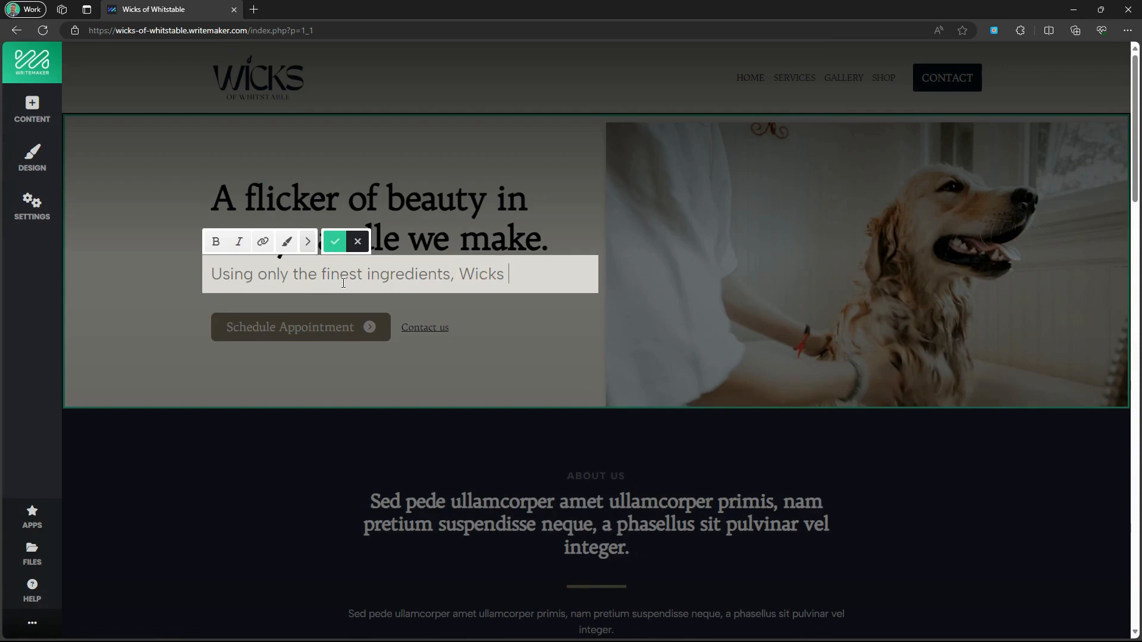
type("of Whitstable pr")
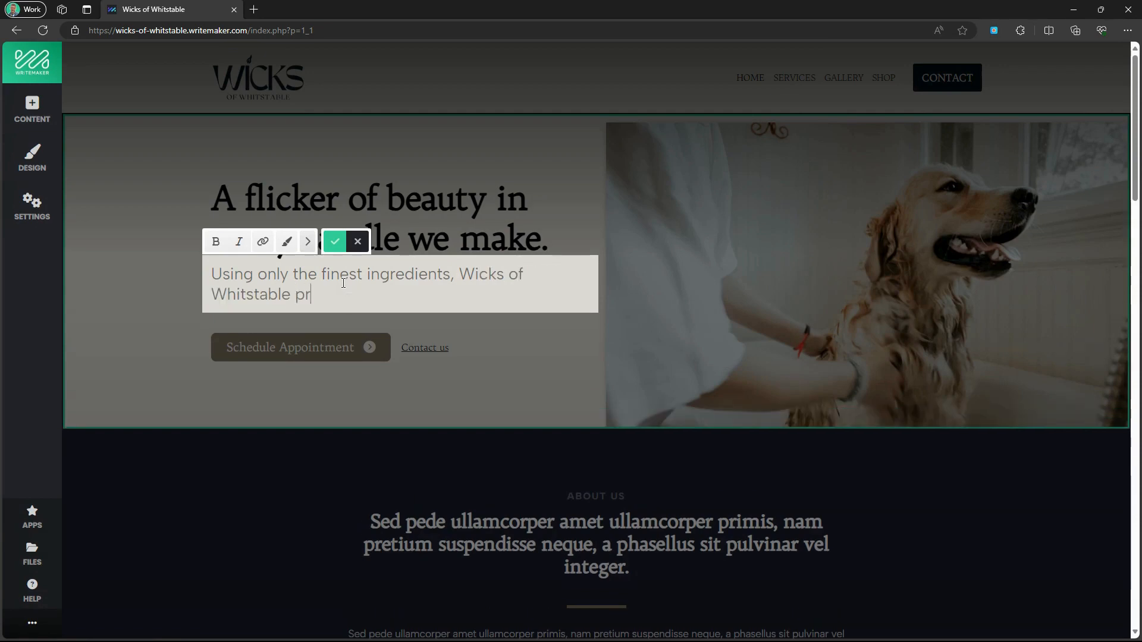
type("oduce canc")
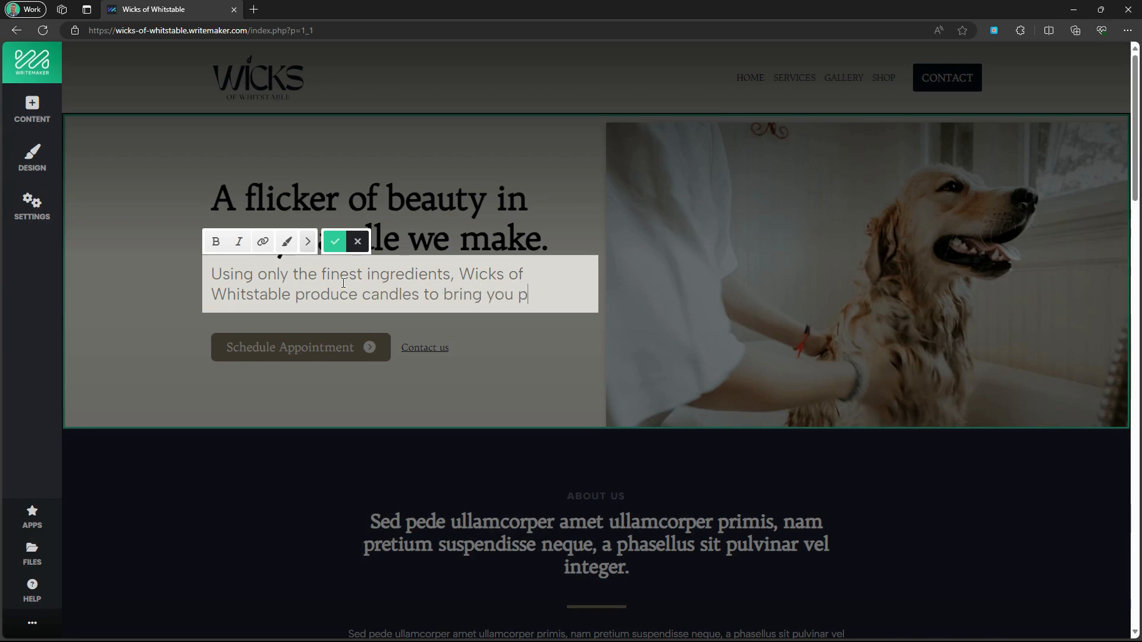
type("les to bring you pure joy and peace.")
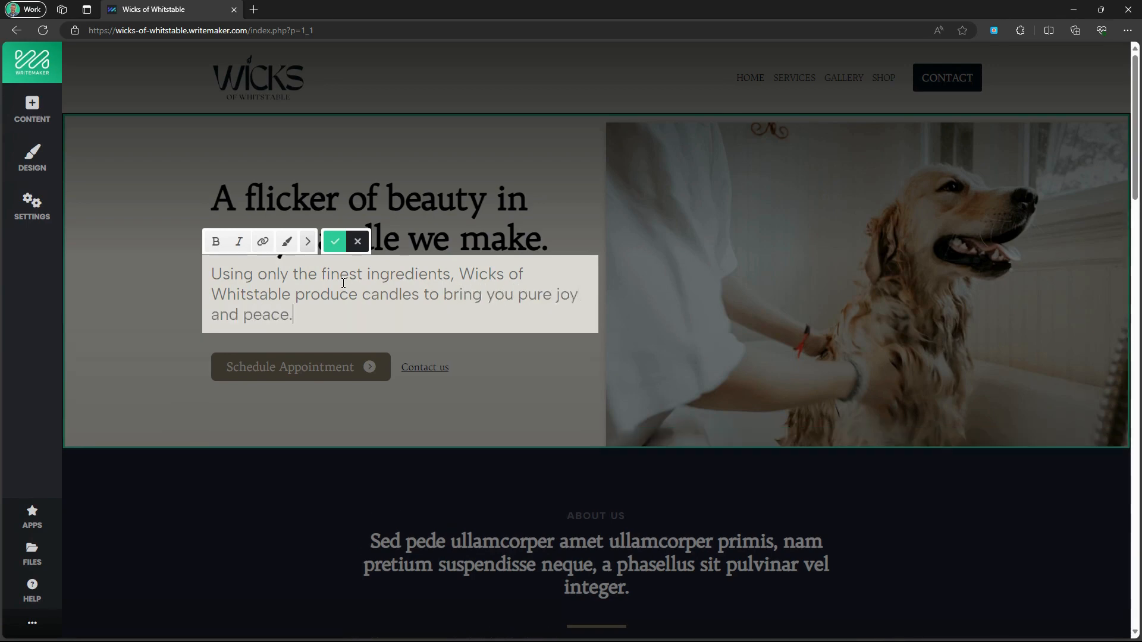
Save the intro paragraph and relabel the first hero button 'Shop online', linked to Shop.
left_click(335, 241)
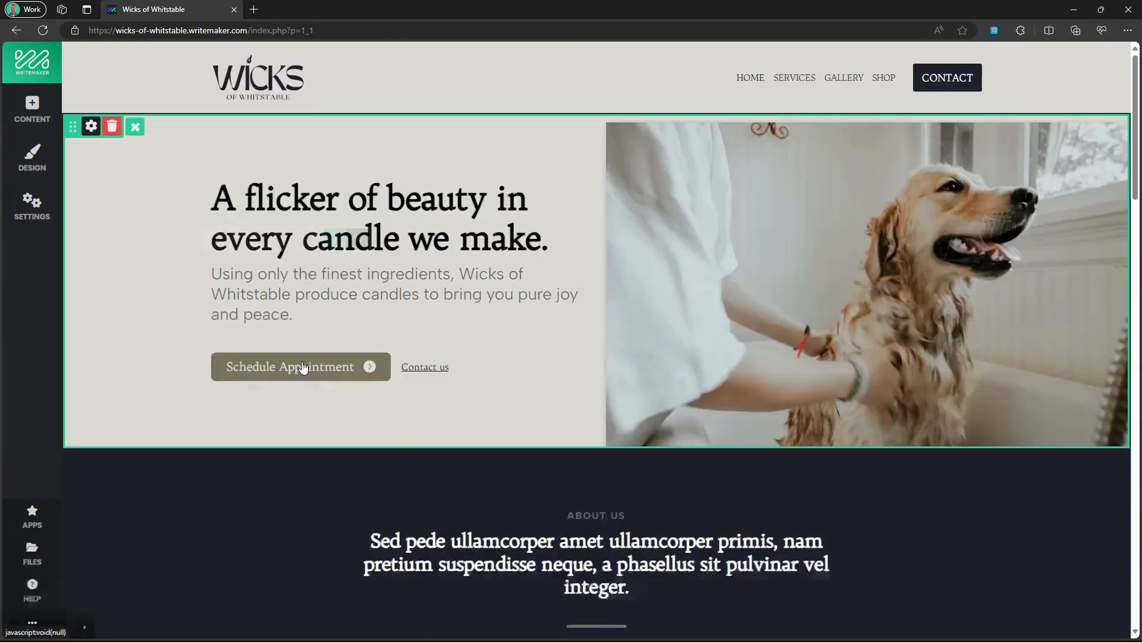
left_click(303, 368)
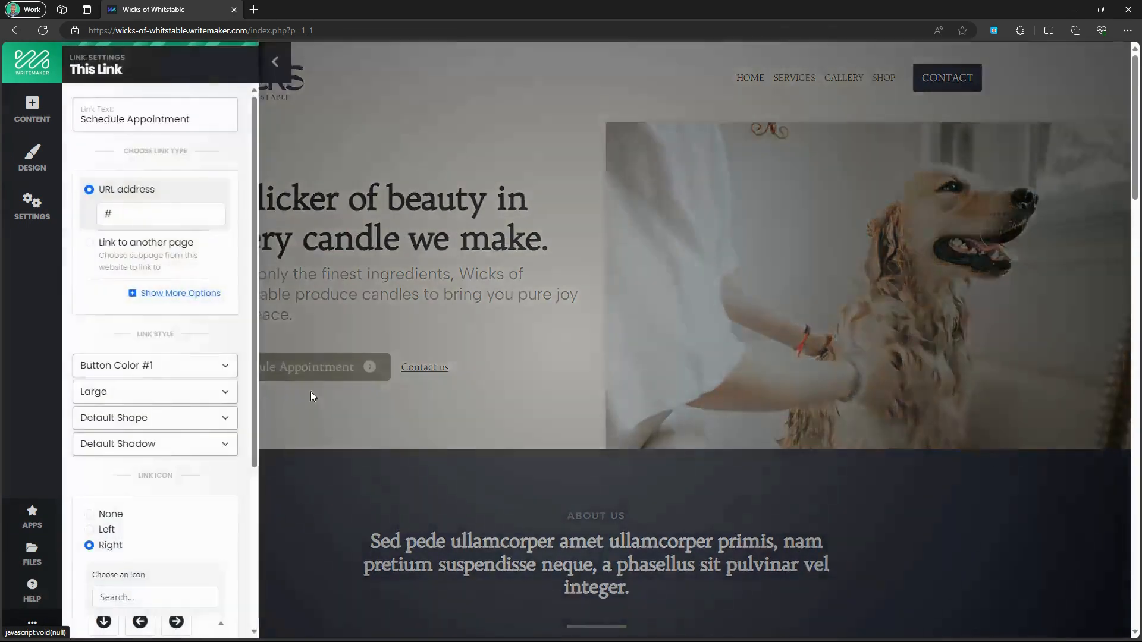
triple_click(151, 122)
type("Sh")
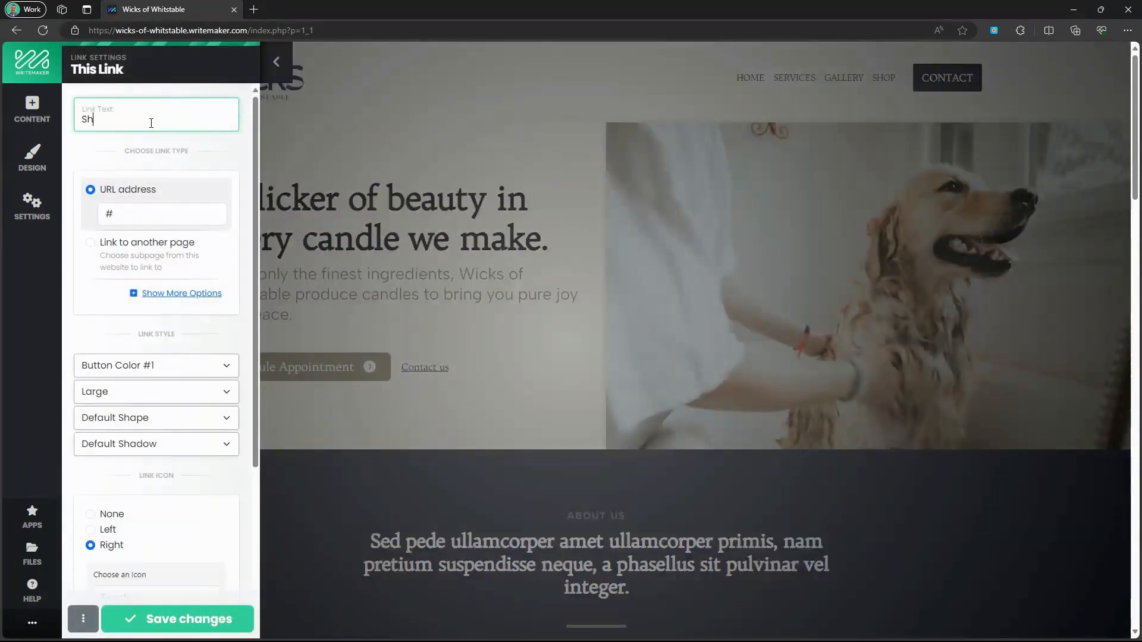
type("op online")
left_click(160, 262)
left_click(160, 262)
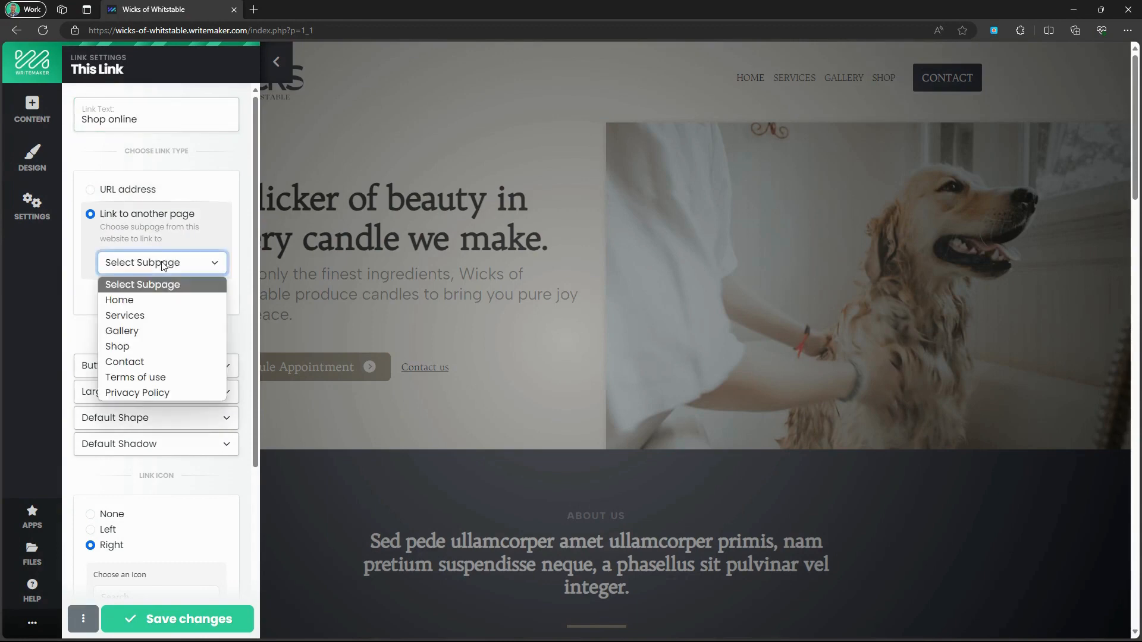
left_click(149, 347)
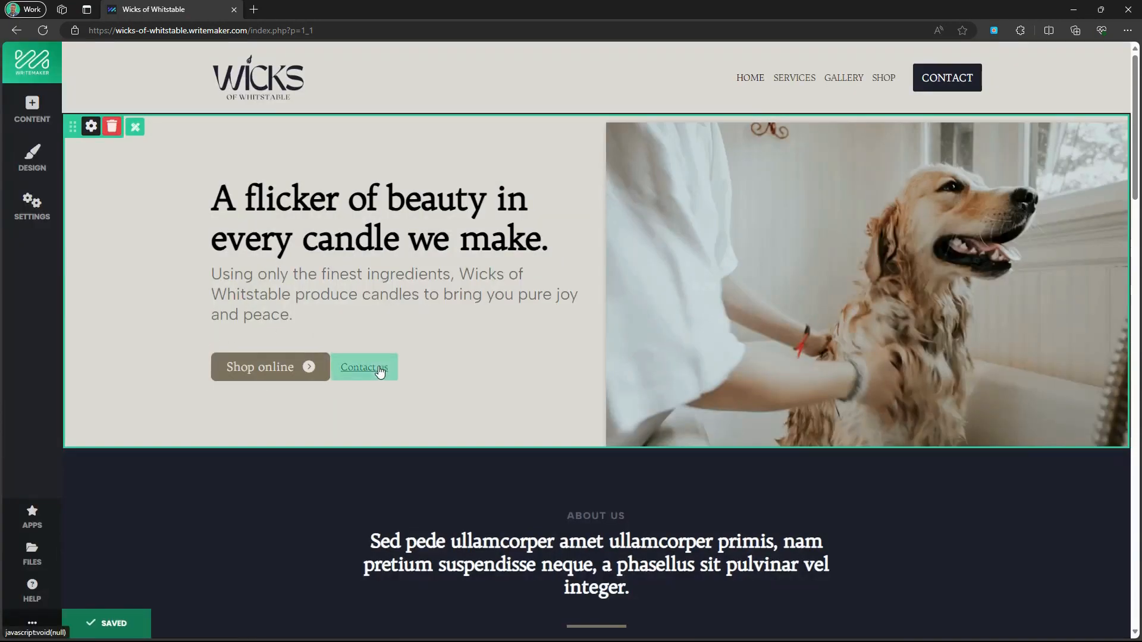
Relabel the Contact us link 'Visit us' and point it to the Shop page.
left_click(381, 370)
triple_click(145, 121)
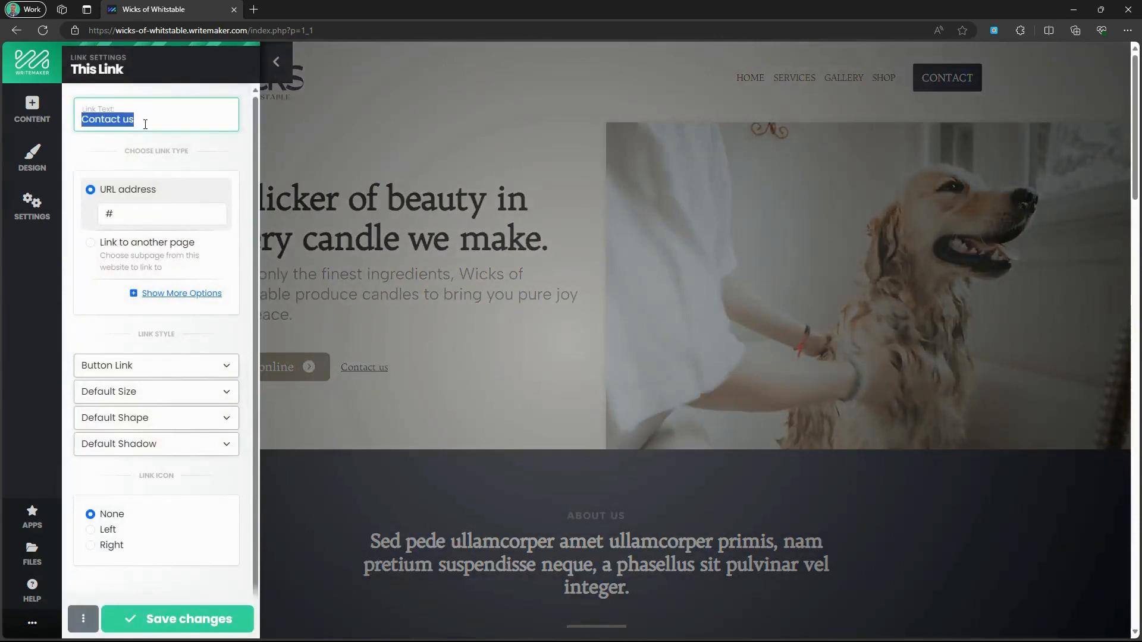
type("Visi")
left_click(143, 237)
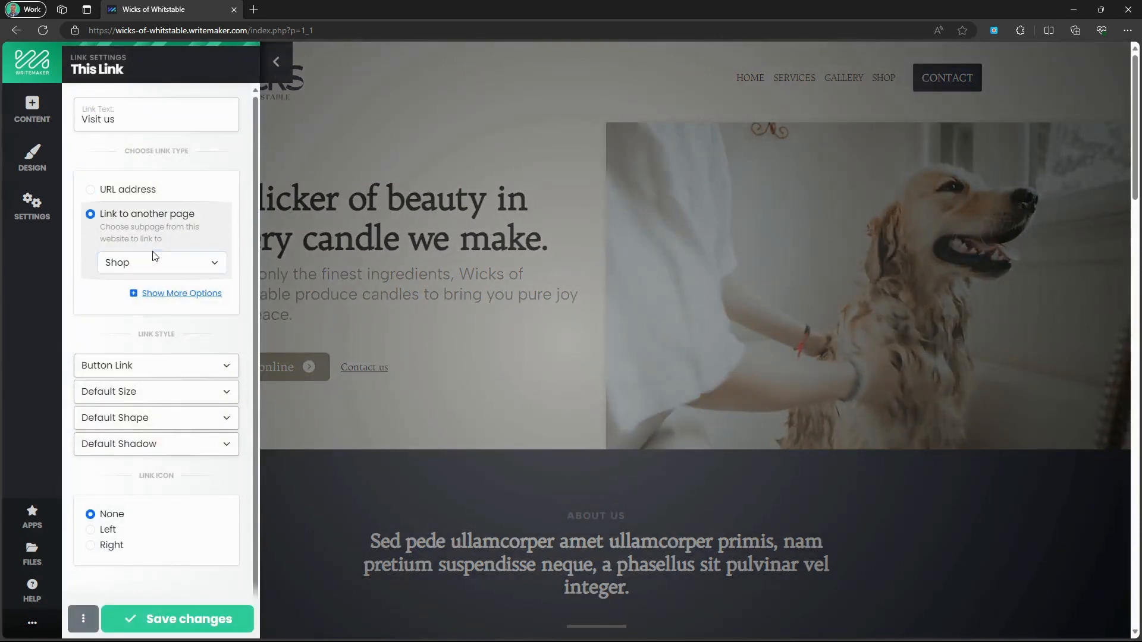
left_click(149, 268)
left_click(134, 367)
left_click(178, 619)
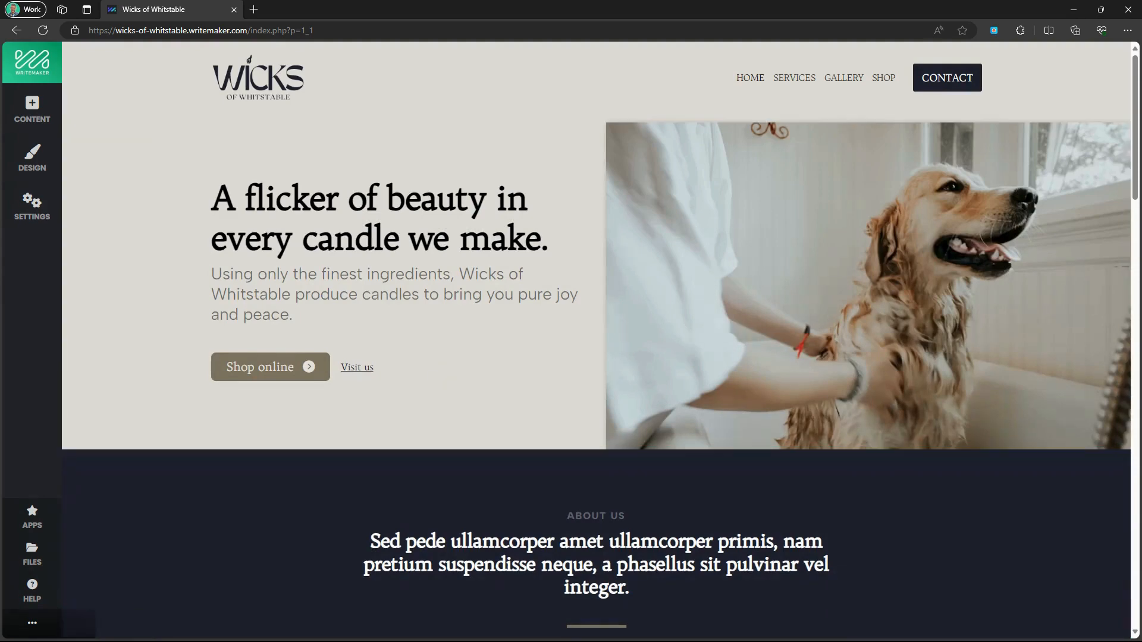
Replace the hero photo with the uploaded Trimming Wick image, set to No Filter.
left_click(781, 203)
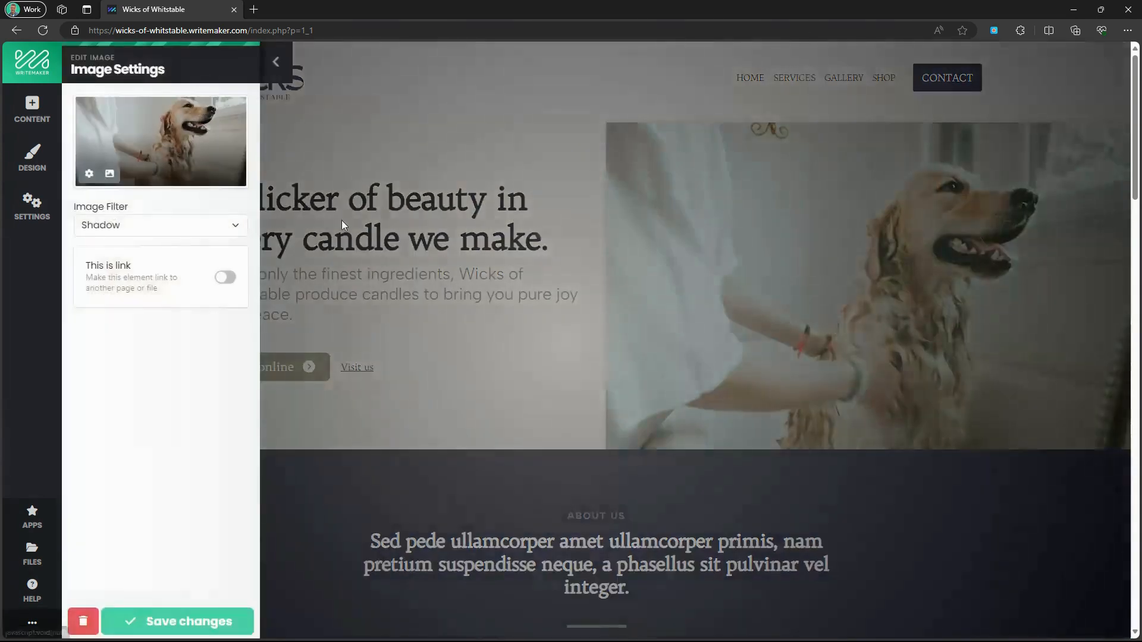
left_click(141, 145)
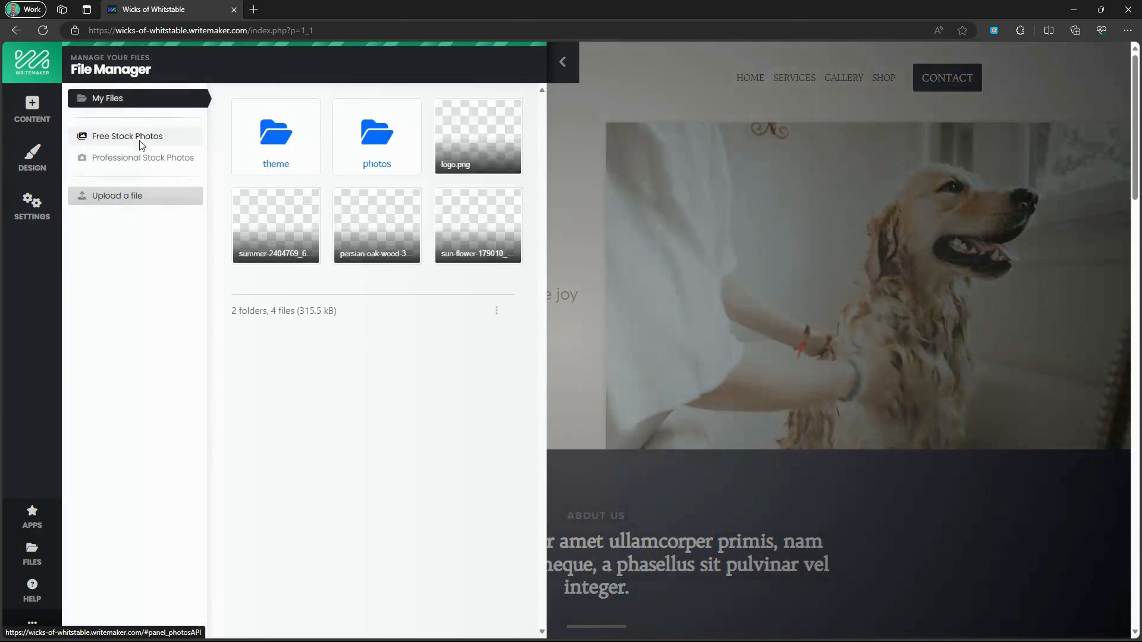
left_click(160, 195)
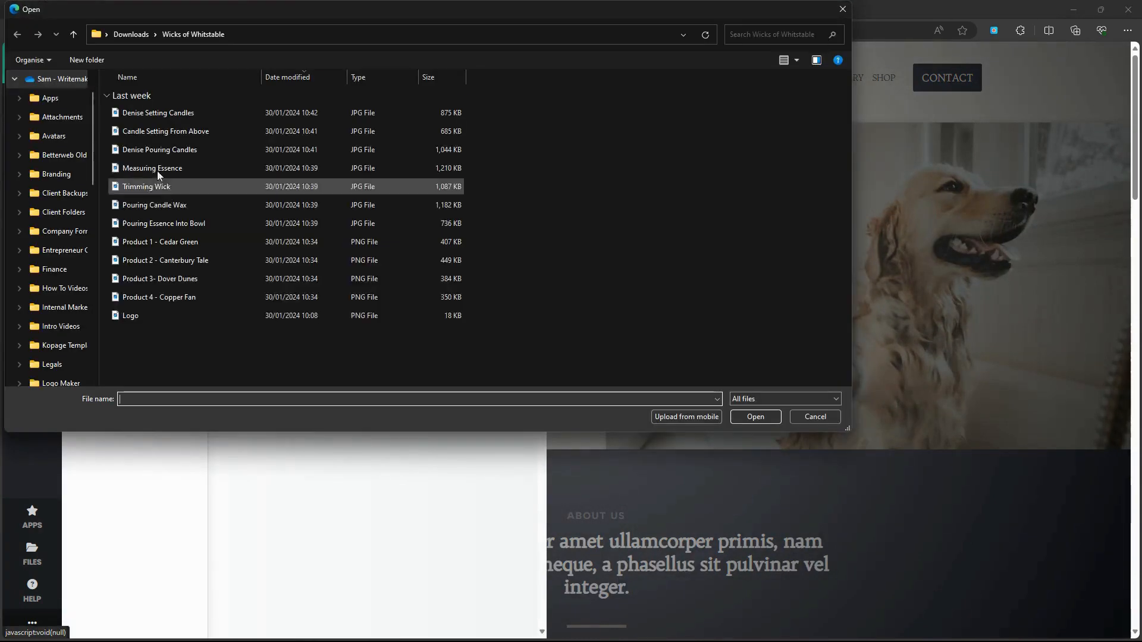
left_click(157, 187)
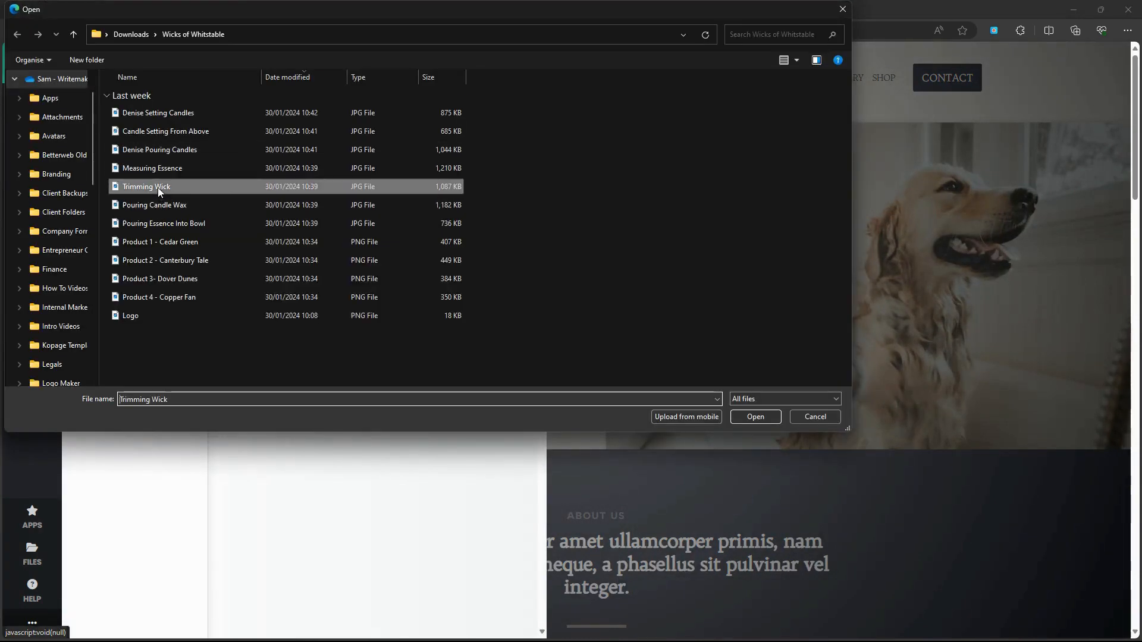
left_click(754, 417)
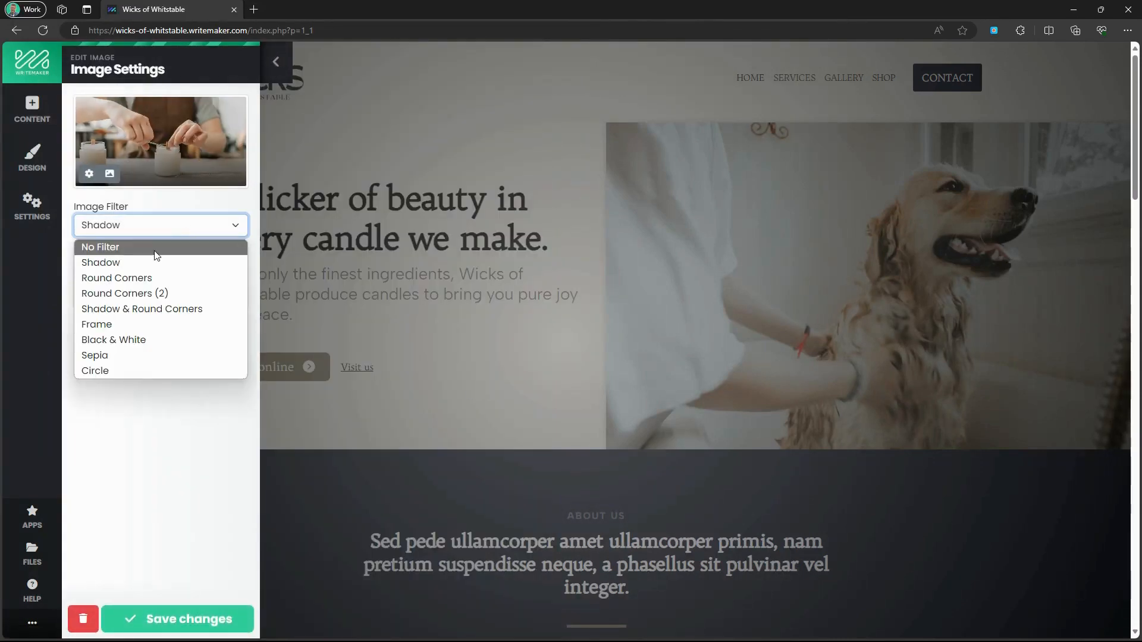
left_click(155, 250)
left_click(189, 617)
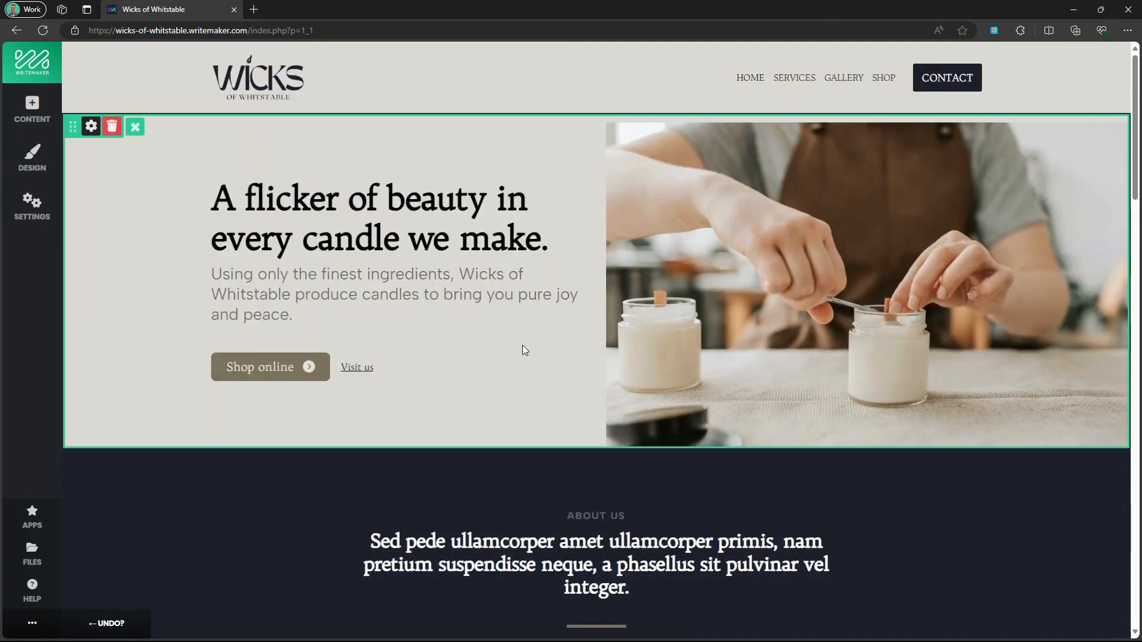
scroll(522, 351, "down", 5)
Rename the ABOUT US section label to OUR PHILOSOPHY.
left_click(616, 248)
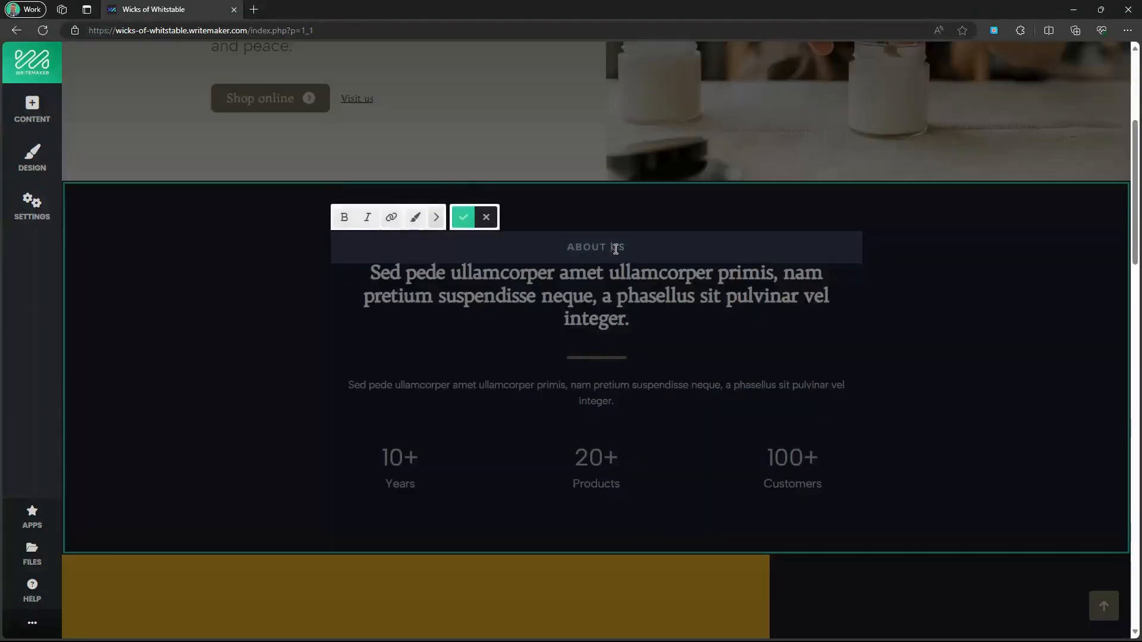
triple_click(615, 250)
type("OUR ")
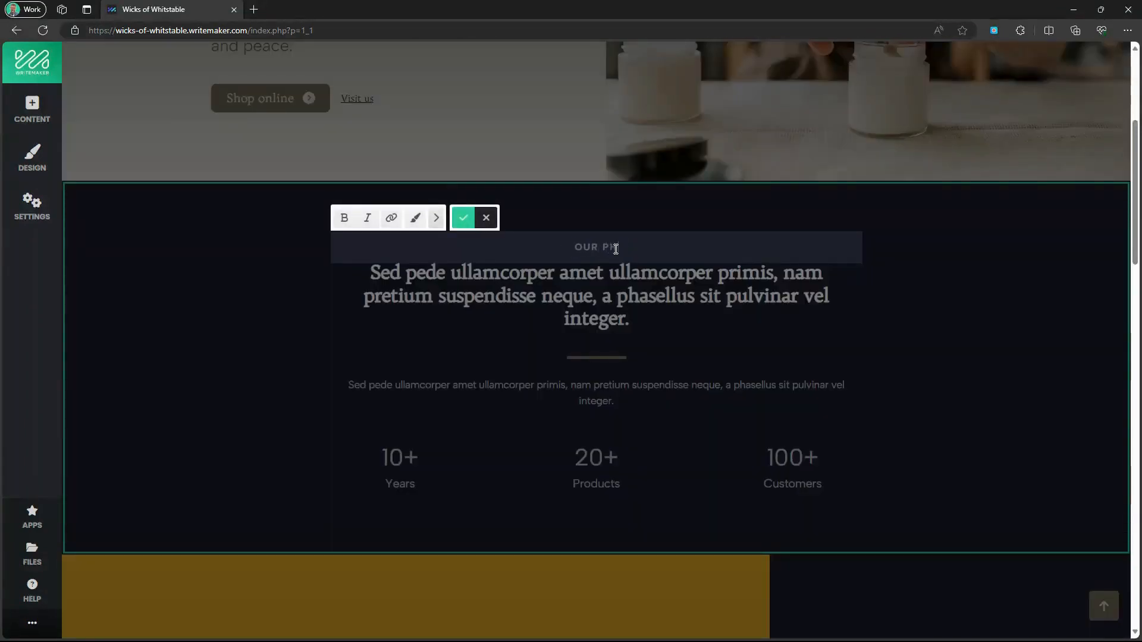
type("PHILOSOPHY")
left_click(469, 227)
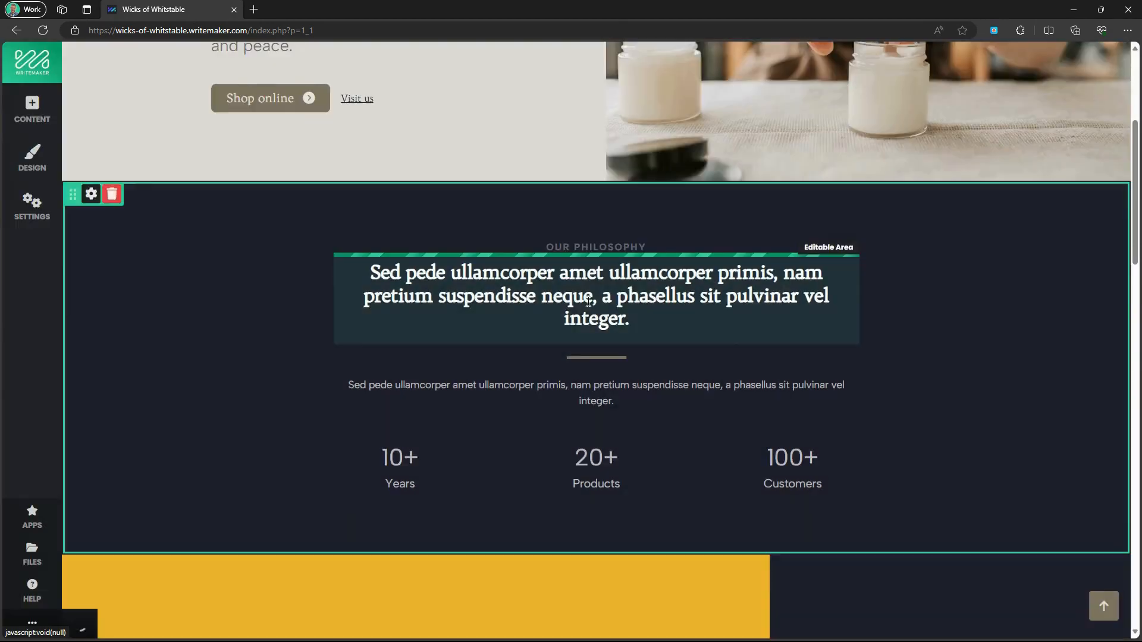
Replace the placeholder heading with 'Bringing warmth, light and a touch of handcrafted magic into every home…'.
left_click(597, 307)
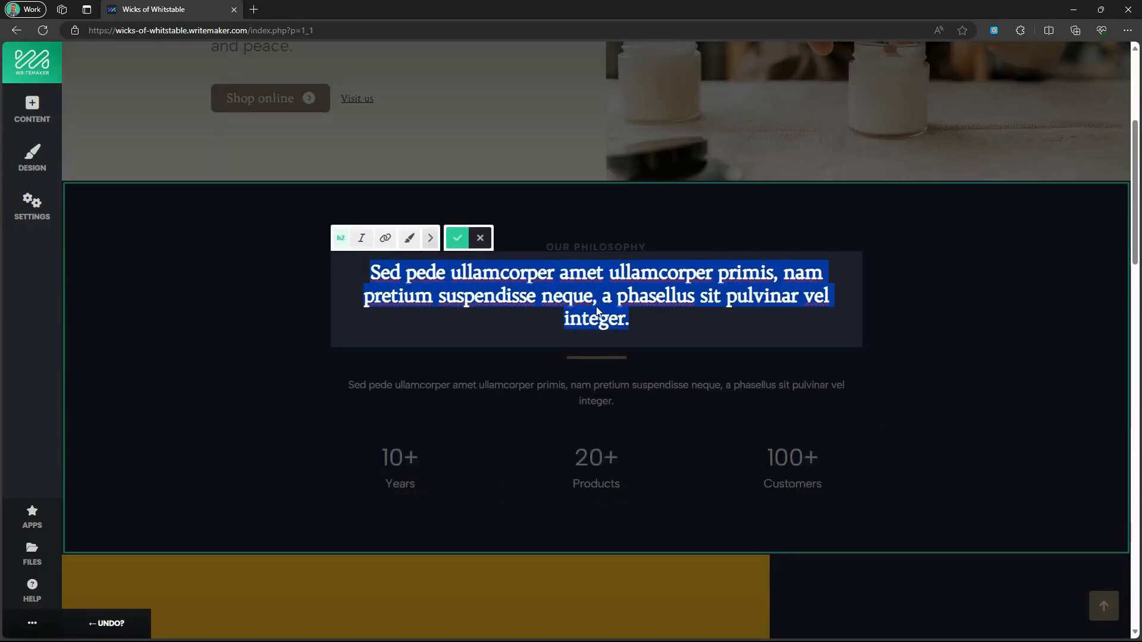
type("Bringing warmth")
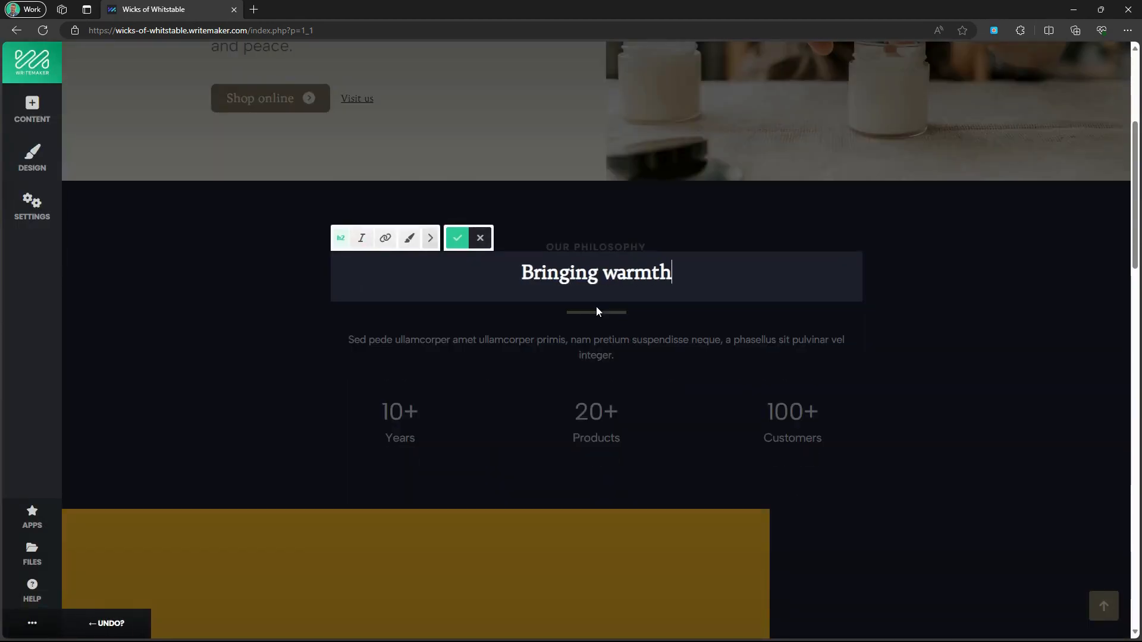
type(", light and a t")
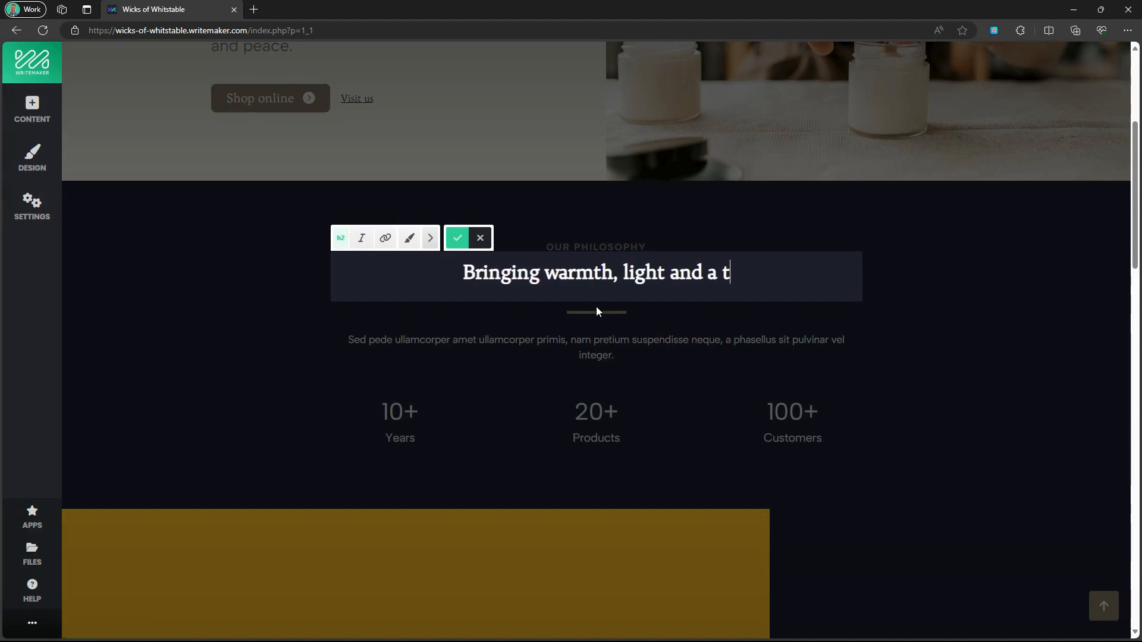
type("ouch of handc")
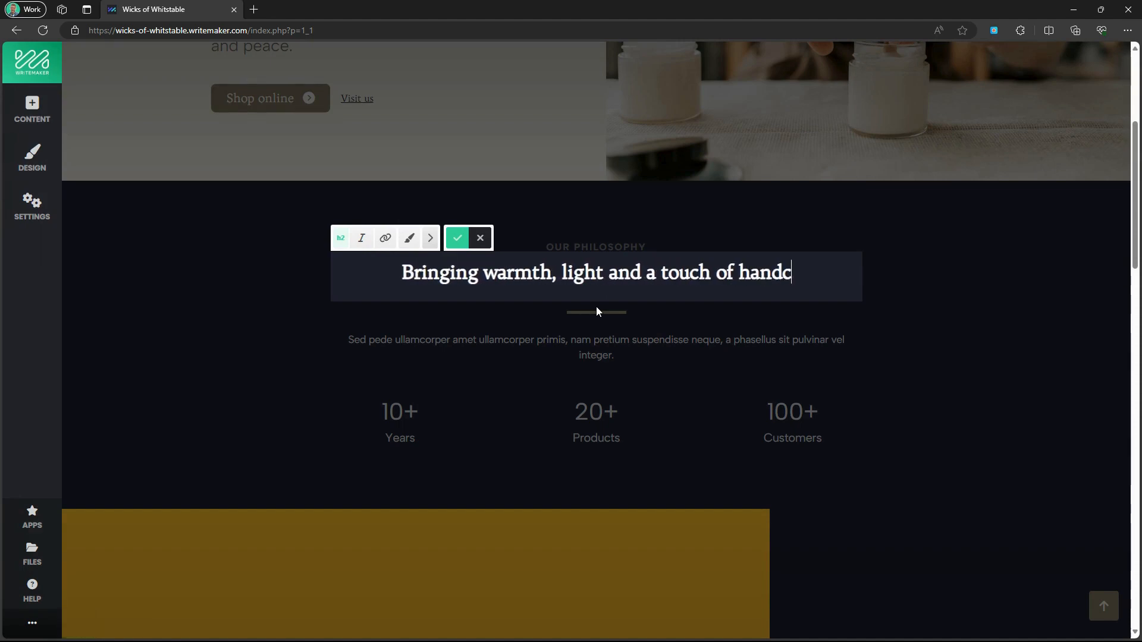
type("rafted magic i")
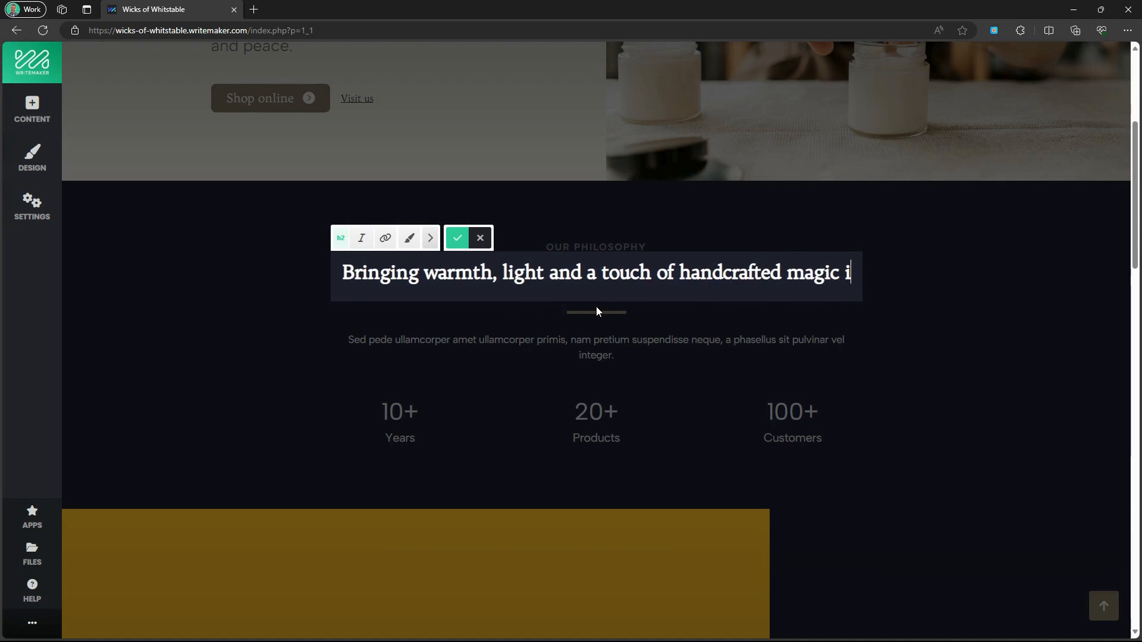
type("nto every home. We")
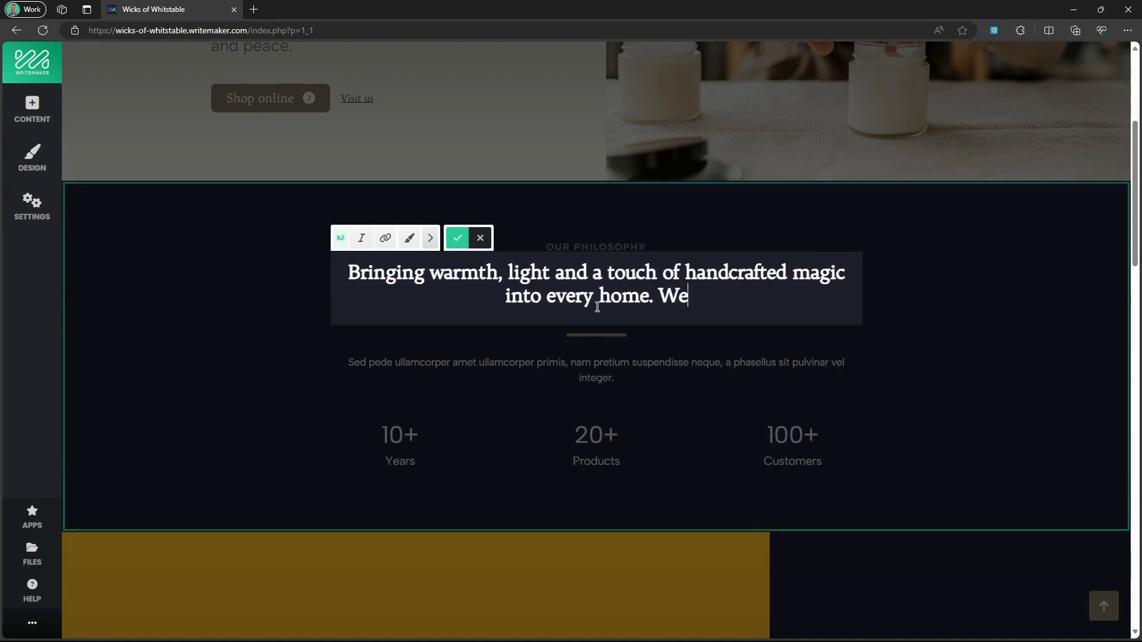
type(" believe that a")
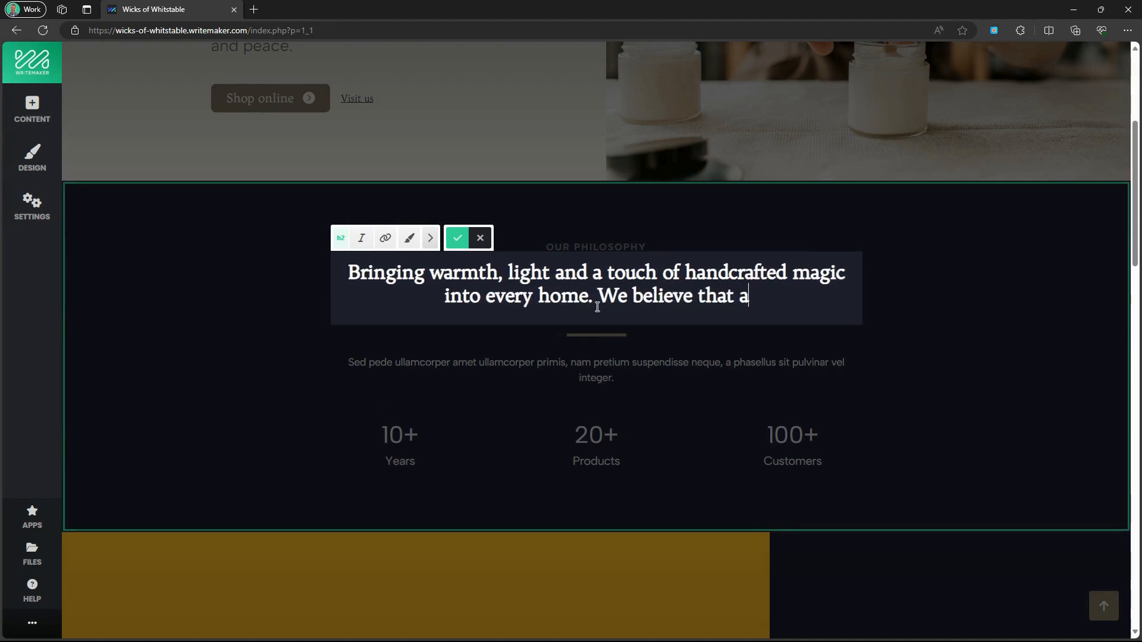
type(" candle is not just")
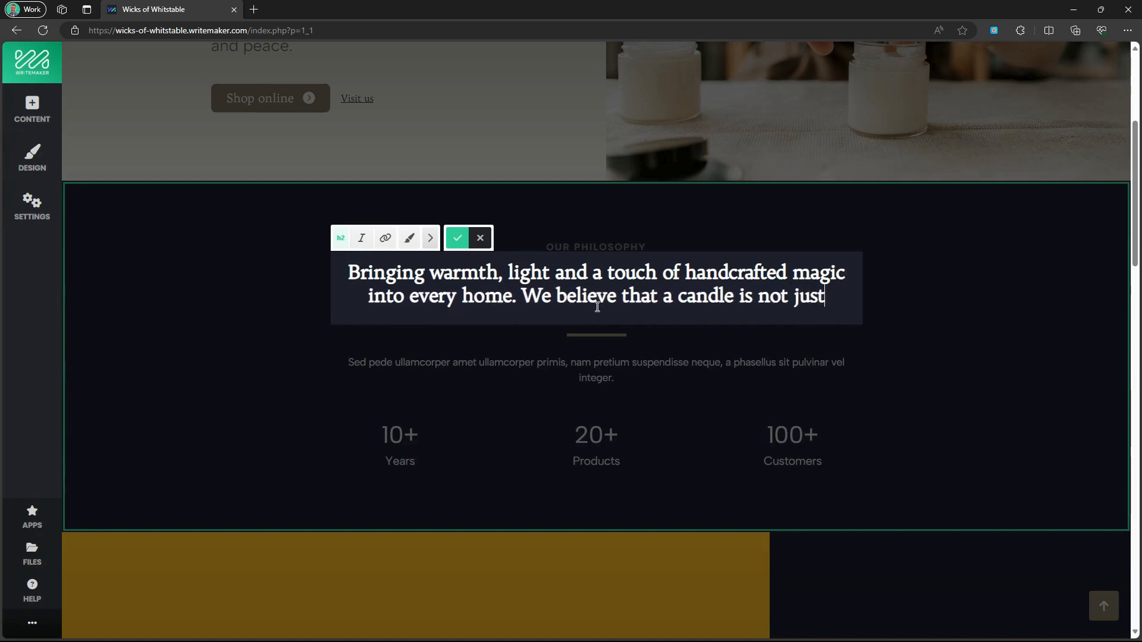
type(" a source of light, but")
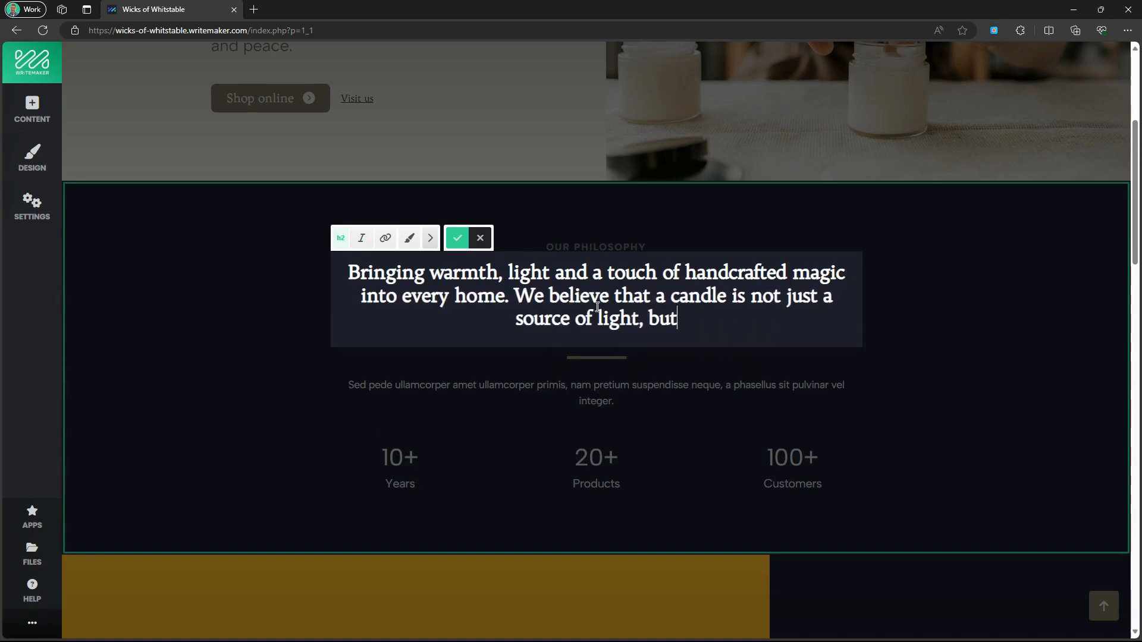
type(" a carrier of am")
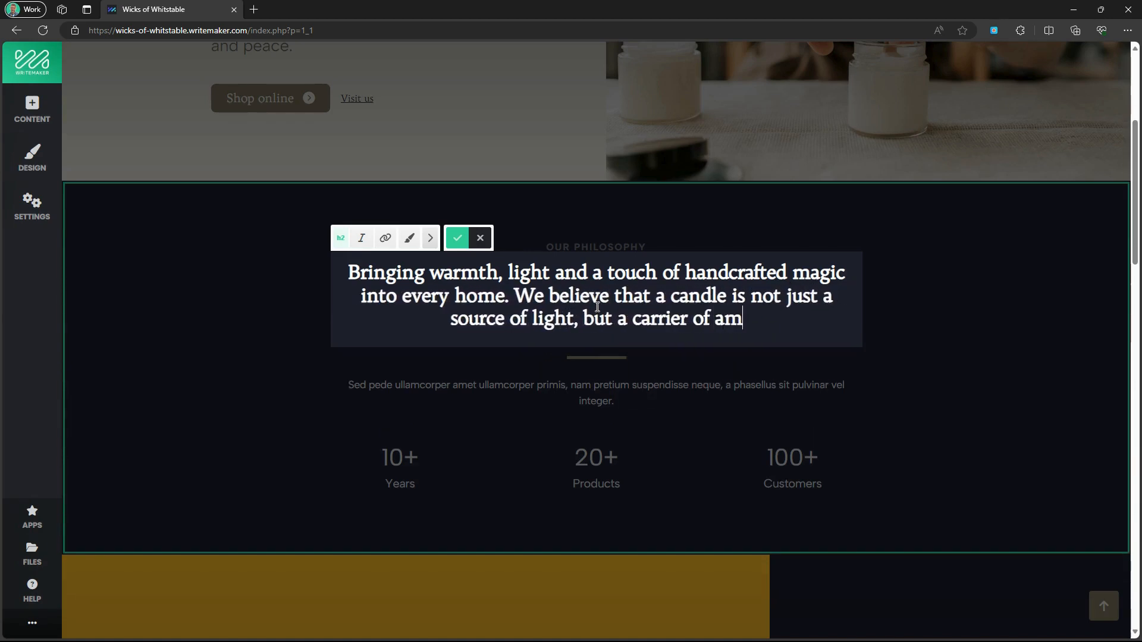
type("biance, a purv")
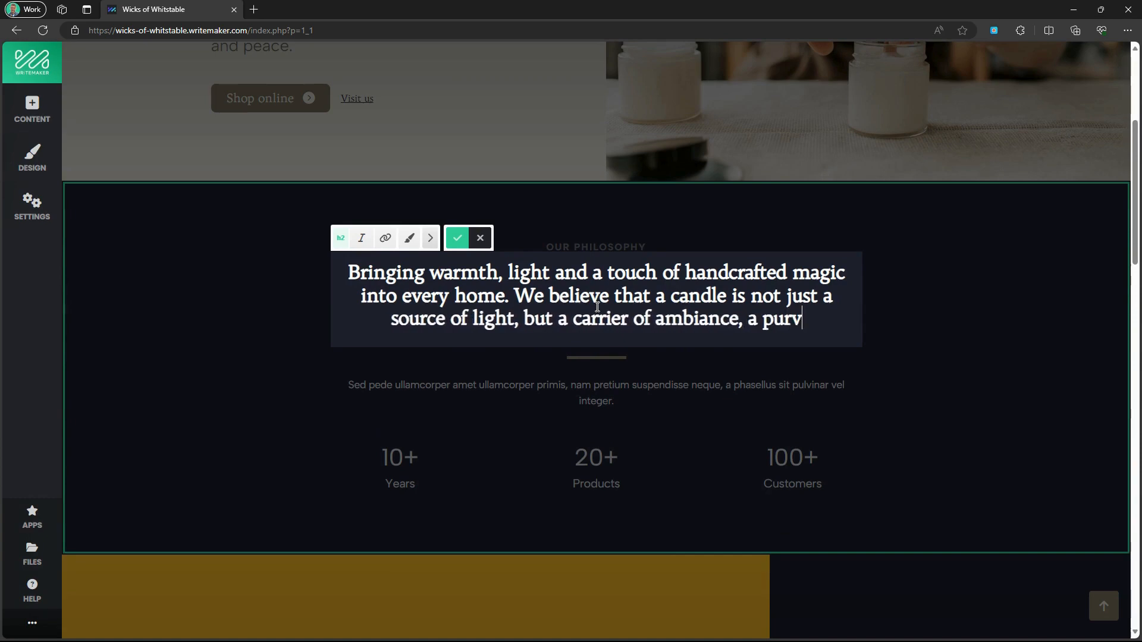
type("eyor of cal")
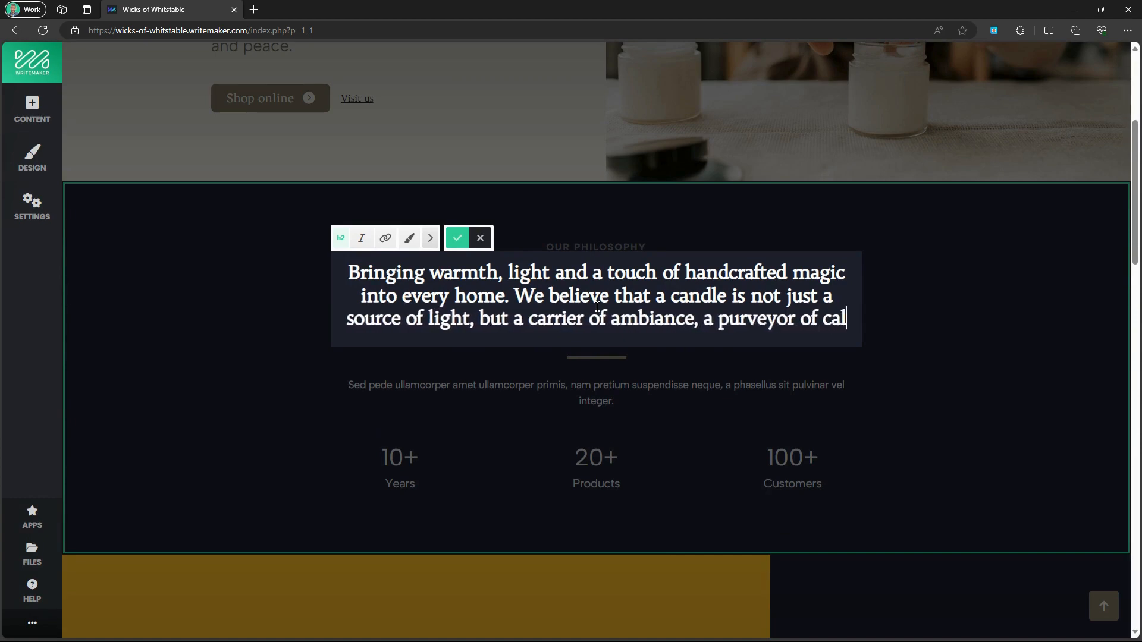
type("m and a beacon o")
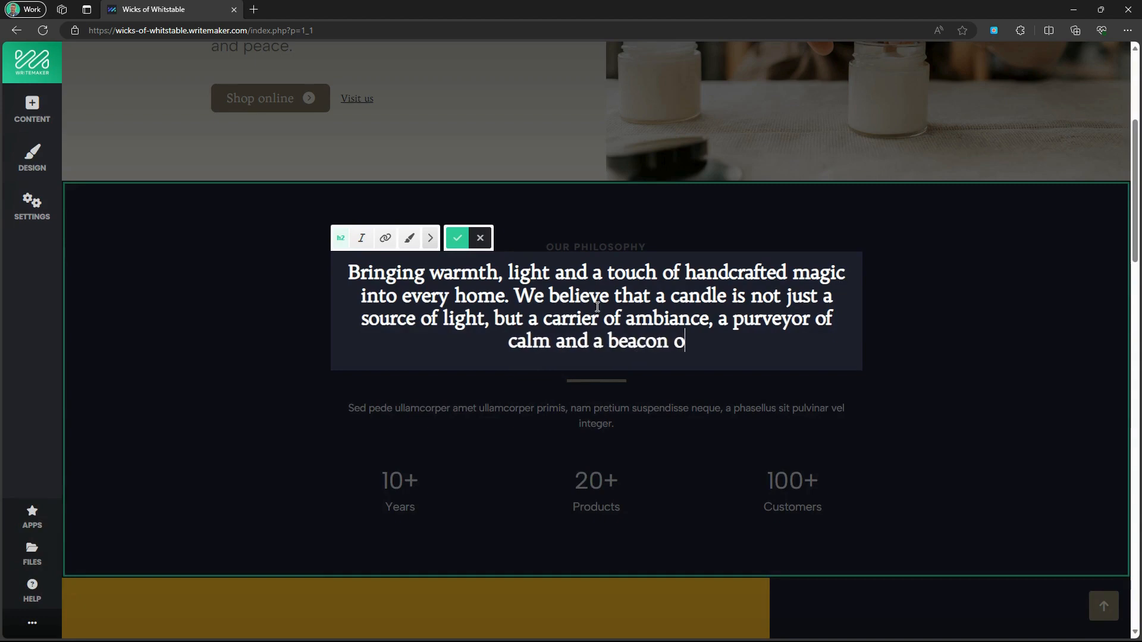
type("f warmth.")
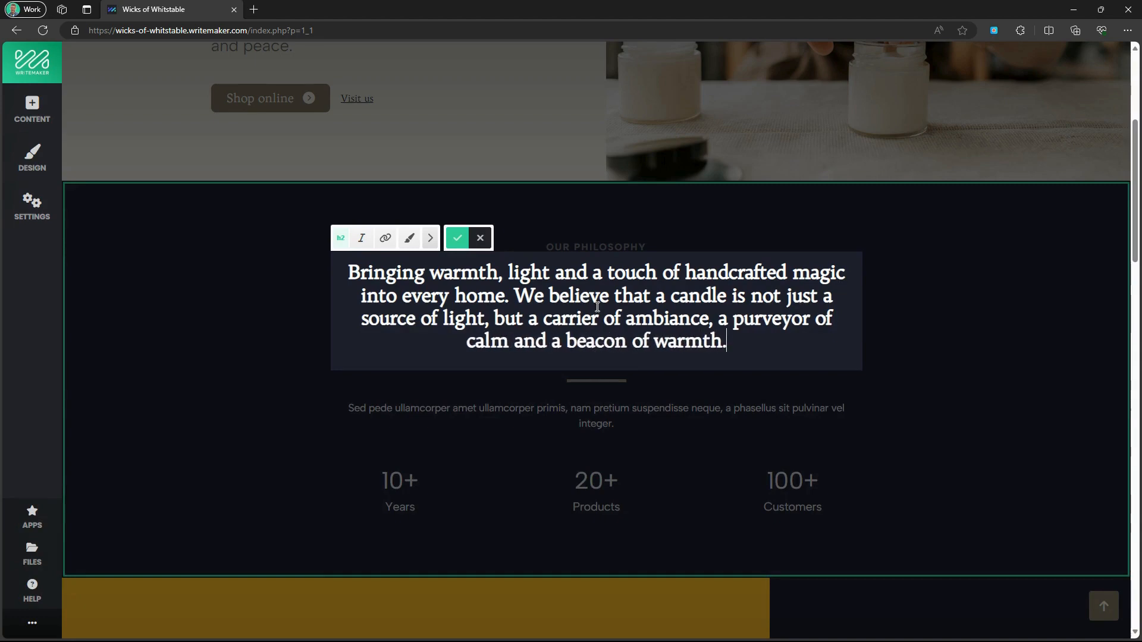
left_click(457, 238)
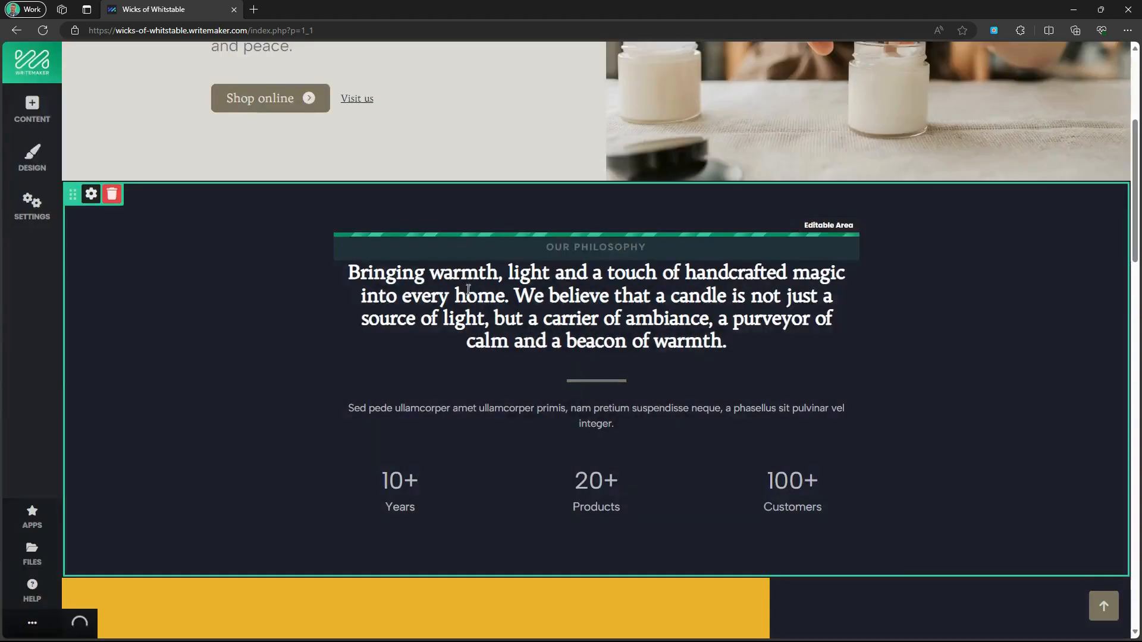
left_click(603, 421)
Replace the paragraph with the 2004 founding story, ending 'a collection of beautiful homeware made with purpose.'.
key("ctrl+a")
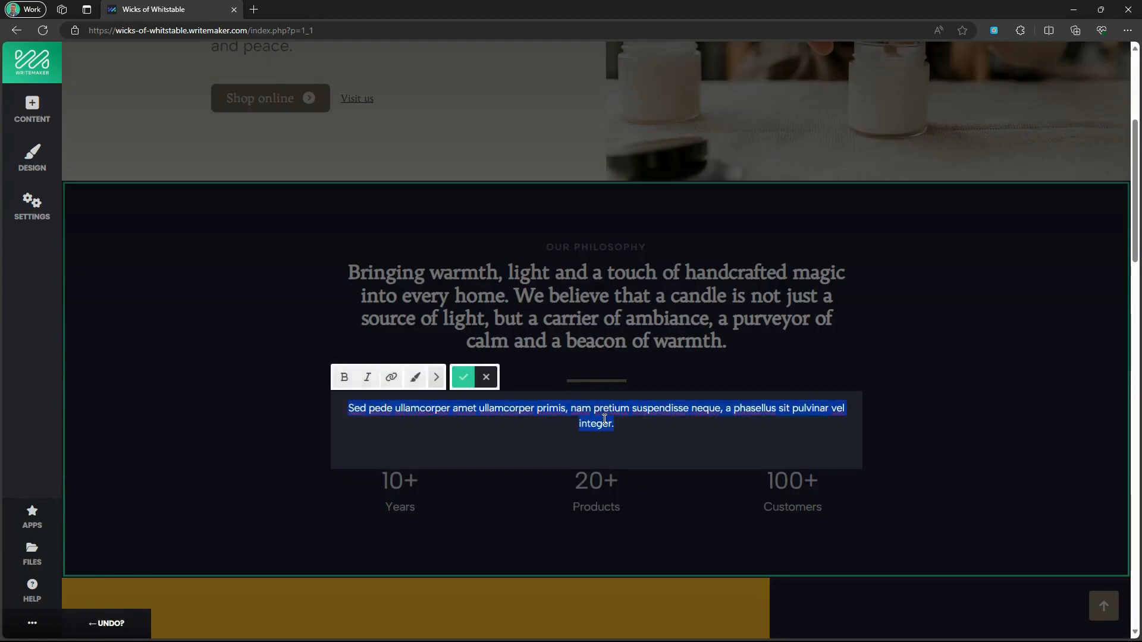
type("Founded by ar")
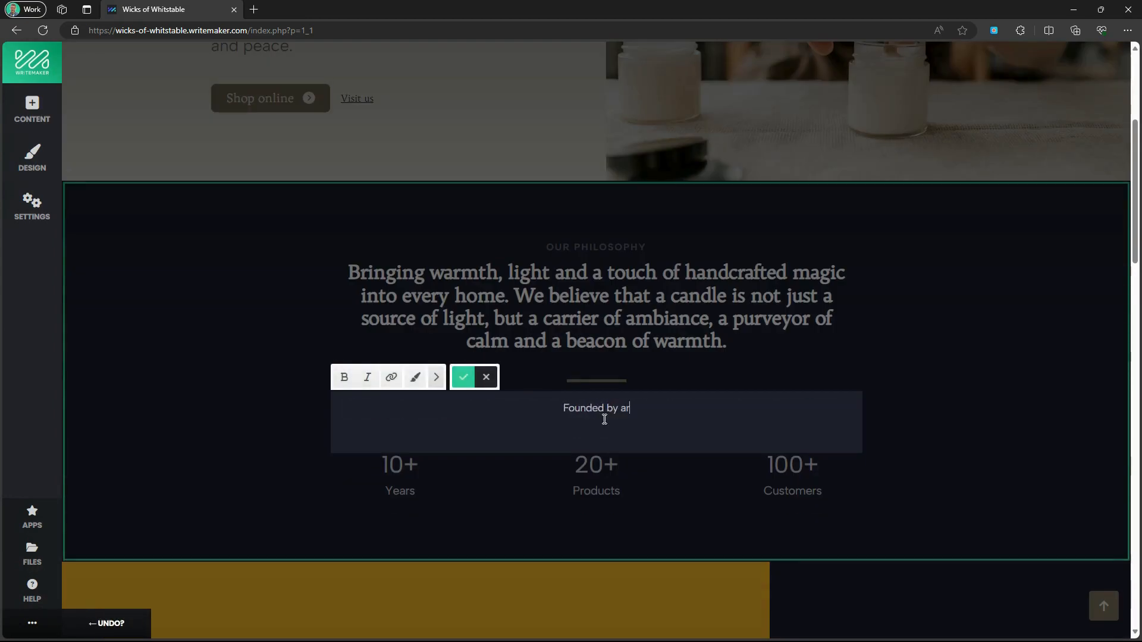
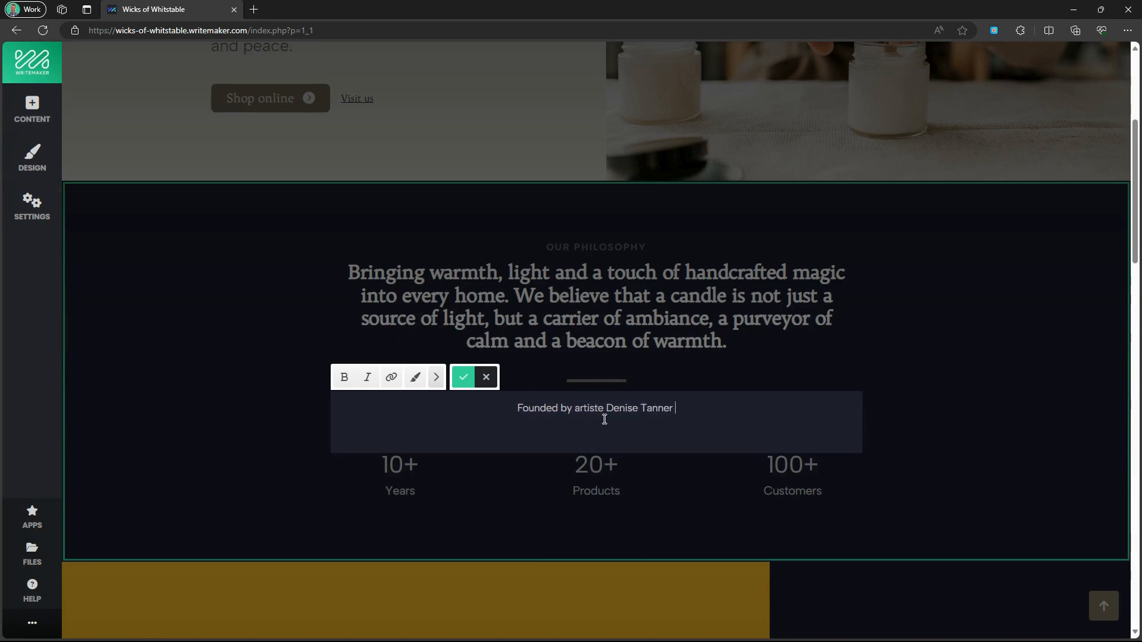
type(" in 2004, Wi")
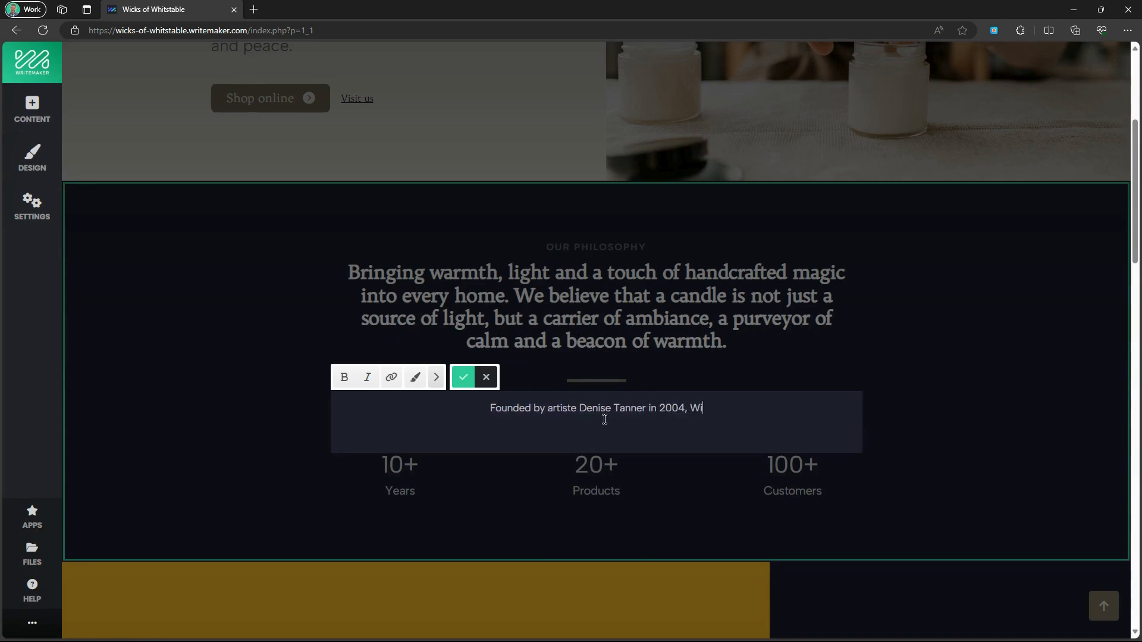
type("cks of Whitstabl")
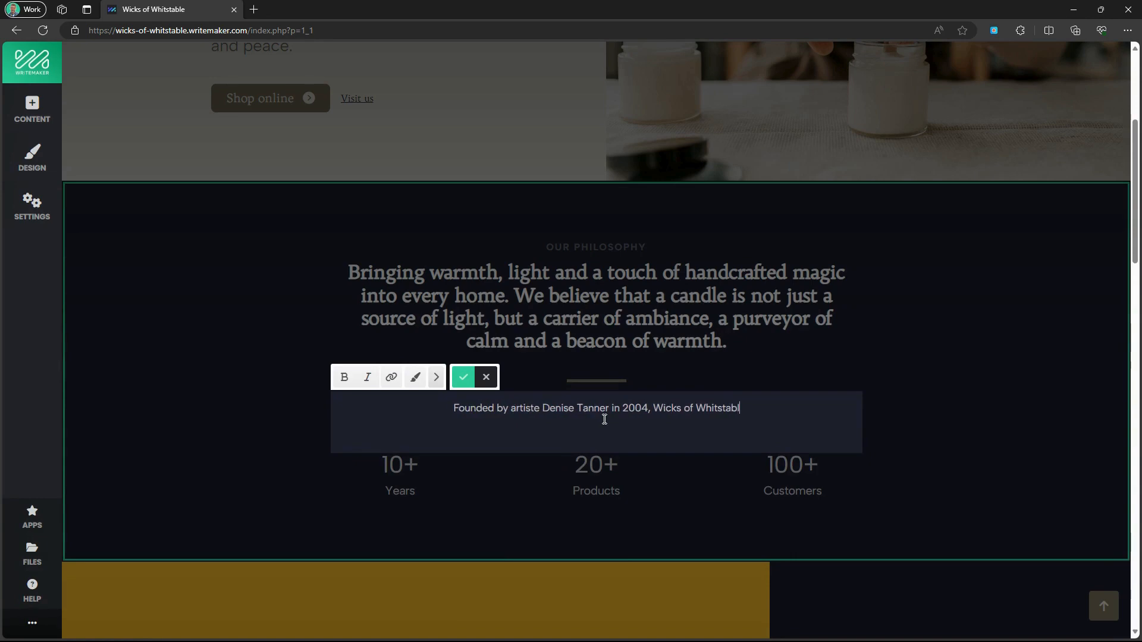
type("e has been serving ")
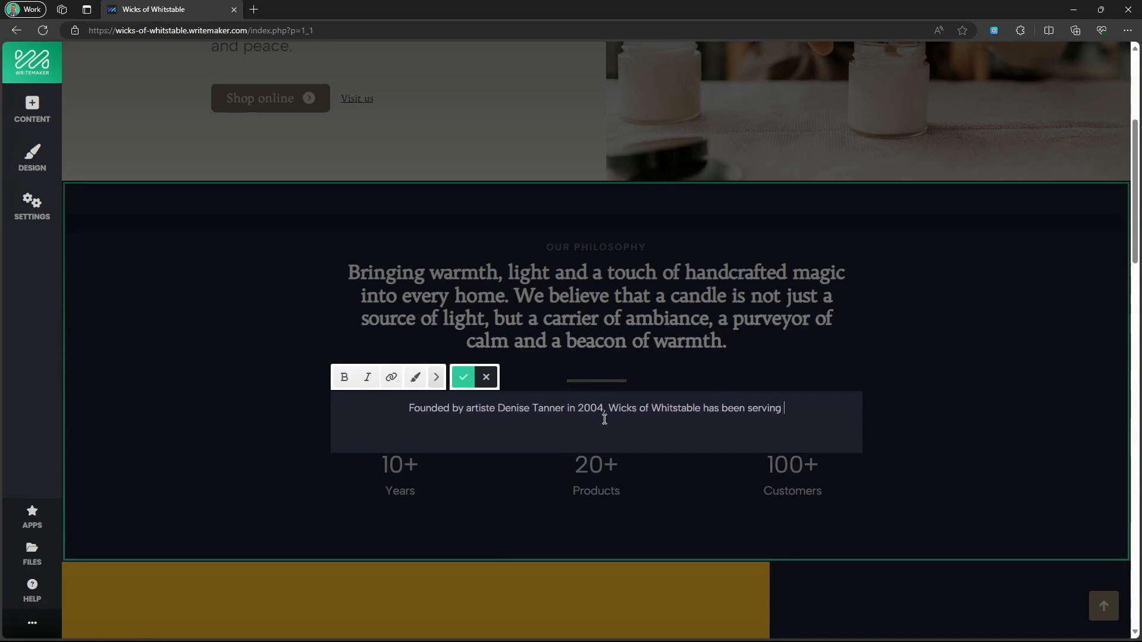
type("the Kentish comm")
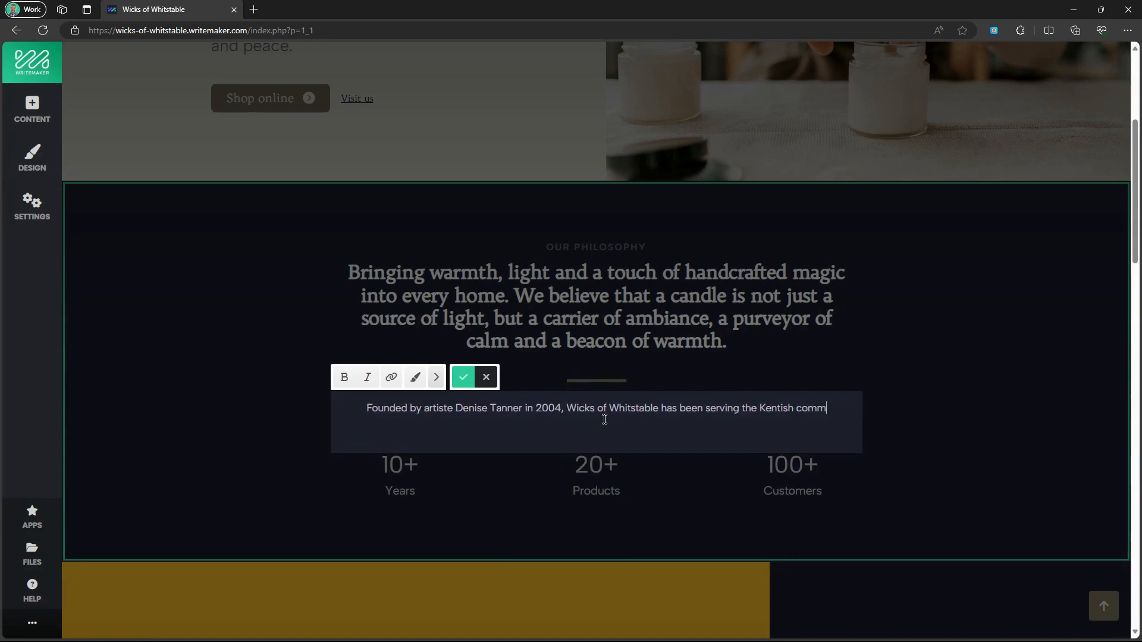
type("unity wit")
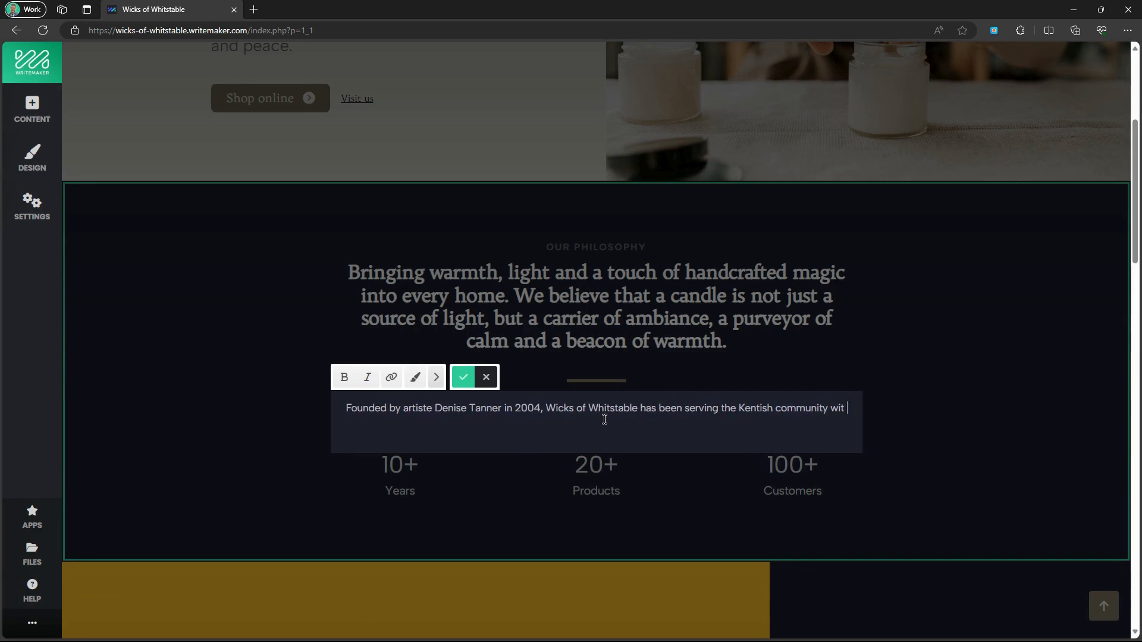
key("BackSpace")
type("h ther")
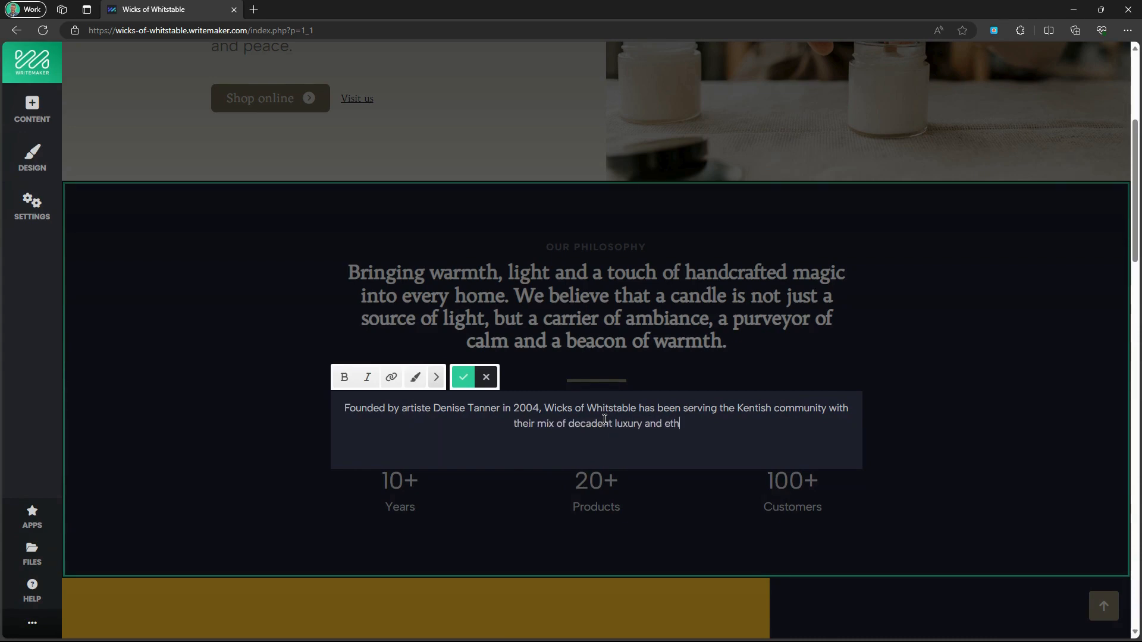
type("mindset,")
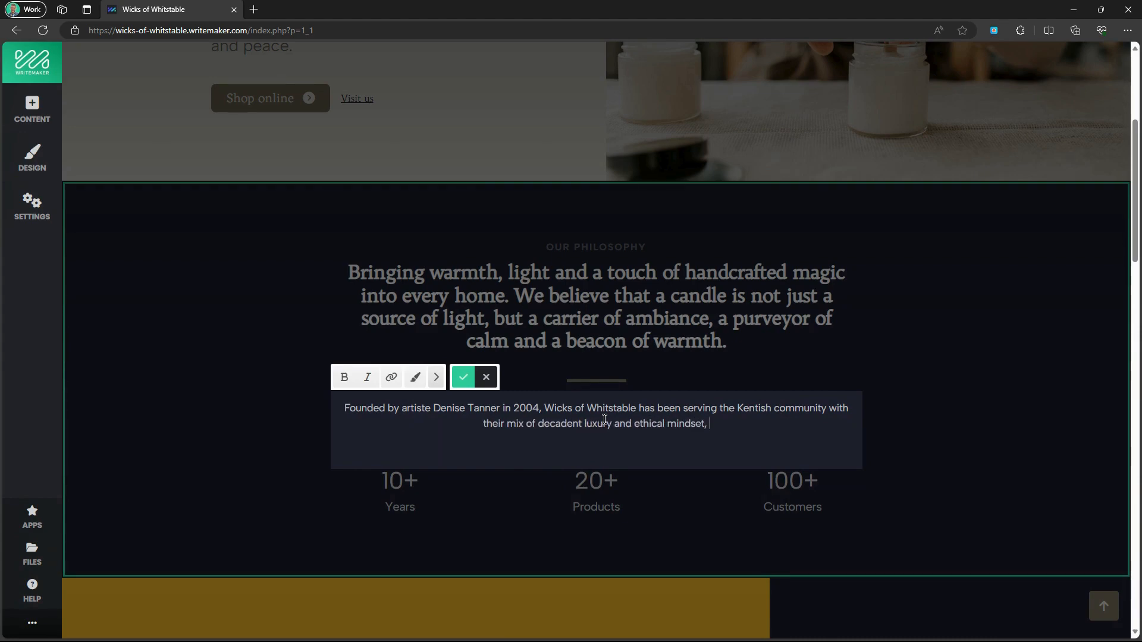
type(" producing a col")
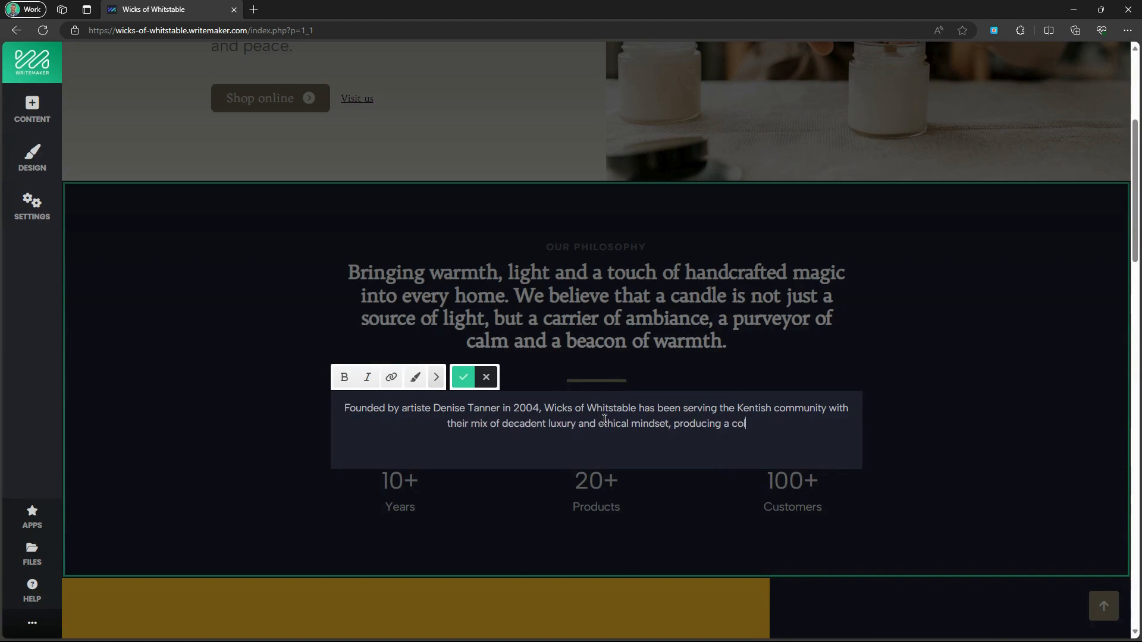
type("lection of beautif")
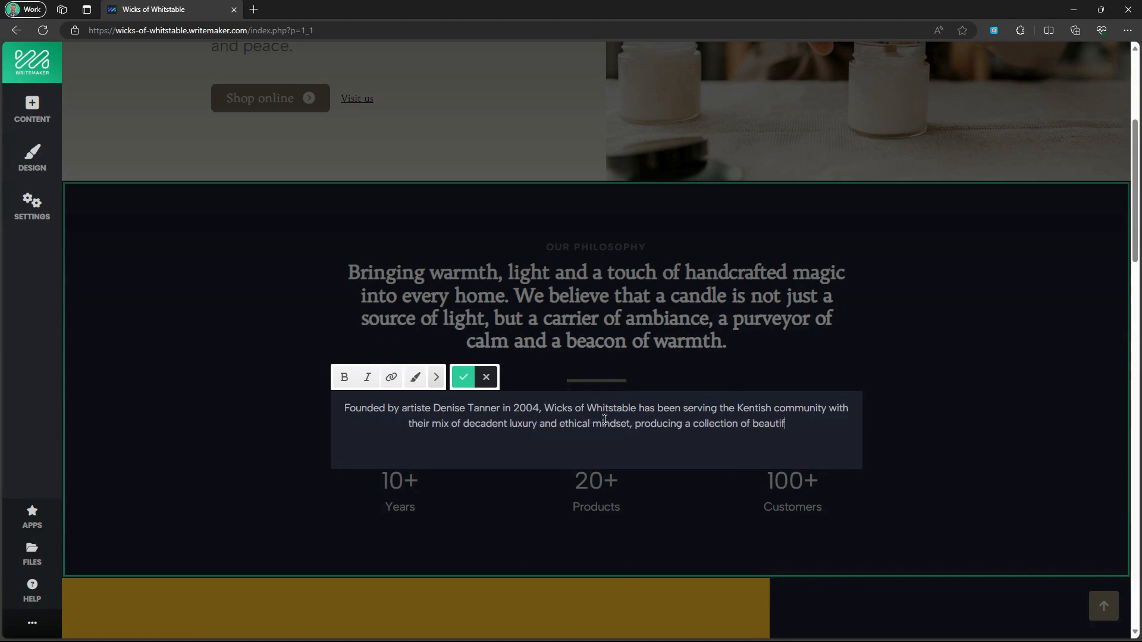
type("ul homeware made with purpose.")
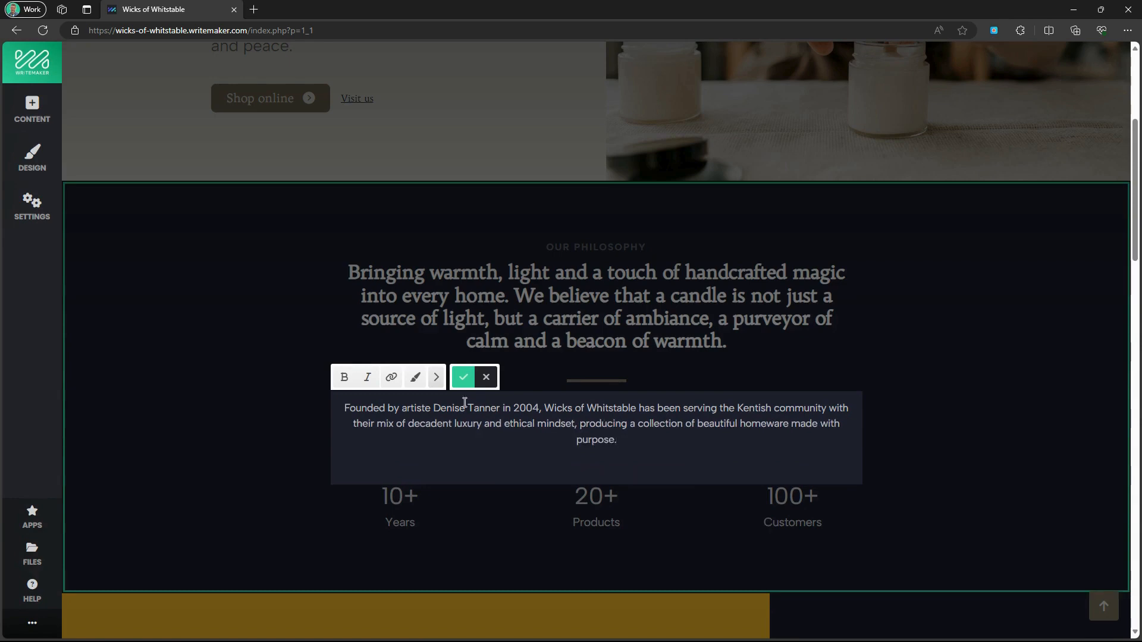
left_click(463, 377)
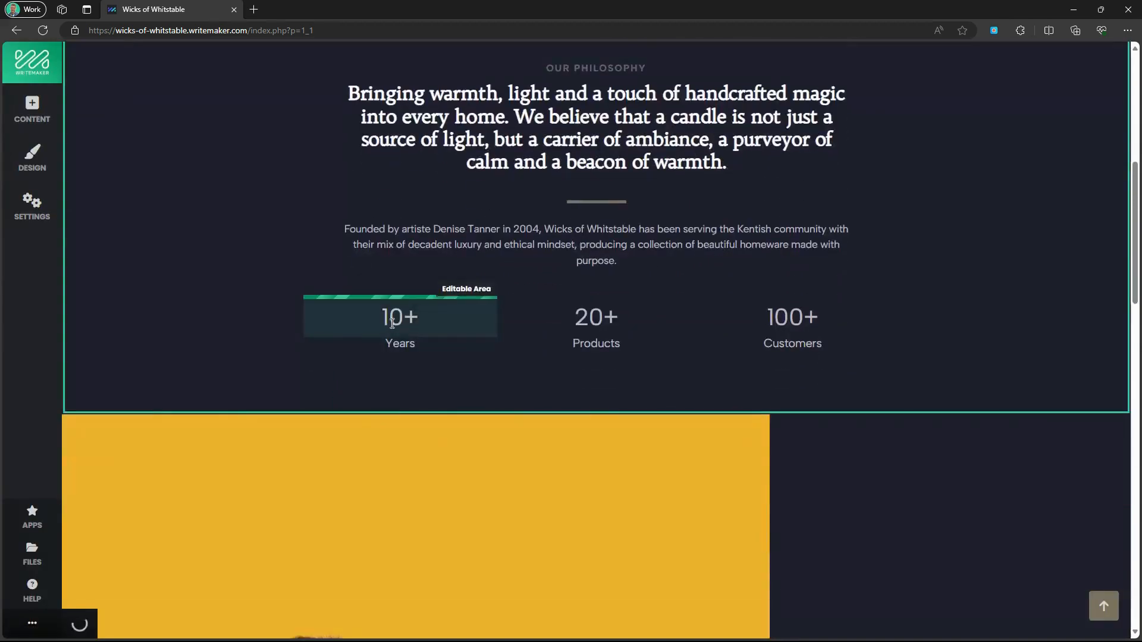
Change the first stat to 20 Years Trading.
double_click(409, 318)
type("20")
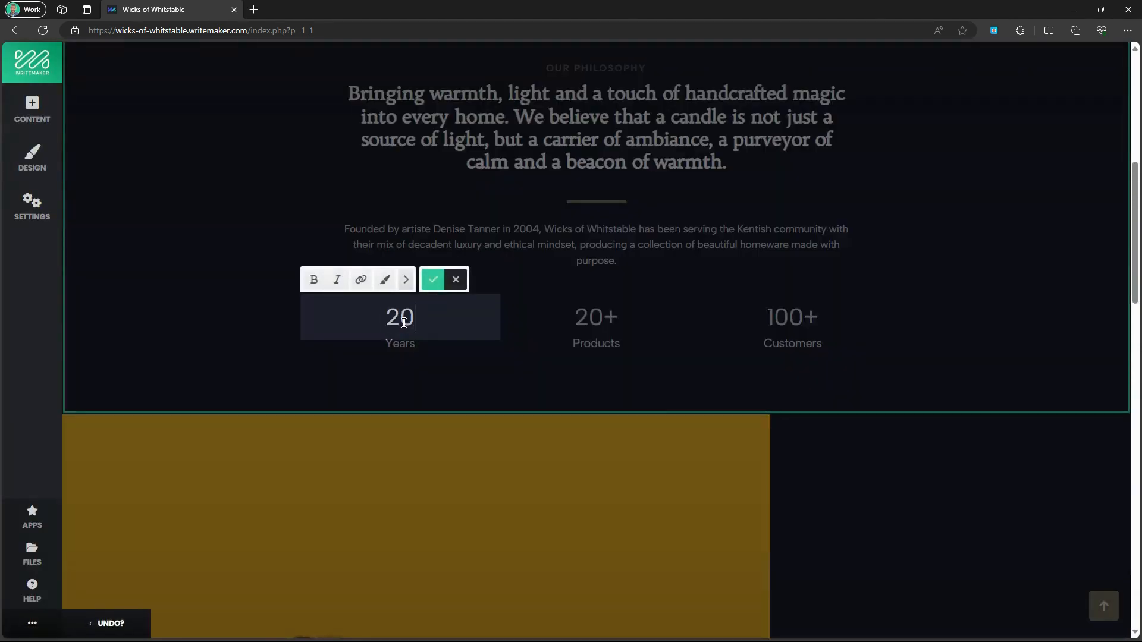
left_click(409, 341)
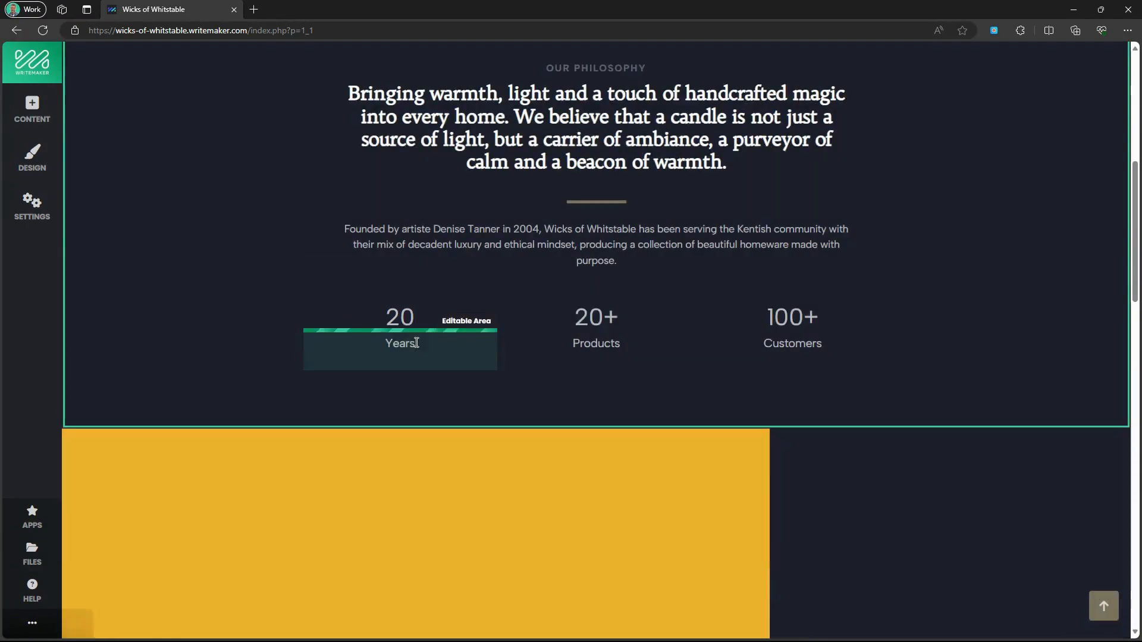
left_click(424, 340)
type("Trading")
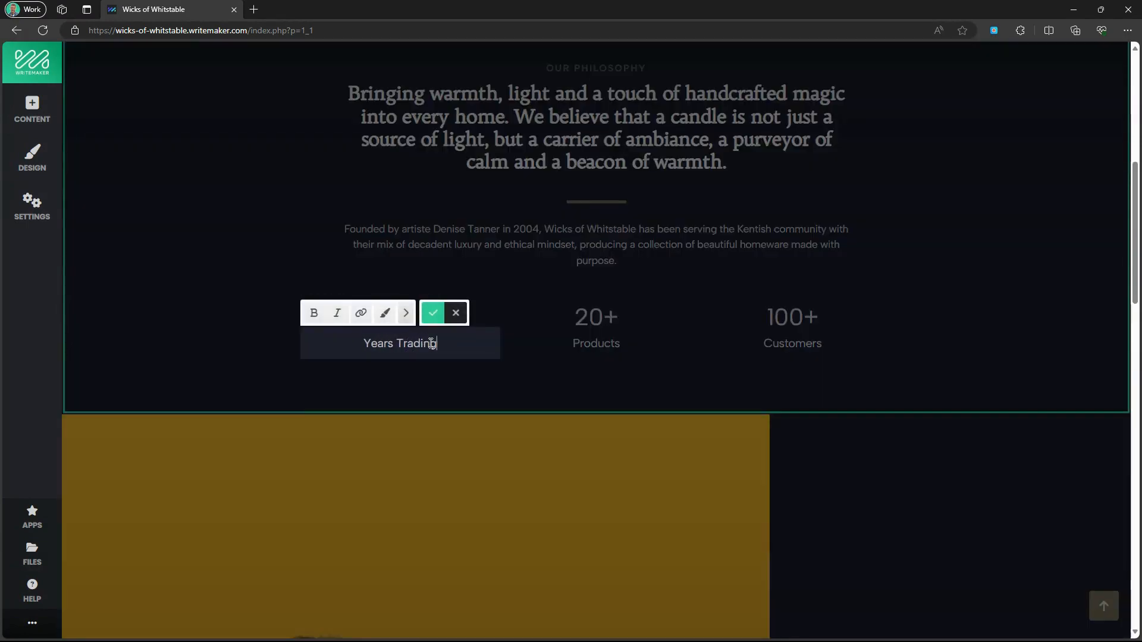
left_click(432, 313)
Change the middle stat to 426 Essential Oils Stocked.
left_click(610, 317)
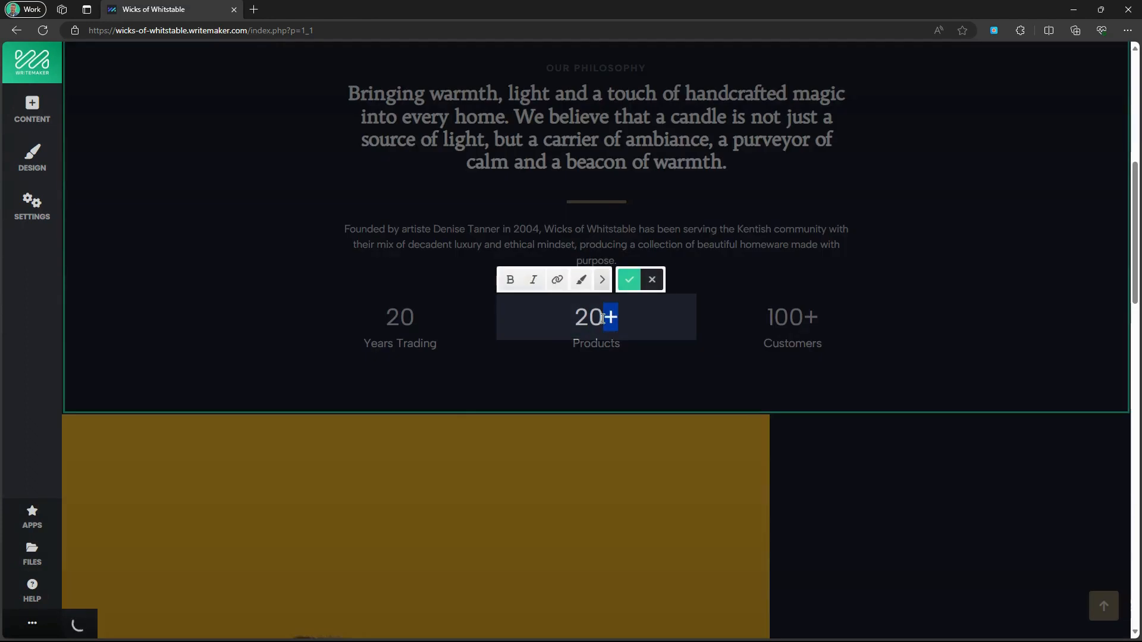
type("426")
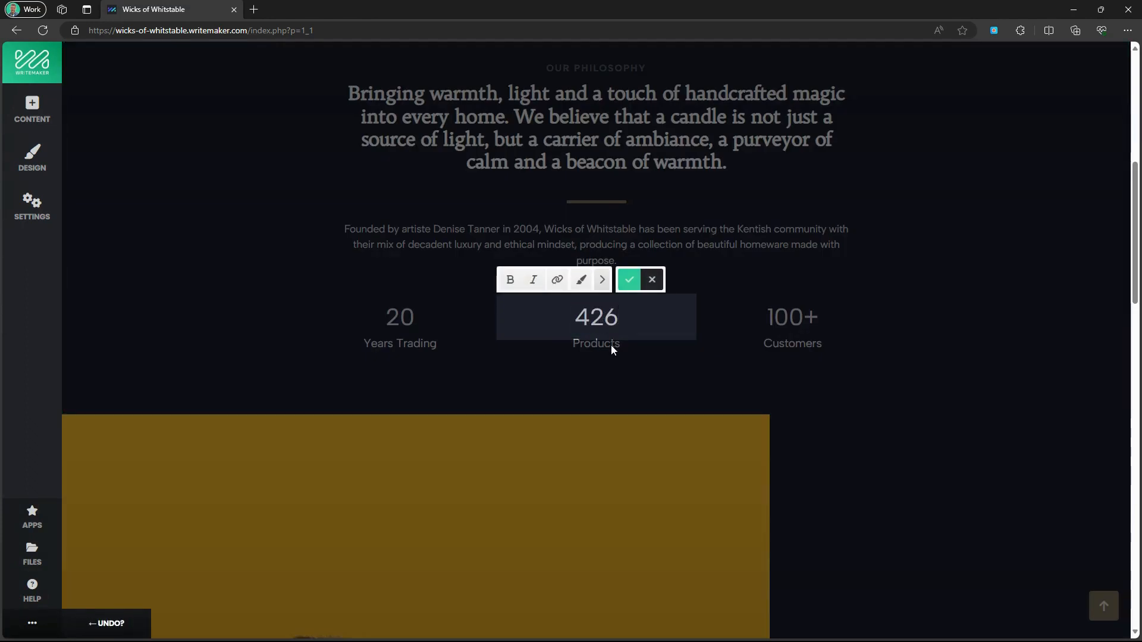
left_click(612, 345)
left_click(613, 346)
key("ctrl+a")
type("Essential")
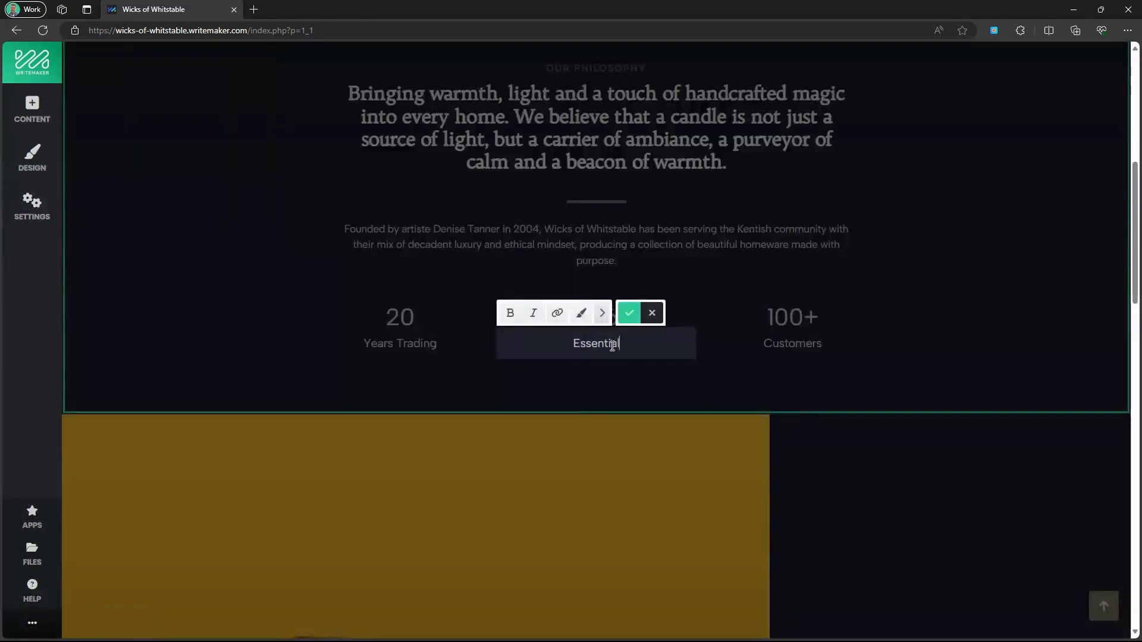
type(" Oils Stocked")
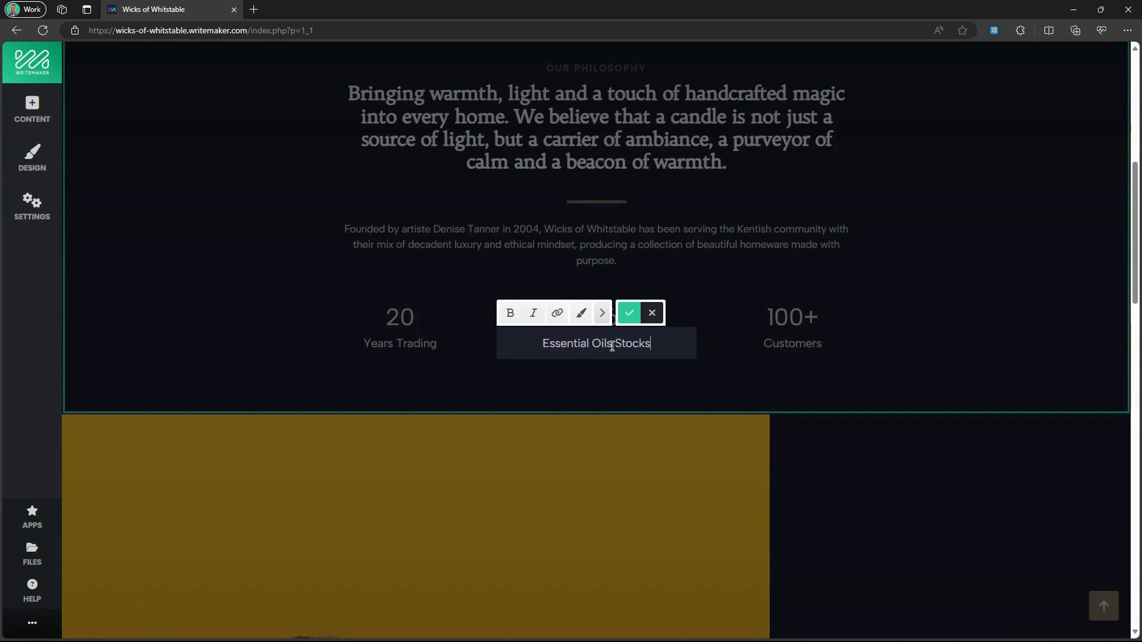
left_click(635, 316)
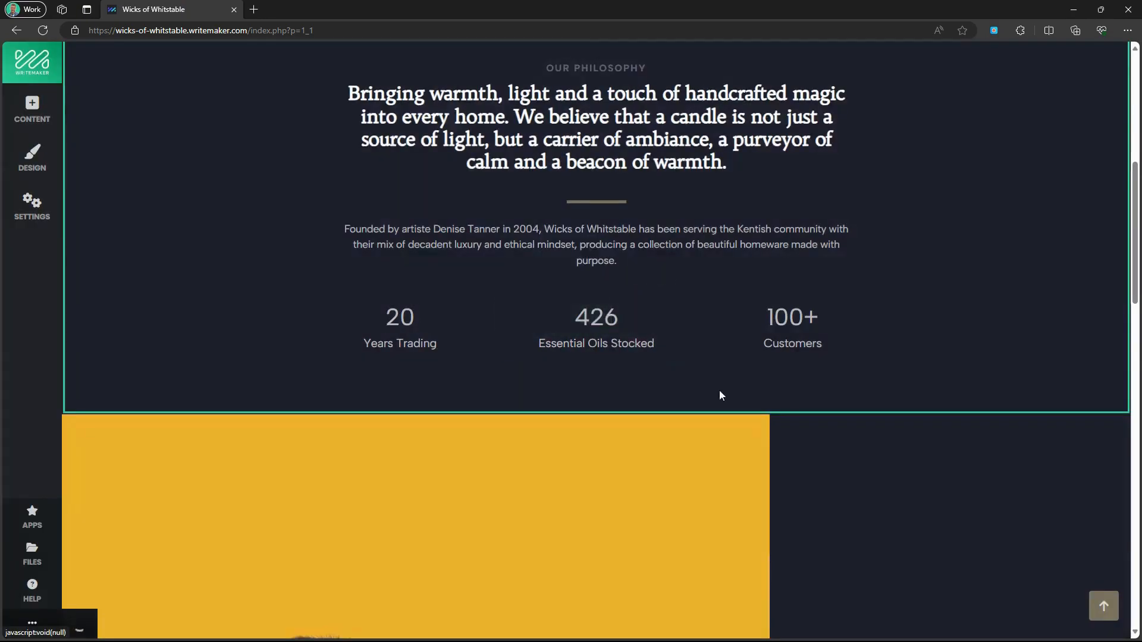
Change the third stat to 1000+ Satisfied Customers.
left_click(789, 319)
key("ctrl+a")
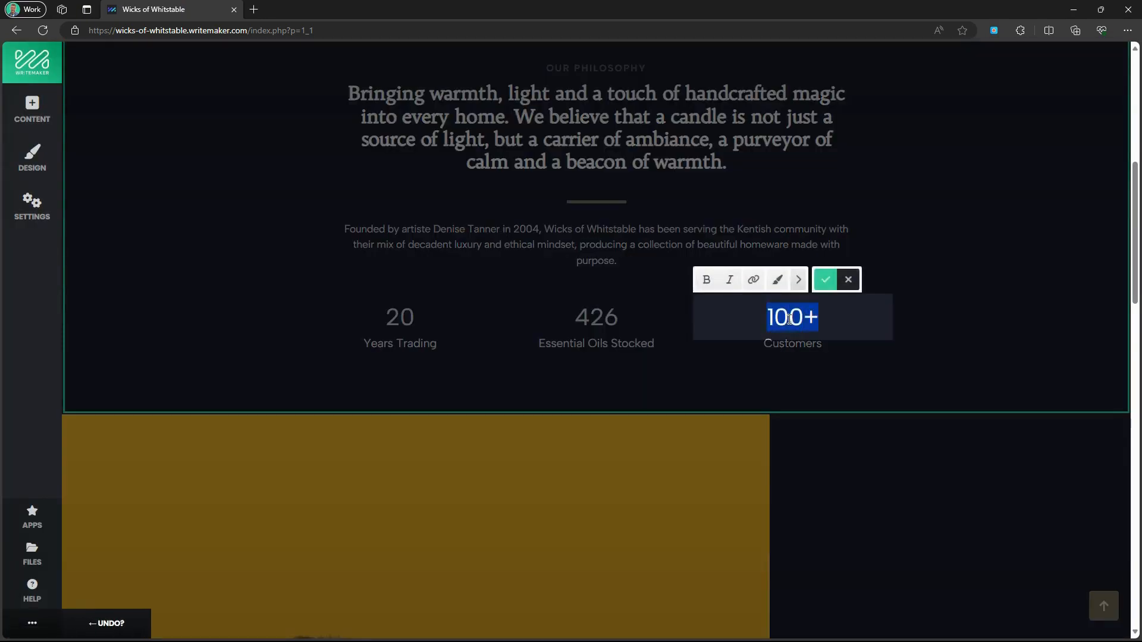
type("100")
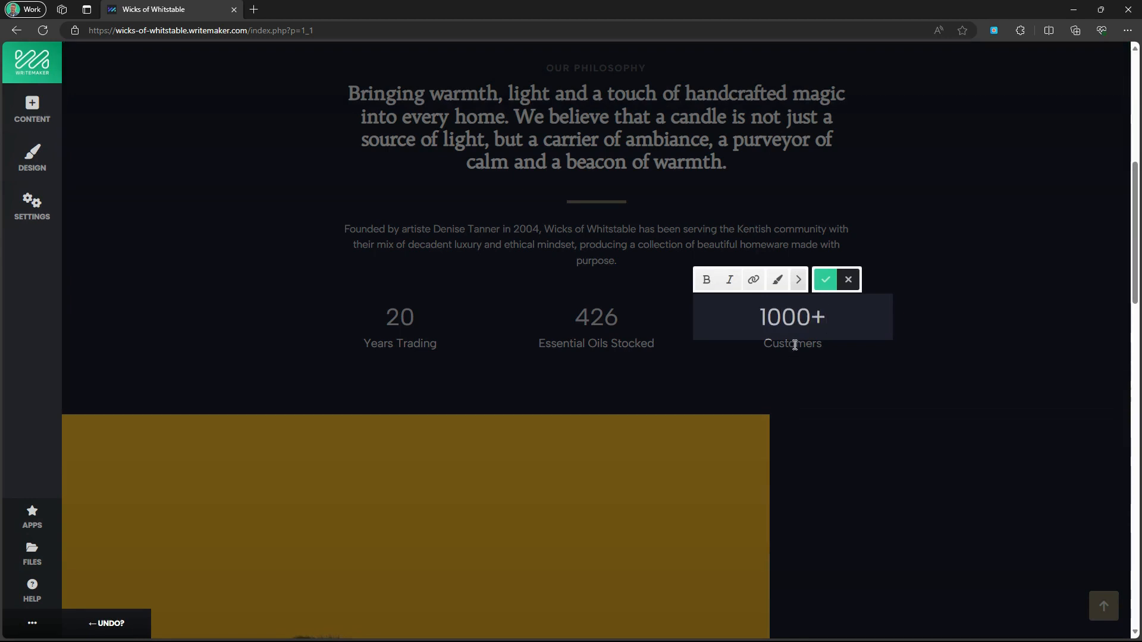
left_click(794, 345)
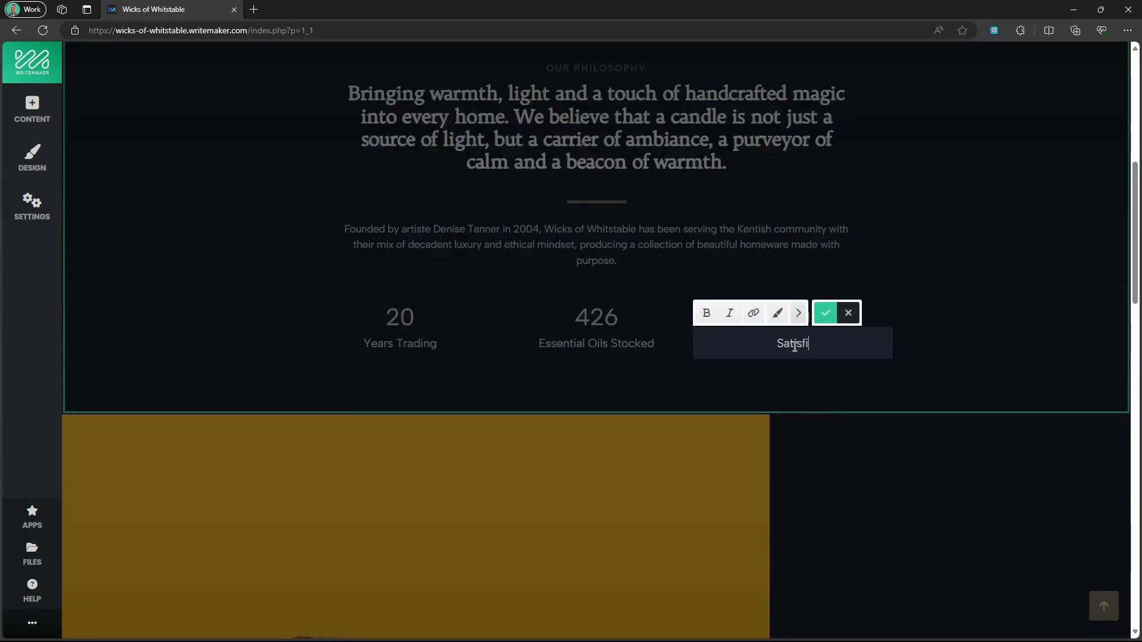
type("Satisfied Customers")
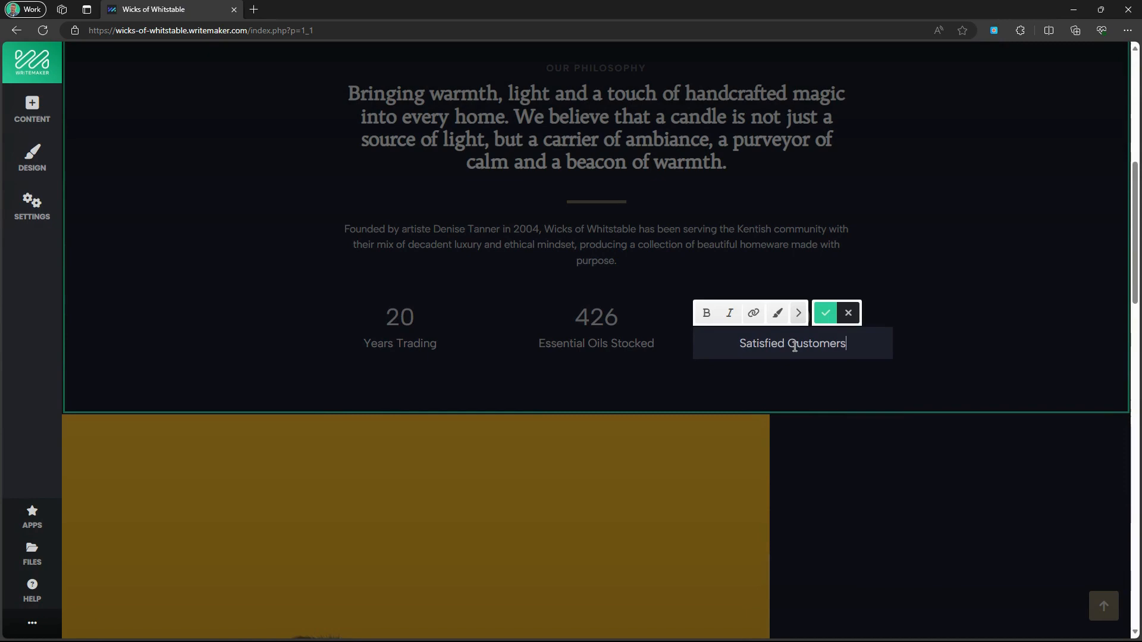
left_click(826, 313)
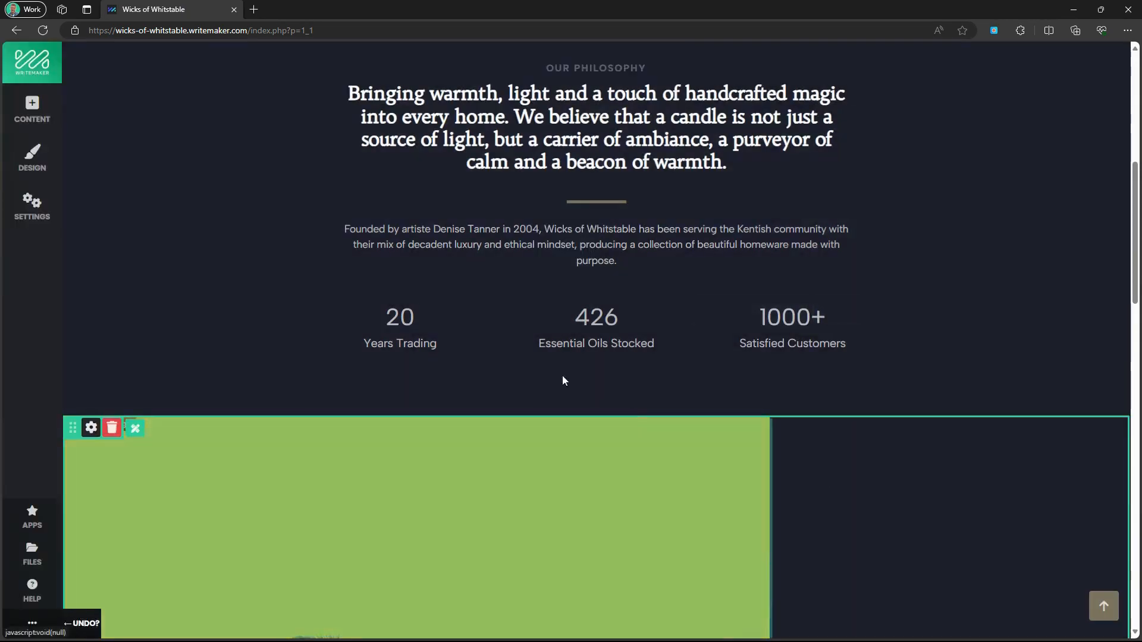
Retitle the Professional Care heading to 'Curious to make your own?'.
scroll(564, 377, "down", 6)
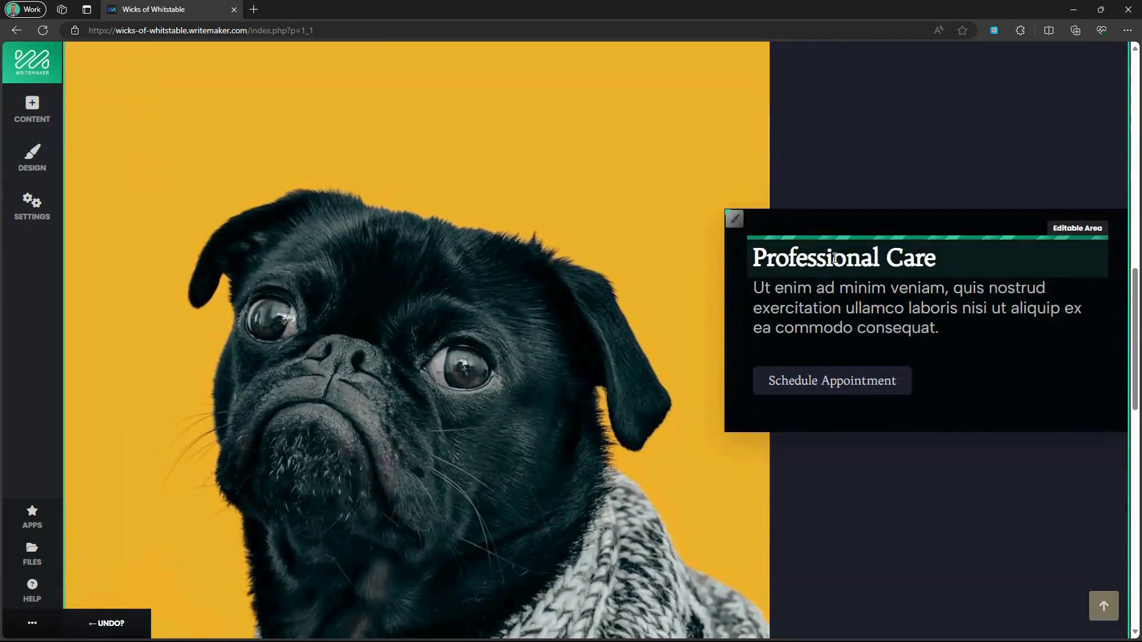
left_click(830, 259)
type("Curious to make your own?")
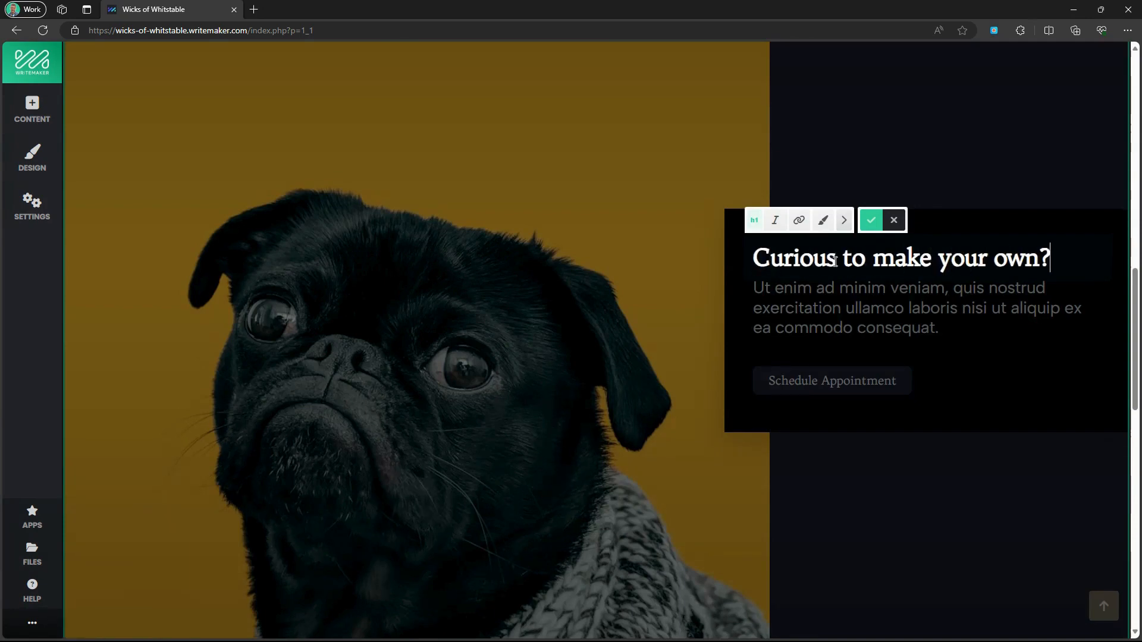
left_click(871, 221)
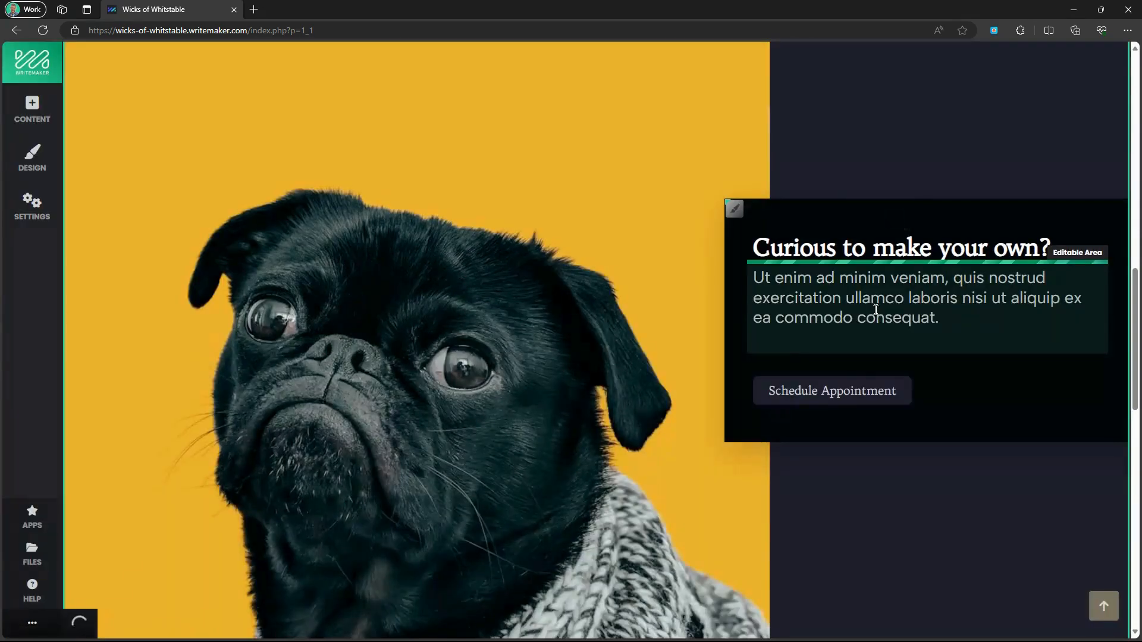
Replace the paragraph with 'Learn the art of candle making with our educational and entertaining taster sessions.'.
left_click(873, 309)
key("ctrl+a")
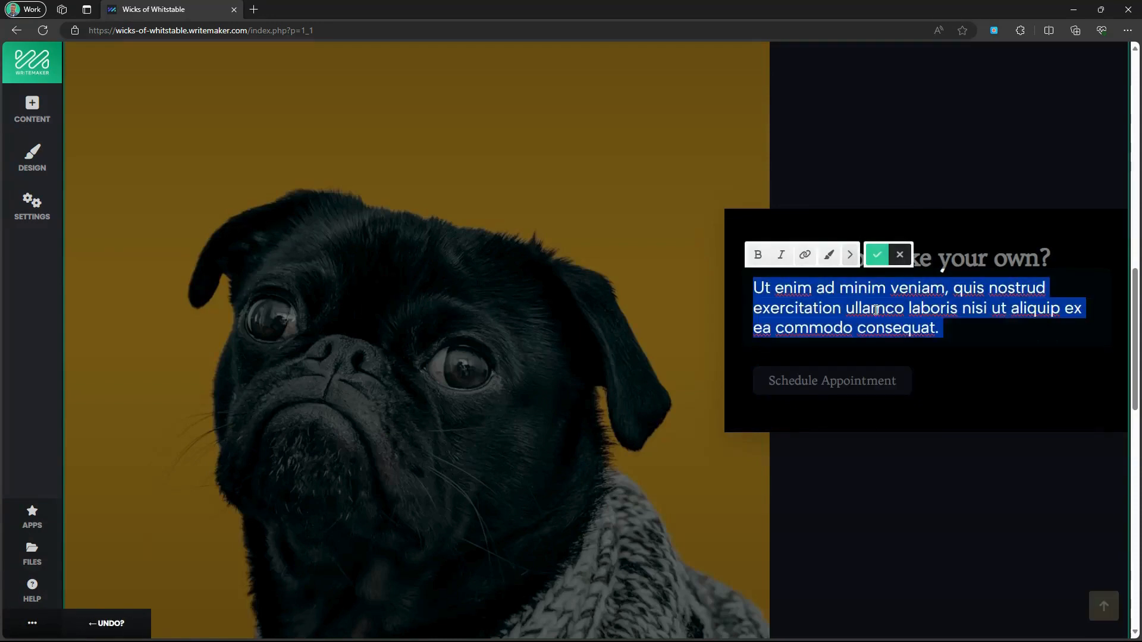
type("Learn t")
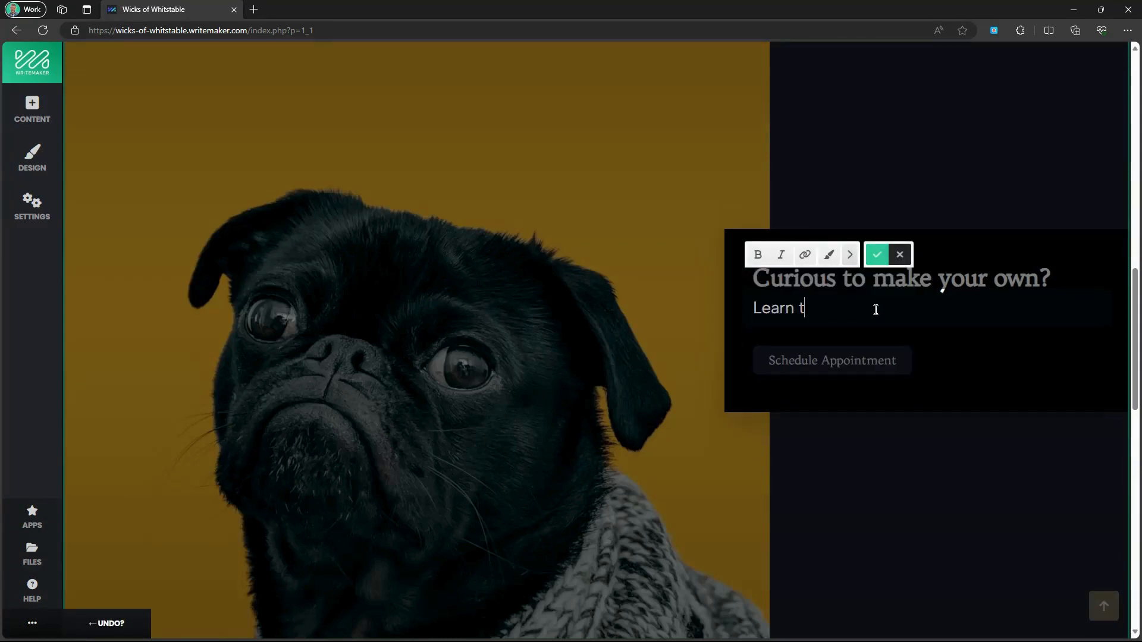
type("he art of candle making with our edu")
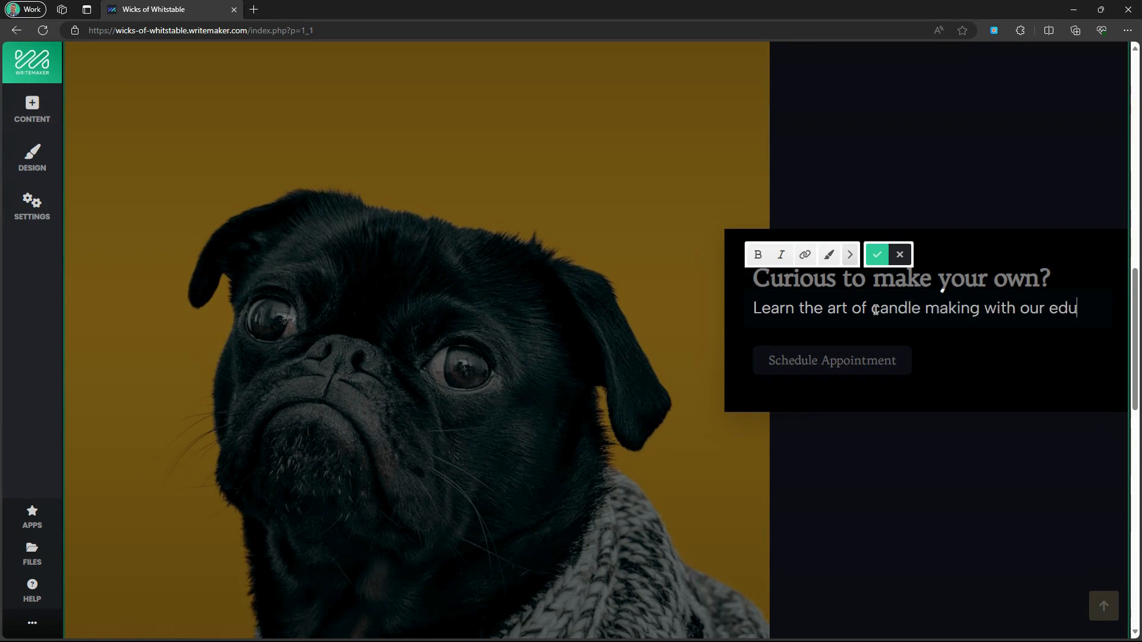
type("ional and entertaining taster sessions.")
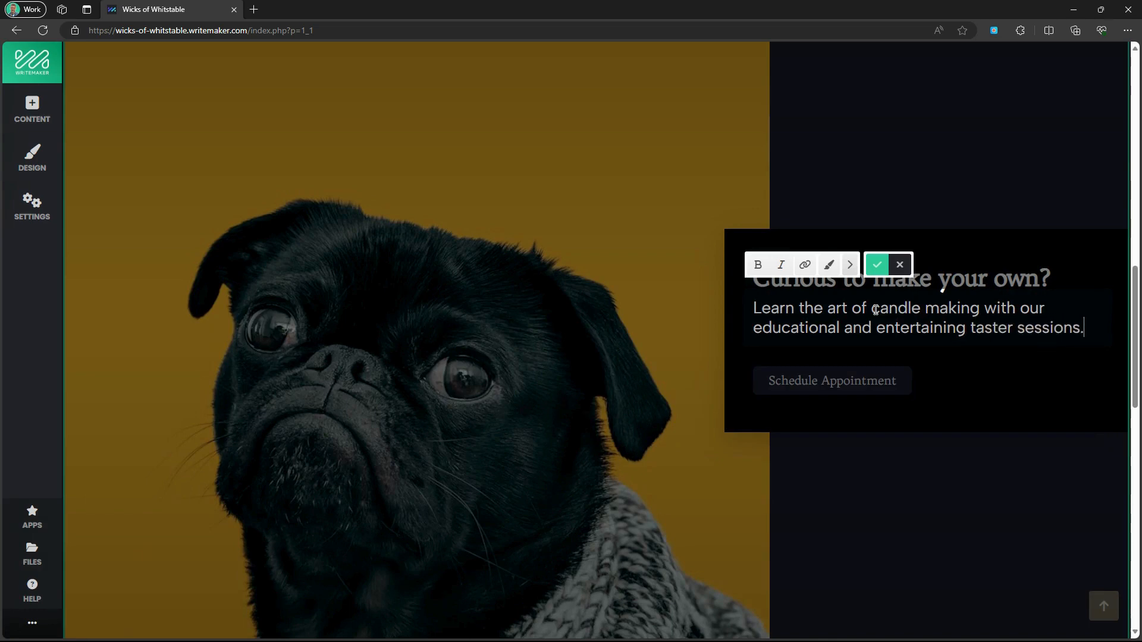
left_click(877, 265)
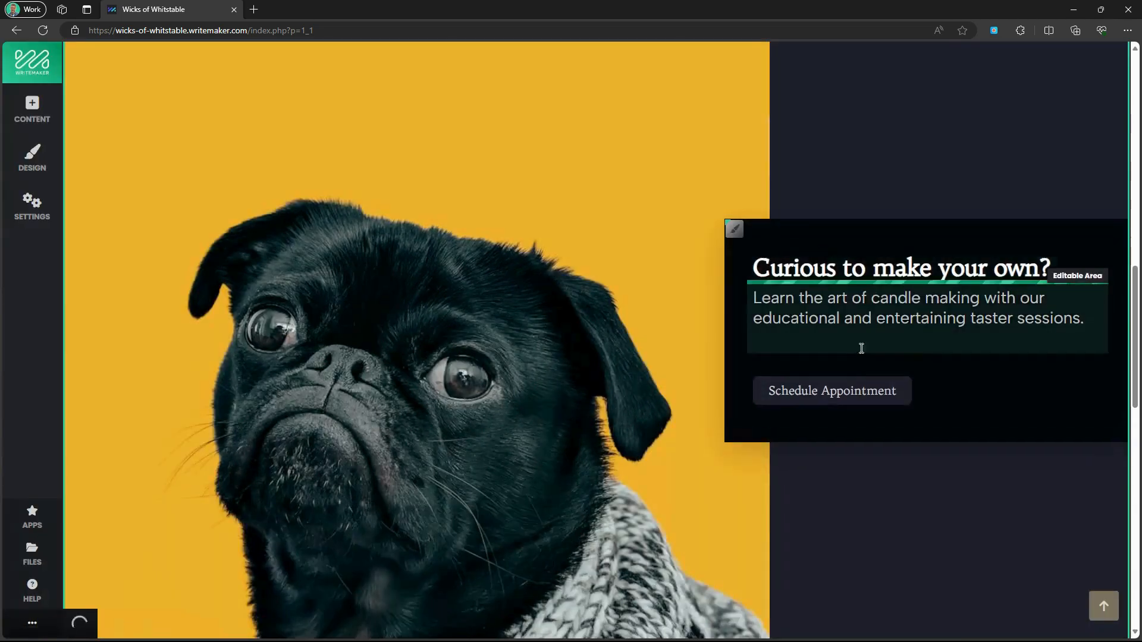
left_click(858, 387)
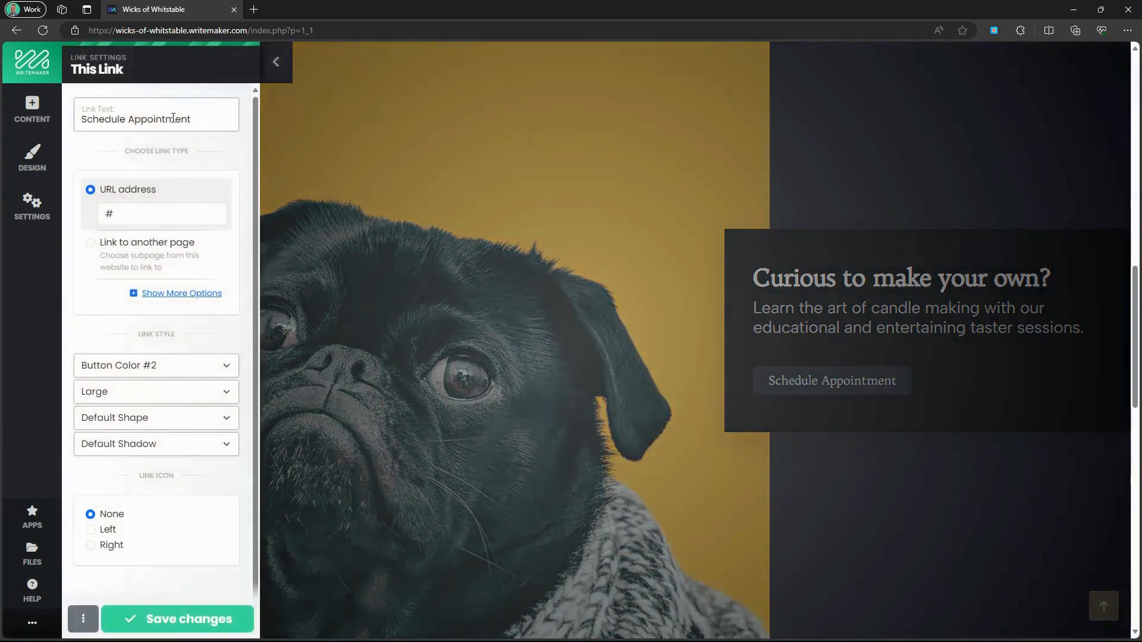
Relabel the appointment button 'Book Today' and link it to the Contact page.
triple_click(173, 118)
type("Book Today")
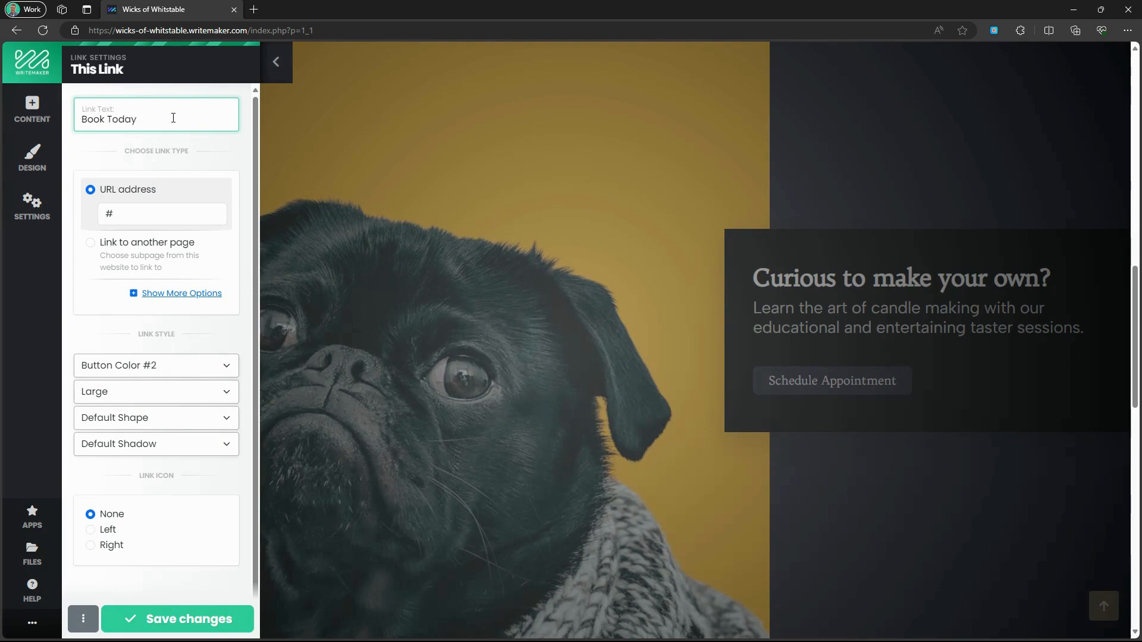
left_click(140, 271)
left_click(141, 263)
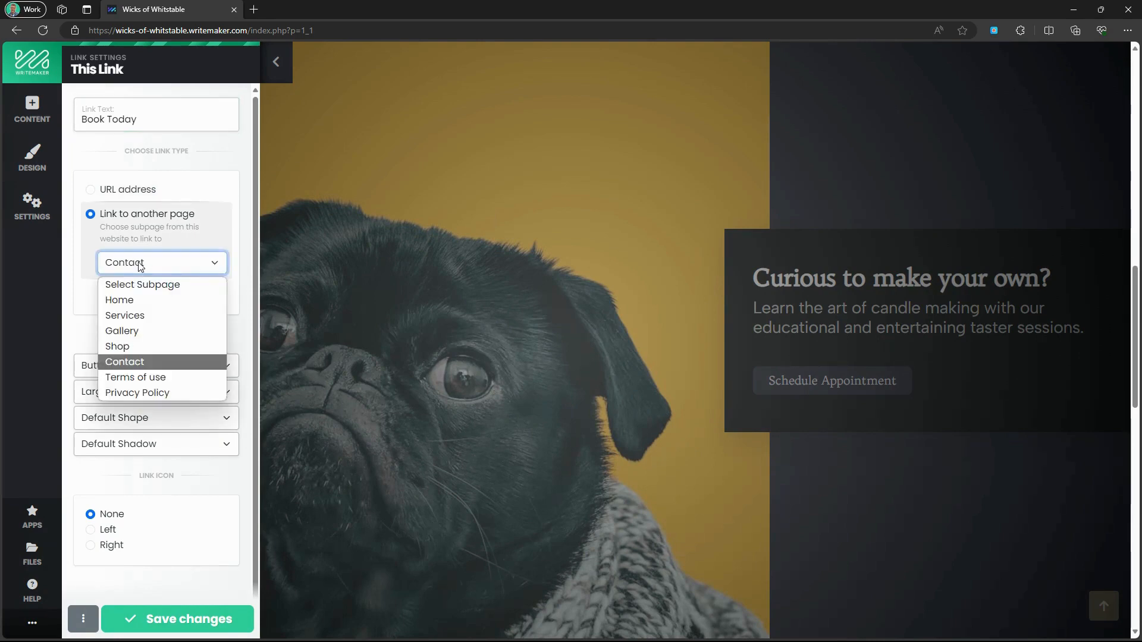
left_click(142, 263)
left_click(185, 620)
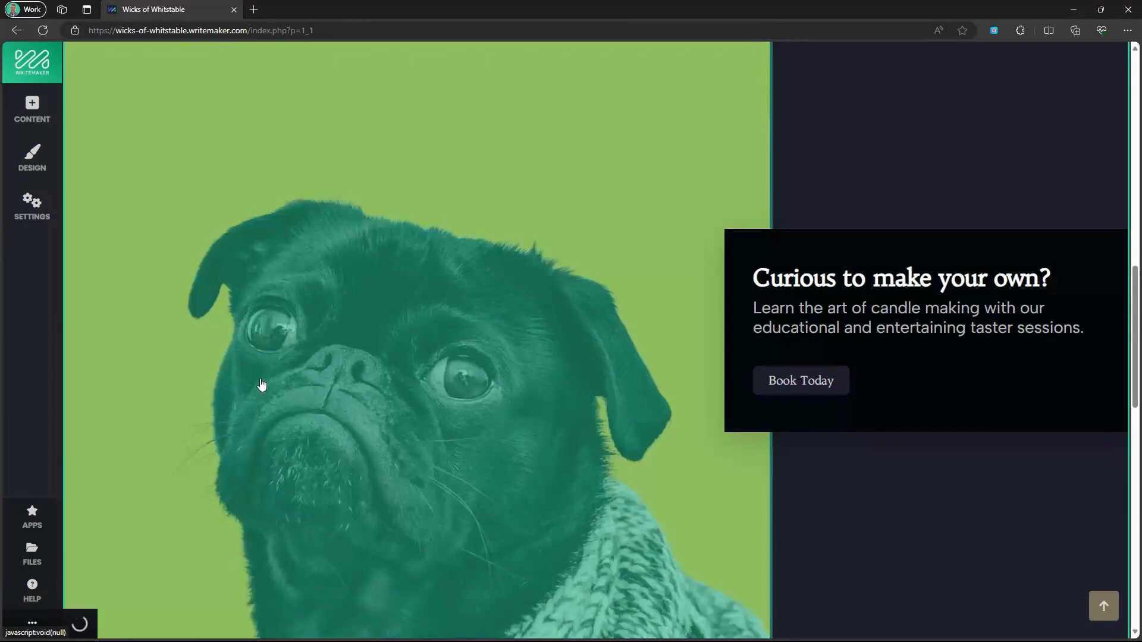
left_click(262, 385)
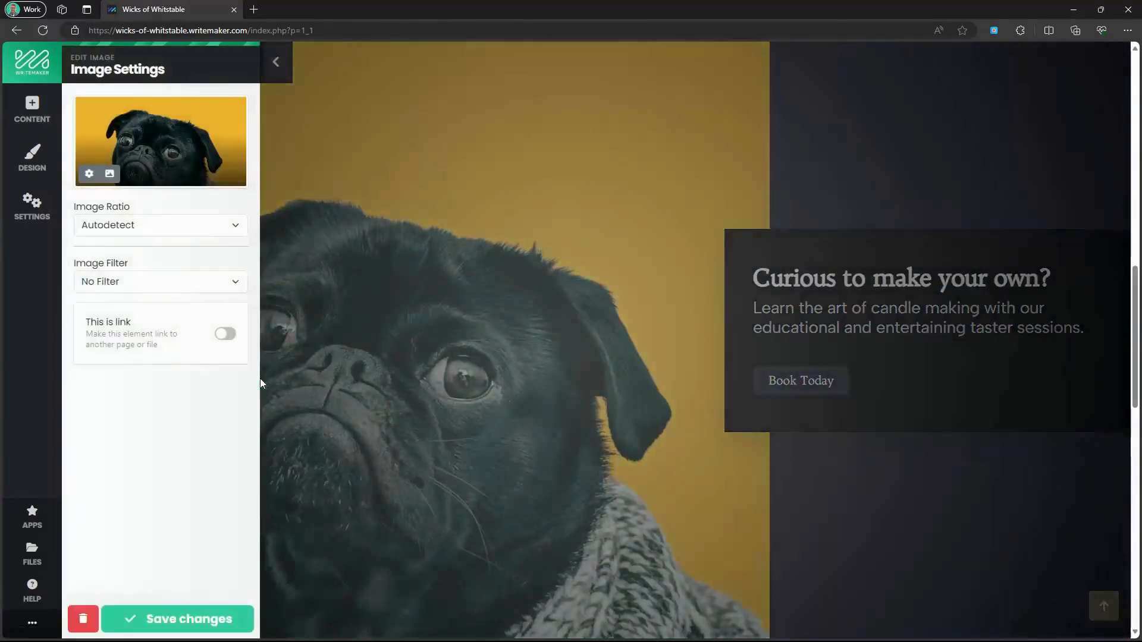
Replace the pug photo with an uploaded candle-making photo at 1:1 square ratio.
left_click(129, 152)
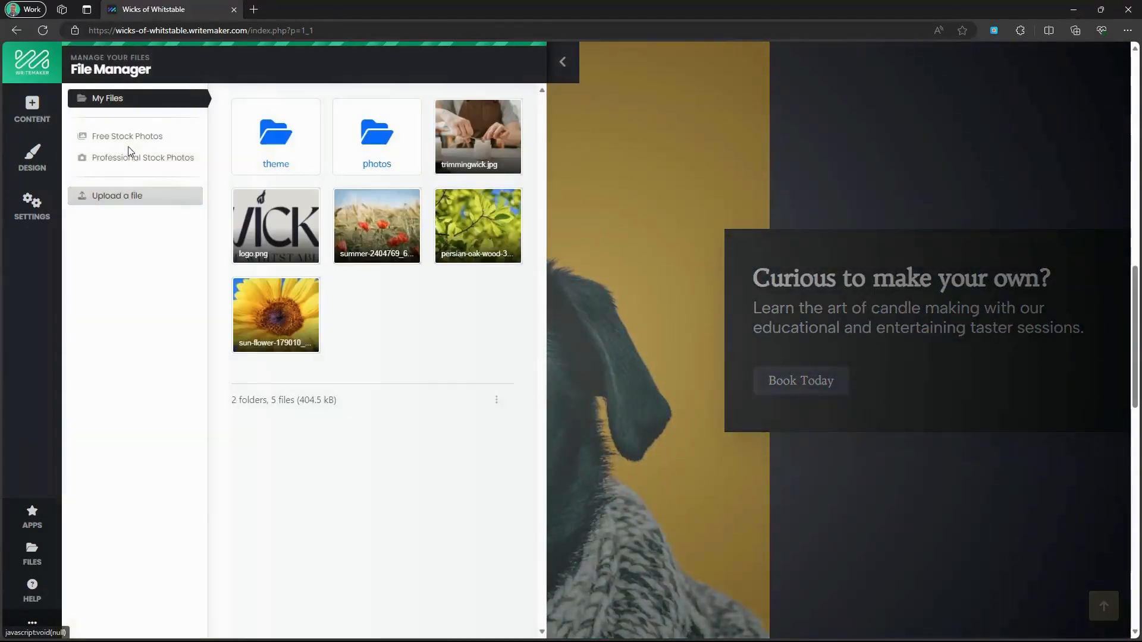
left_click(144, 192)
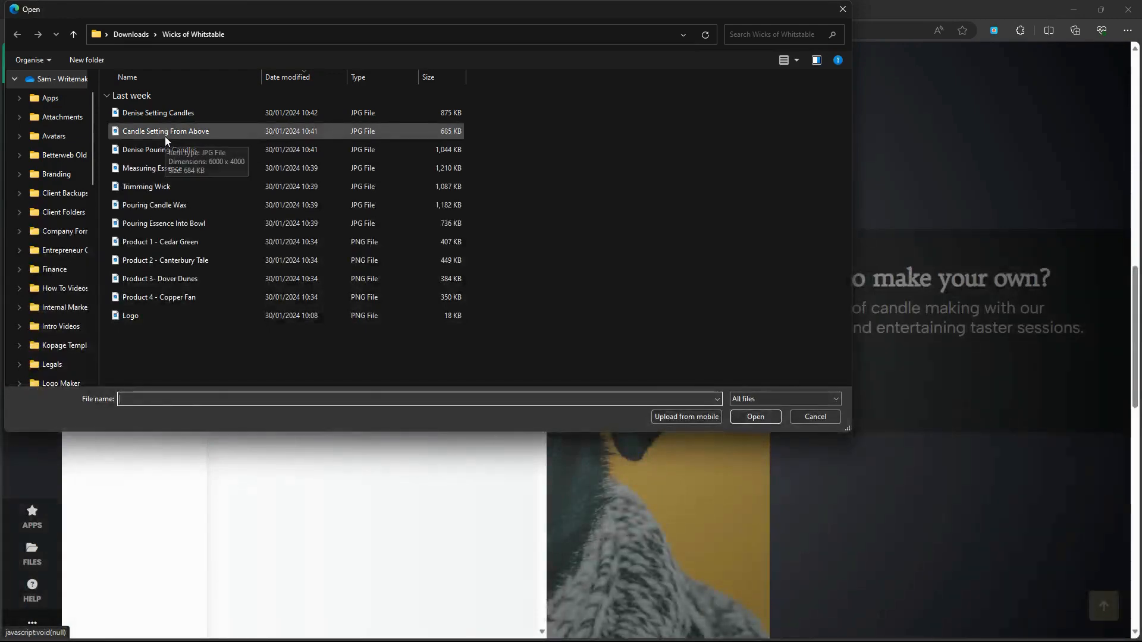
left_click(170, 114)
left_click(757, 417)
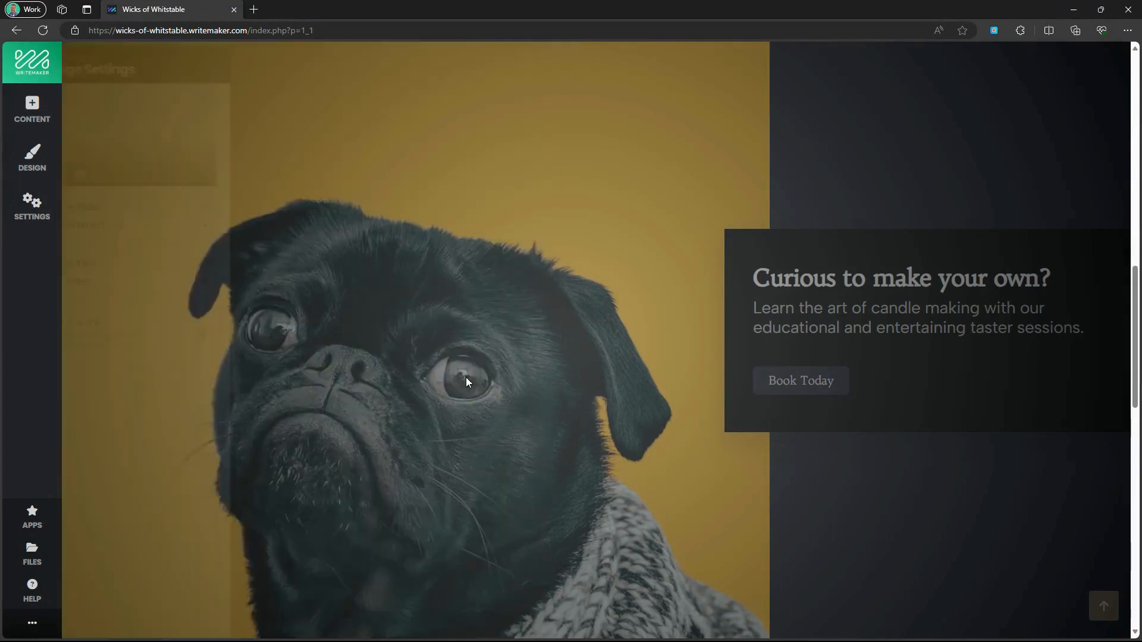
left_click(171, 234)
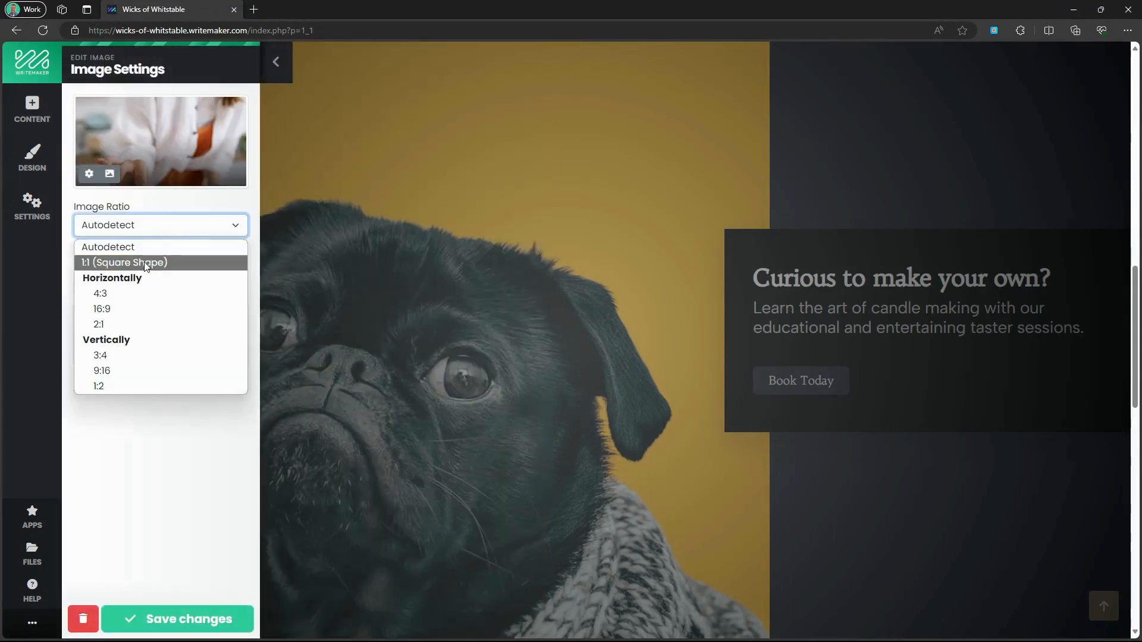
left_click(146, 262)
left_click(192, 620)
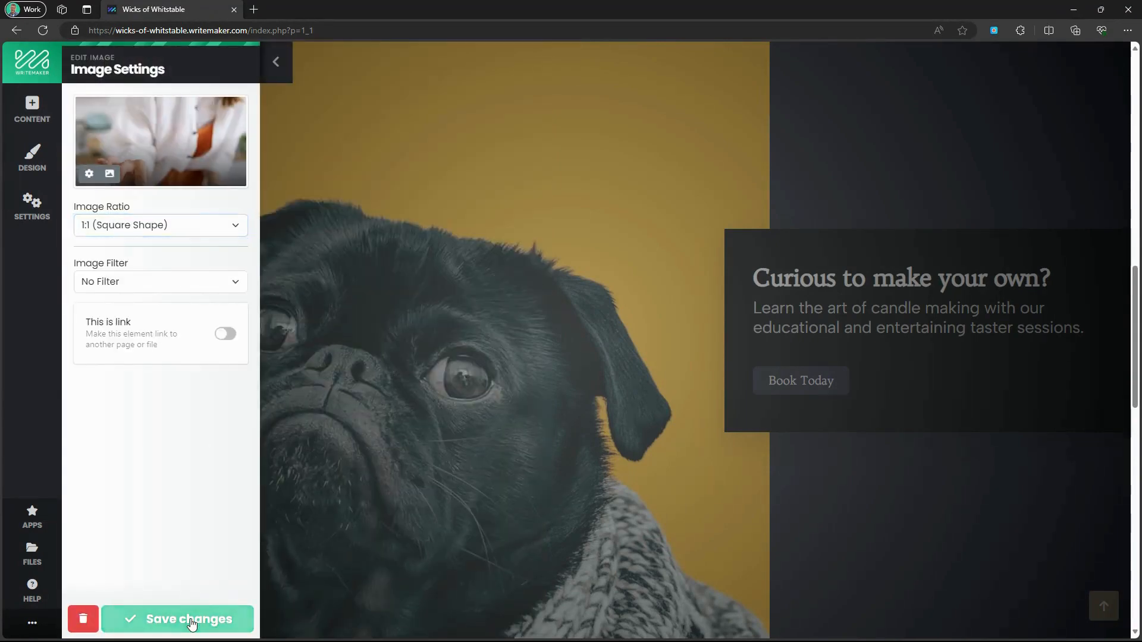
Delete the Ready? Get Started! section with its pug cards.
scroll(369, 447, "down", 1)
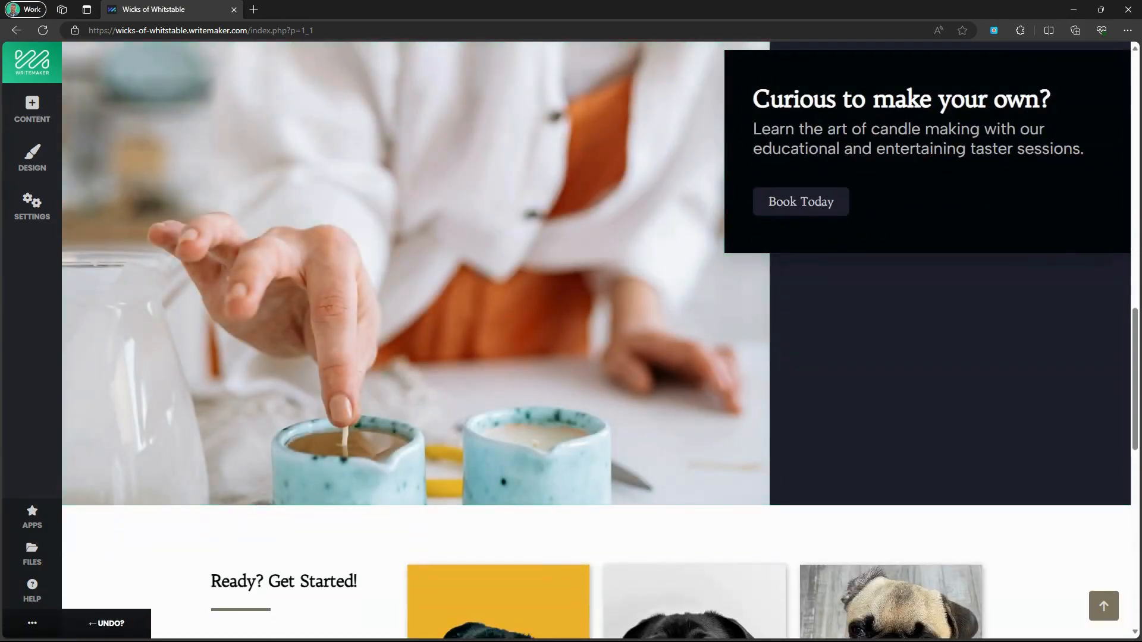
scroll(411, 331, "down", 5)
scroll(113, 181, "up", 1)
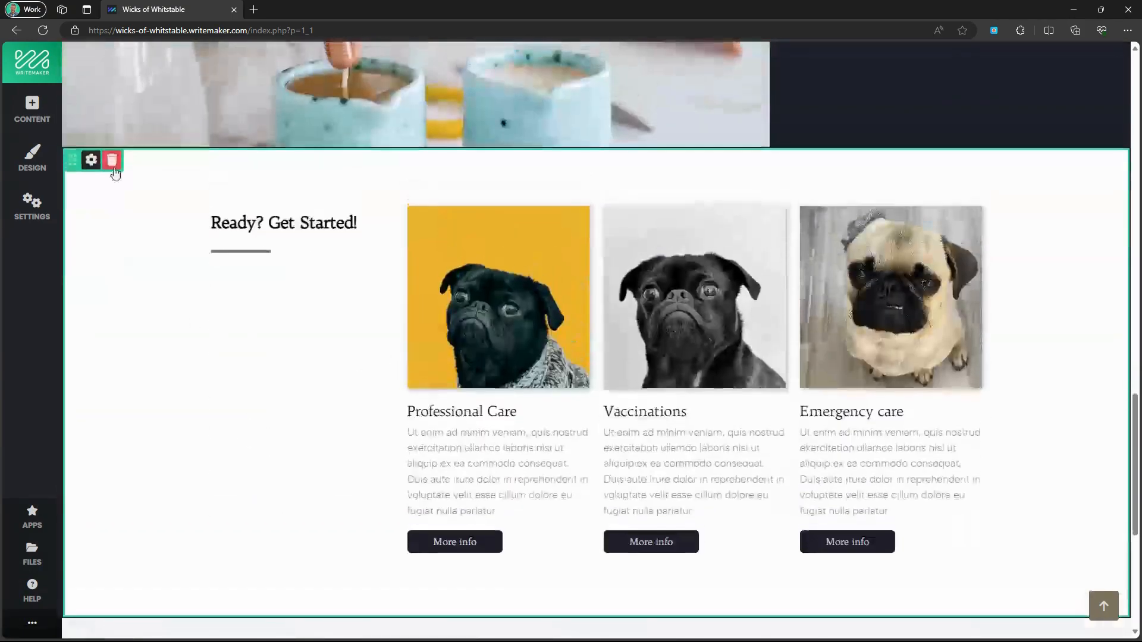
left_click(113, 163)
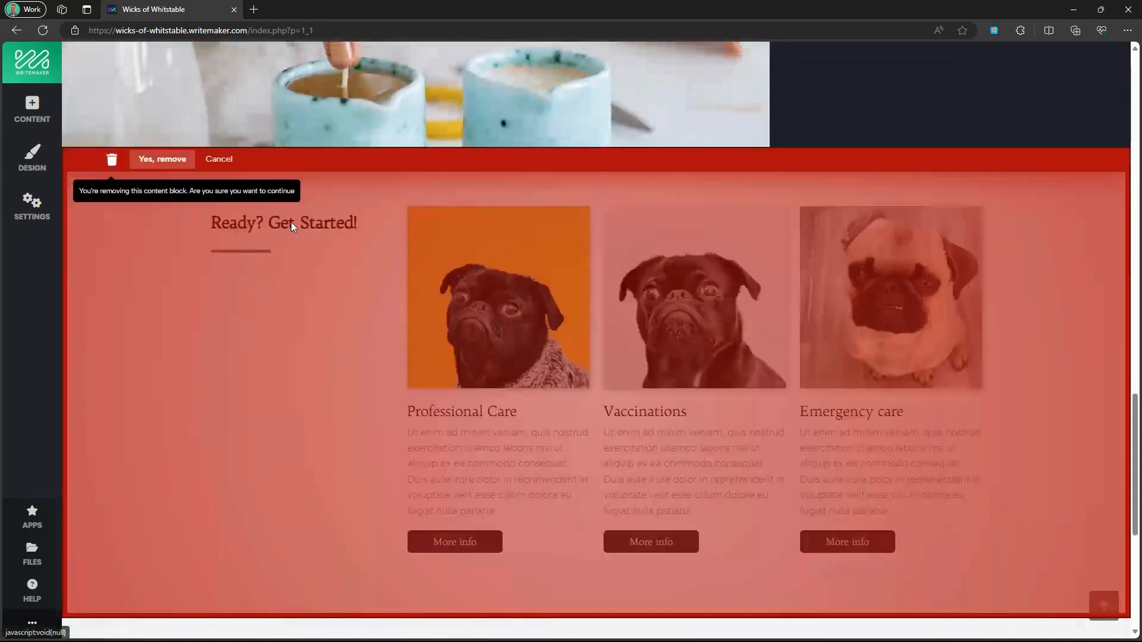
left_click(162, 160)
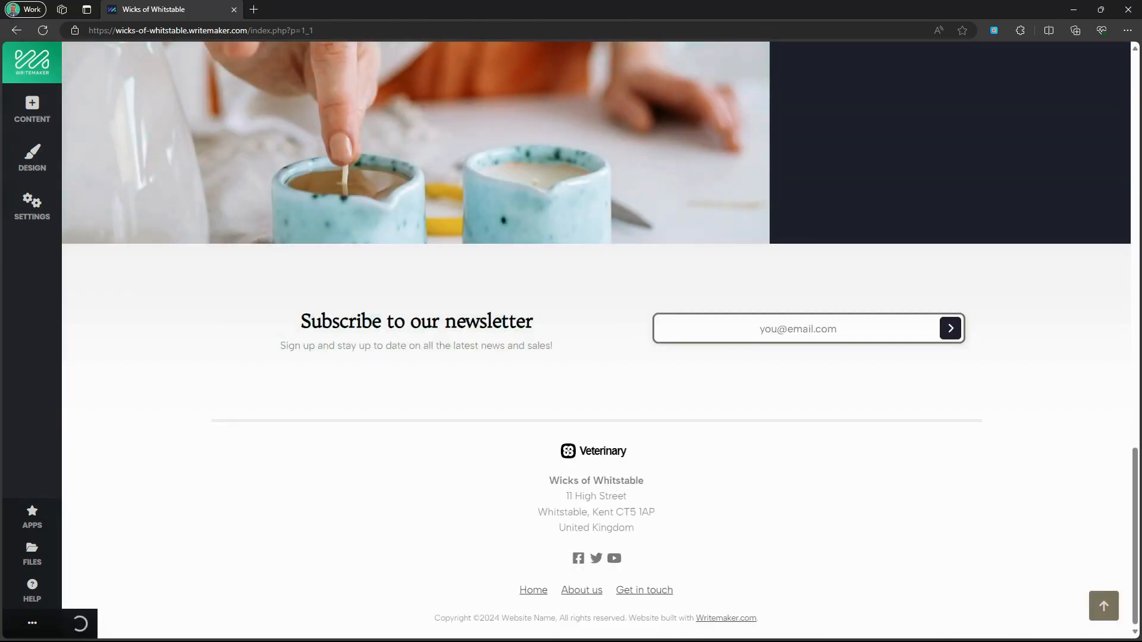
Add the two-photo content block with heading and More info button, placed above the newsletter.
left_click(22, 111)
left_click(131, 124)
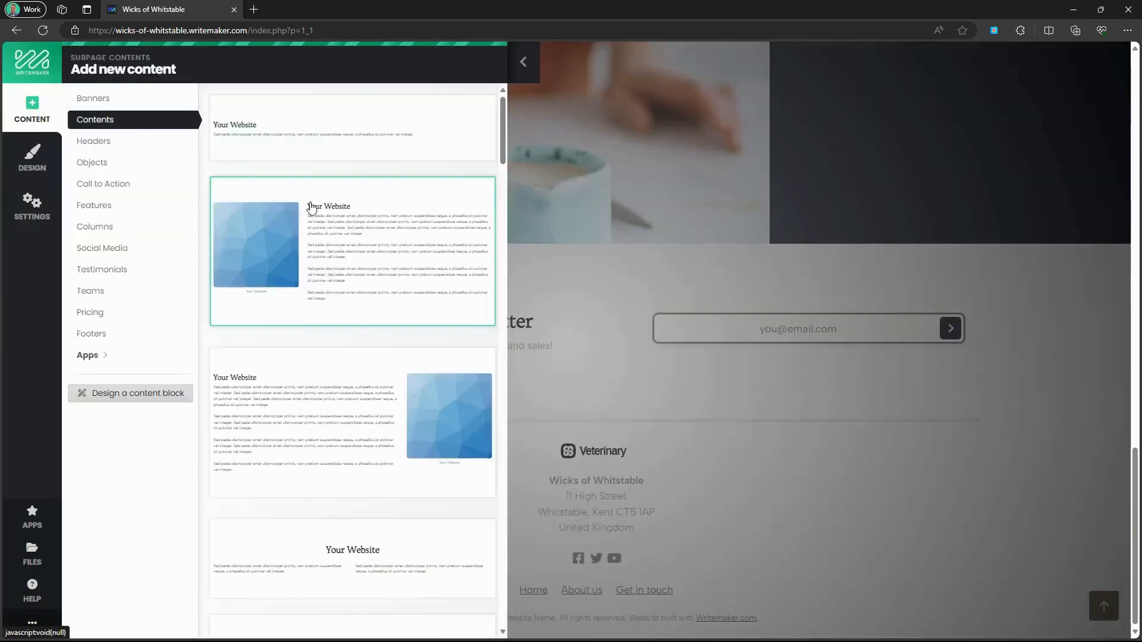
scroll(316, 260, "down", 15)
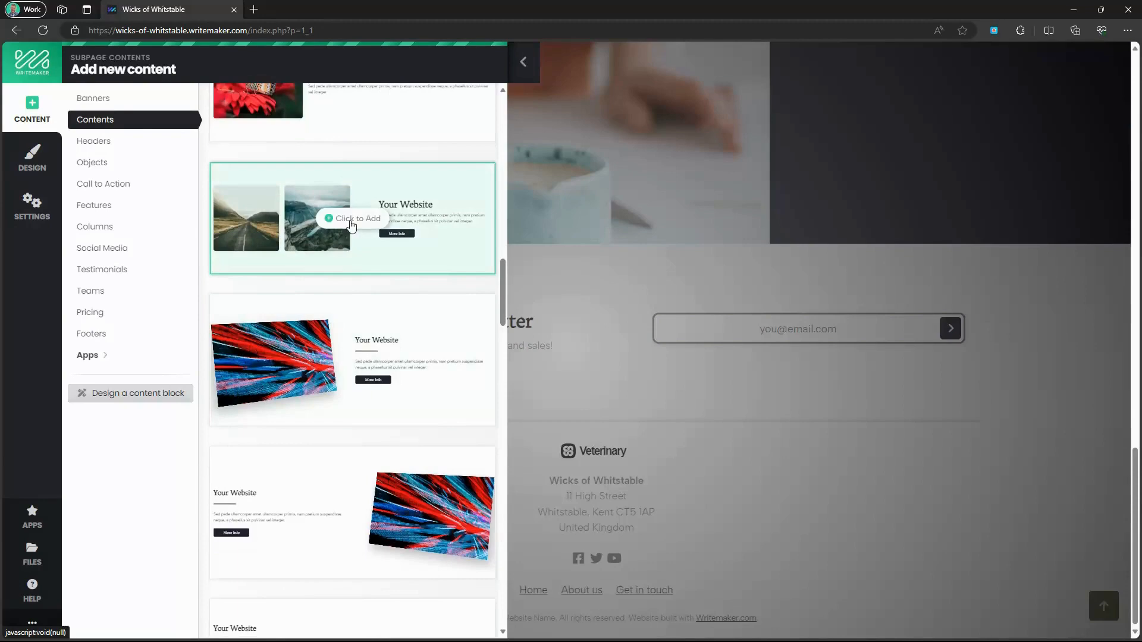
left_click(351, 225)
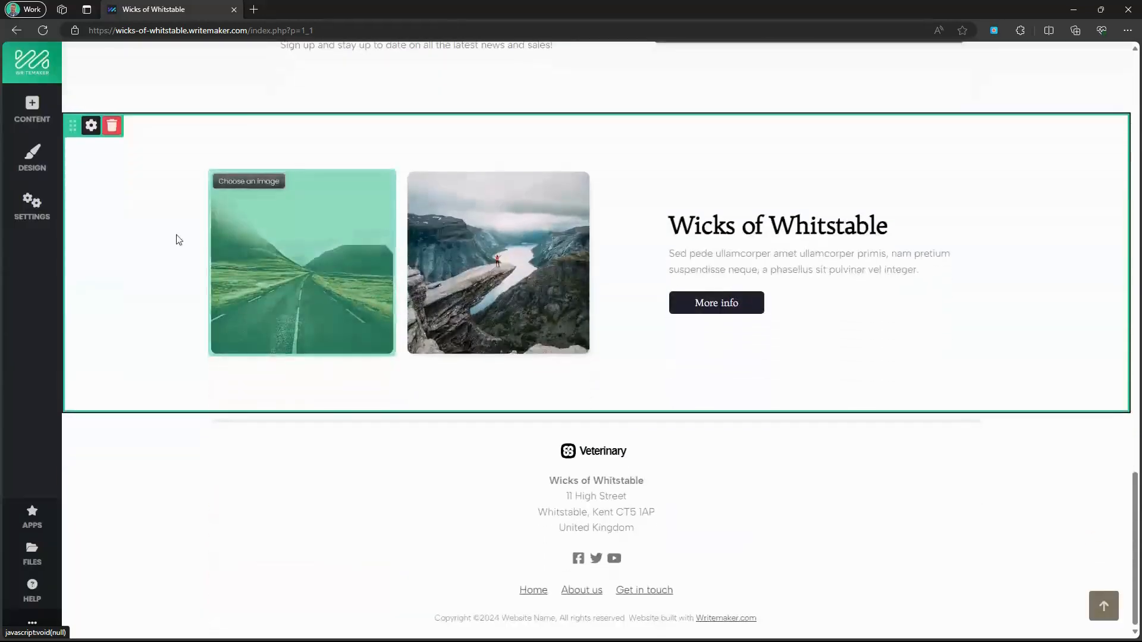
left_click_drag(74, 125, 167, 280)
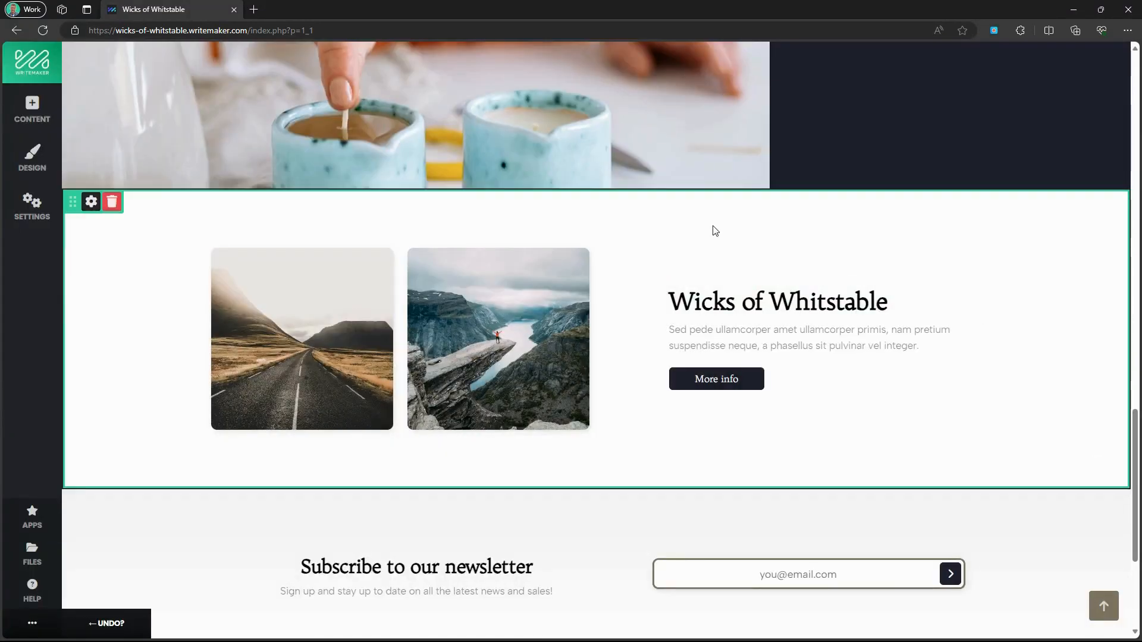
Change the Wicks of Whitstable heading to 'Find your perfect scent.'.
triple_click(754, 301)
type("Find your perfect scent.")
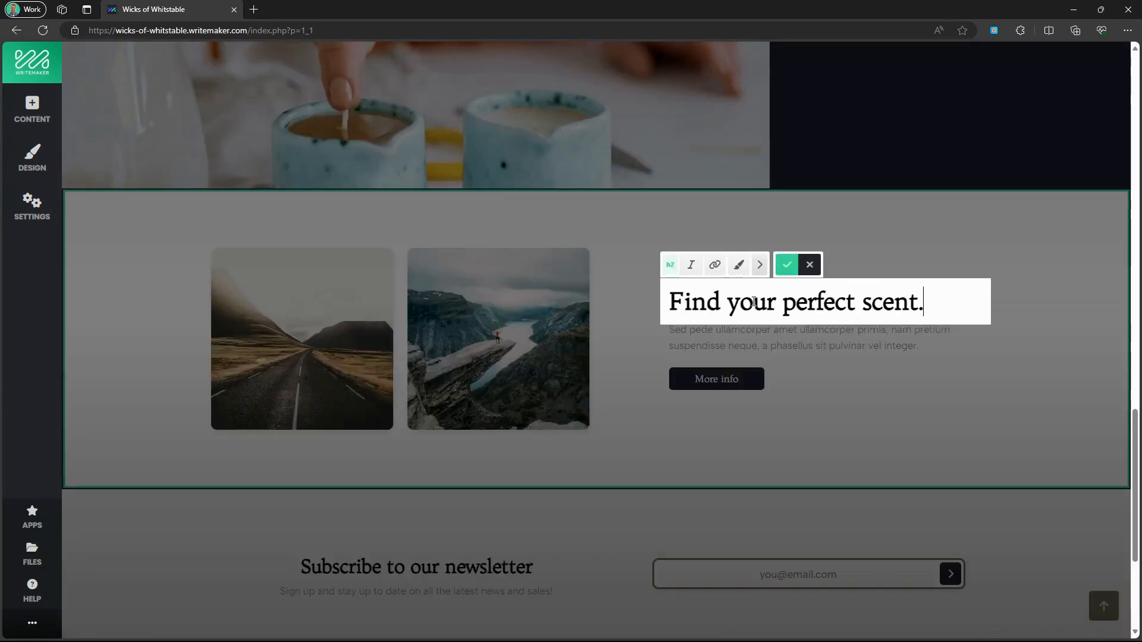
left_click(787, 265)
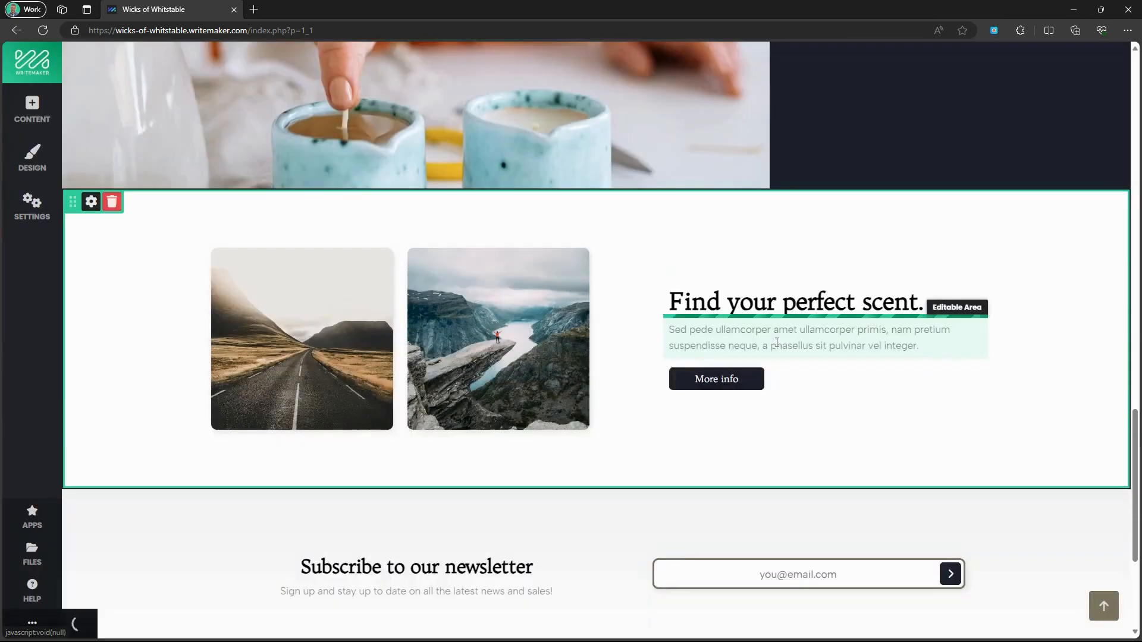
Replace the paragraph with 'Explore our hand-curated collection… Kent coastline.'.
left_click(774, 345)
key("ctrl+a")
type("Ex")
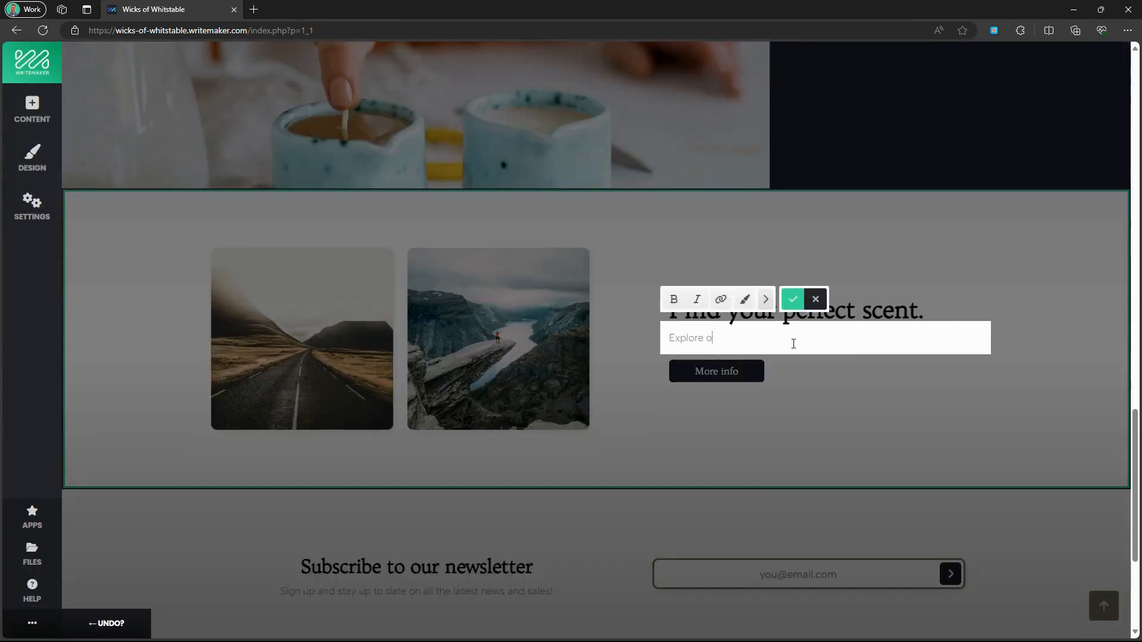
type("plore our hand-curated collection of candle scents and ex")
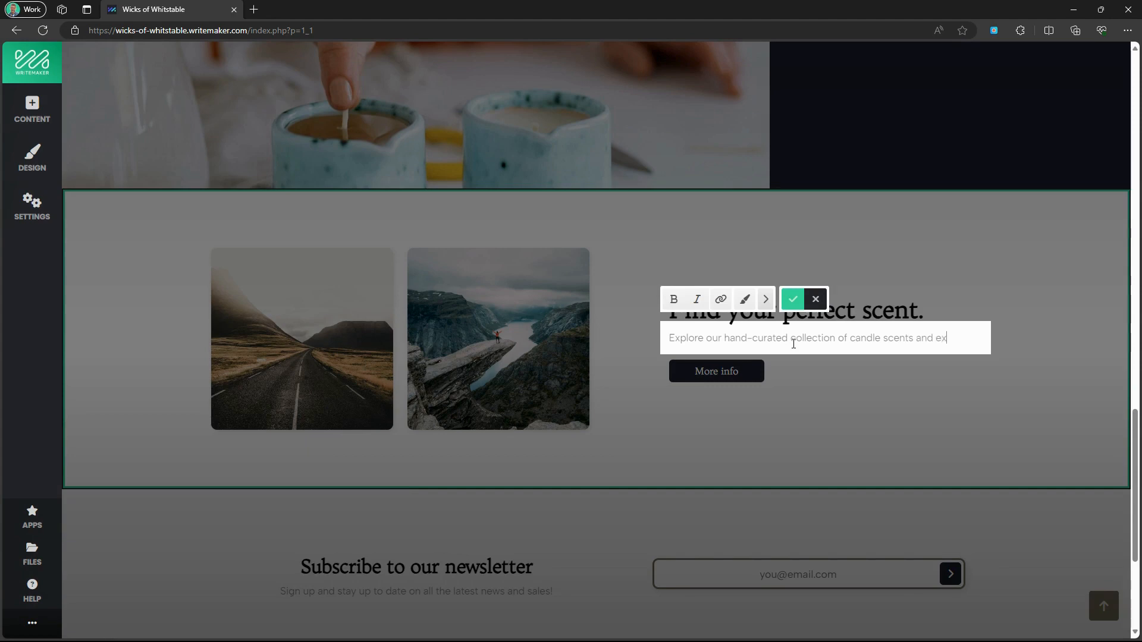
type("e the beauty and intrigue of the Kent coastline.")
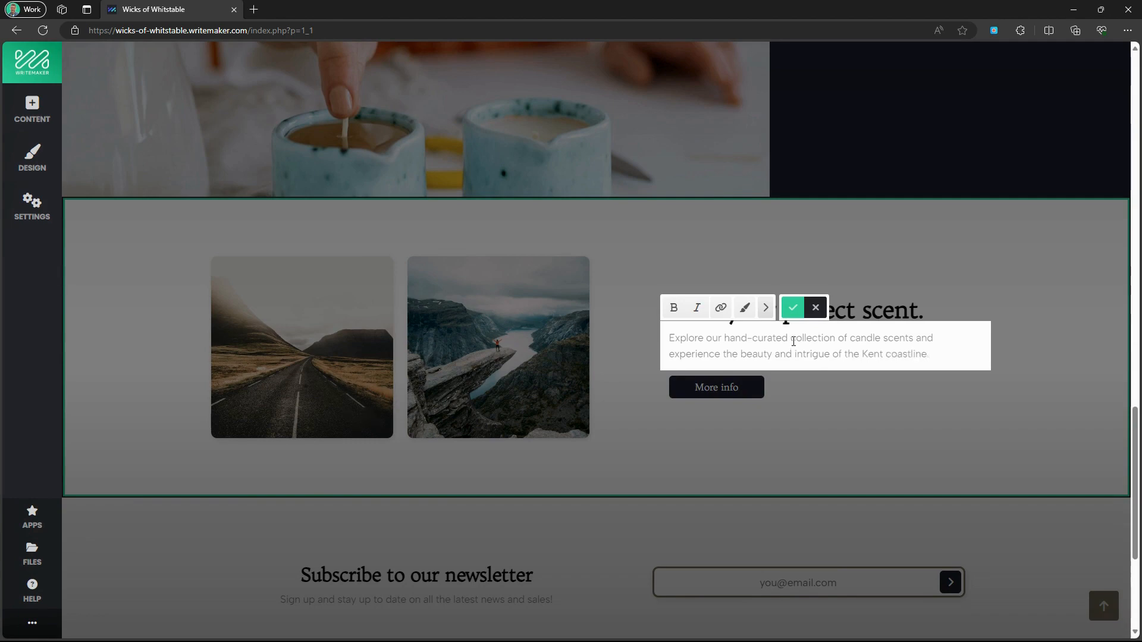
Relabel the More info button 'View online store' and link it to the Shop page.
left_click(793, 308)
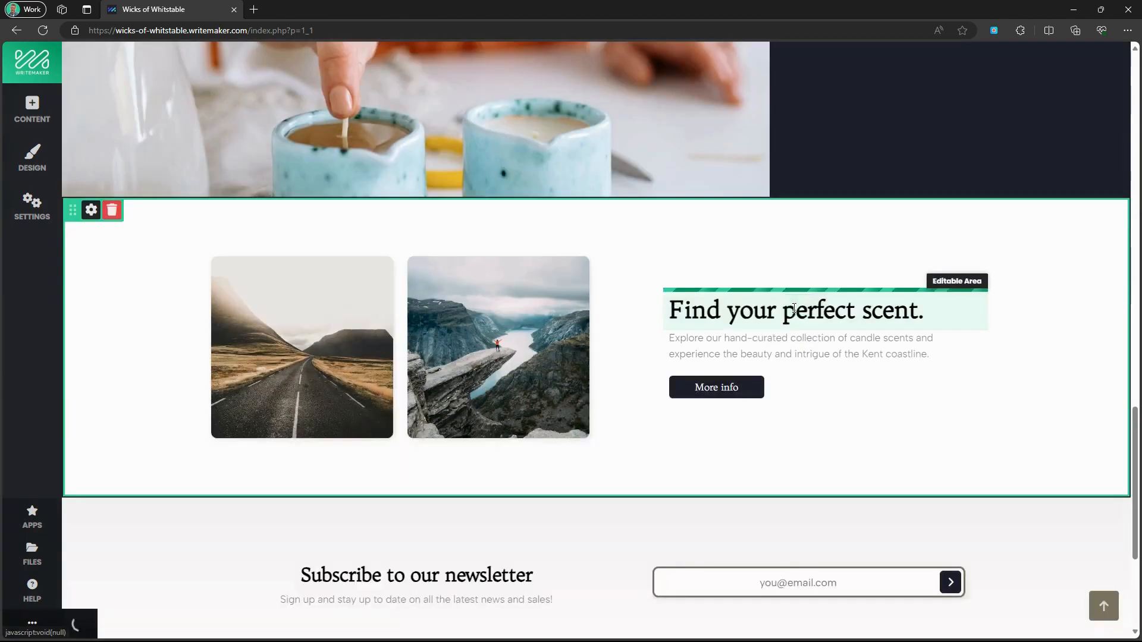
left_click(741, 390)
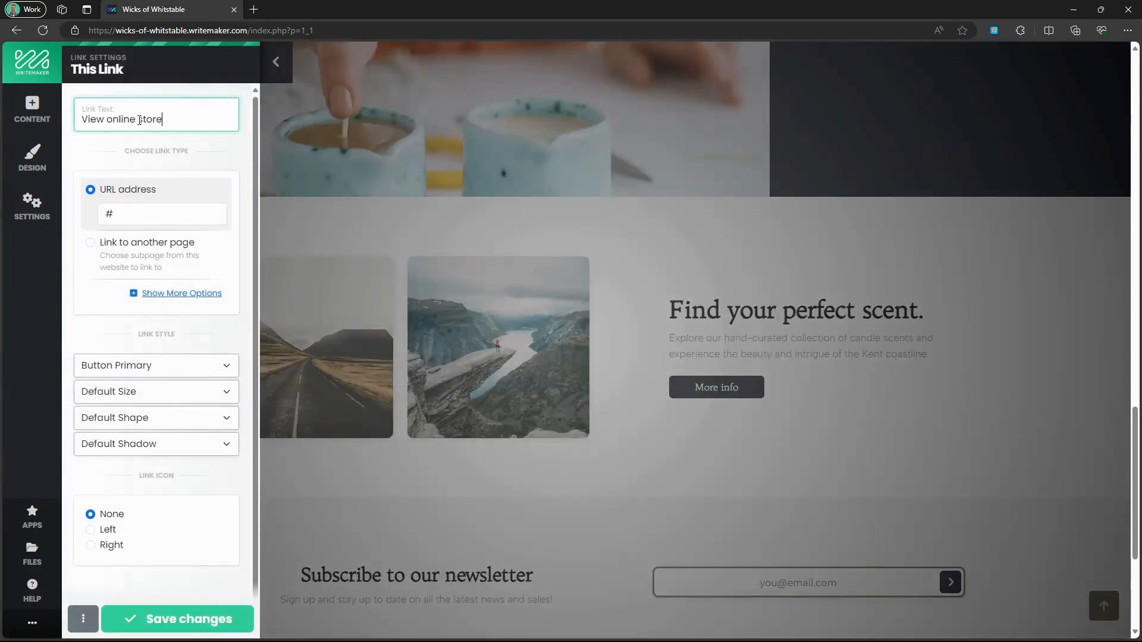
left_click(124, 250)
left_click(127, 265)
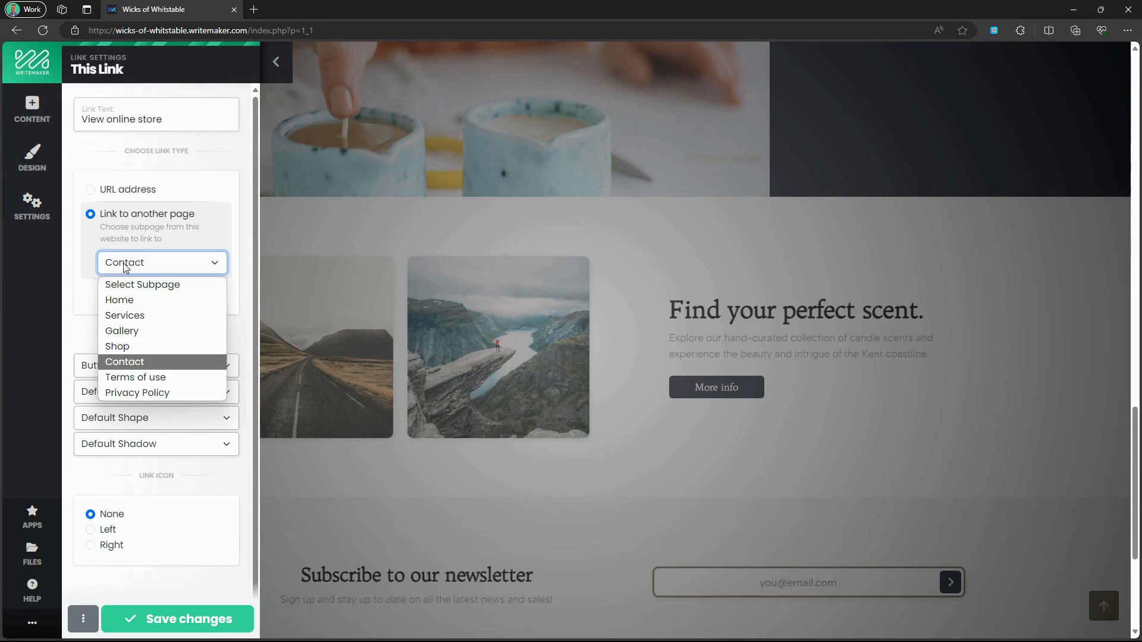
left_click(143, 347)
left_click(177, 619)
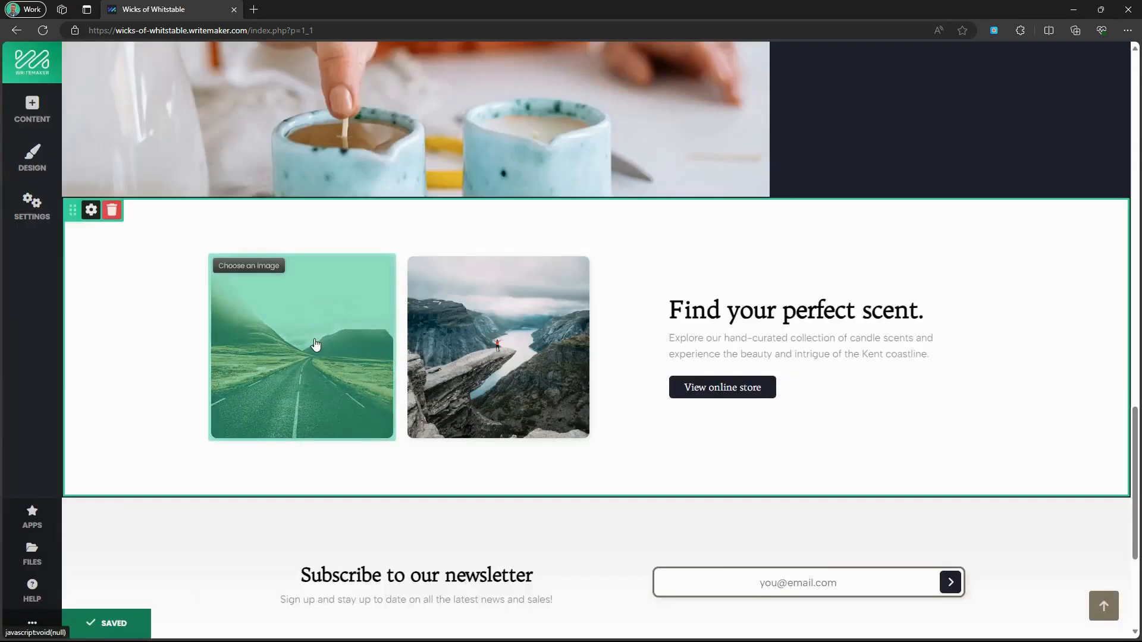
Replace the road photo with the uploaded Product 3- Dover Dunes image at 1:1 ratio.
left_click(316, 345)
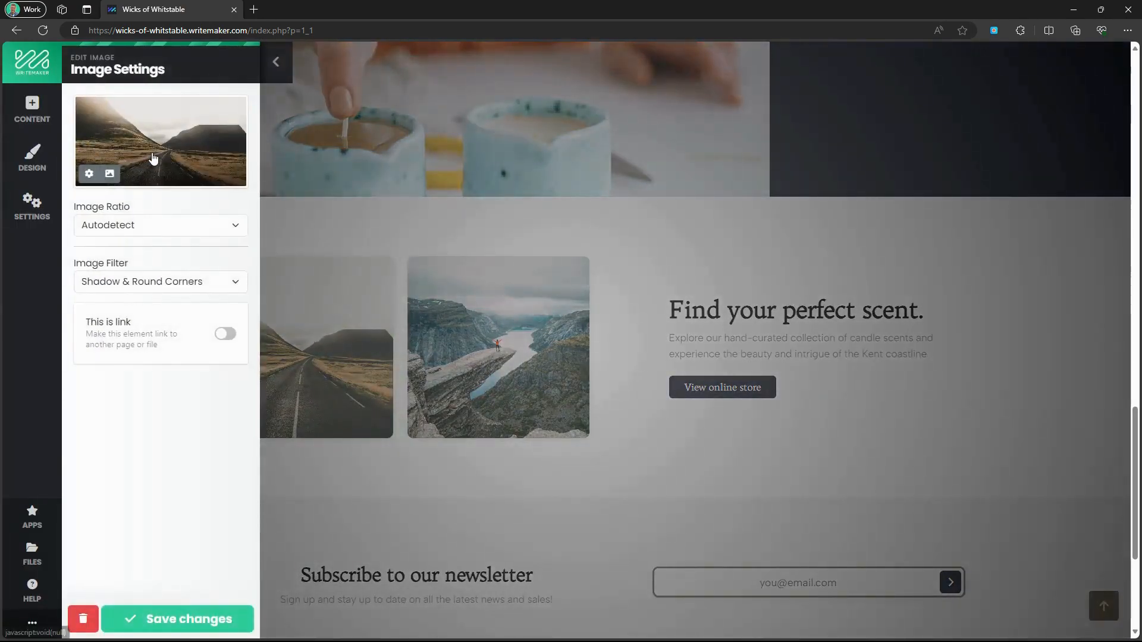
left_click(153, 159)
left_click(170, 201)
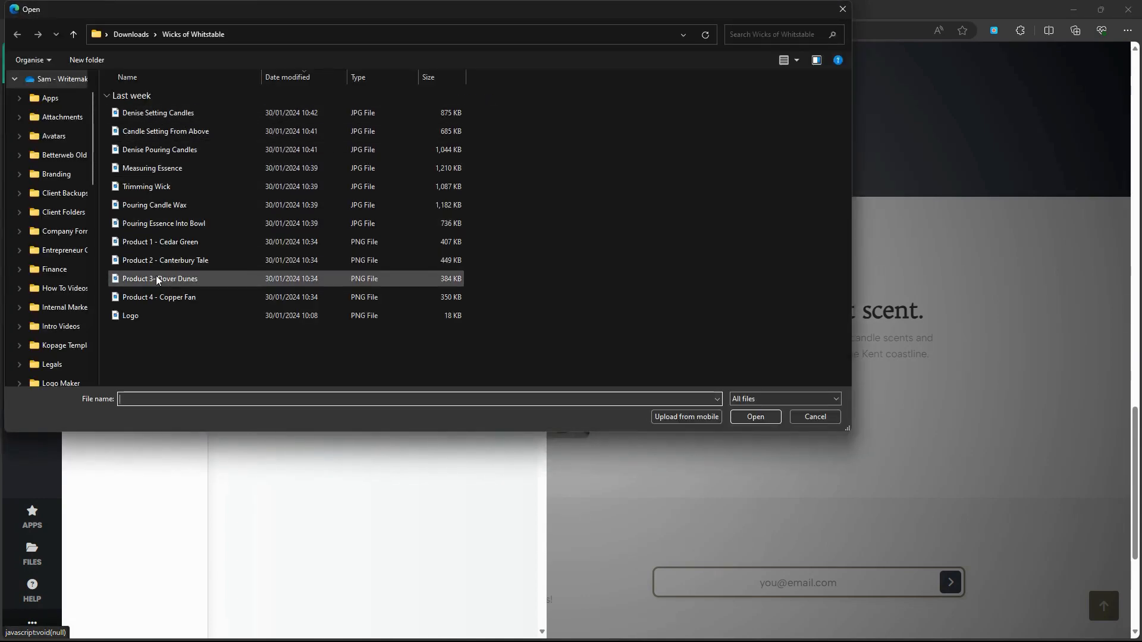
left_click(158, 279)
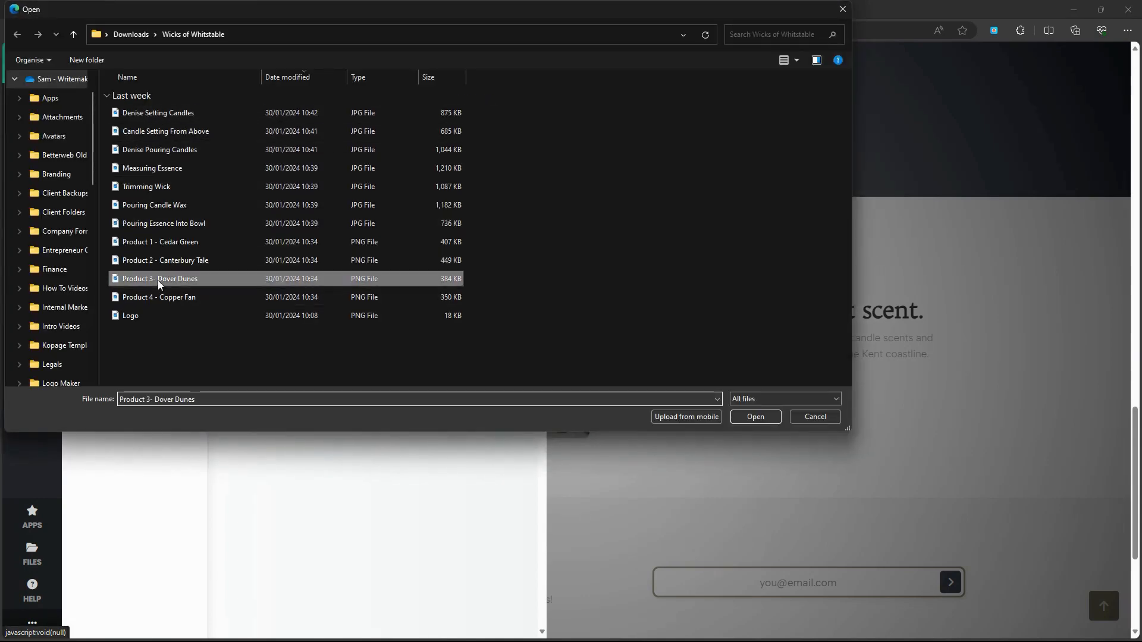
left_click(755, 417)
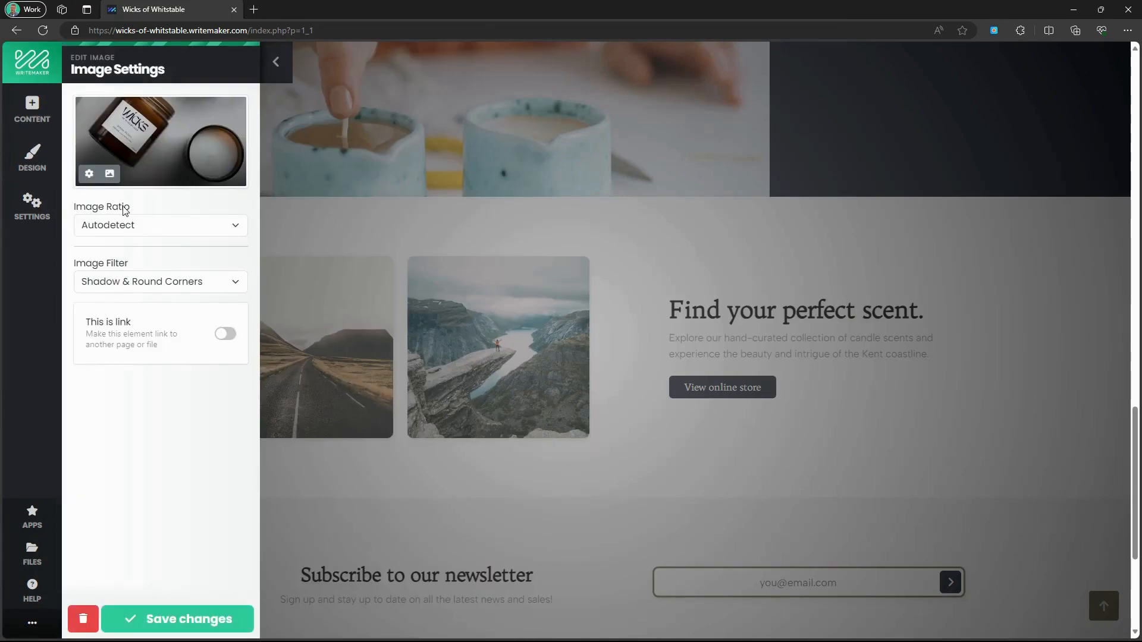
left_click(126, 230)
left_click(121, 261)
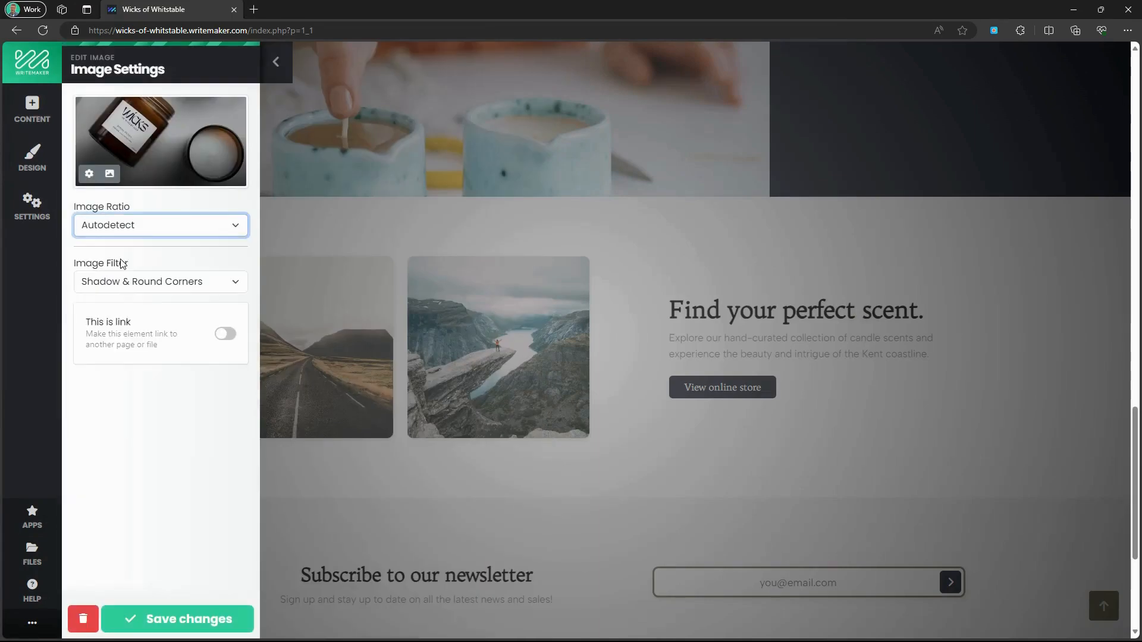
left_click(191, 622)
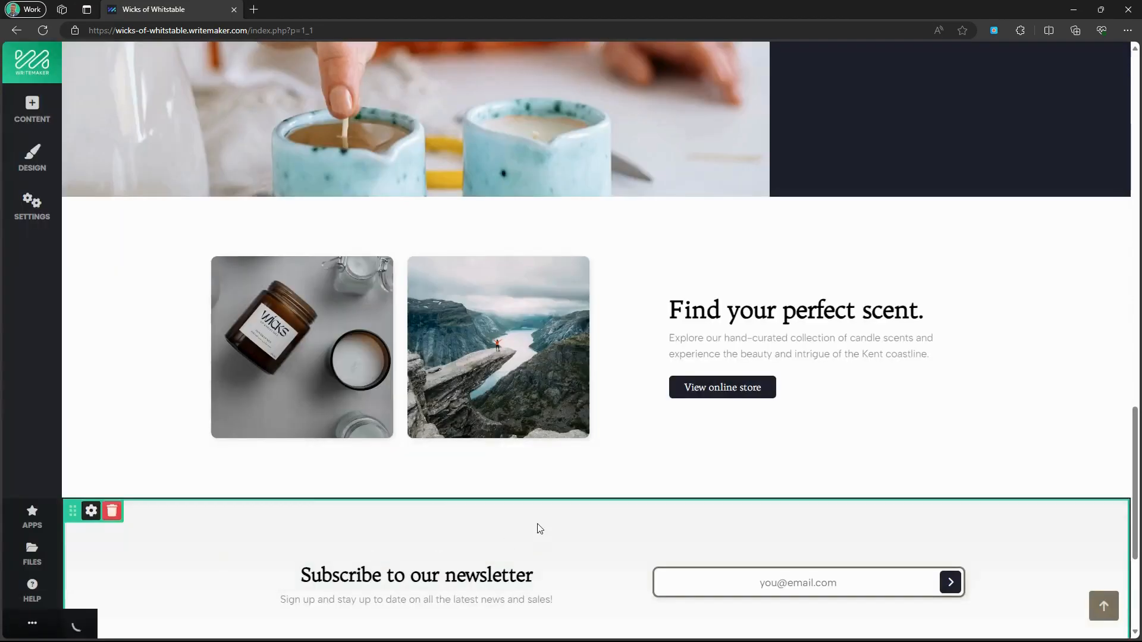
Replace the mountain photo with another uploaded Wicks candle product image.
left_click(494, 378)
left_click(166, 166)
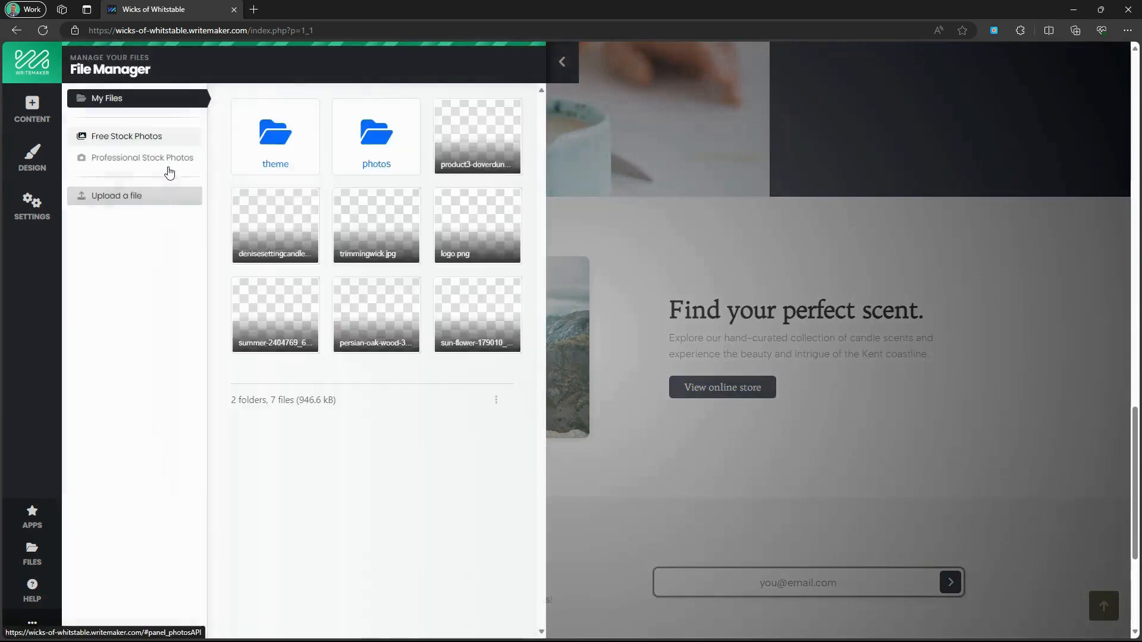
left_click(155, 194)
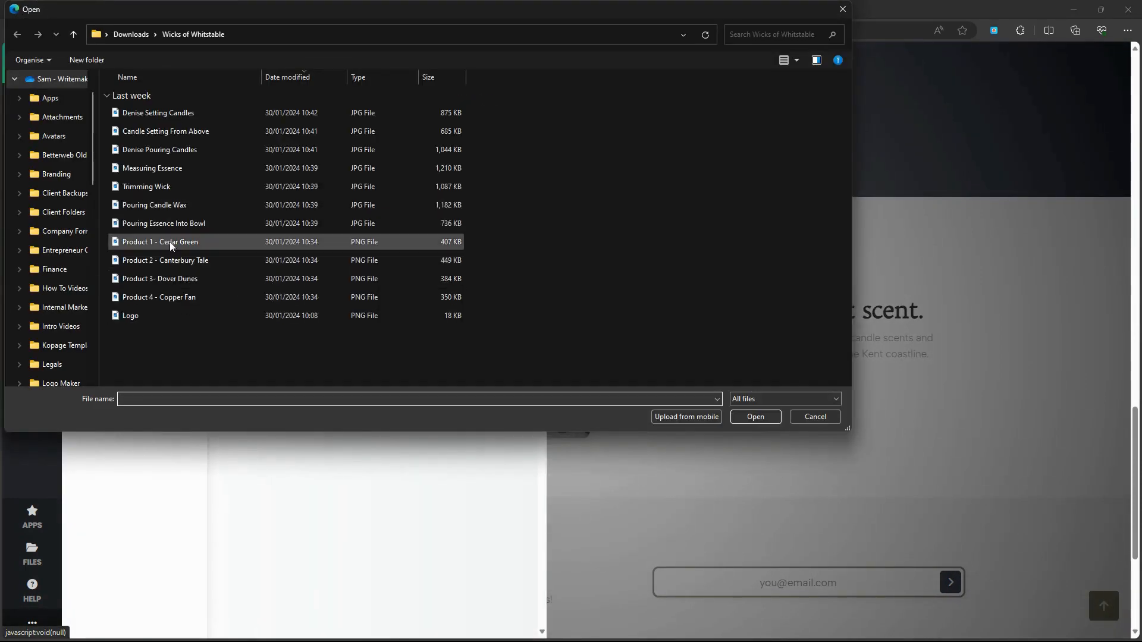
left_click(177, 261)
left_click(753, 417)
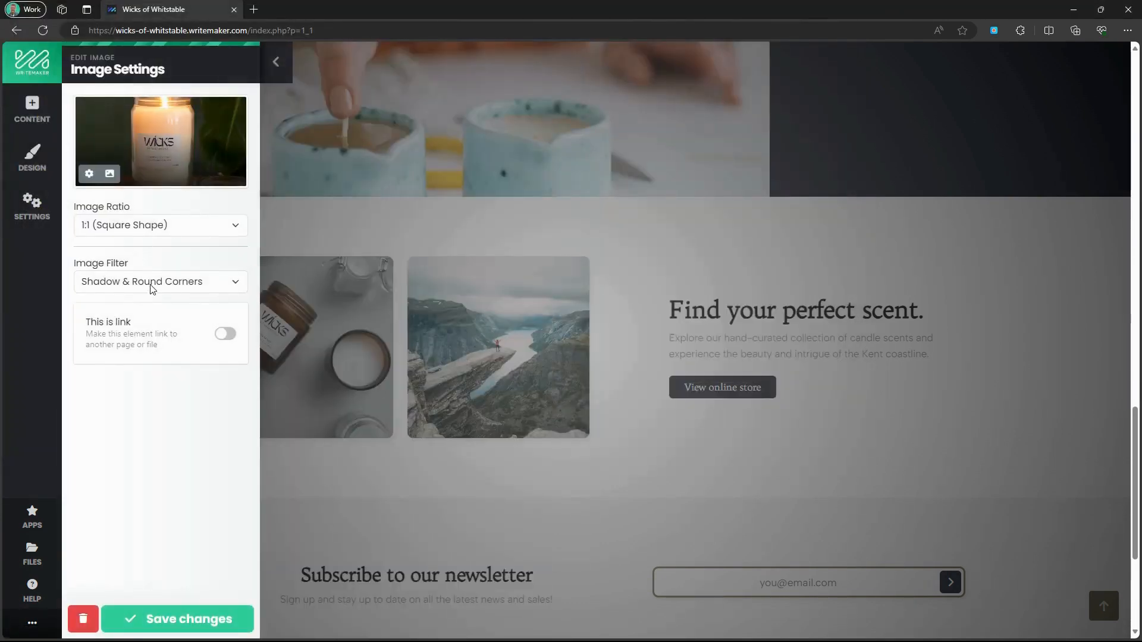
left_click(191, 620)
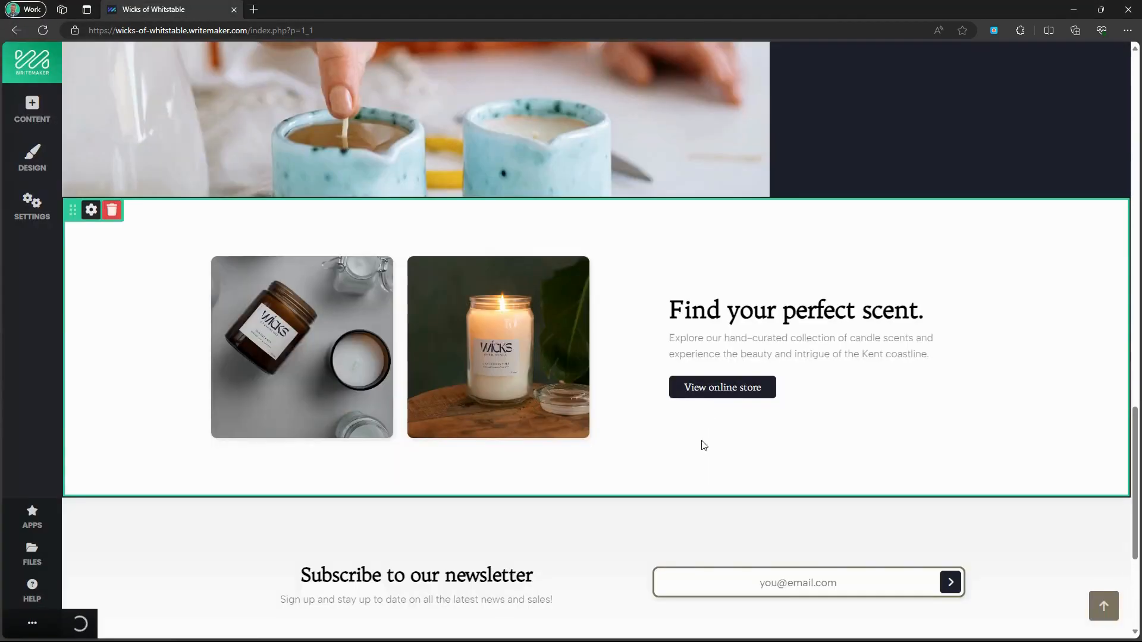
scroll(704, 446, "down", 3)
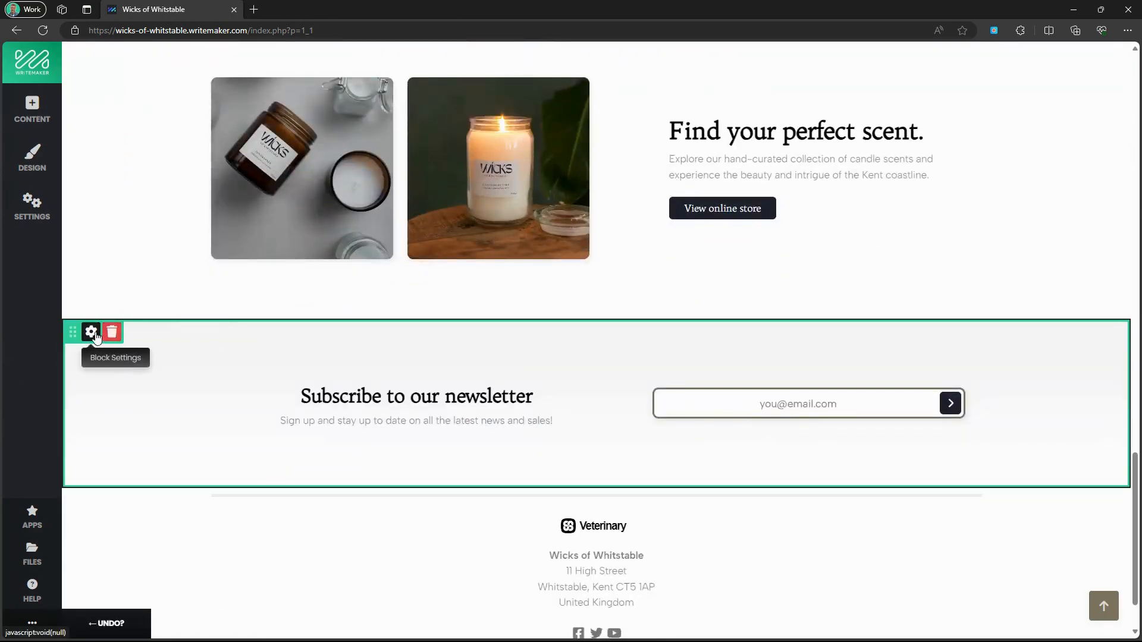
Set the newsletter block's background to dark navy, switch on Dark Background, and save.
left_click(93, 333)
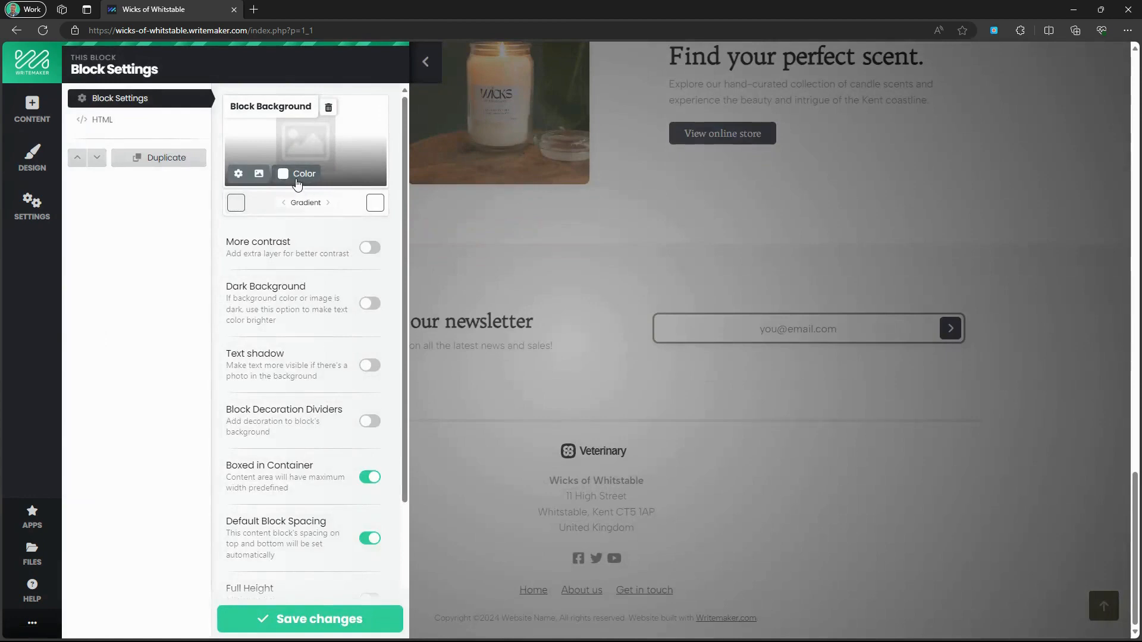
left_click(305, 175)
left_click(281, 202)
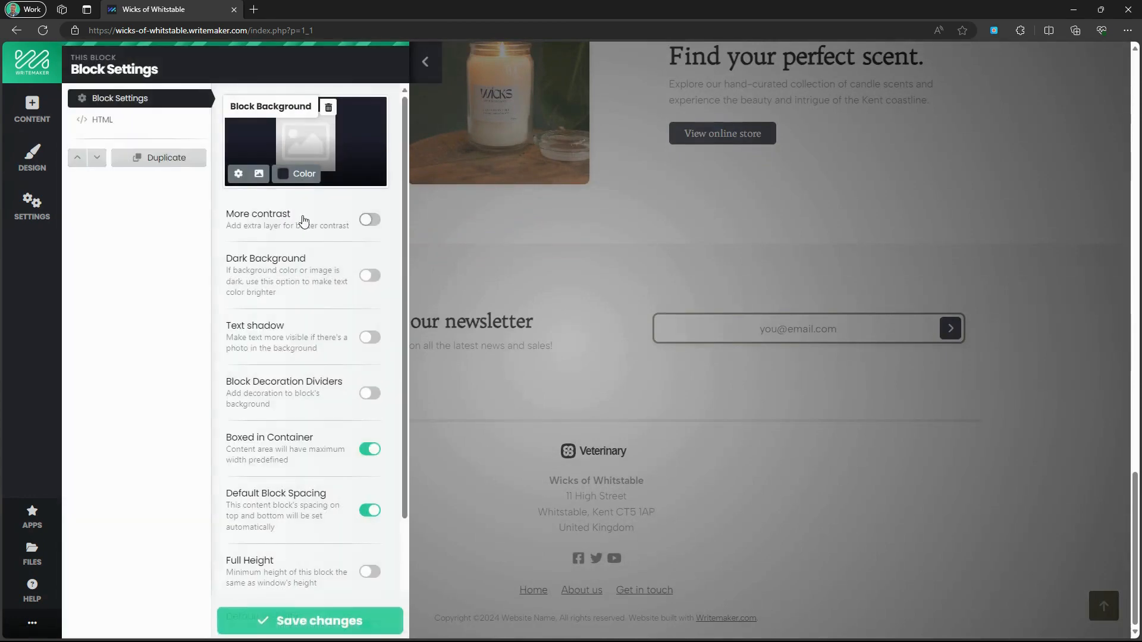
left_click(370, 275)
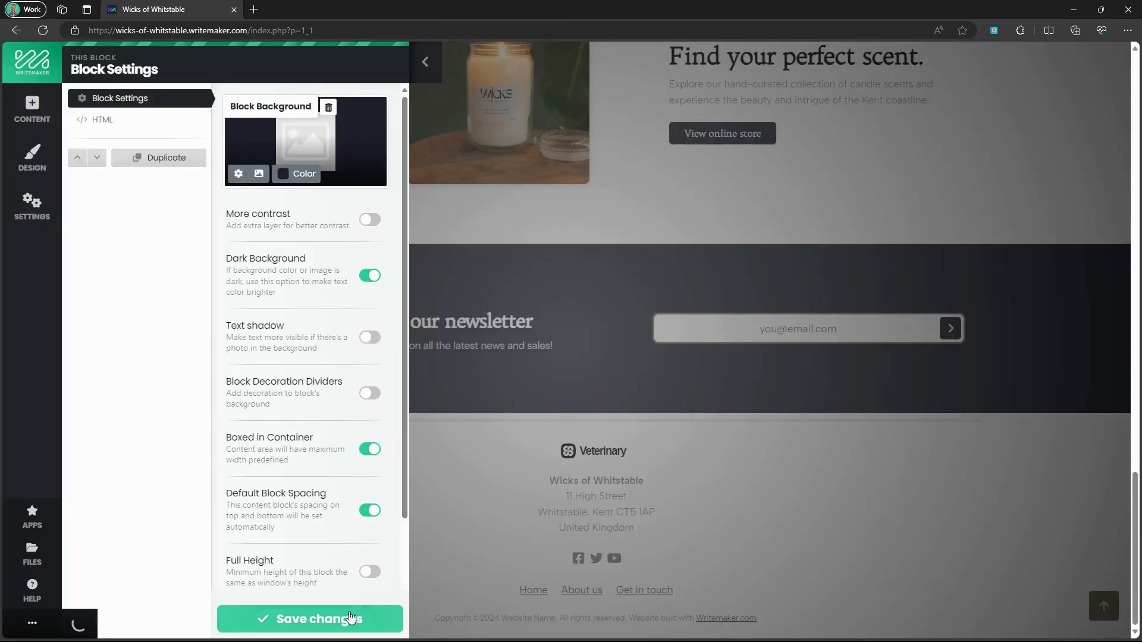
left_click(309, 619)
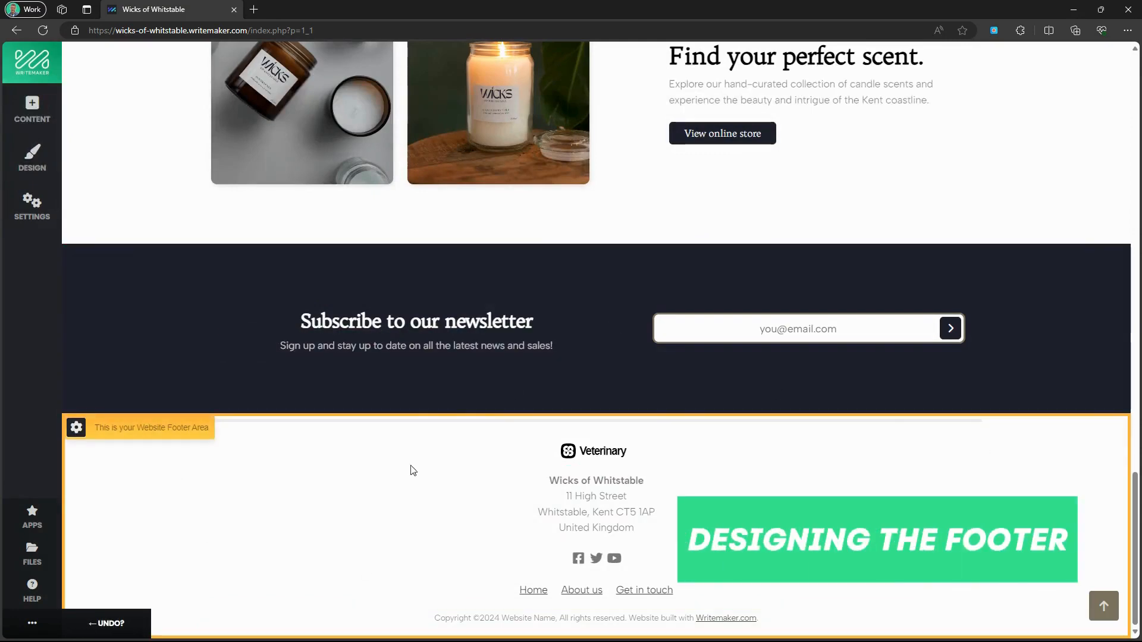
Replace the footer's Veterinary logo with the WICKS logo image.
left_click(590, 453)
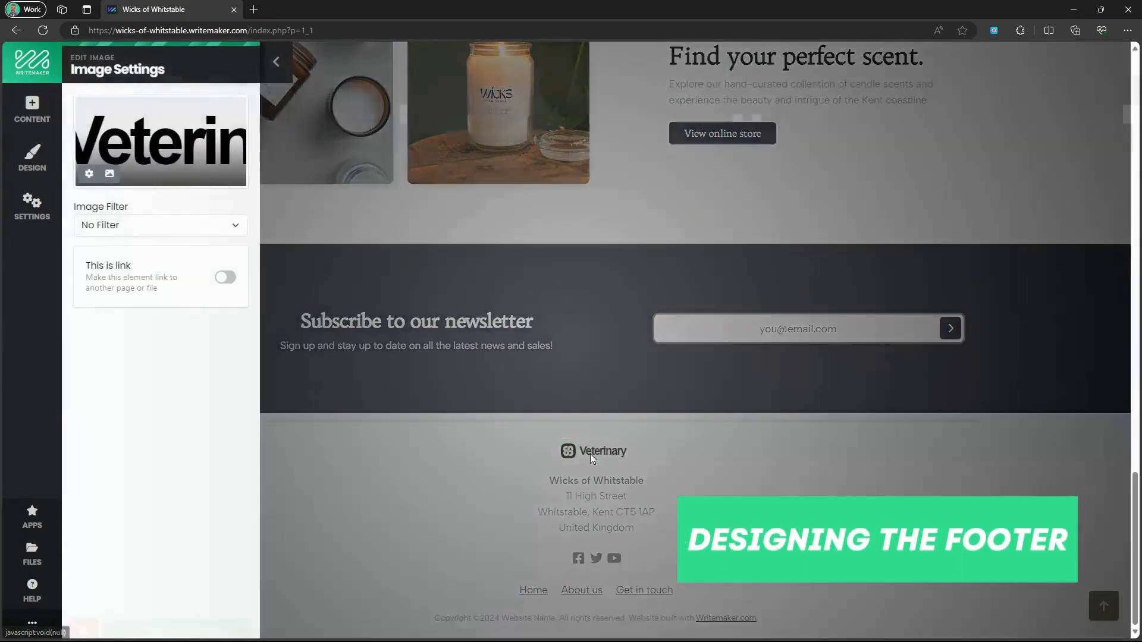
left_click(140, 146)
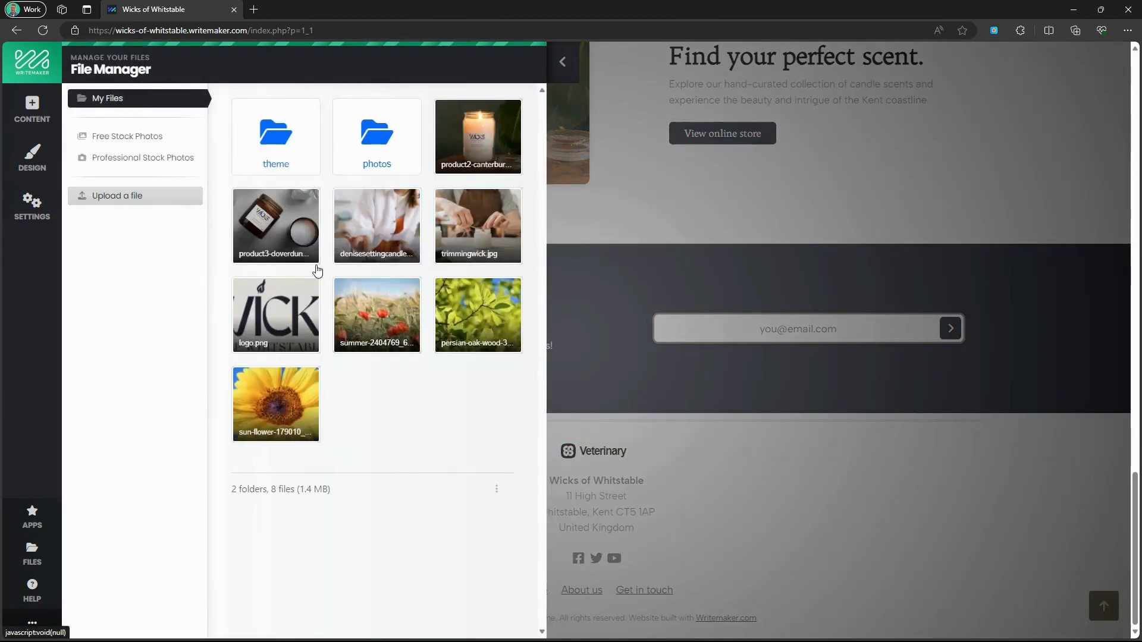
left_click(271, 304)
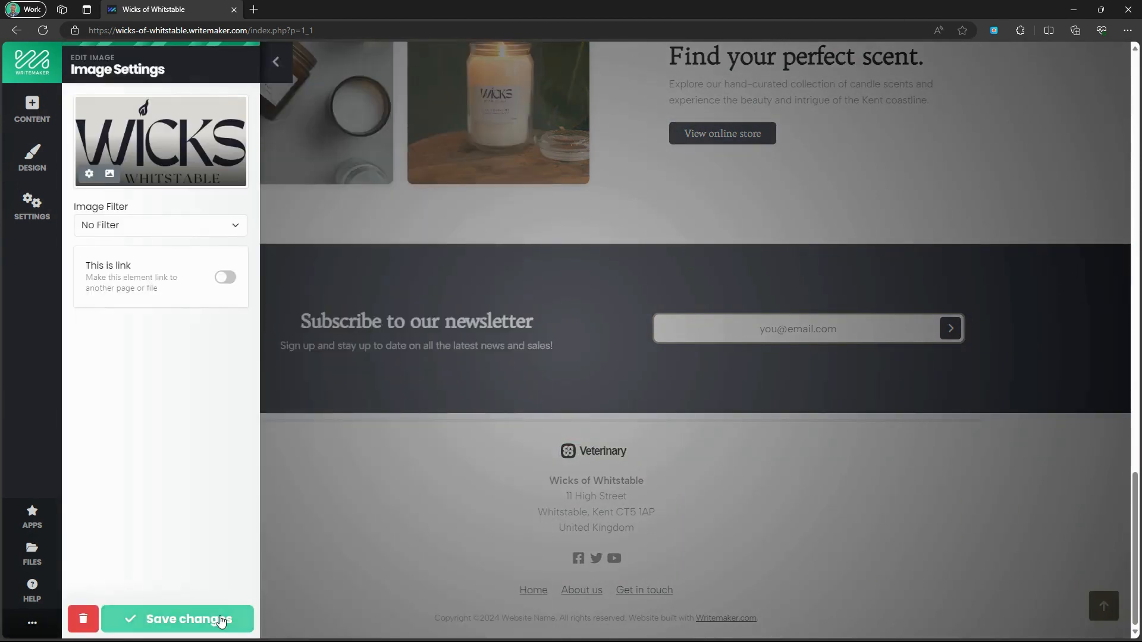
left_click(223, 619)
Give the footer block a light beige background colour and save.
left_click(76, 427)
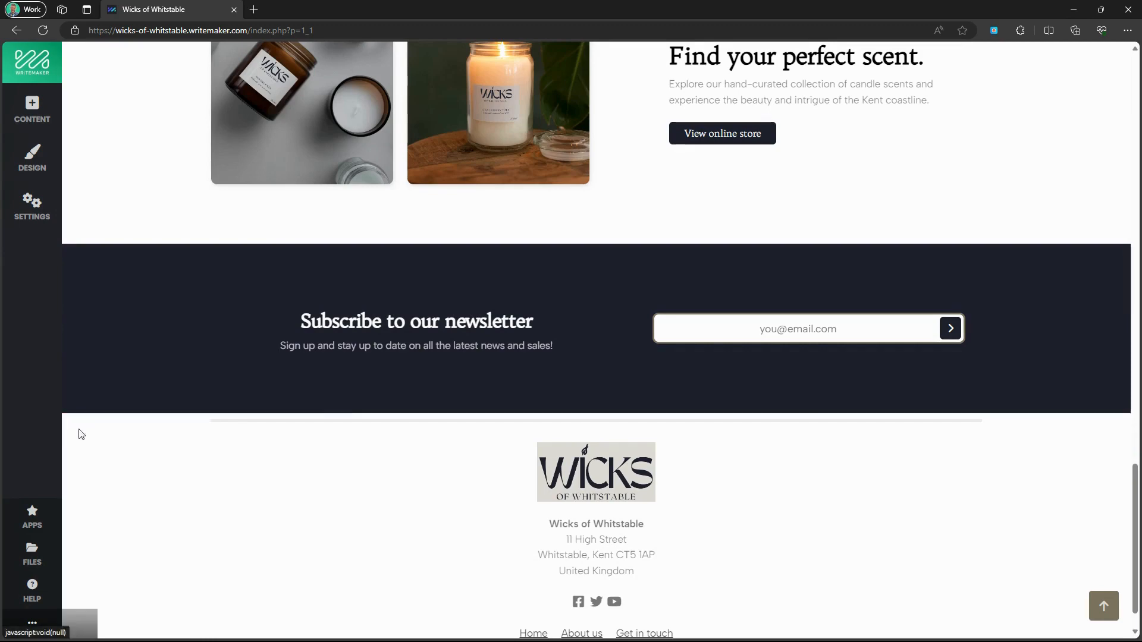
left_click(266, 183)
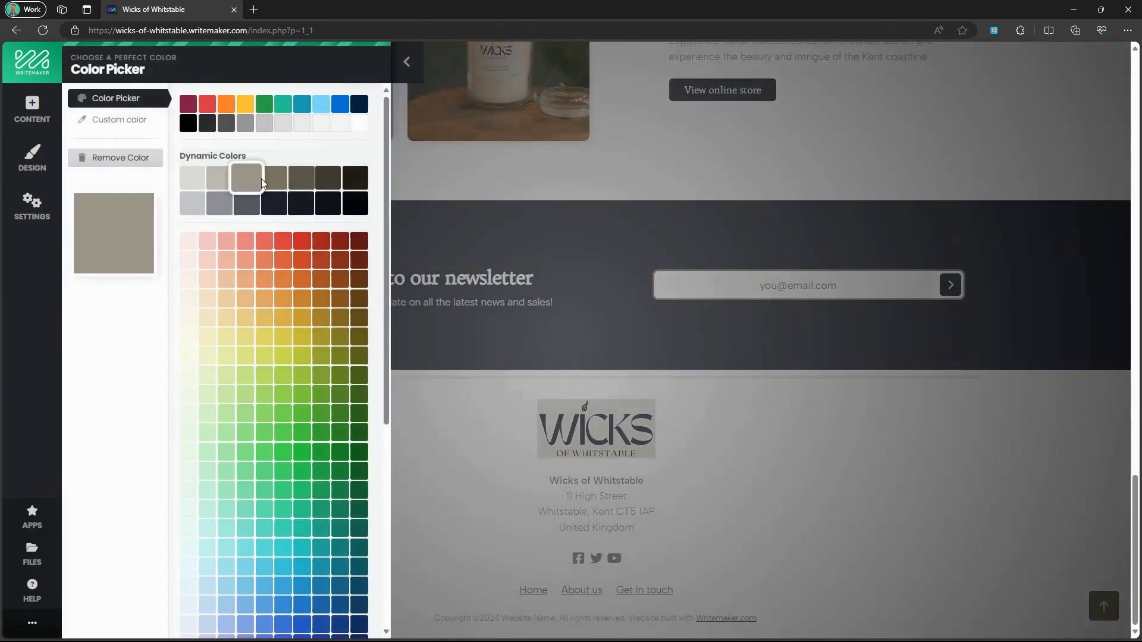
left_click(196, 179)
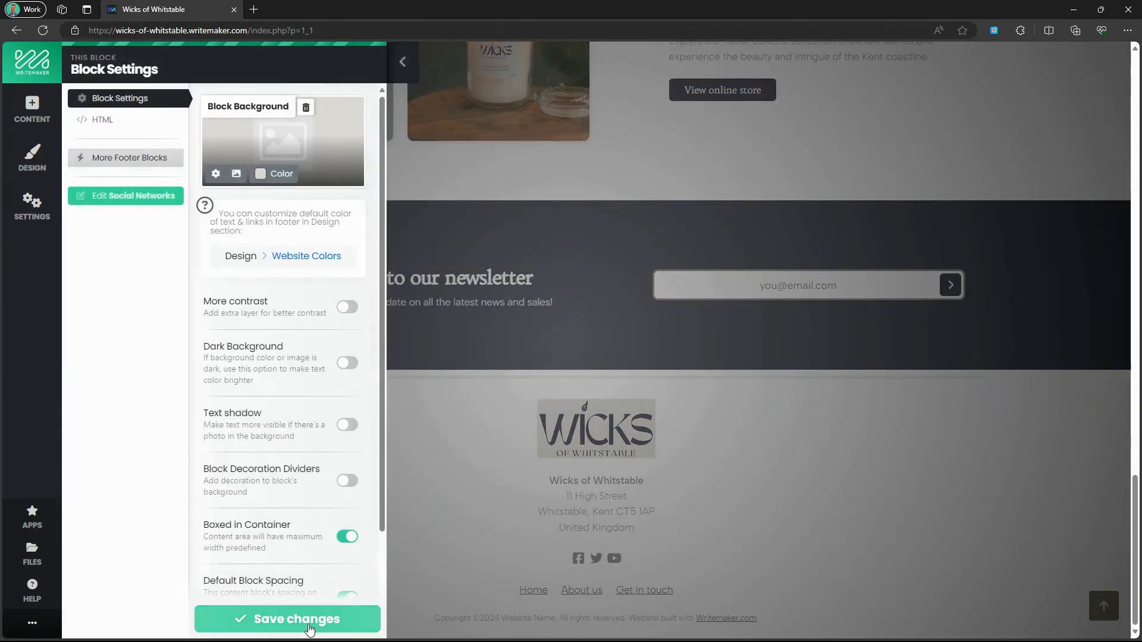
left_click(309, 624)
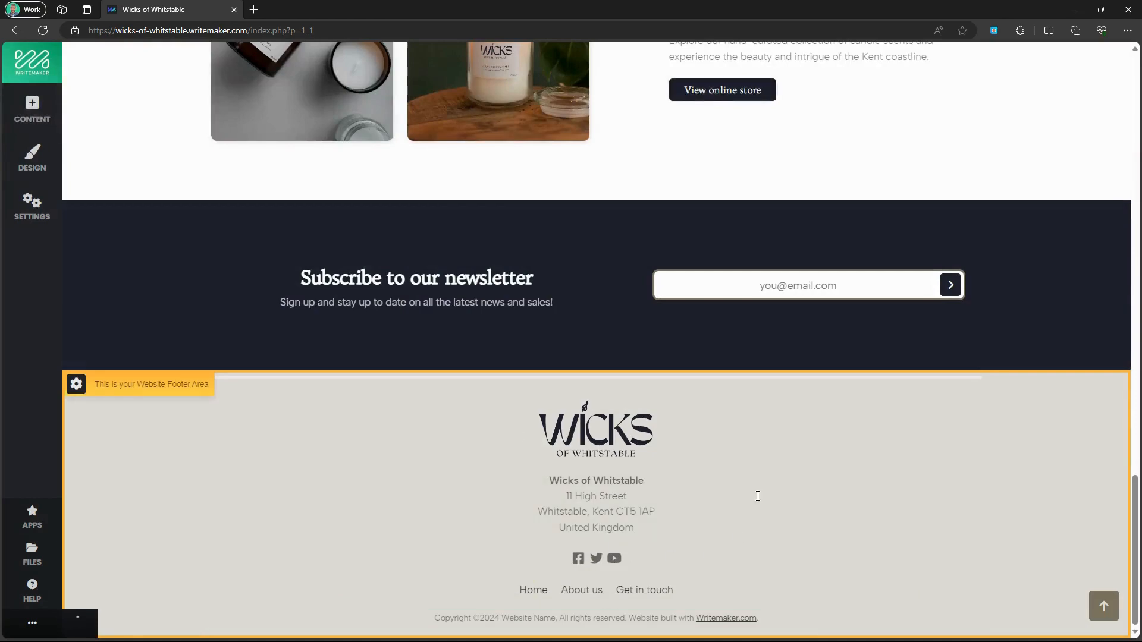
Remove the divider line above the footer logo through its settings.
left_click(697, 380)
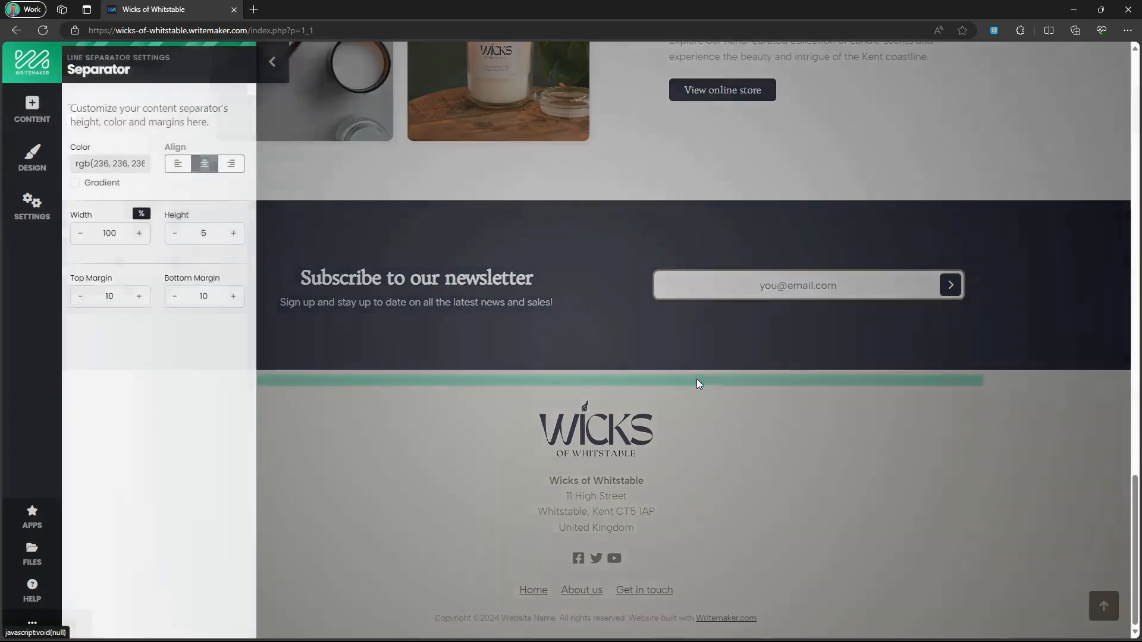
left_click(105, 626)
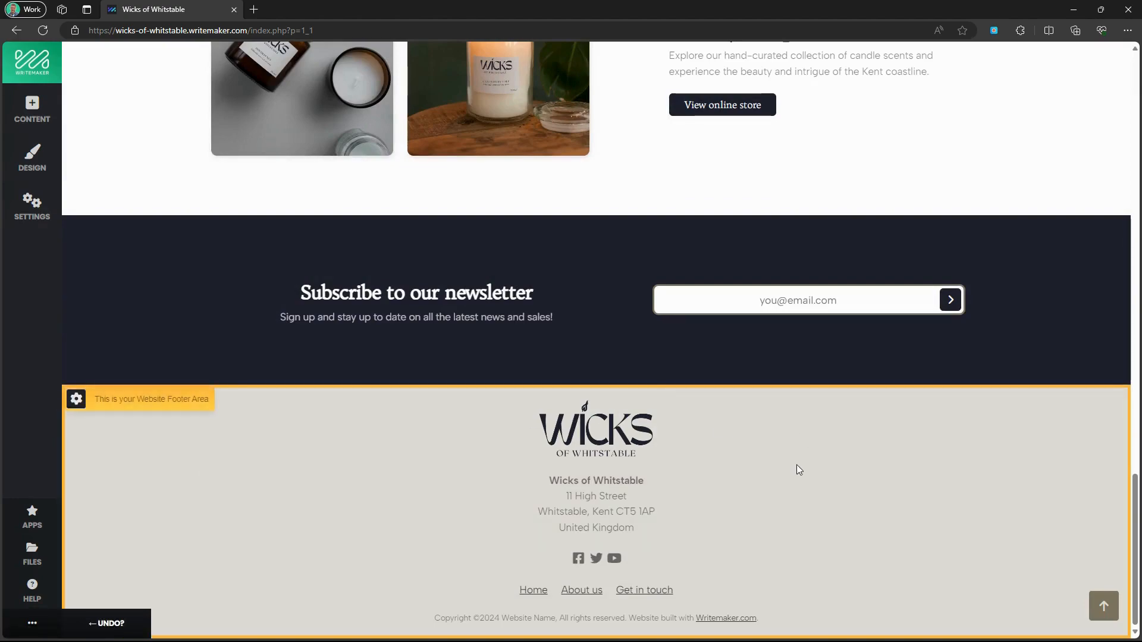
scroll(797, 465, "up", 20)
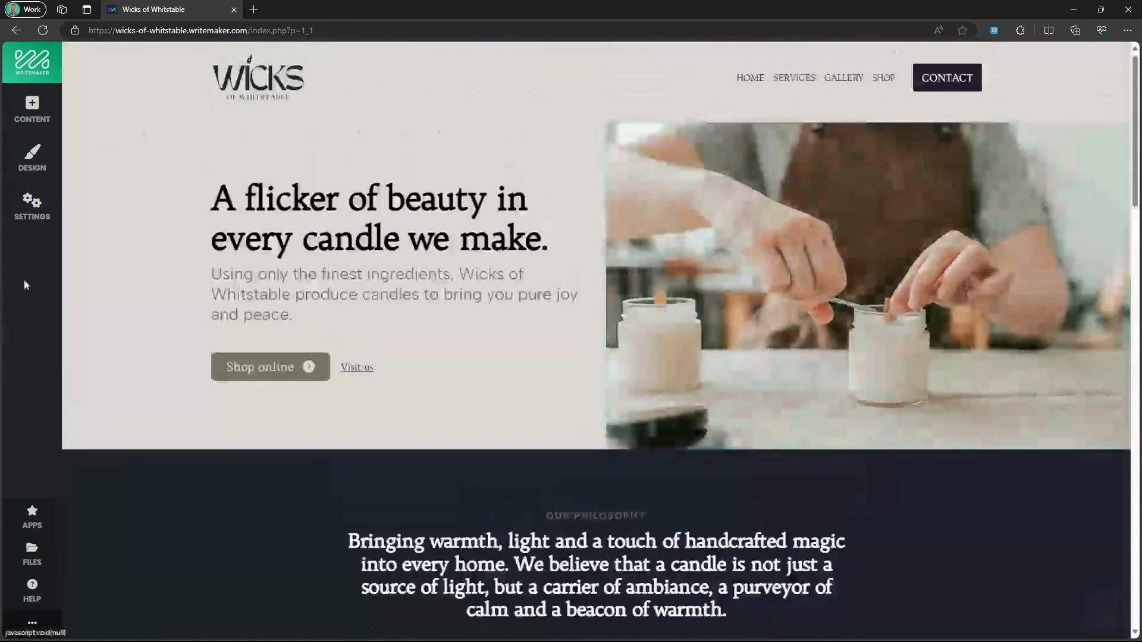
left_click(32, 161)
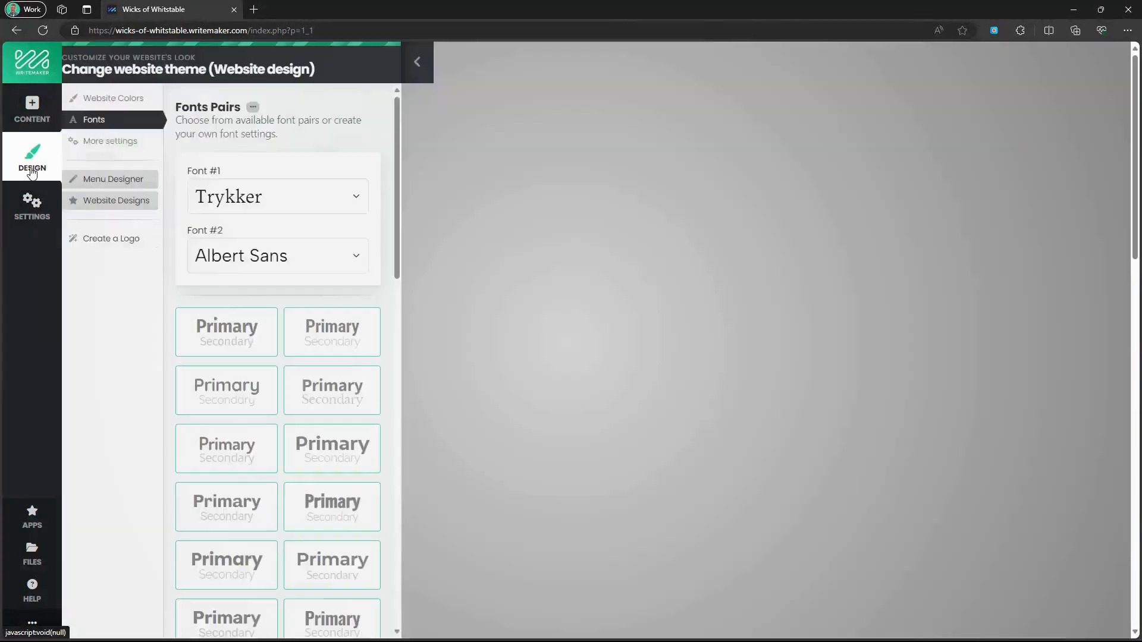
Rename the Services subpage to 'About' in the subpages list and open it for editing.
left_click(32, 206)
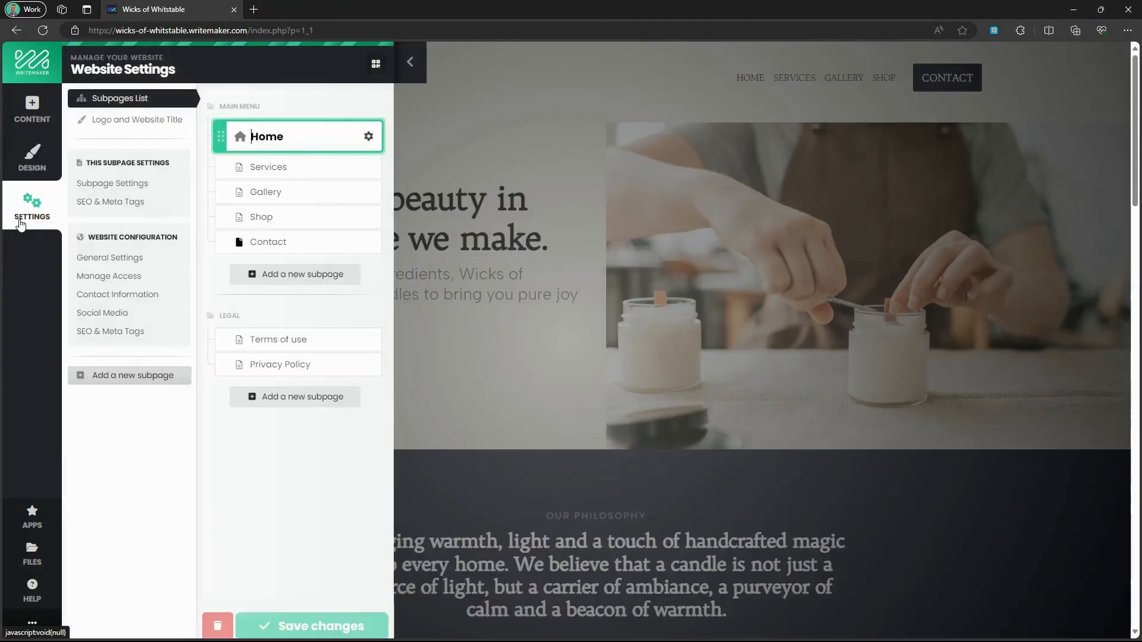
double_click(271, 168)
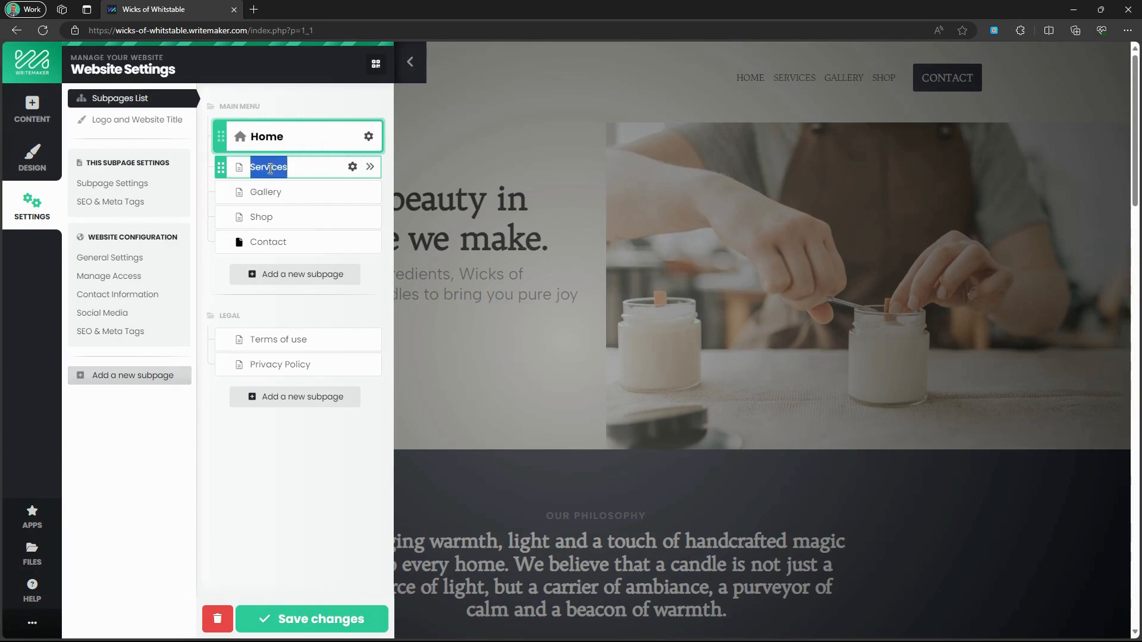
type("About")
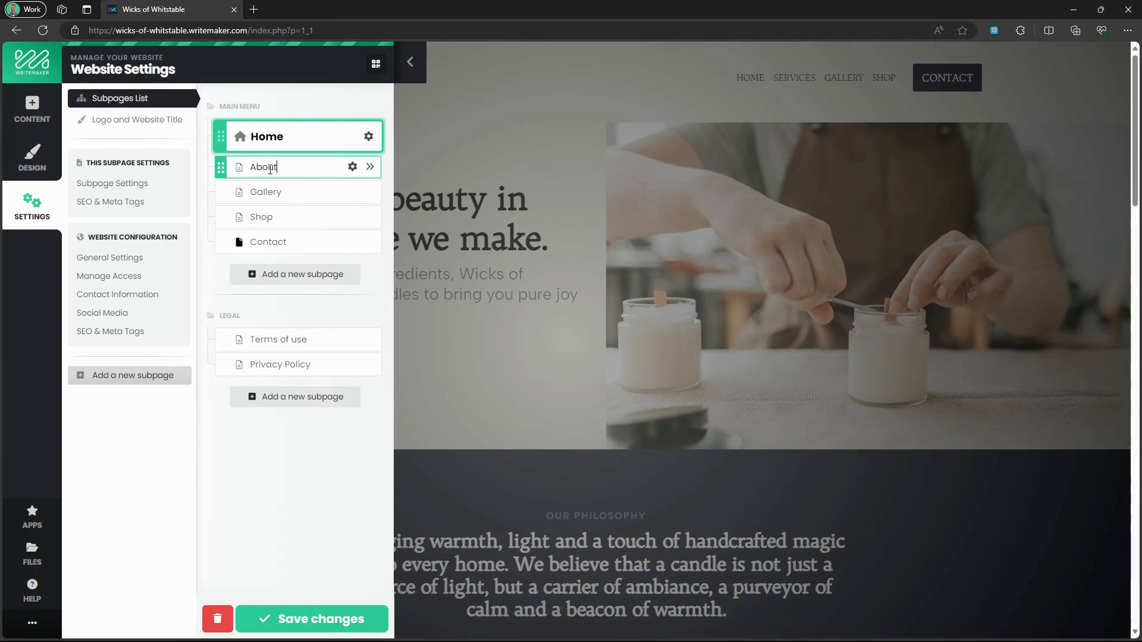
left_click(370, 166)
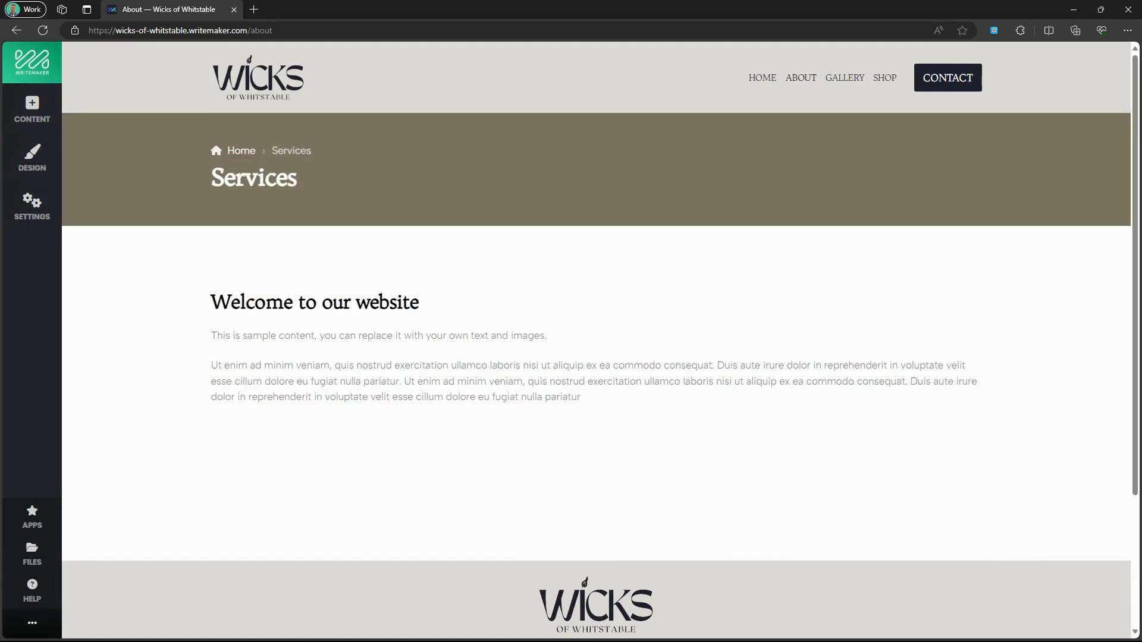
Give the title banner a light background colour with Dark Background turned off.
left_click(551, 166)
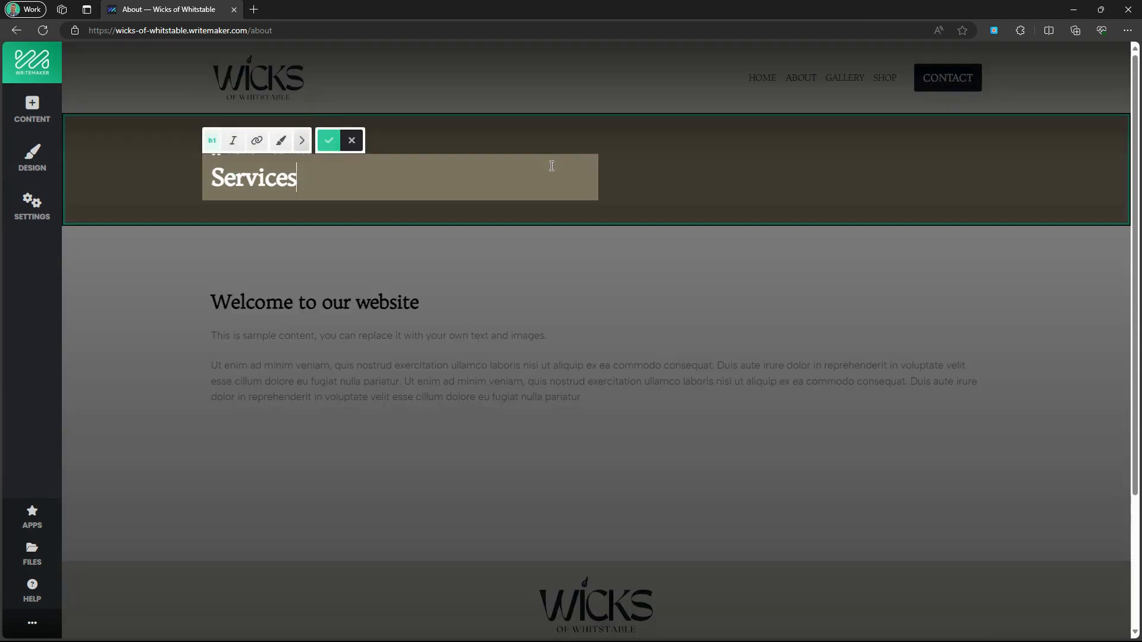
left_click(116, 167)
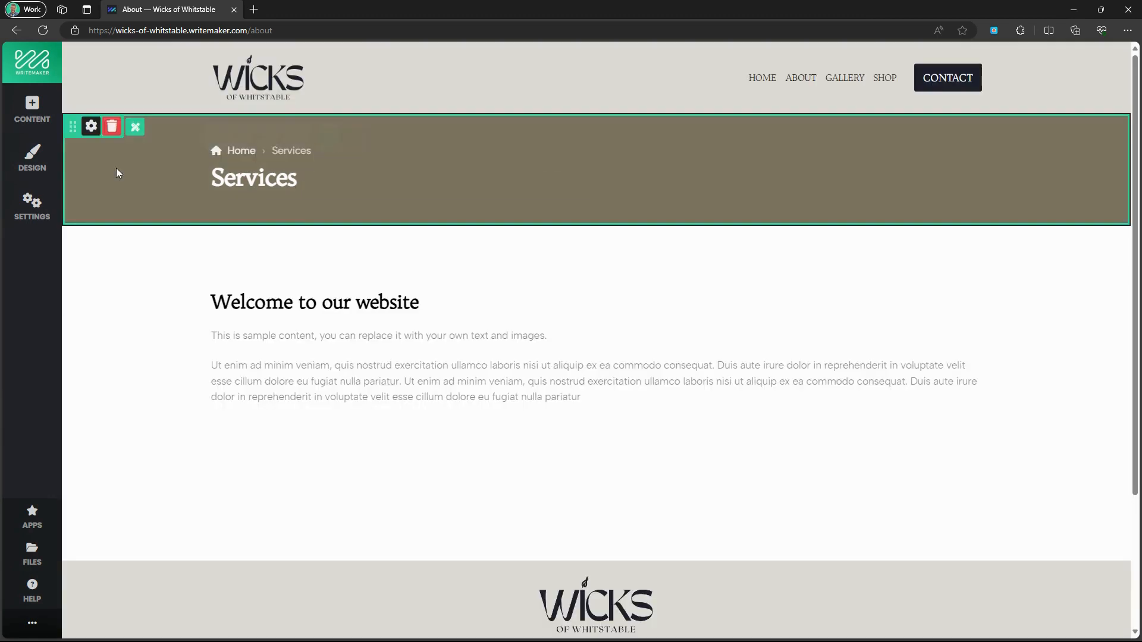
left_click(93, 129)
left_click(289, 184)
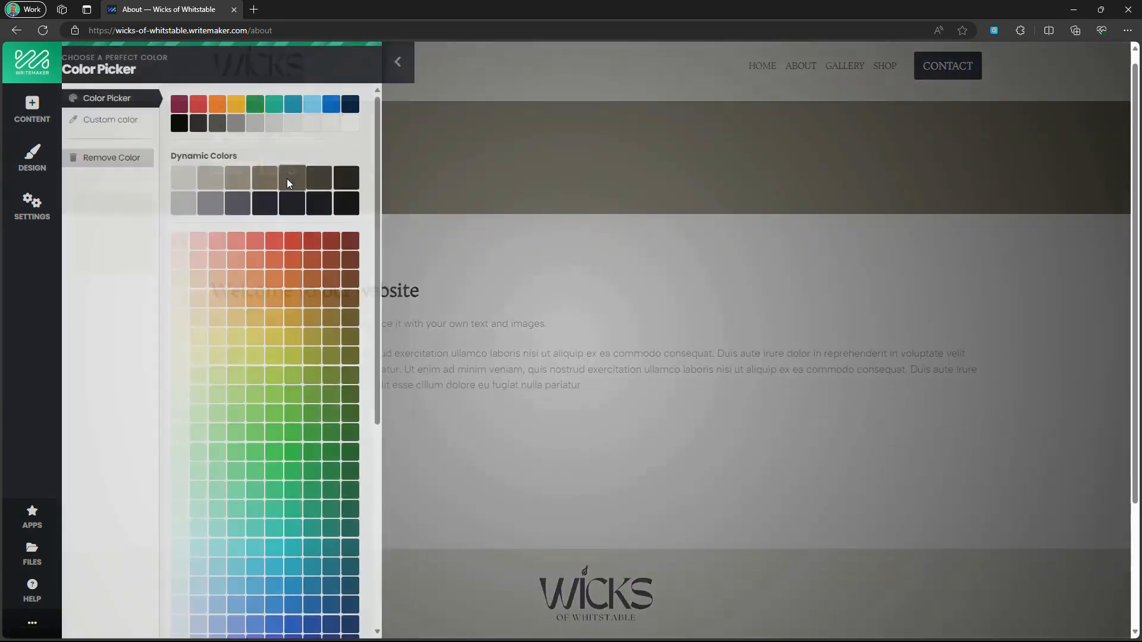
left_click(191, 176)
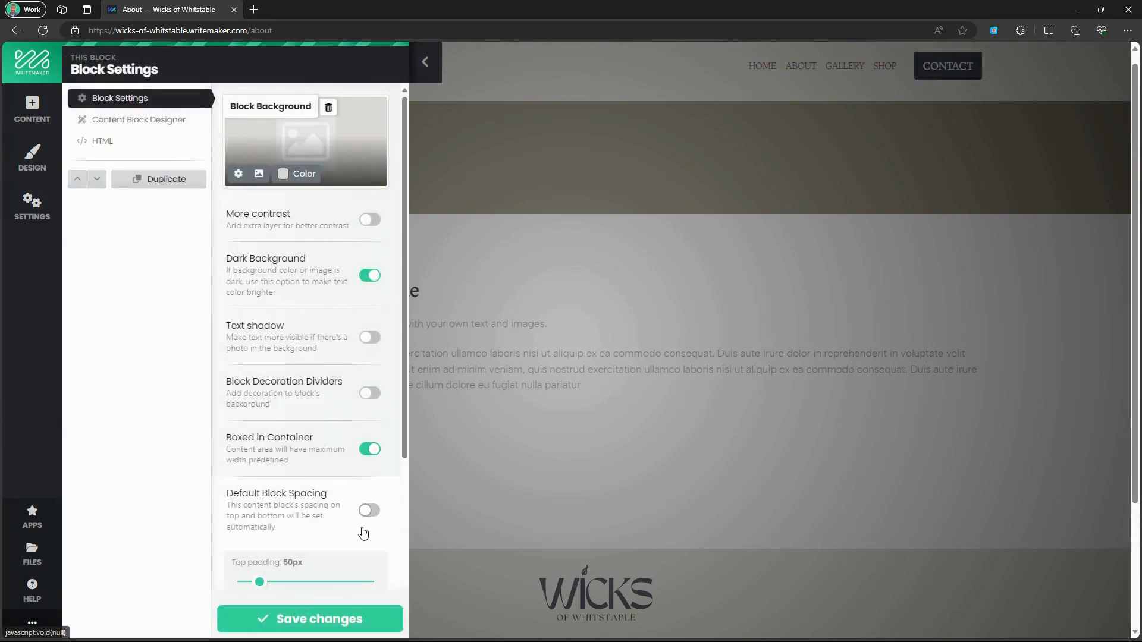
left_click(368, 277)
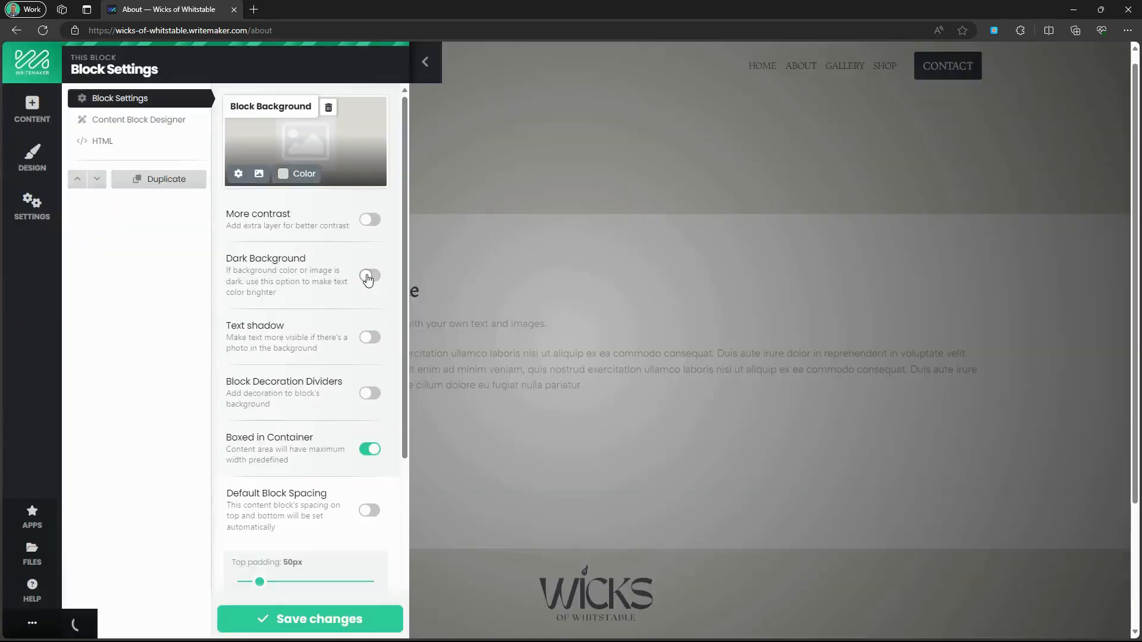
left_click(332, 622)
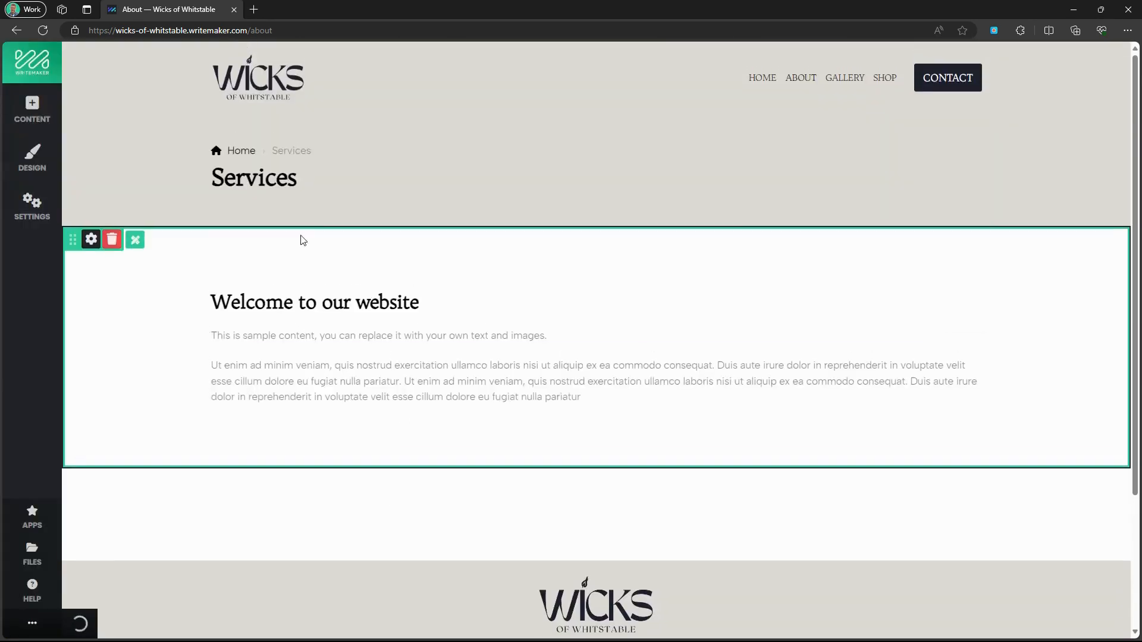
Change the banner's breadcrumb and heading from 'Services' to 'About'.
double_click(305, 155)
type("About")
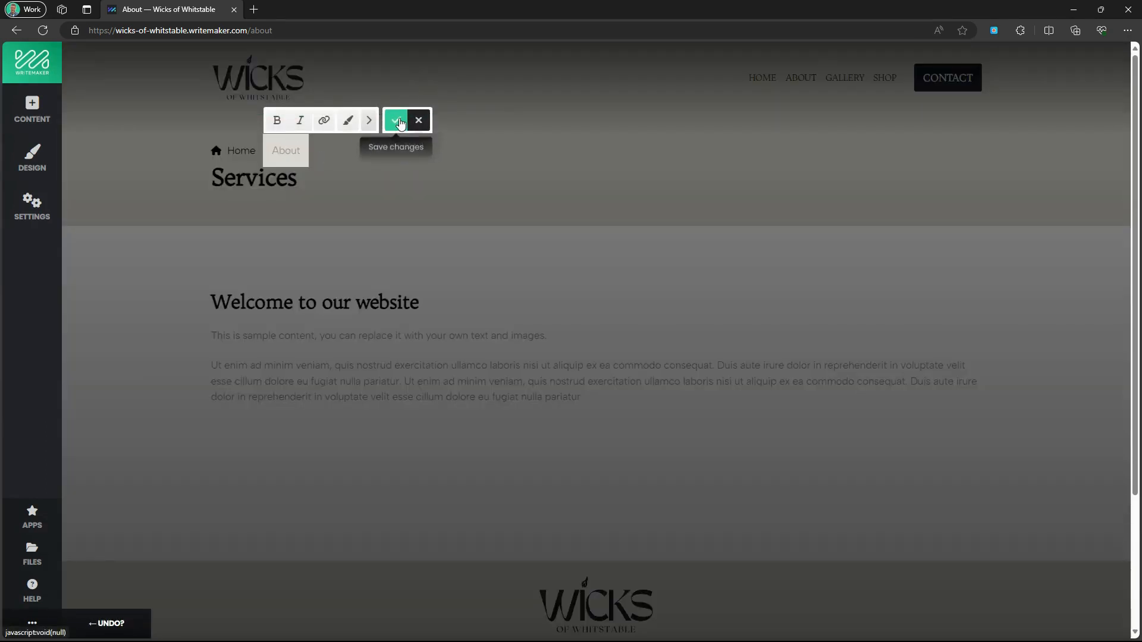
left_click(396, 120)
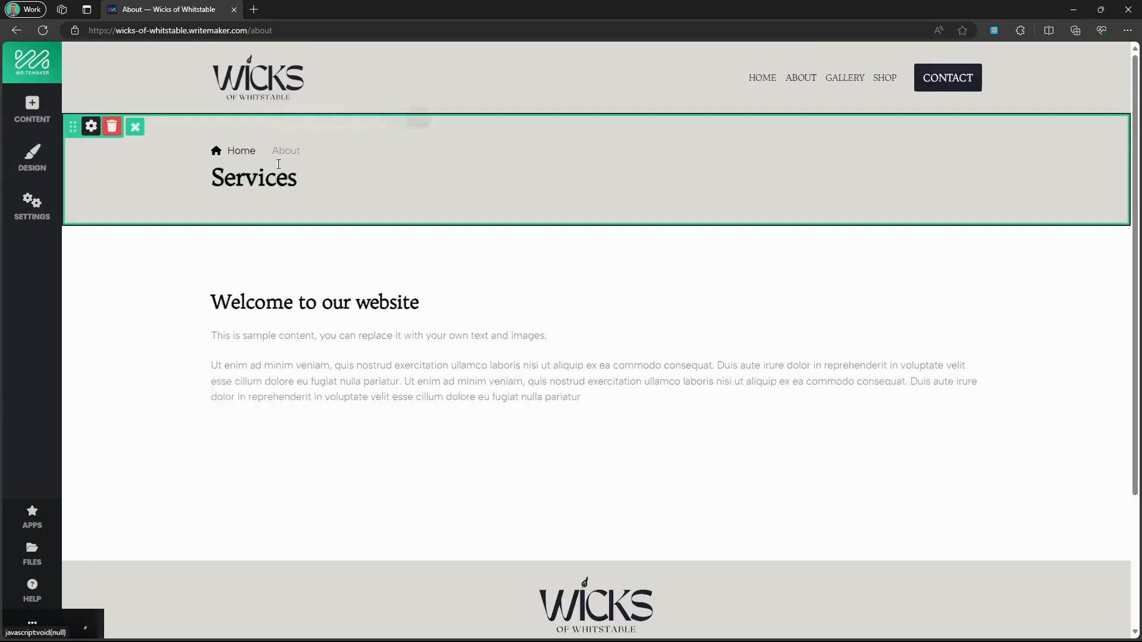
left_click(273, 182)
double_click(272, 182)
type("About")
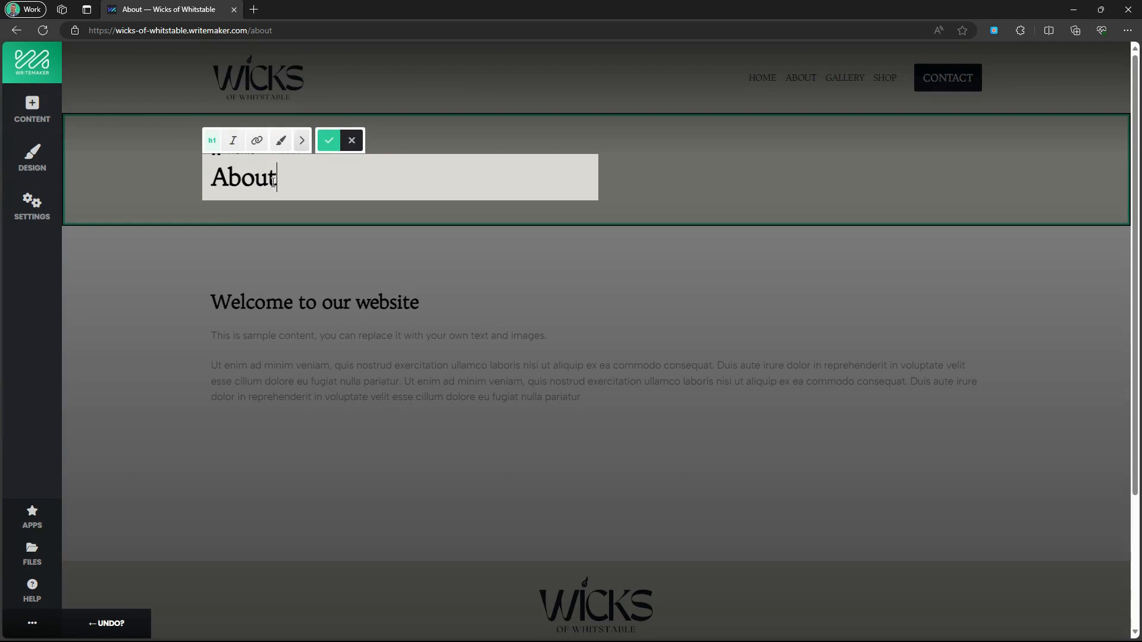
left_click(329, 143)
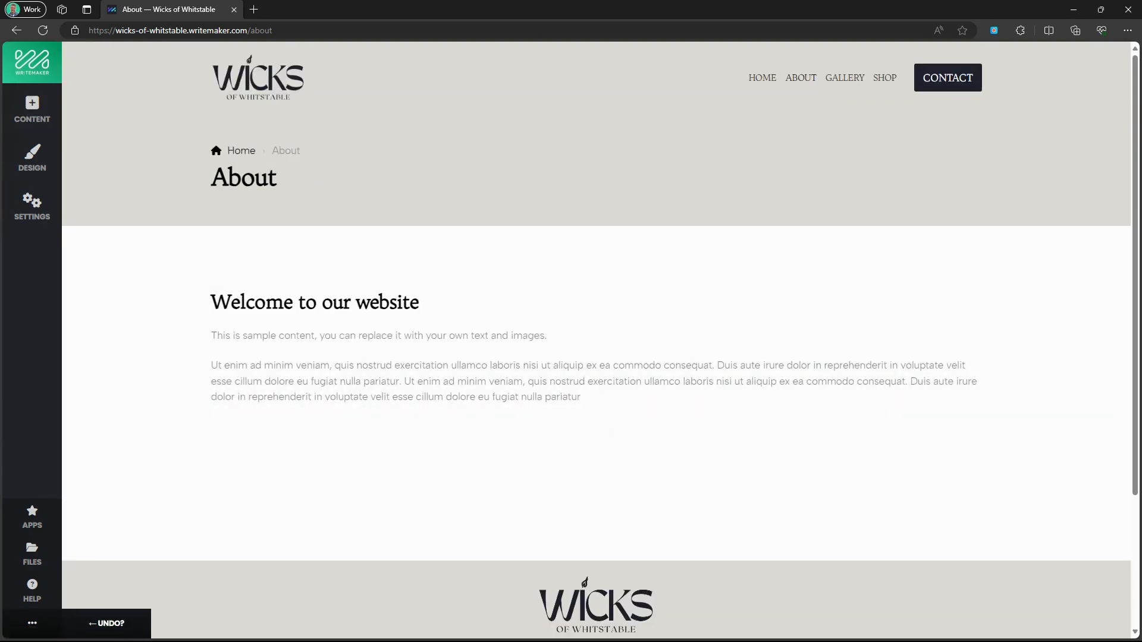
Add a text-and-image content block and place it below the title banner.
left_click(31, 116)
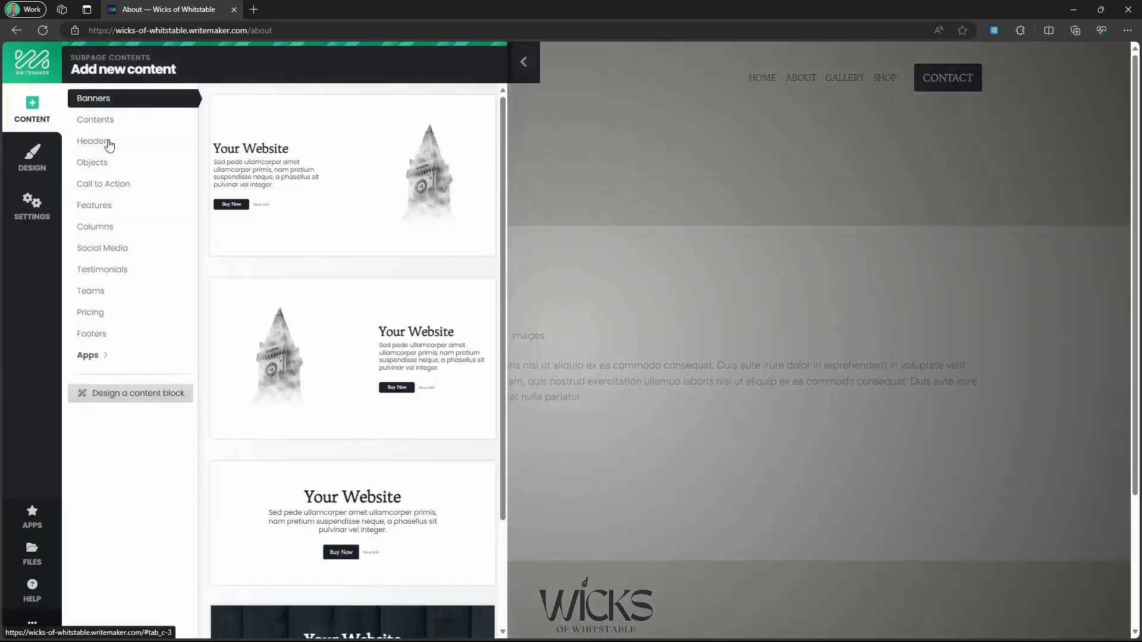
scroll(370, 231, "down", 2)
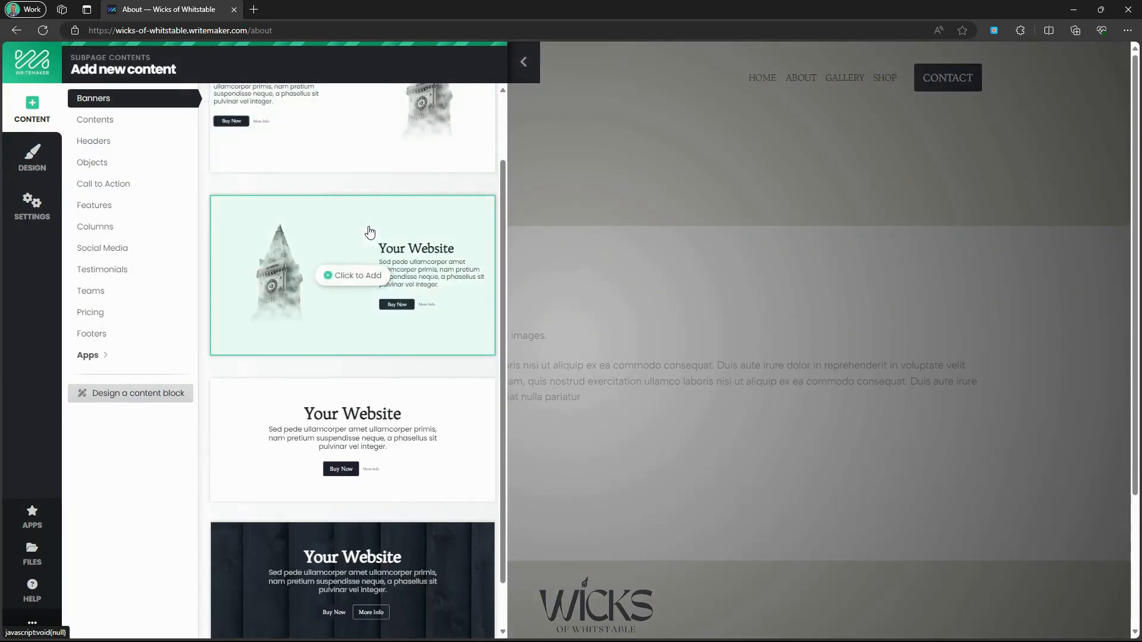
scroll(370, 232, "down", 1)
left_click(97, 121)
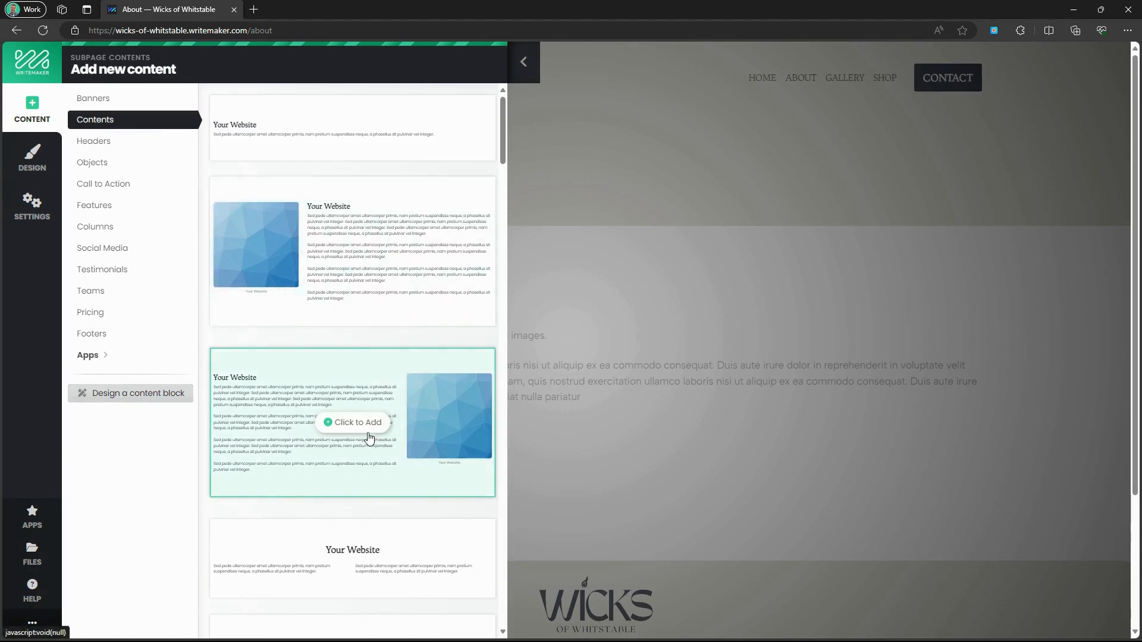
left_click(357, 424)
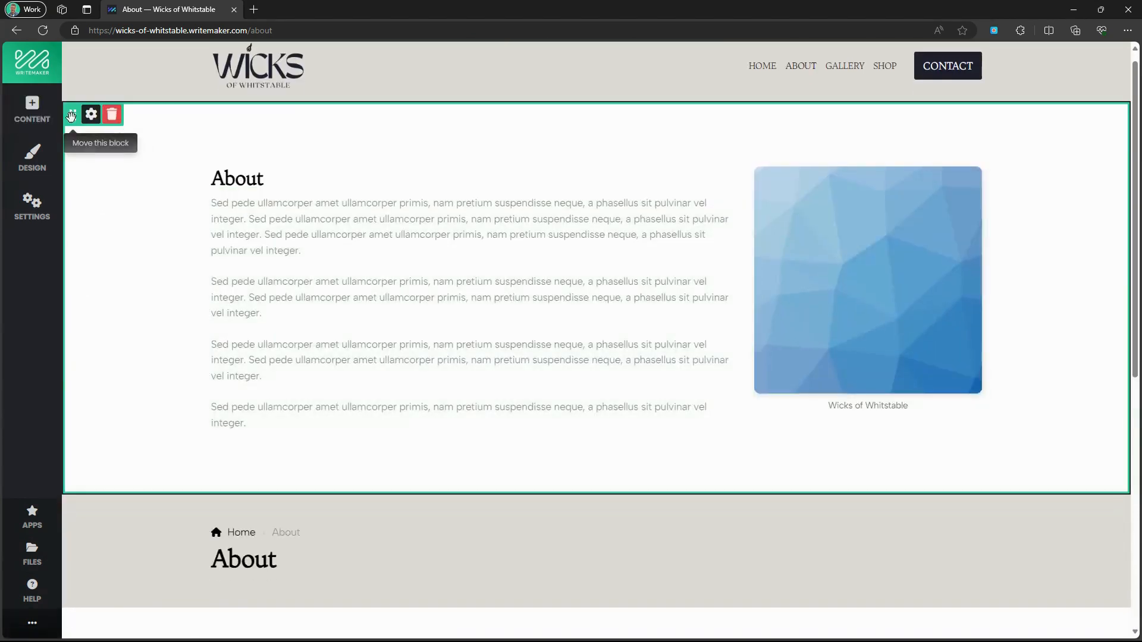
left_click_drag(200, 160, 198, 345)
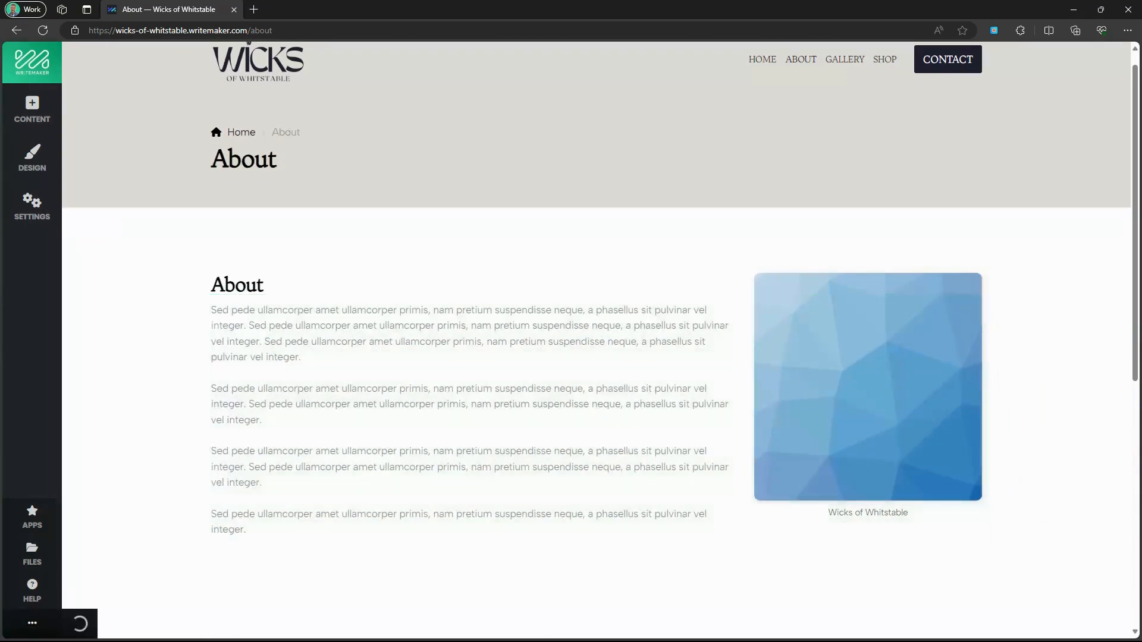
Change the new block's 'About' heading to a 'Meet our' founder heading.
left_click(235, 288)
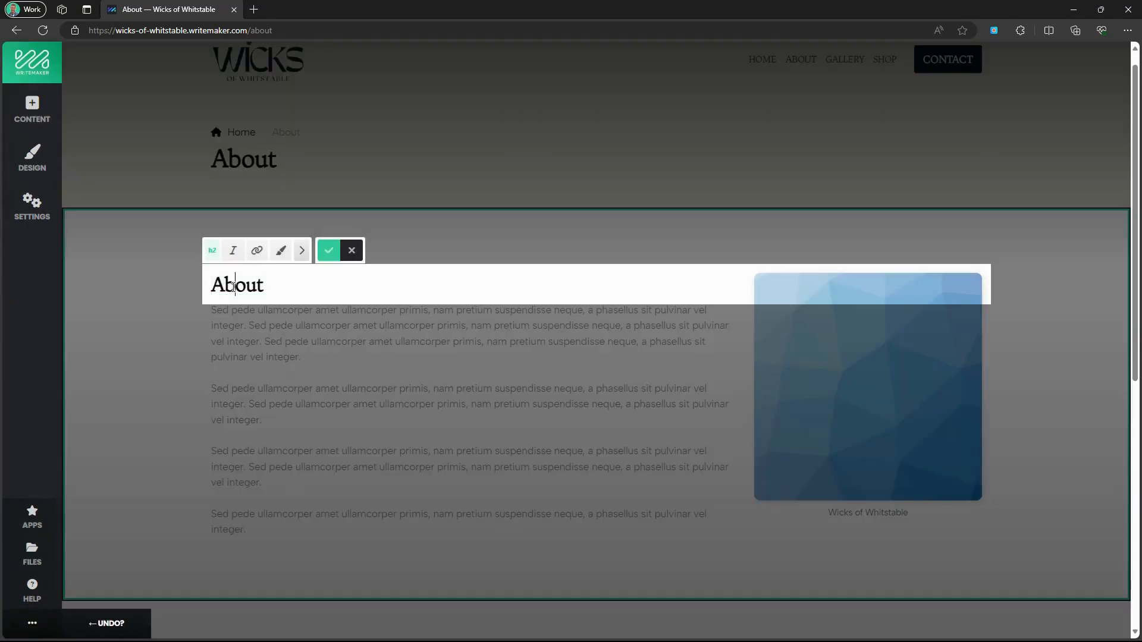
double_click(234, 287)
type("Meet ")
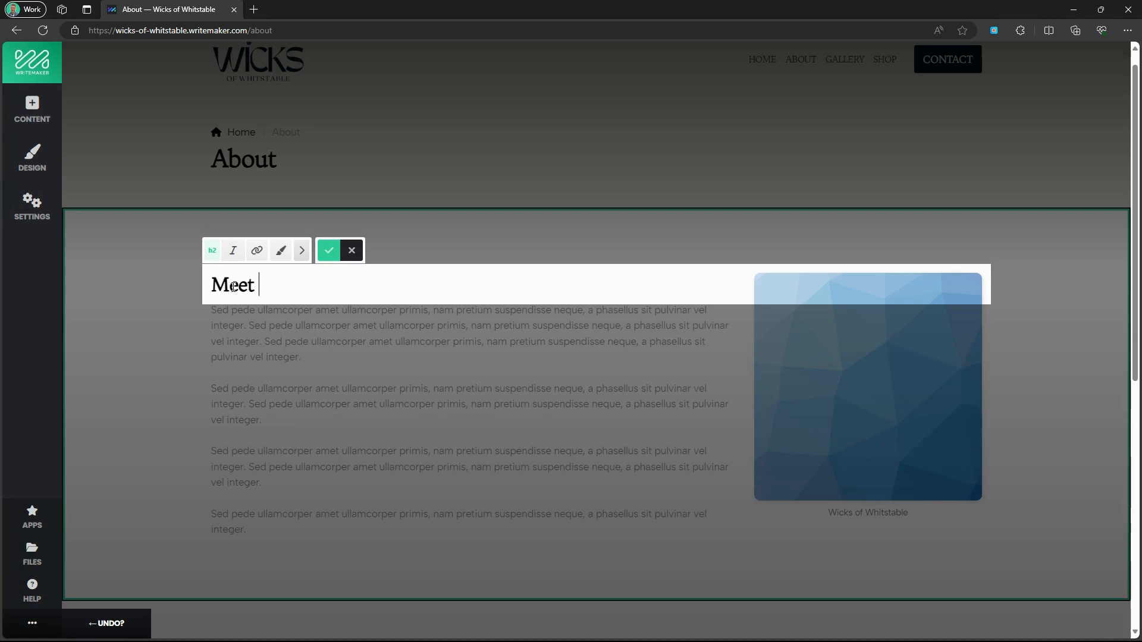
type("our founder Denise")
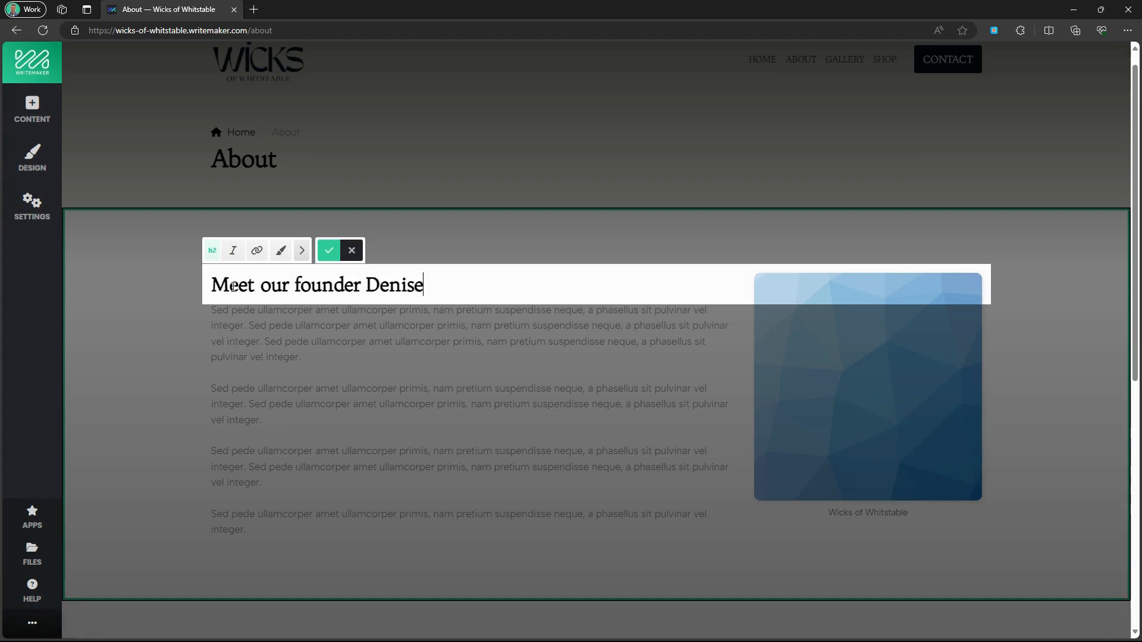
left_click(329, 250)
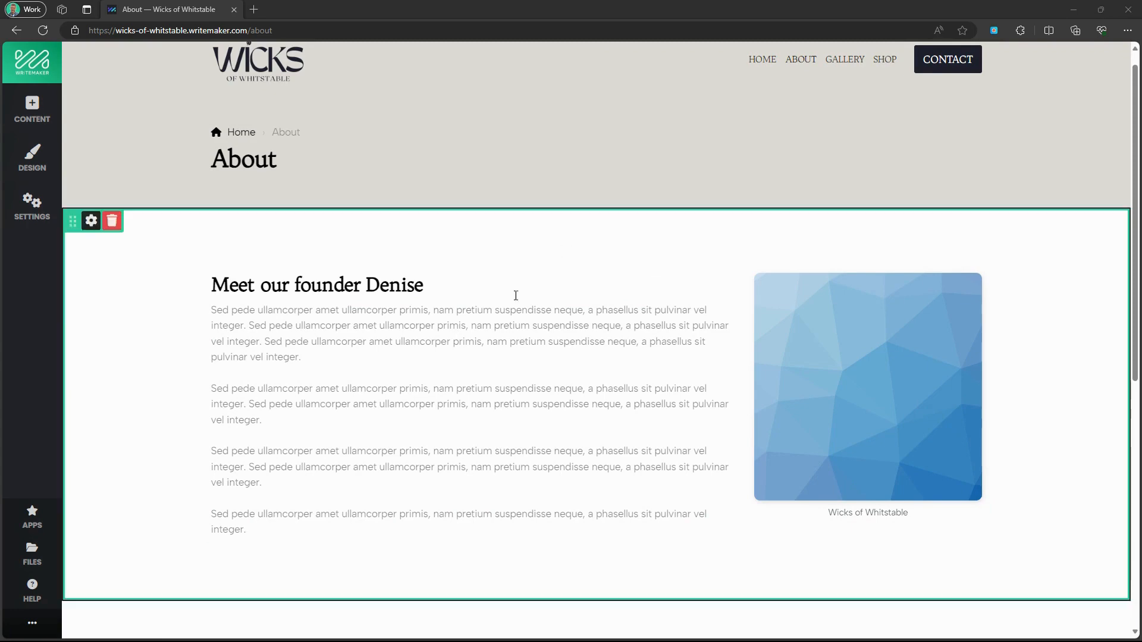
left_click(292, 379)
Paste the founder's biography over the placeholder text and split it into five paragraphs.
key("ctrl+a")
key("ctrl+v")
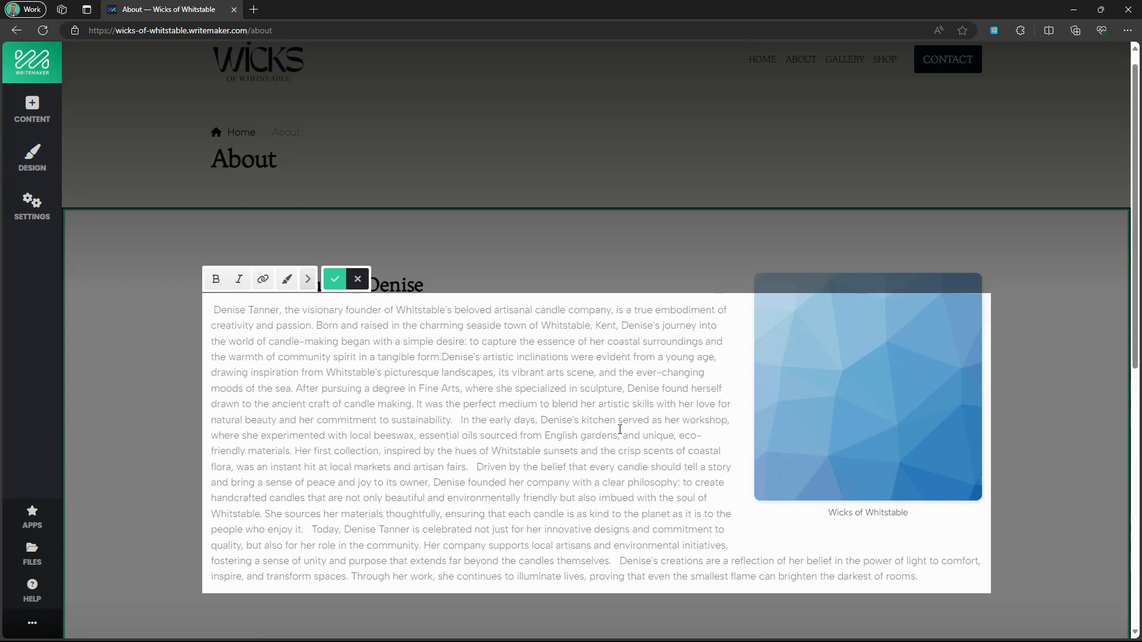
key("Return")
key("Return")
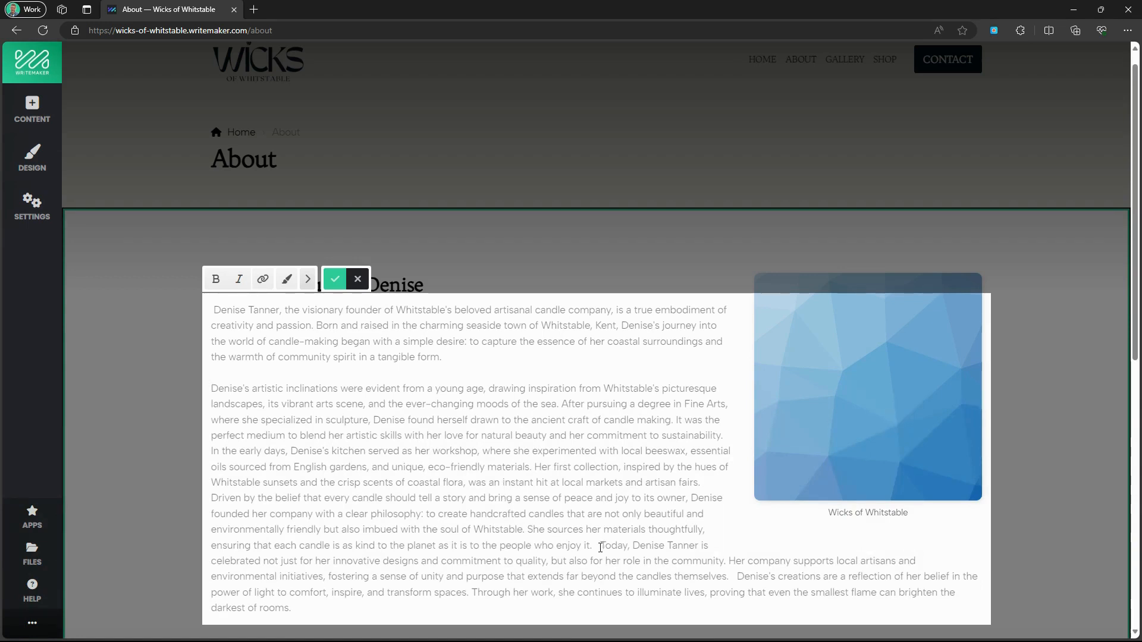
key("Return")
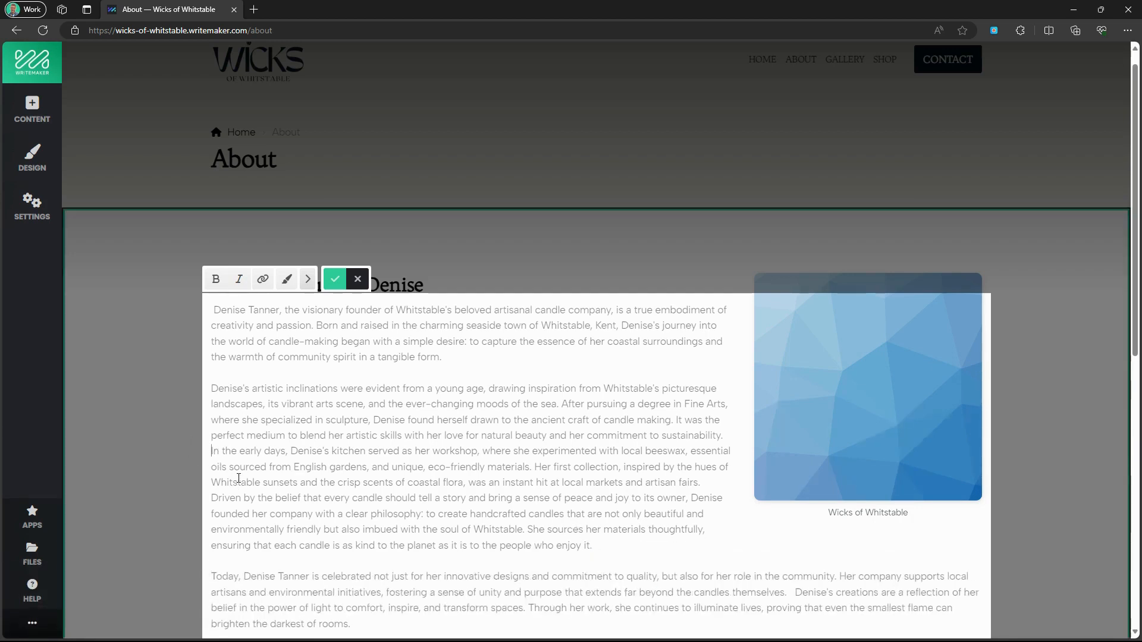
key("Return")
scroll(411, 464, "down", 5)
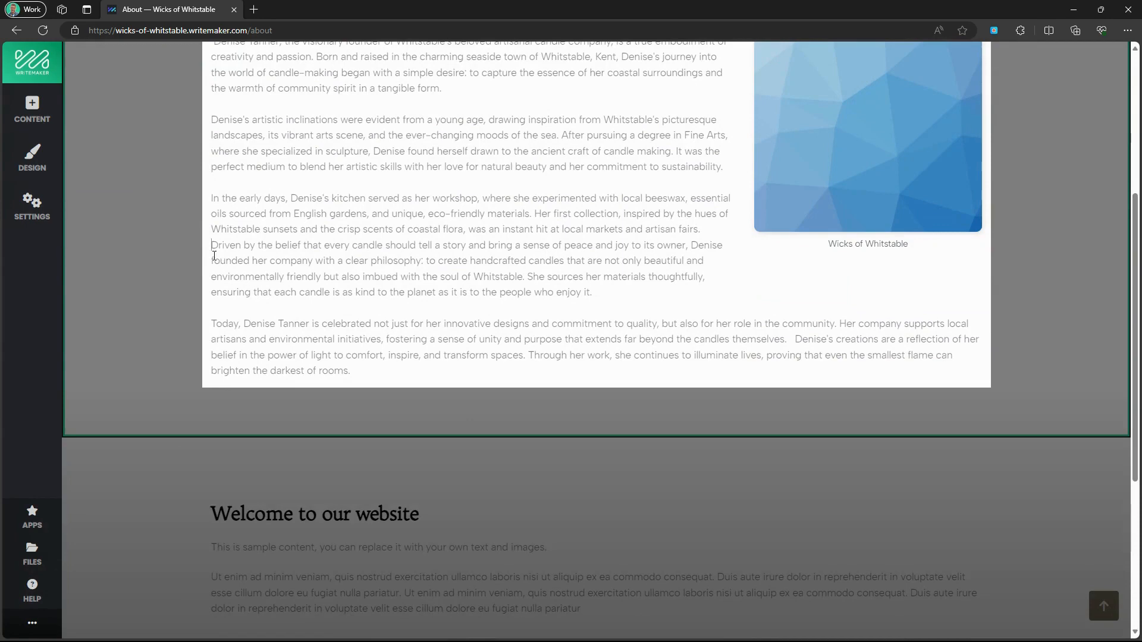
left_click(213, 245)
key("Return")
scroll(349, 232, "up", 3)
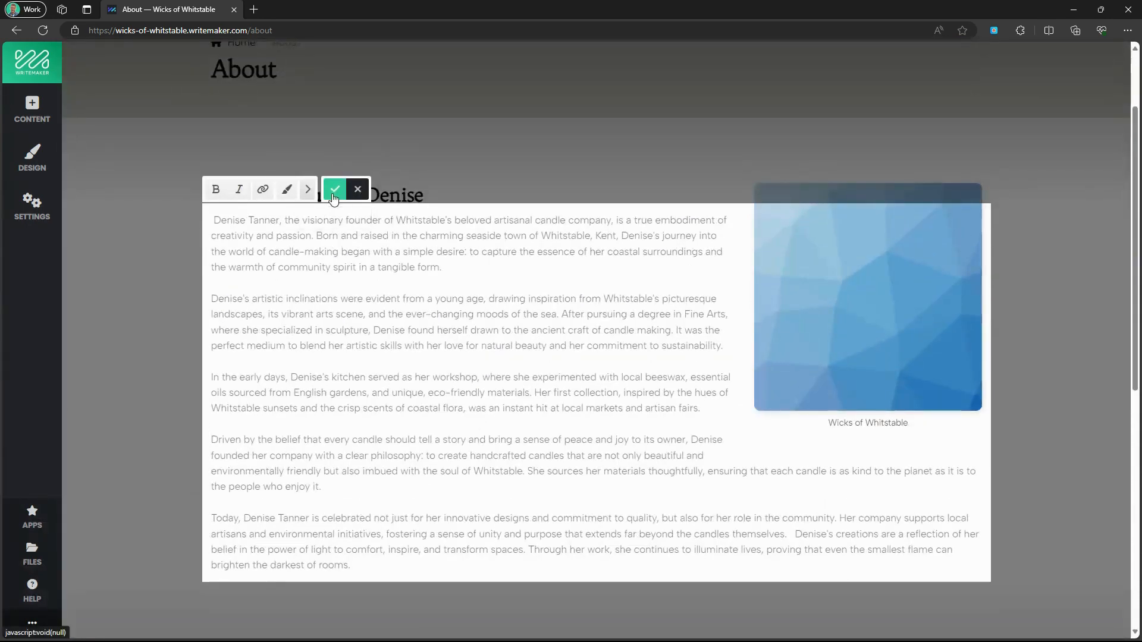
left_click(335, 189)
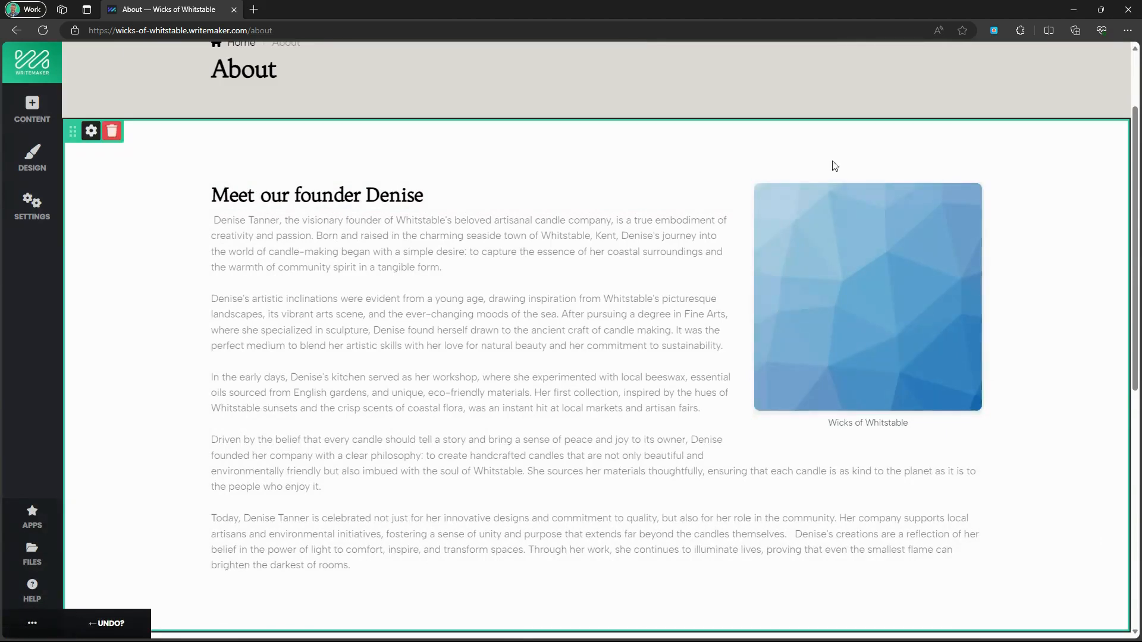
Upload the photo of the founder pouring candles as the About section's image.
left_click(855, 275)
left_click(169, 161)
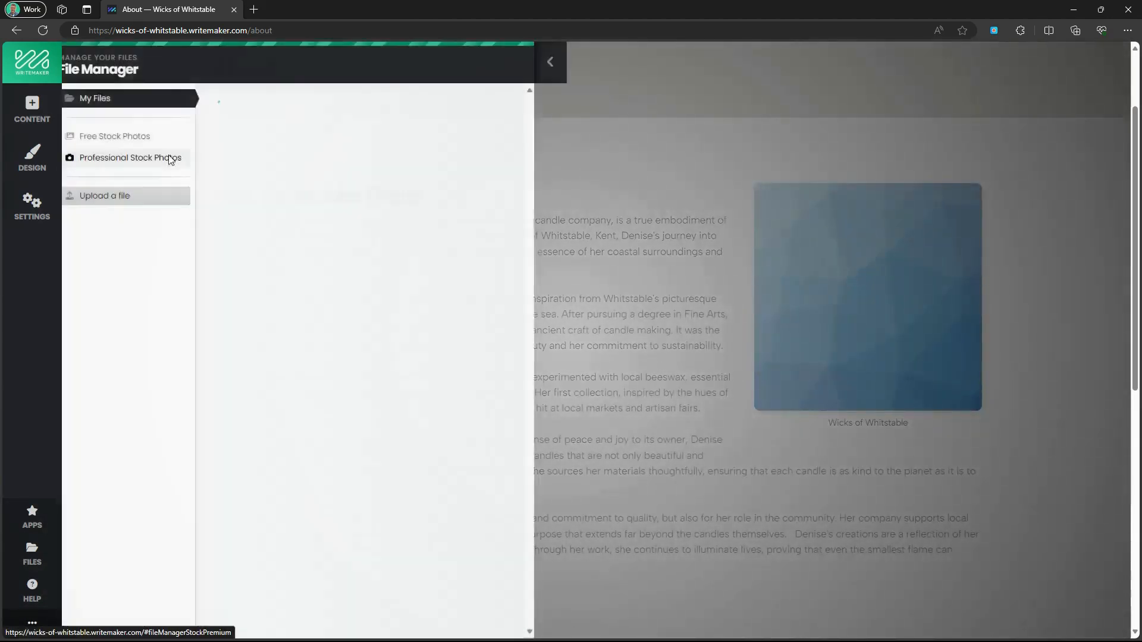
left_click(144, 200)
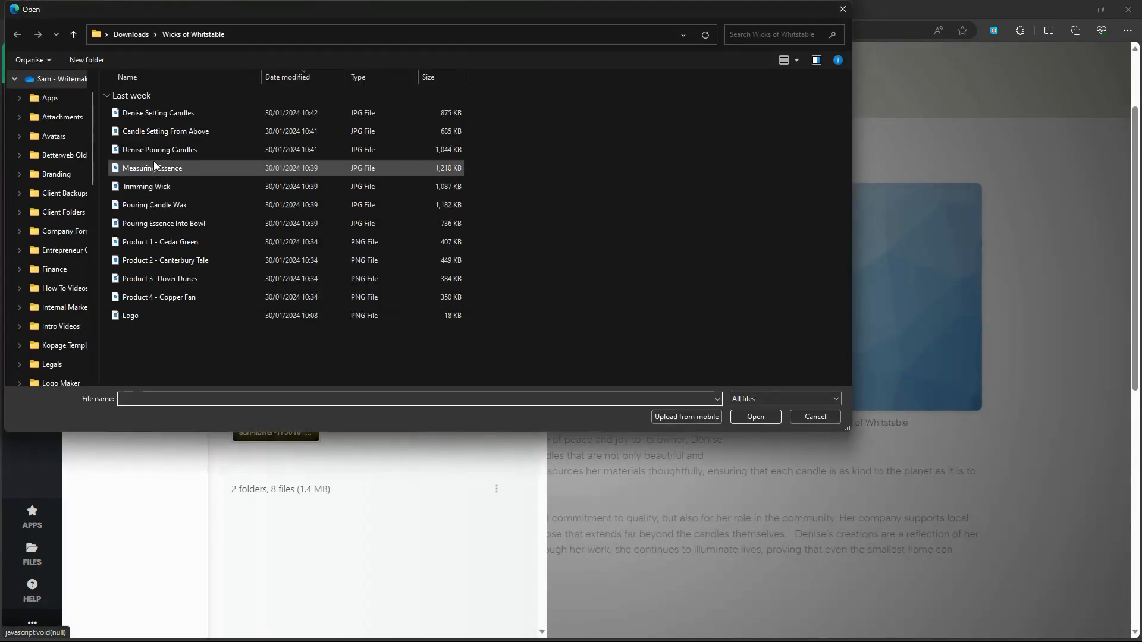
left_click(158, 151)
left_click(752, 419)
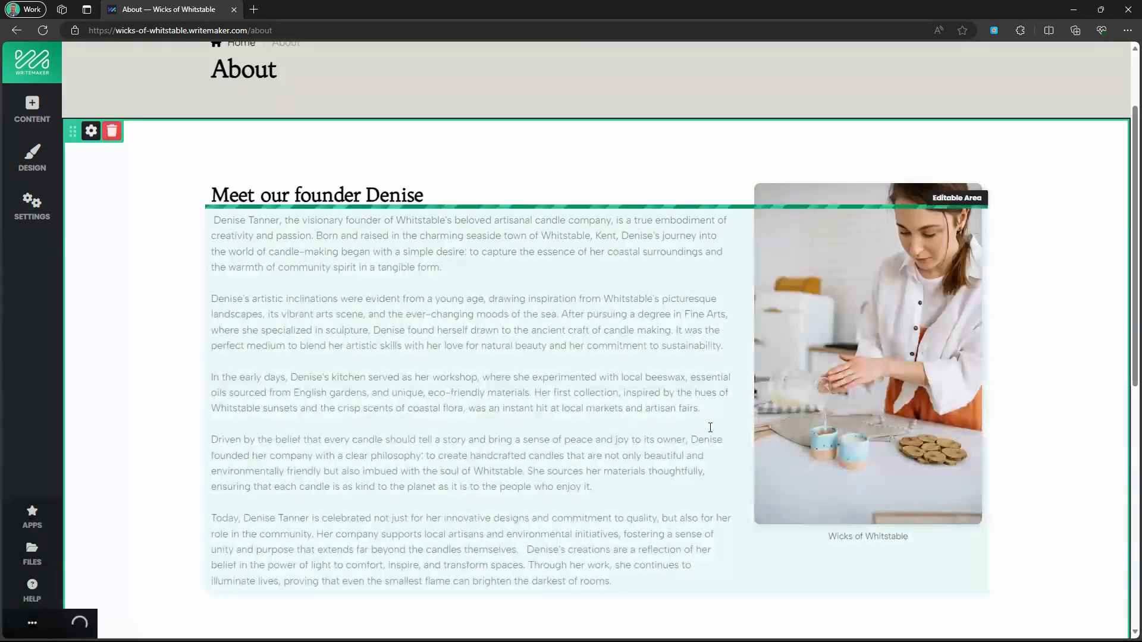
Replace the image caption with one describing the founder at work.
left_click(885, 542)
double_click(887, 539)
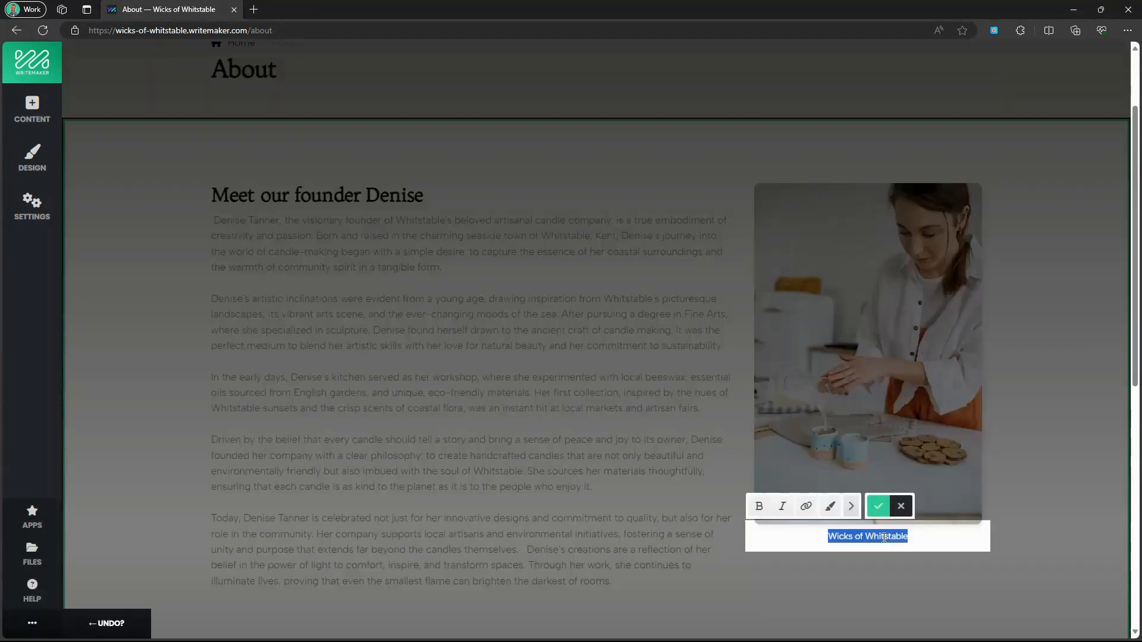
type("Denise working o")
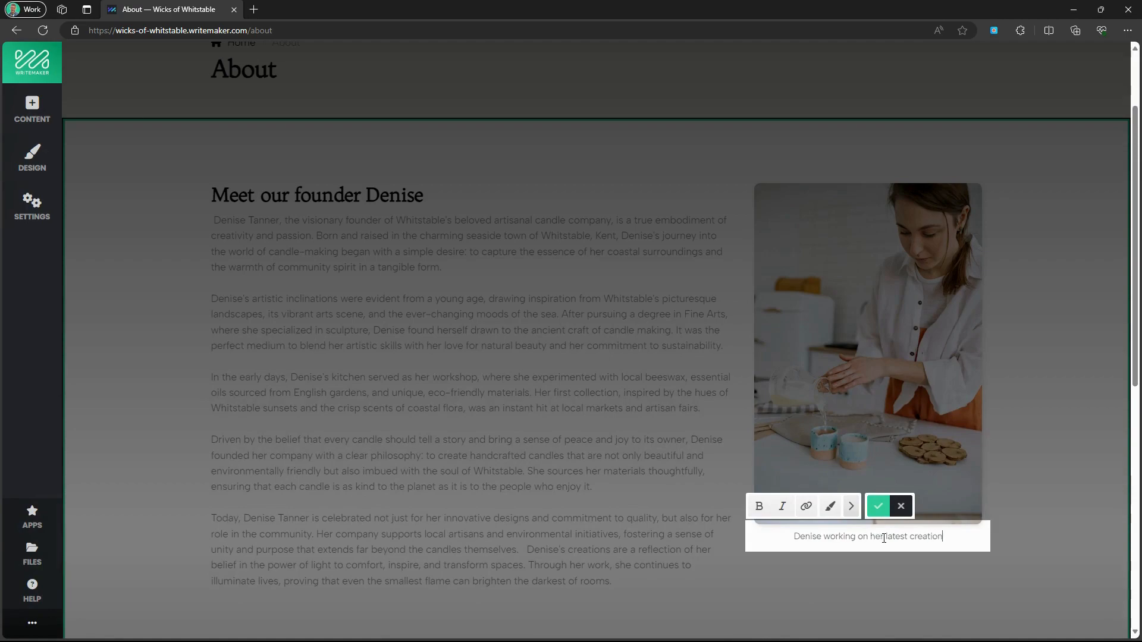
left_click(878, 506)
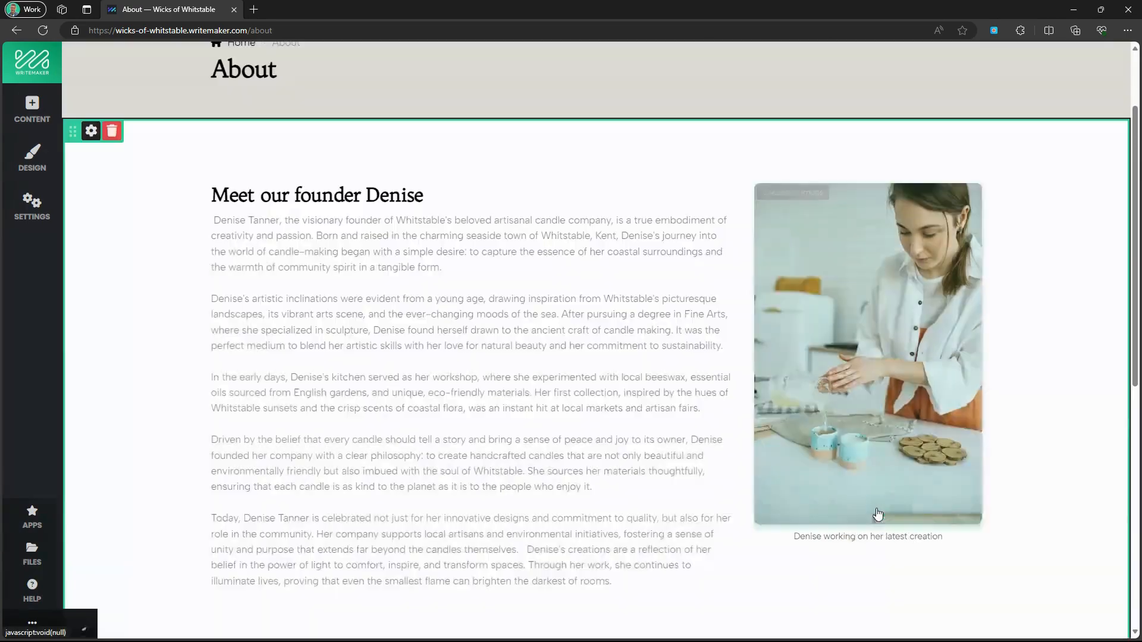
Delete the sample welcome block and return to the site's page list.
scroll(446, 433, "down", 7)
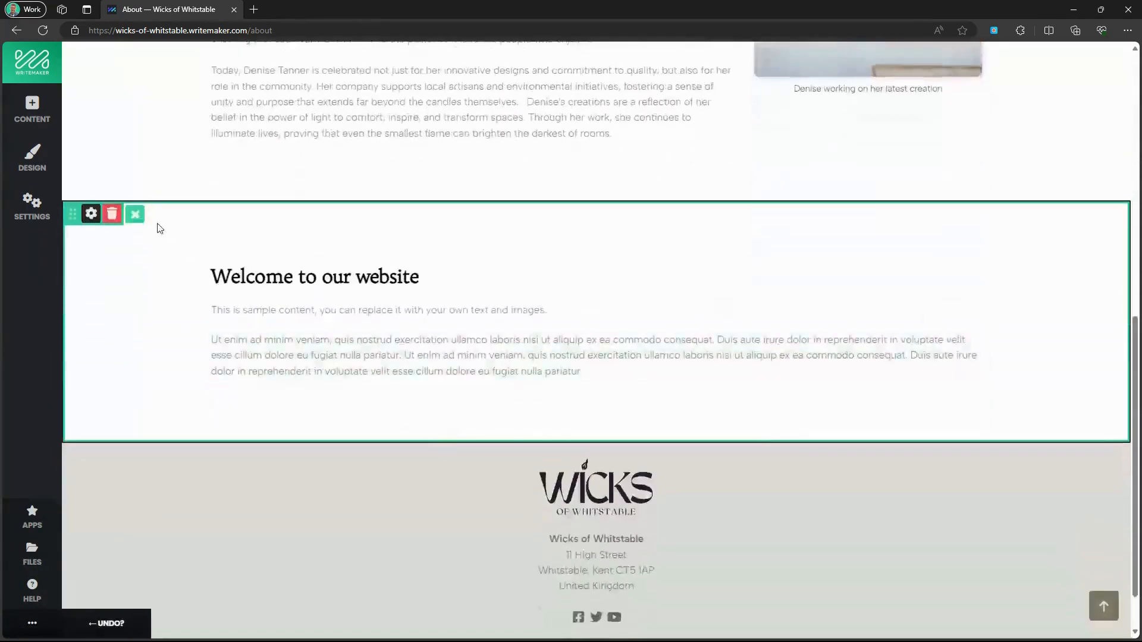
left_click(112, 213)
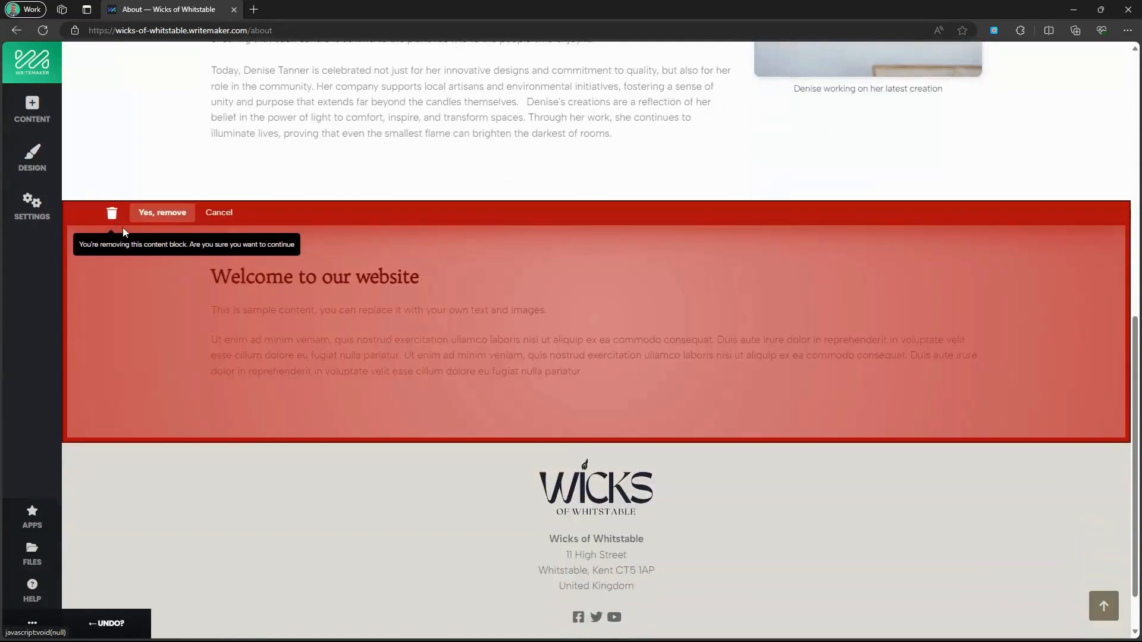
left_click(156, 215)
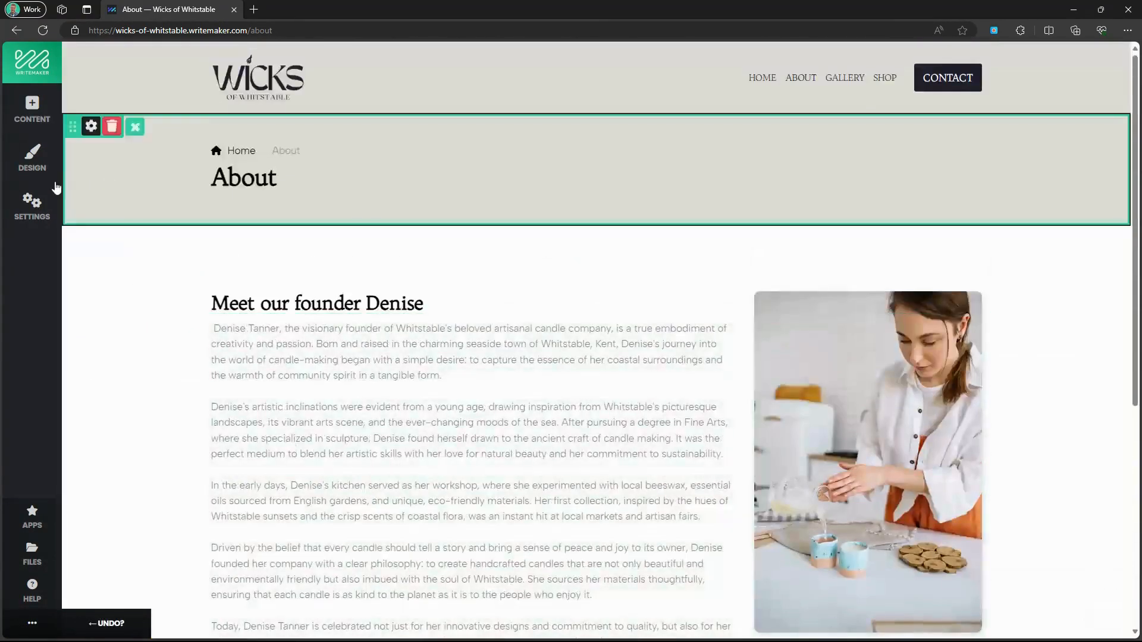
left_click(36, 203)
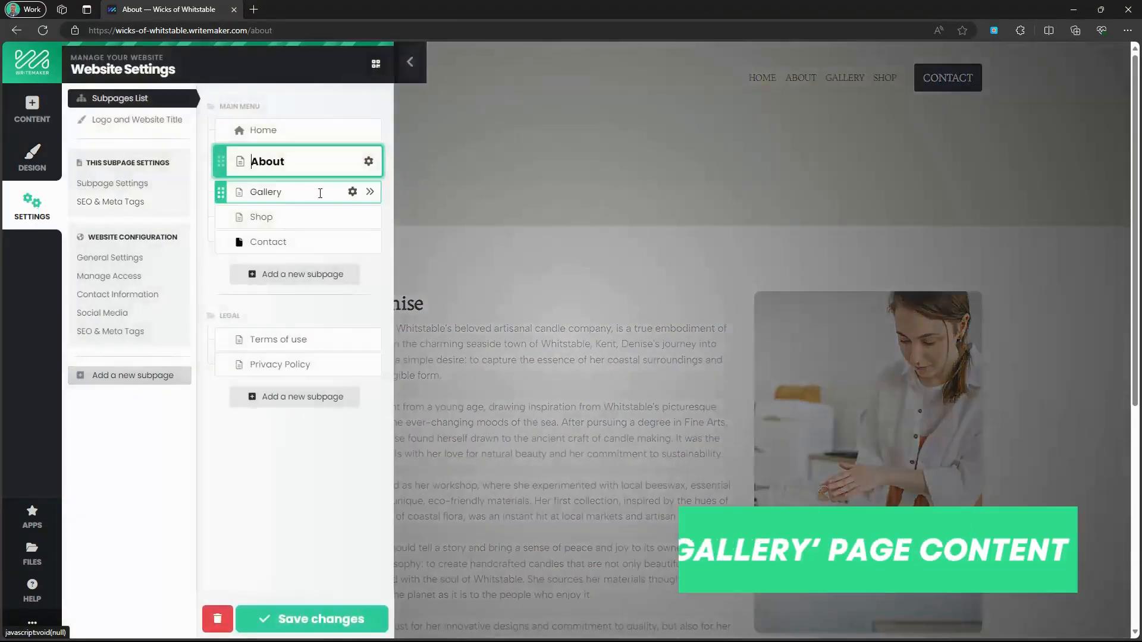
Open the Gallery page and give its title banner a light grey background with Dark Background off.
left_click(373, 189)
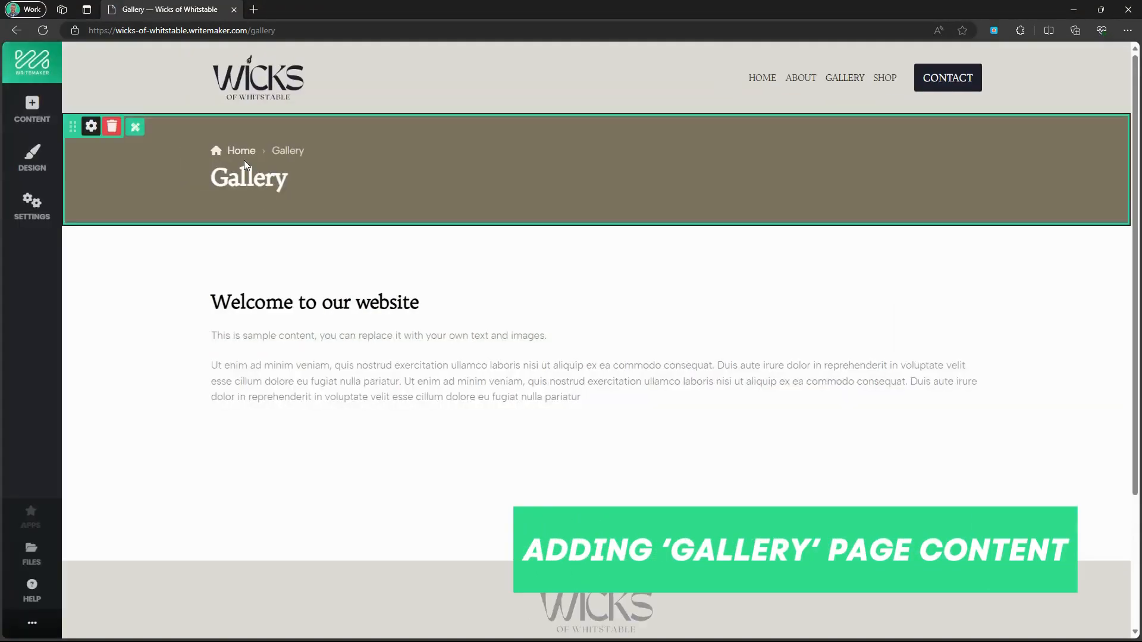
left_click(91, 126)
left_click(297, 173)
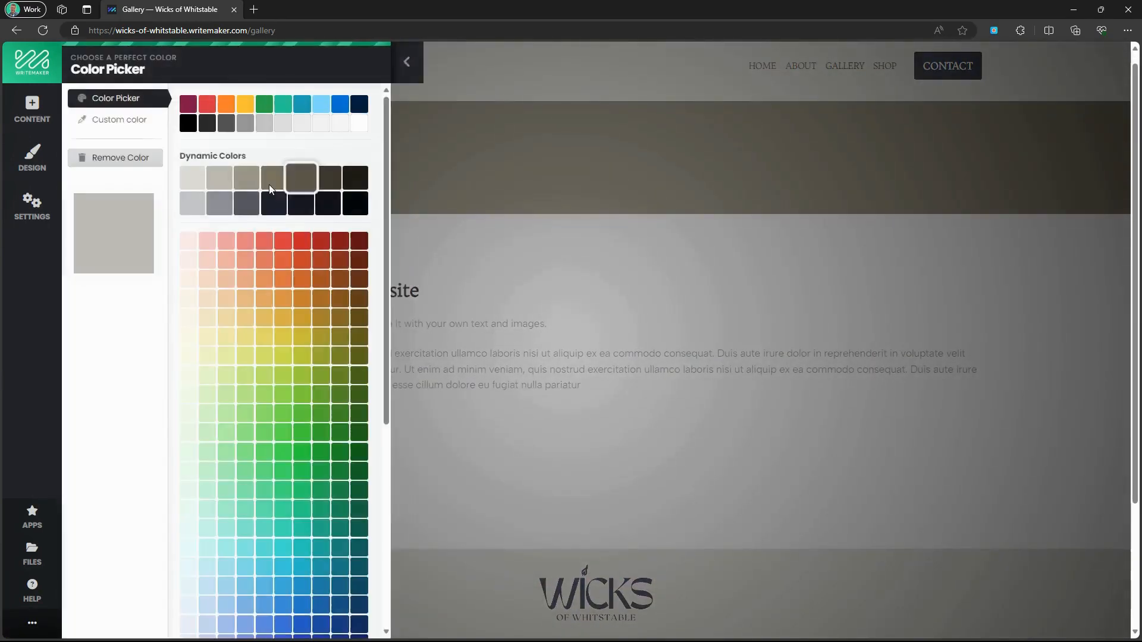
left_click(193, 173)
left_click(370, 276)
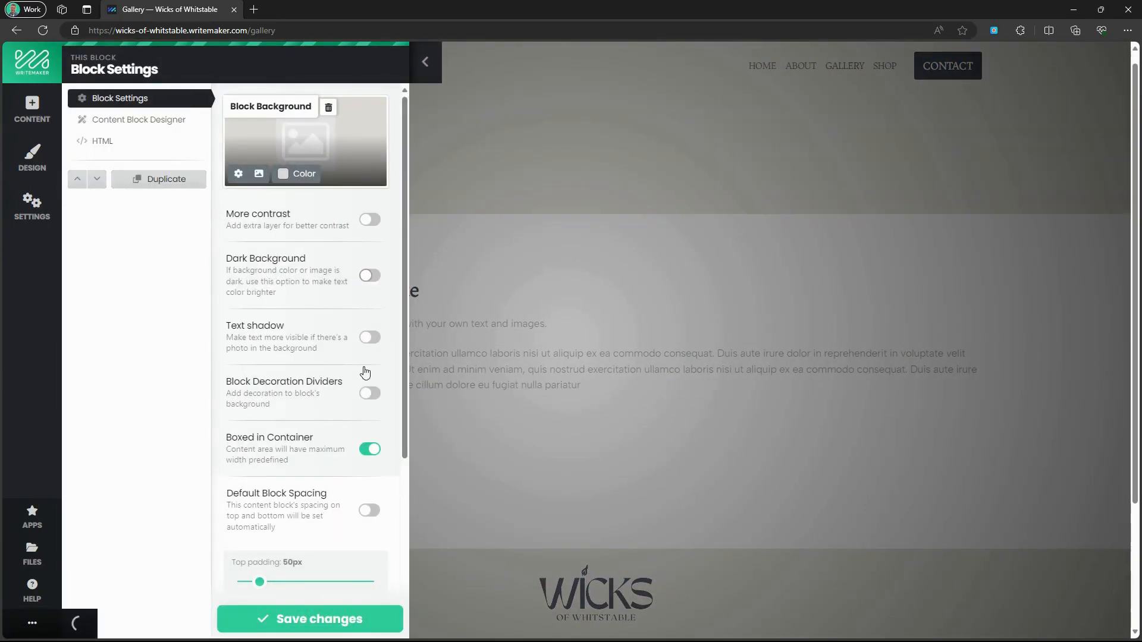
left_click(342, 621)
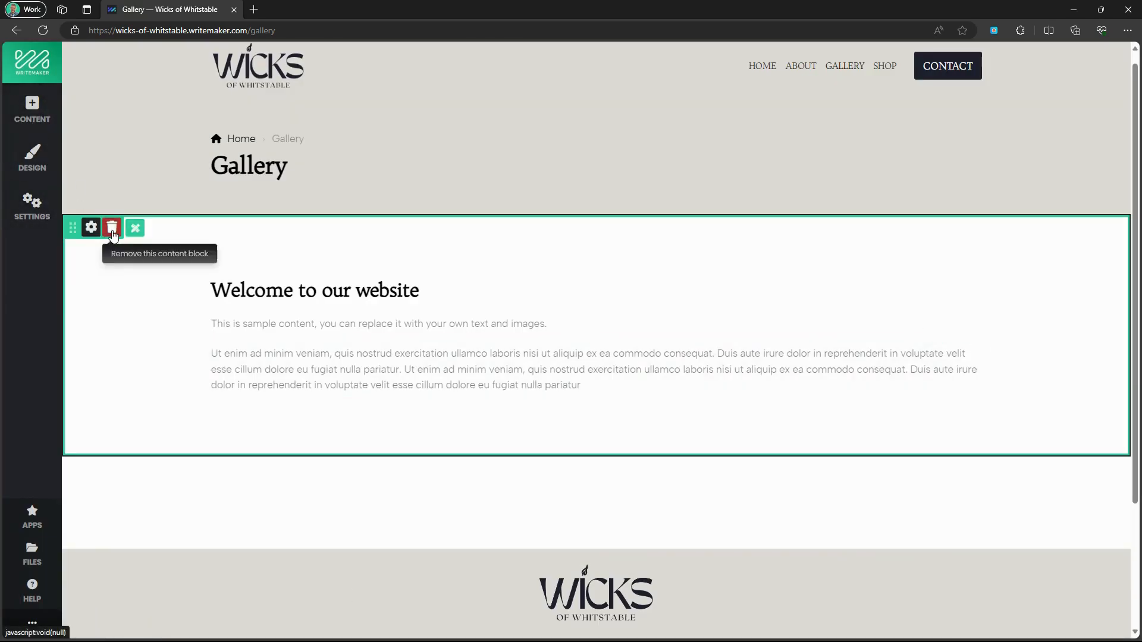
left_click(112, 227)
Remove the sample welcome block and insert the existing 'My First Gallery' photo gallery app.
left_click(140, 232)
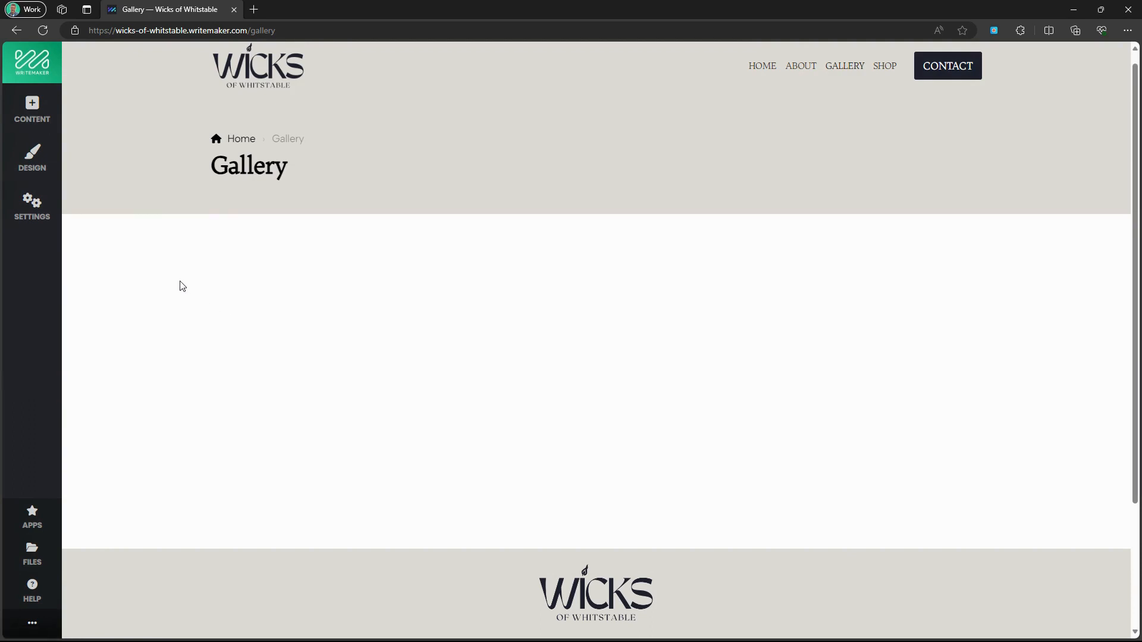
left_click(34, 119)
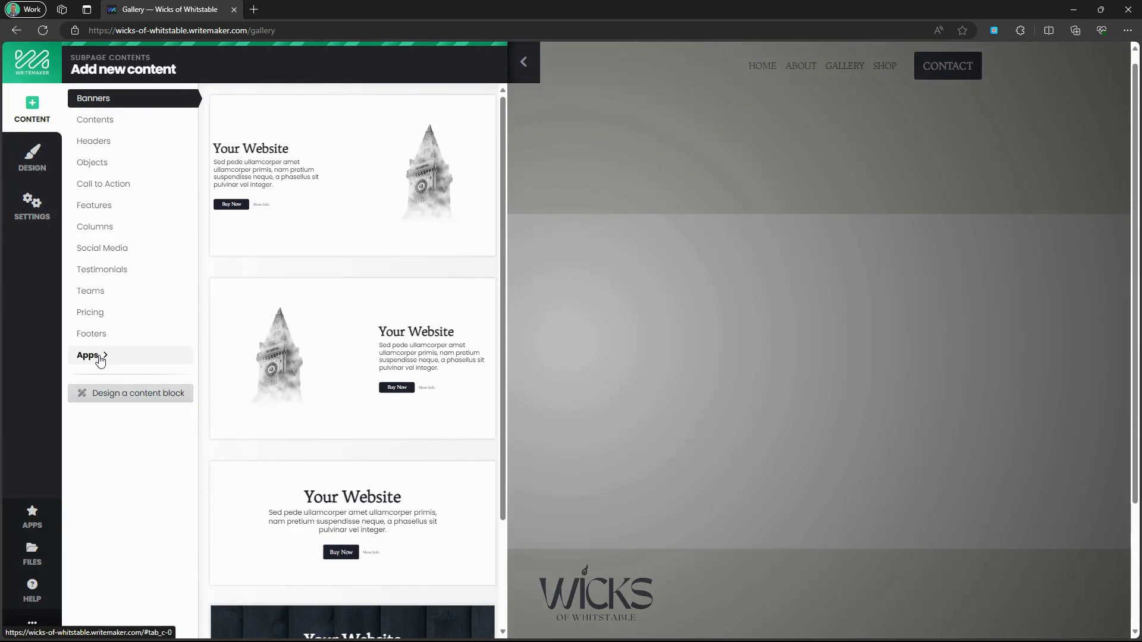
left_click(100, 359)
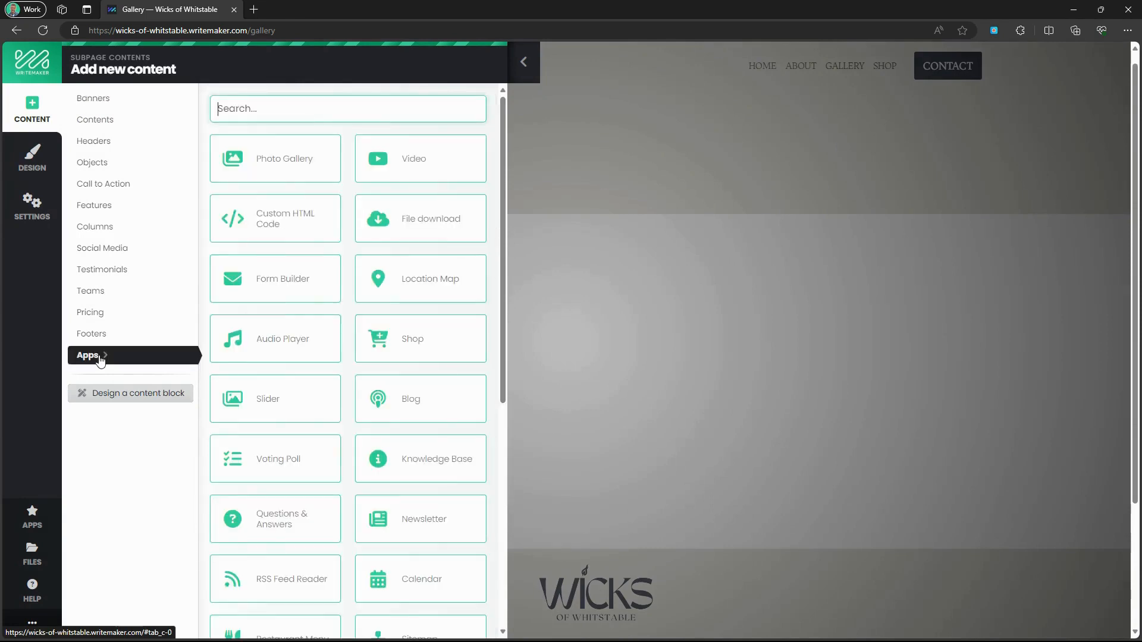
left_click(265, 168)
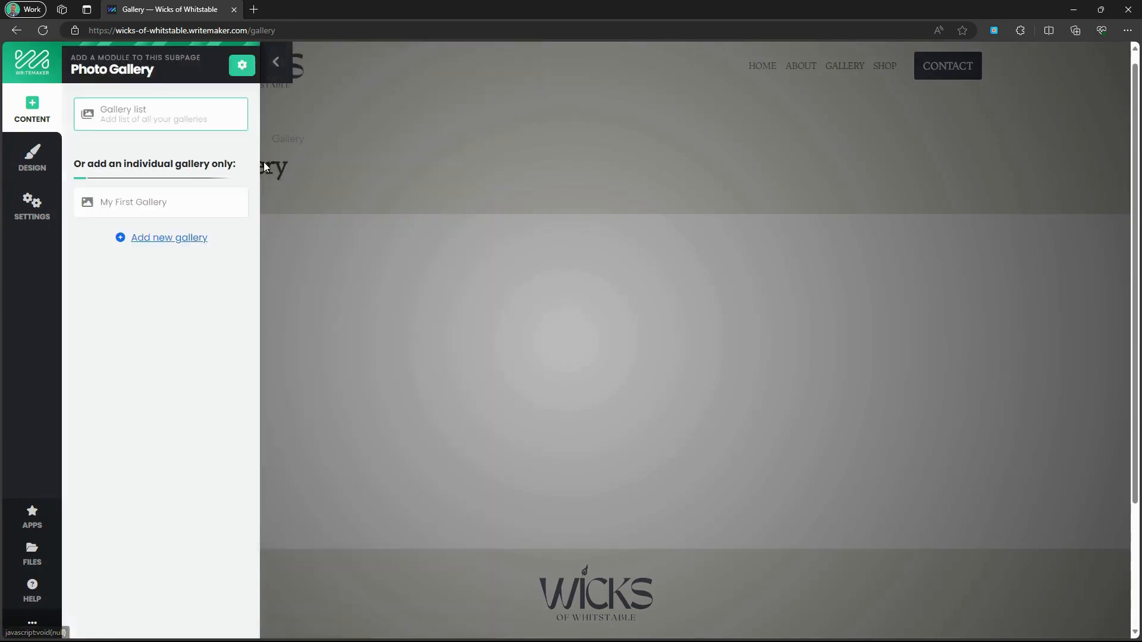
left_click(160, 206)
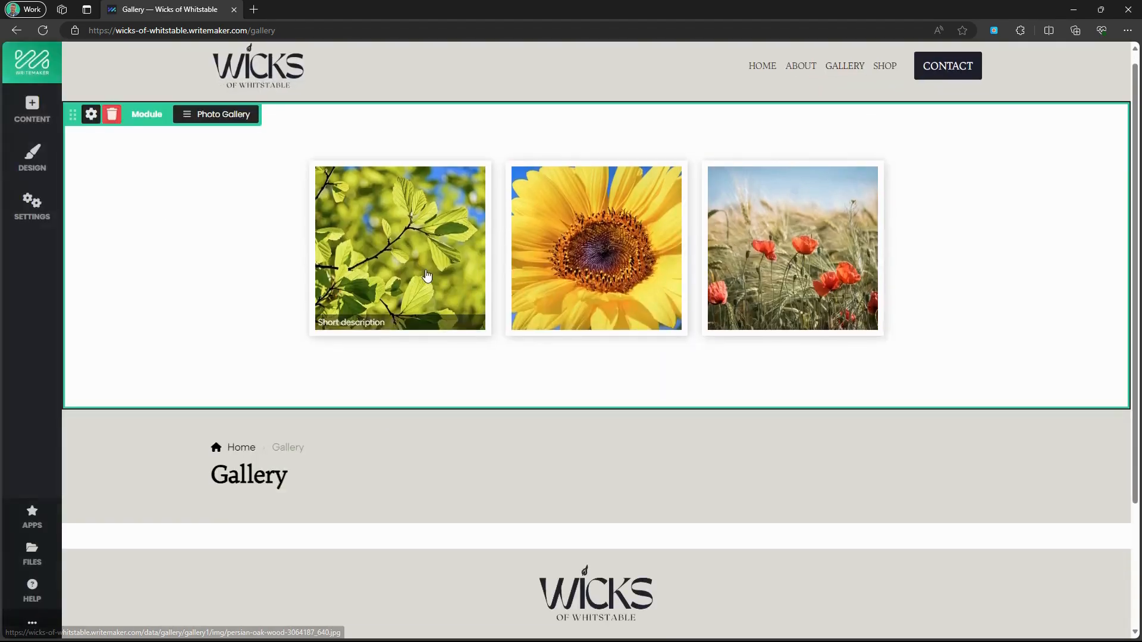
left_click(218, 117)
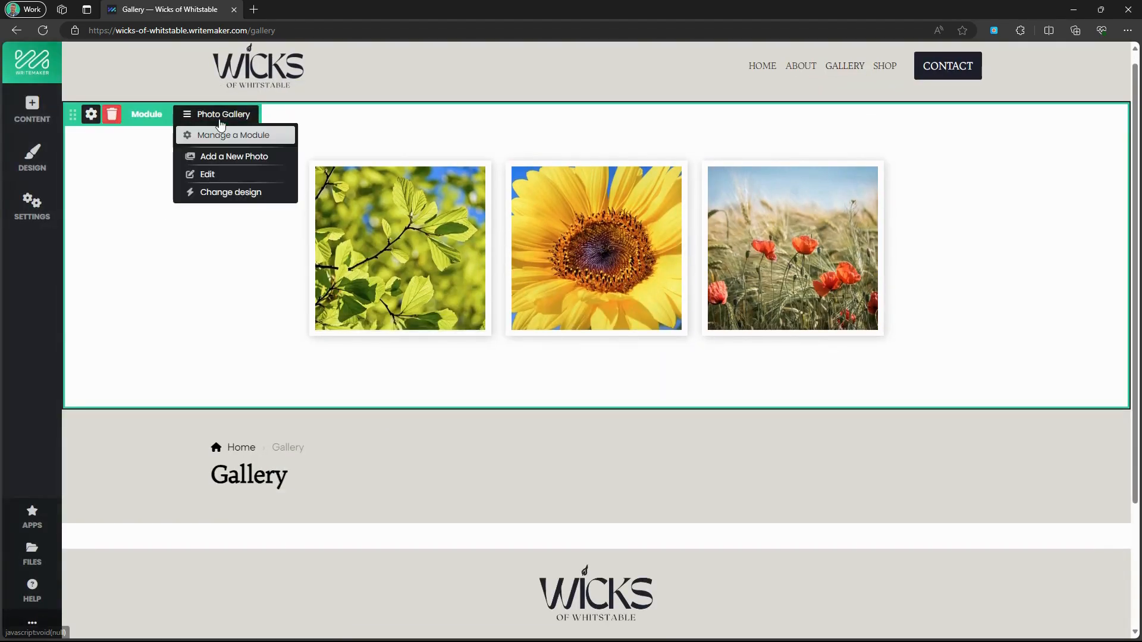
Delete the leaf, sunflower and poppy sample photos from the gallery.
left_click(224, 174)
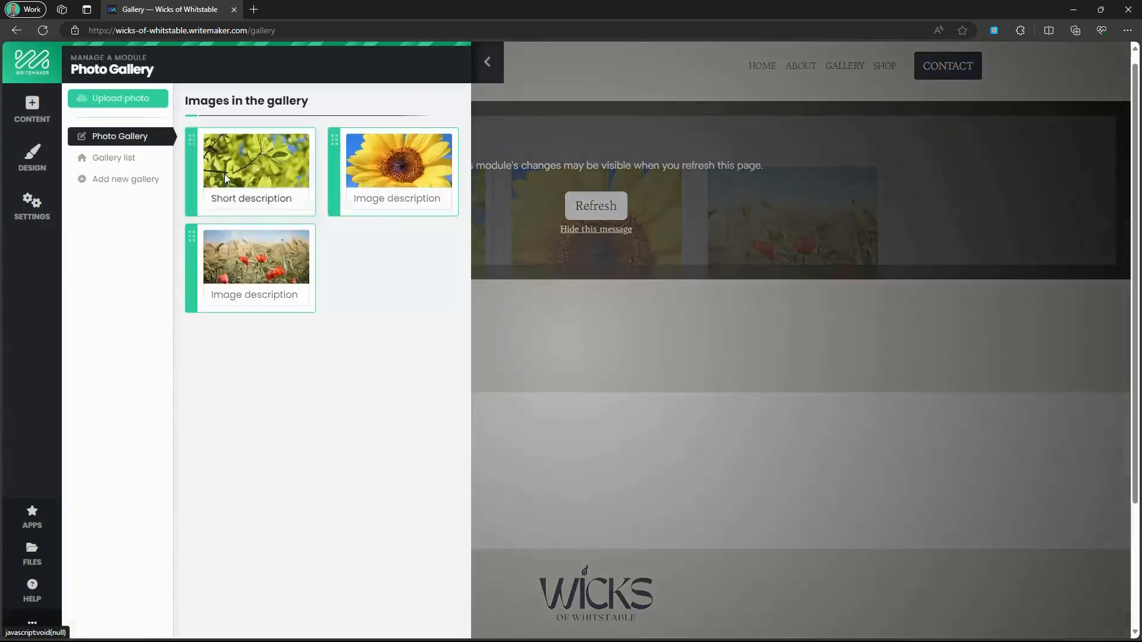
left_click(302, 142)
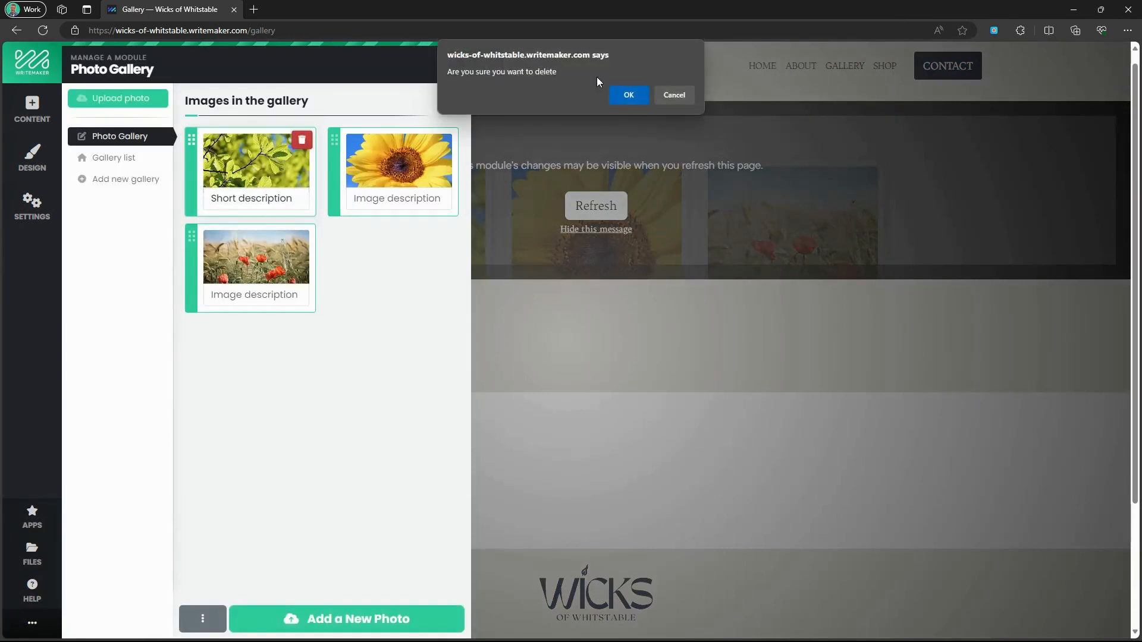
key("Return")
left_click(299, 147)
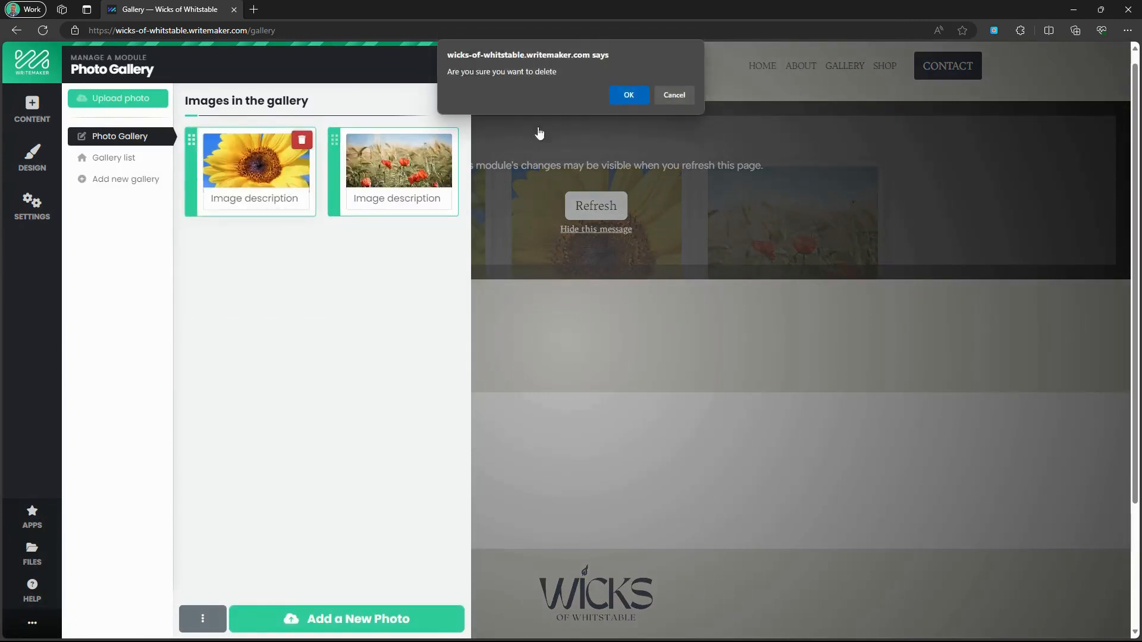
key("Return")
left_click(302, 141)
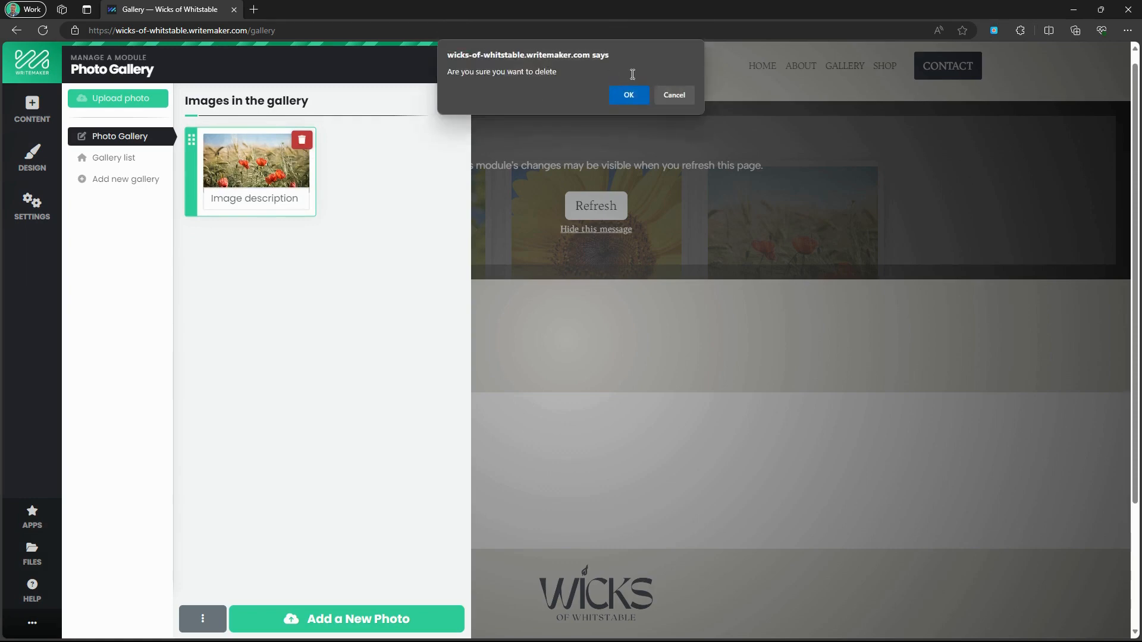
left_click(629, 96)
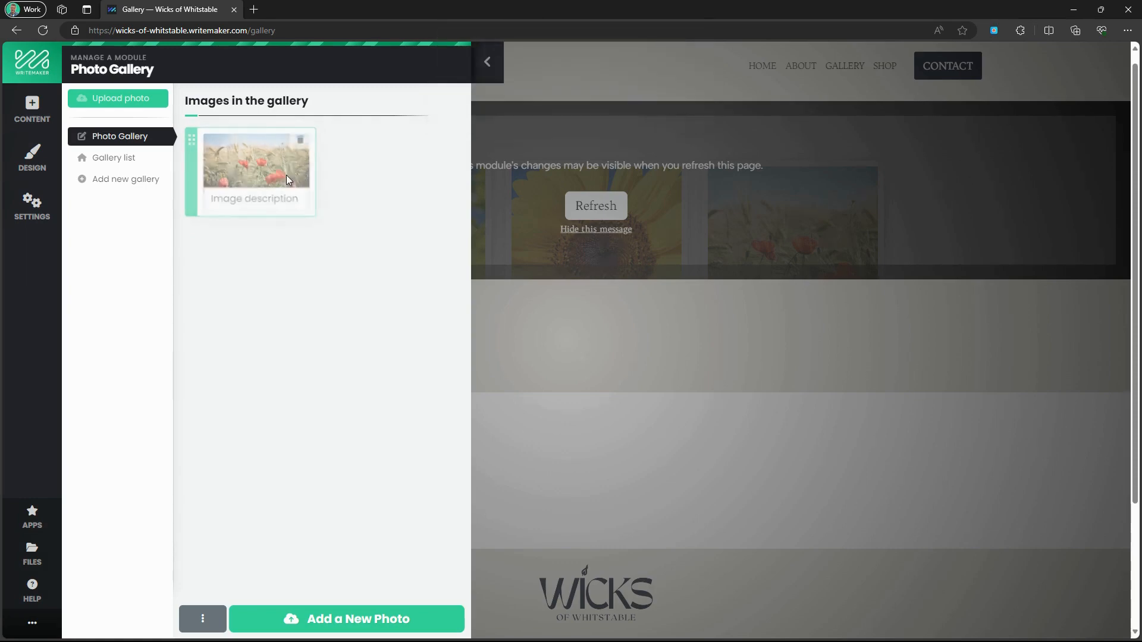
Upload all eleven candle-making and product photos into the gallery and close the manager.
left_click(341, 615)
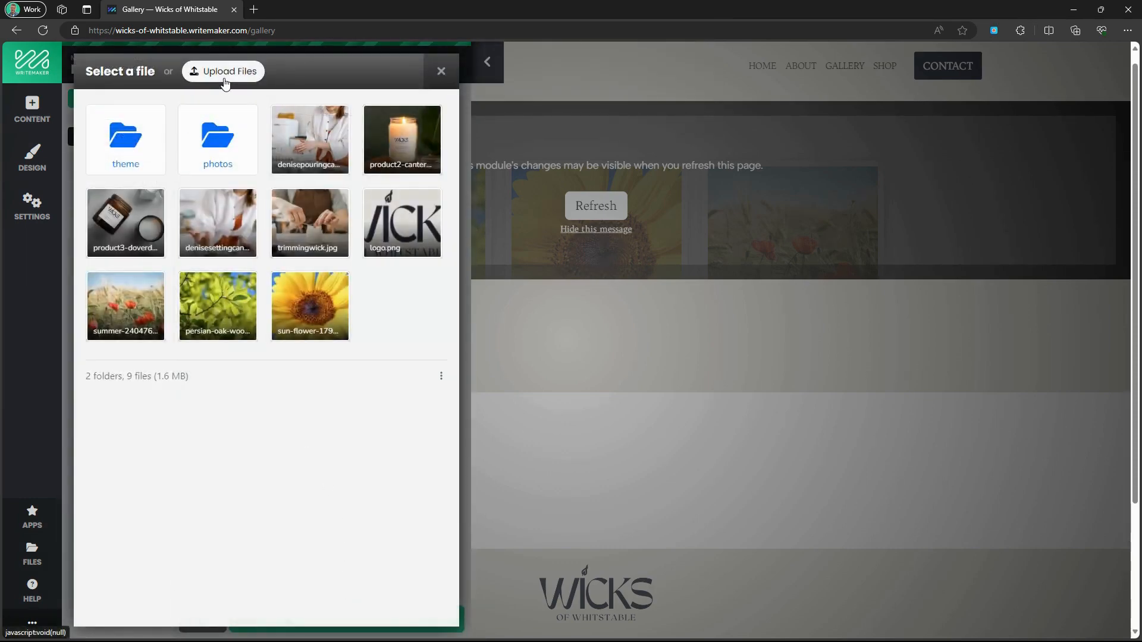
left_click(224, 81)
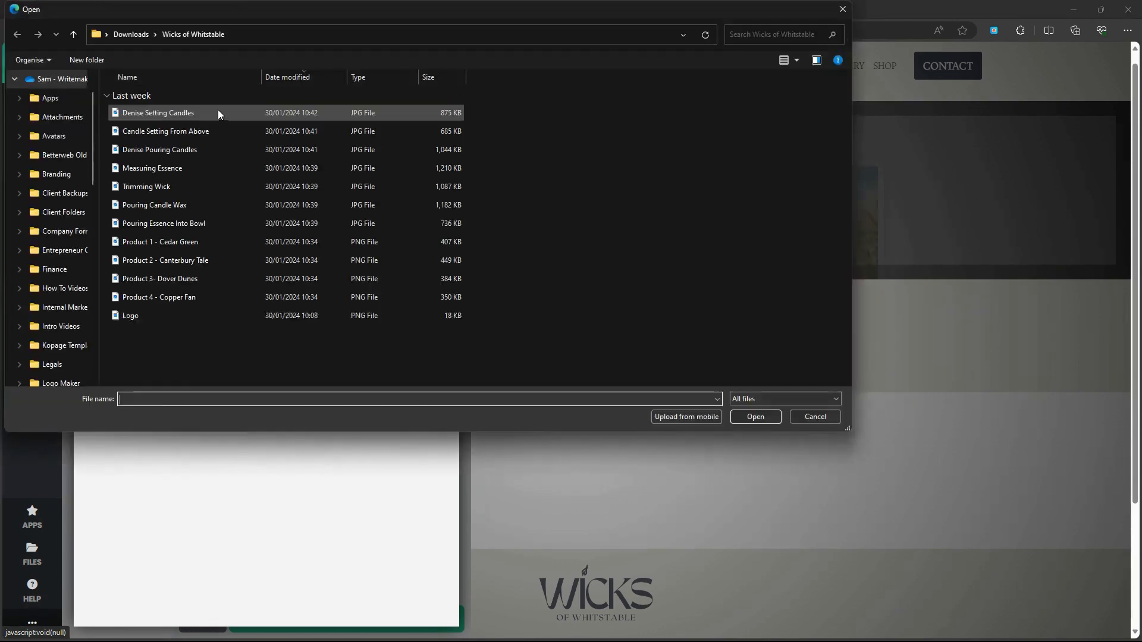
left_click(198, 114)
left_click(176, 297, "shift")
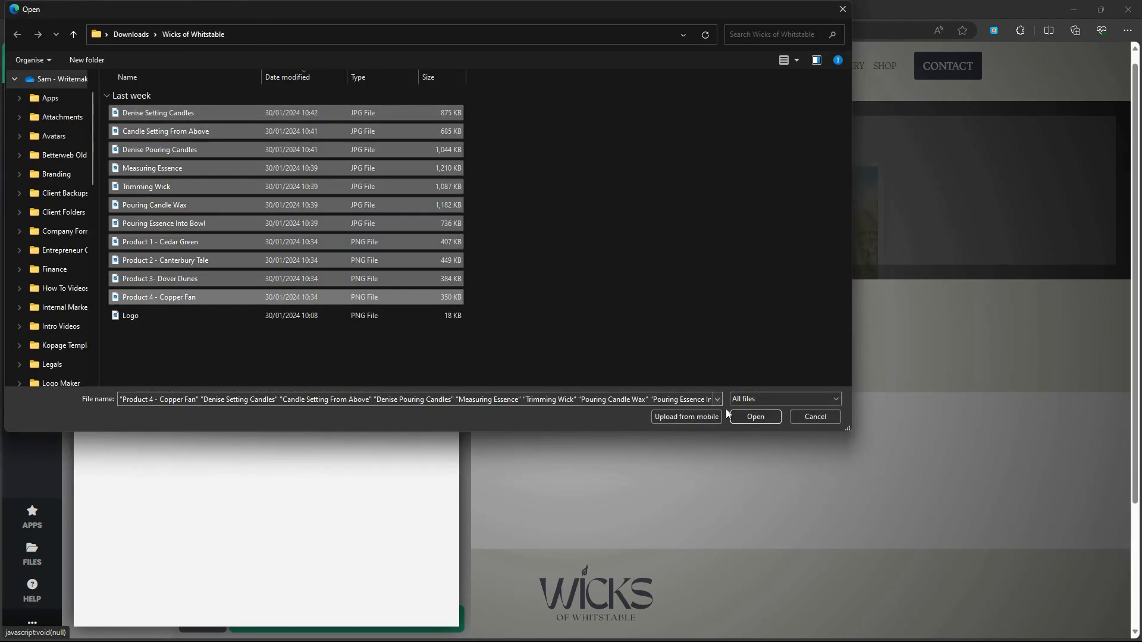
left_click(755, 417)
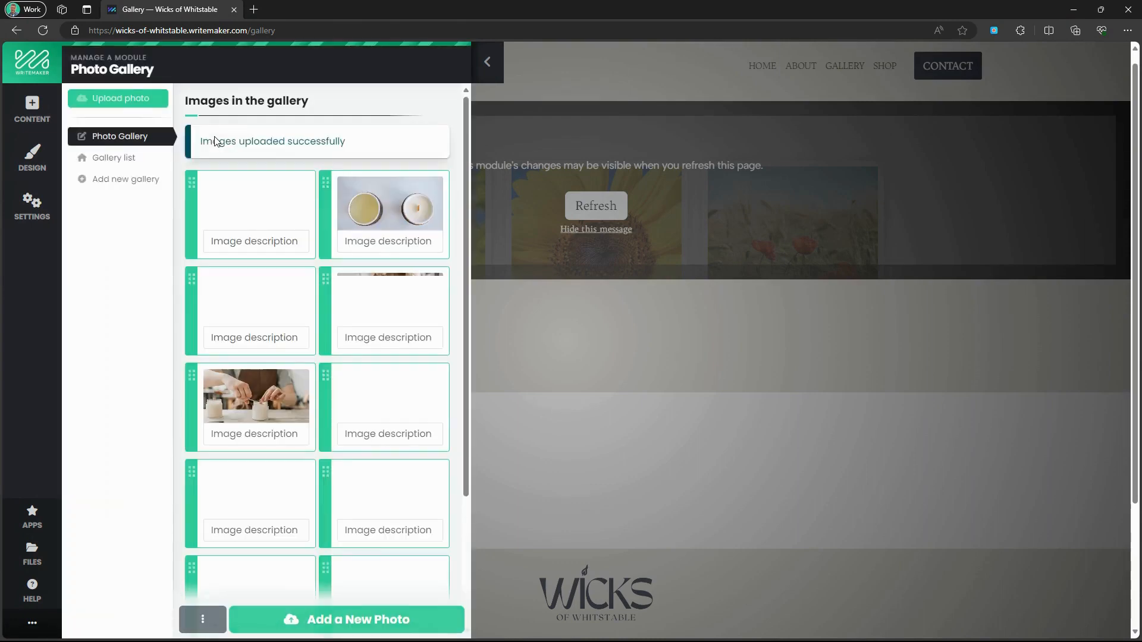
scroll(397, 485, "down", 3)
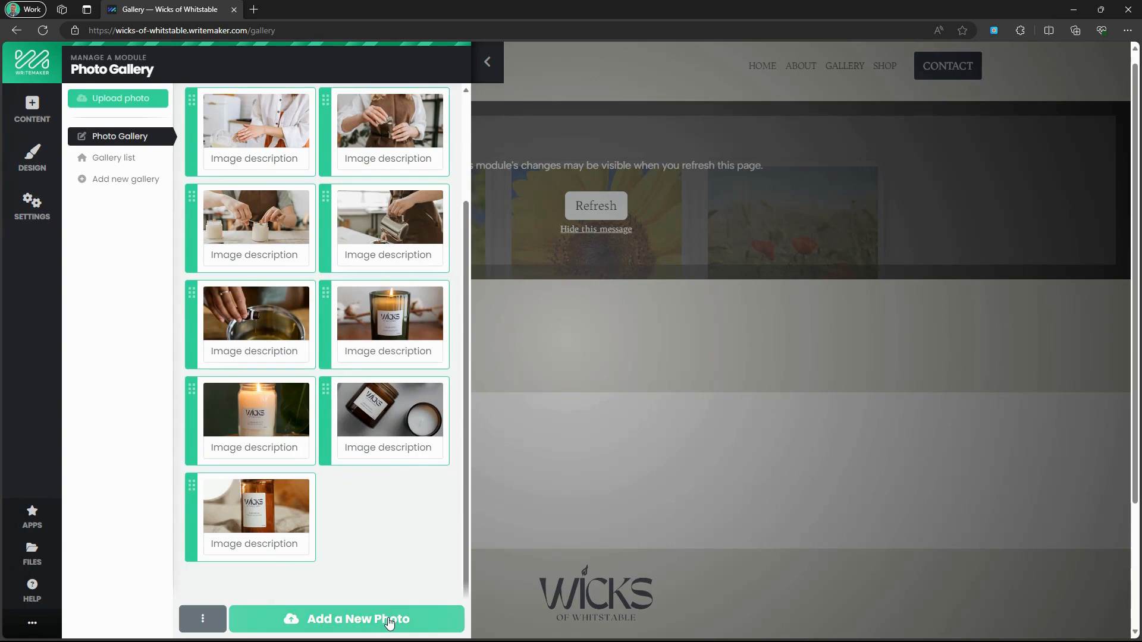
scroll(377, 500, "up", 3)
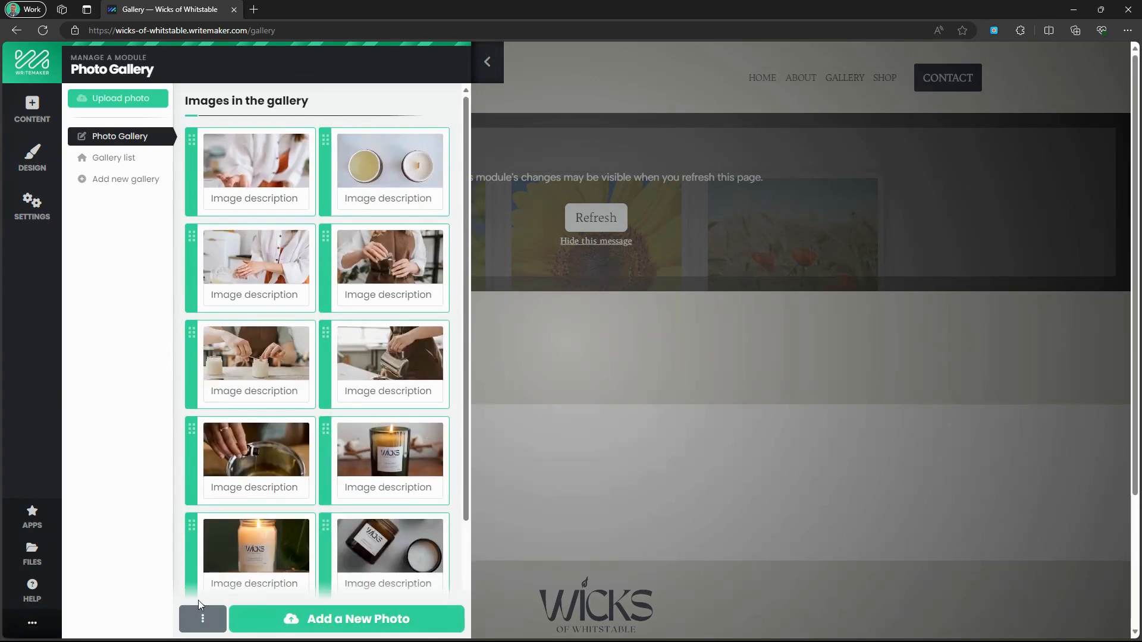
left_click(203, 621)
left_click(203, 621)
left_click(482, 71)
Reload the Gallery page and drag its title banner above the candle photo grid.
left_click(596, 218)
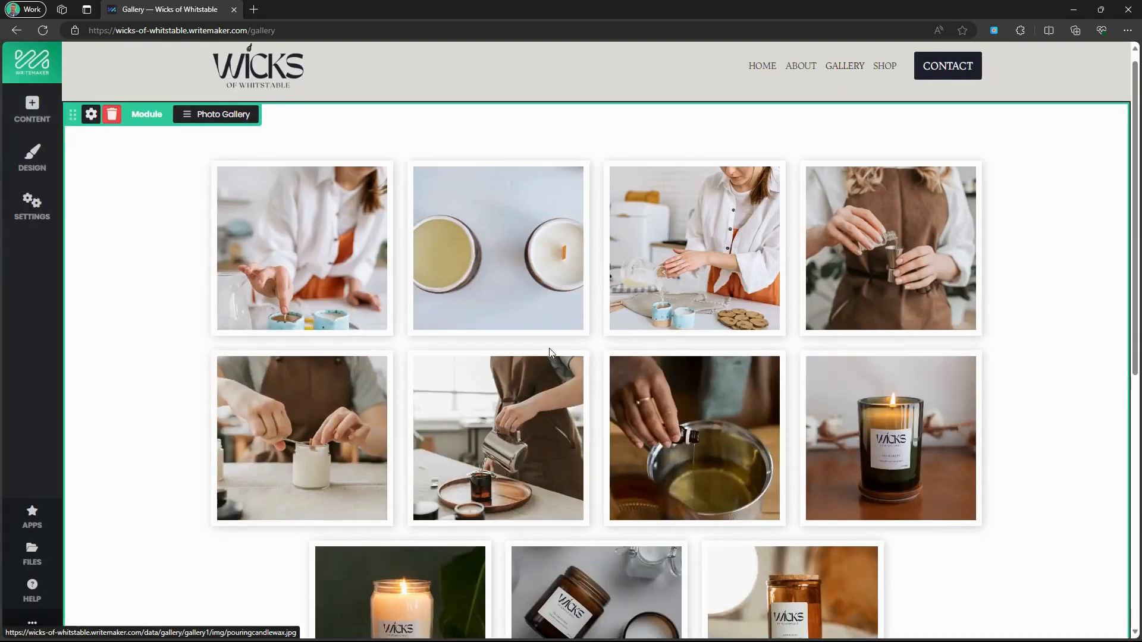
scroll(551, 352, "down", 9)
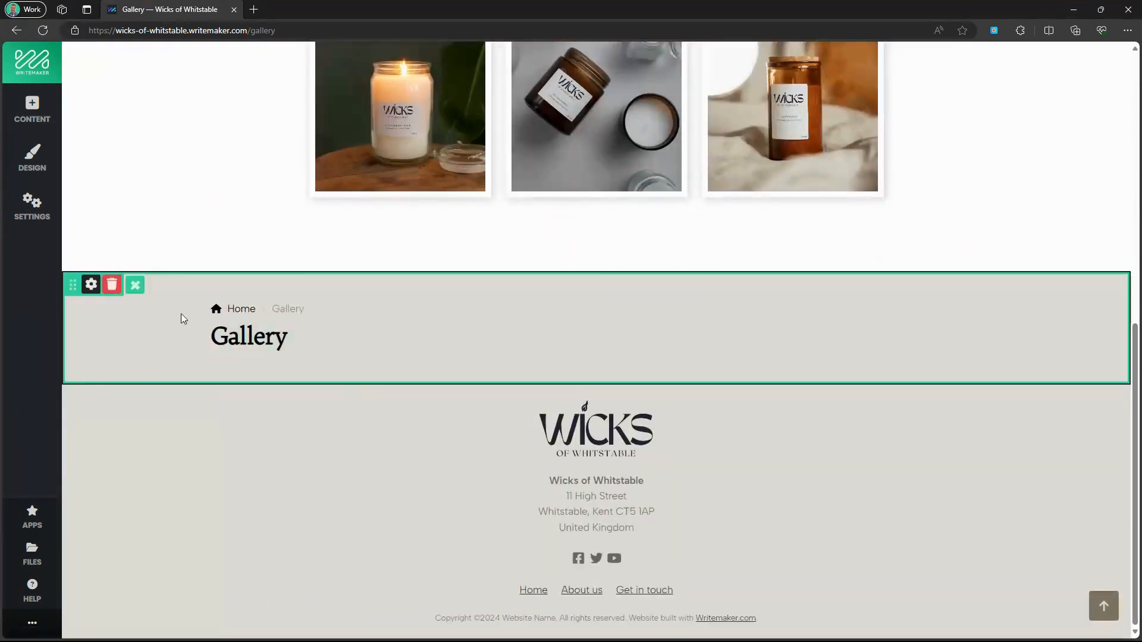
left_click_drag(73, 284, 214, 169)
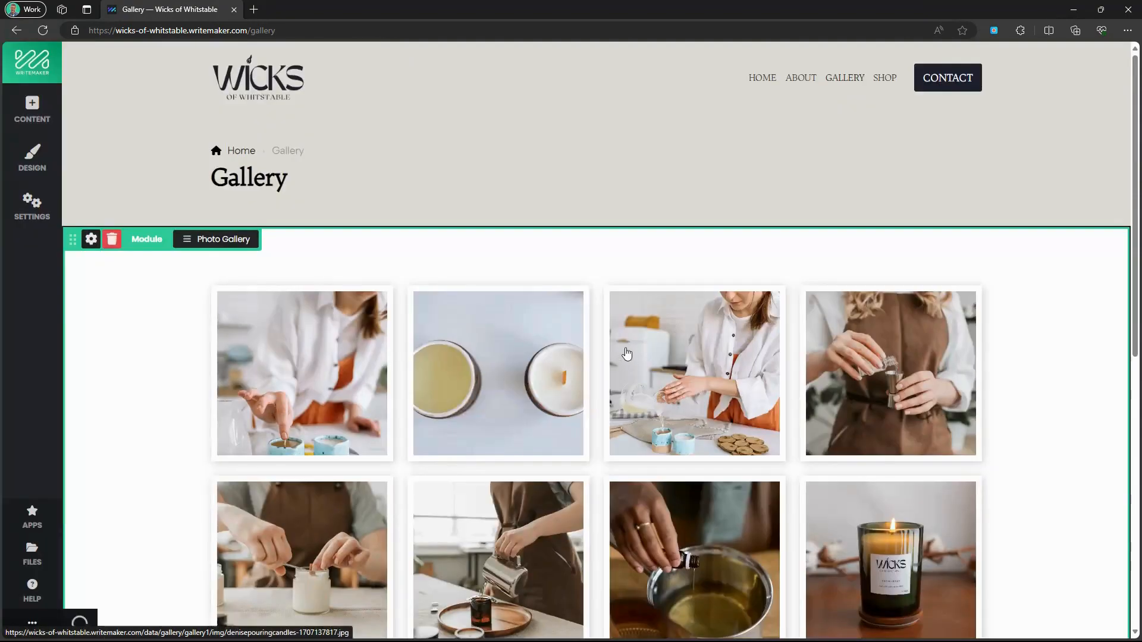
scroll(627, 354, "down", 9)
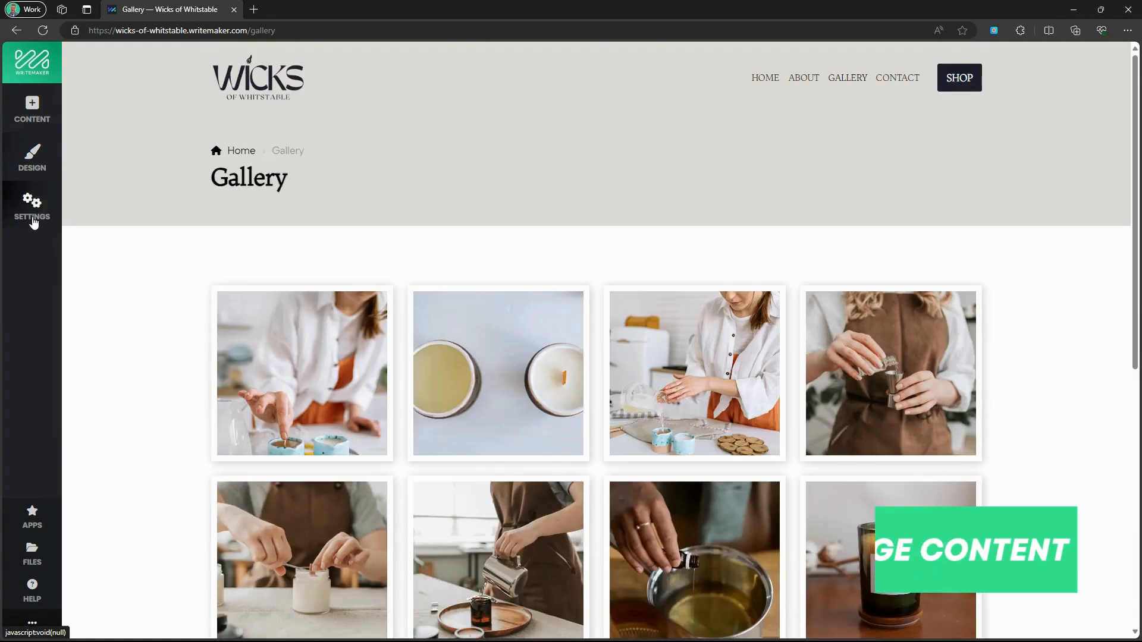
Open the Contact page and give its title banner a light grey background with Dark Background off.
left_click(32, 205)
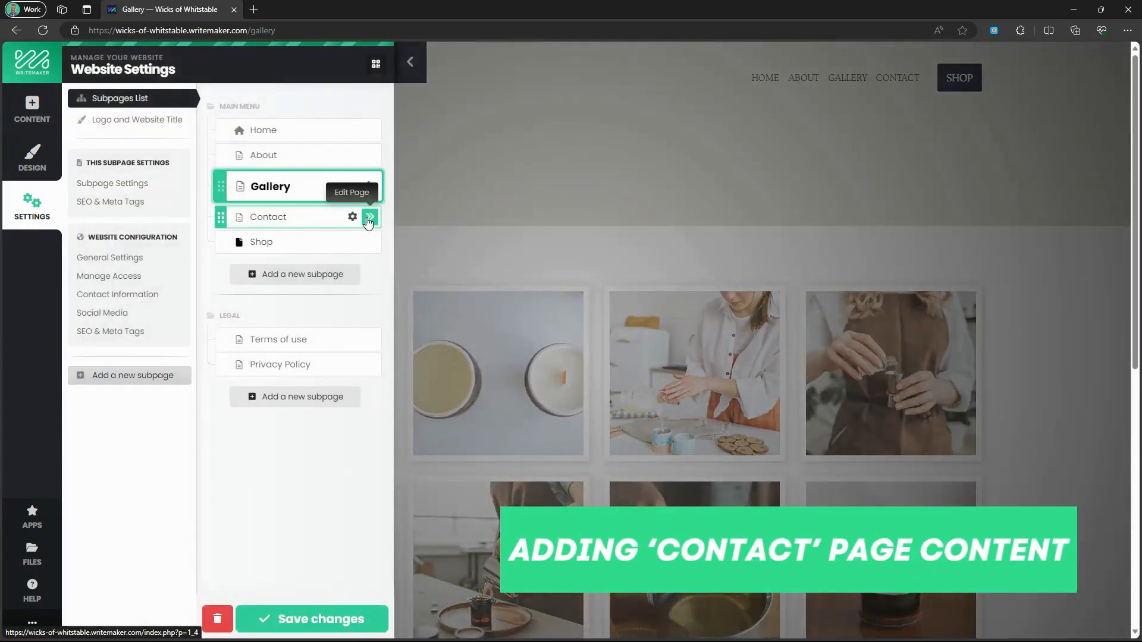
left_click(369, 220)
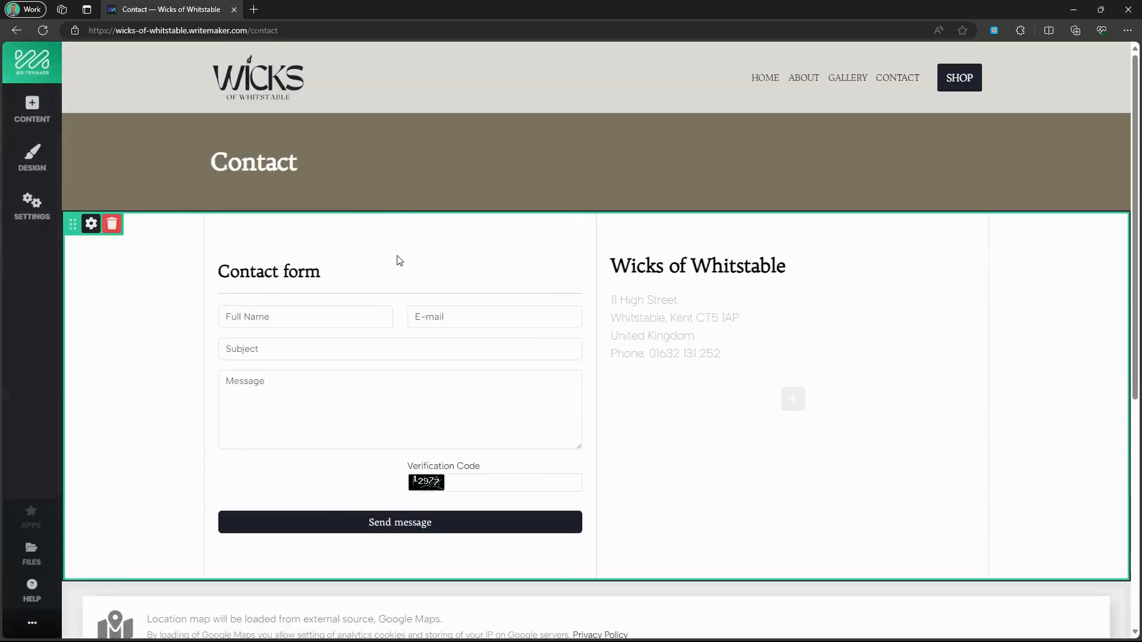
left_click(91, 133)
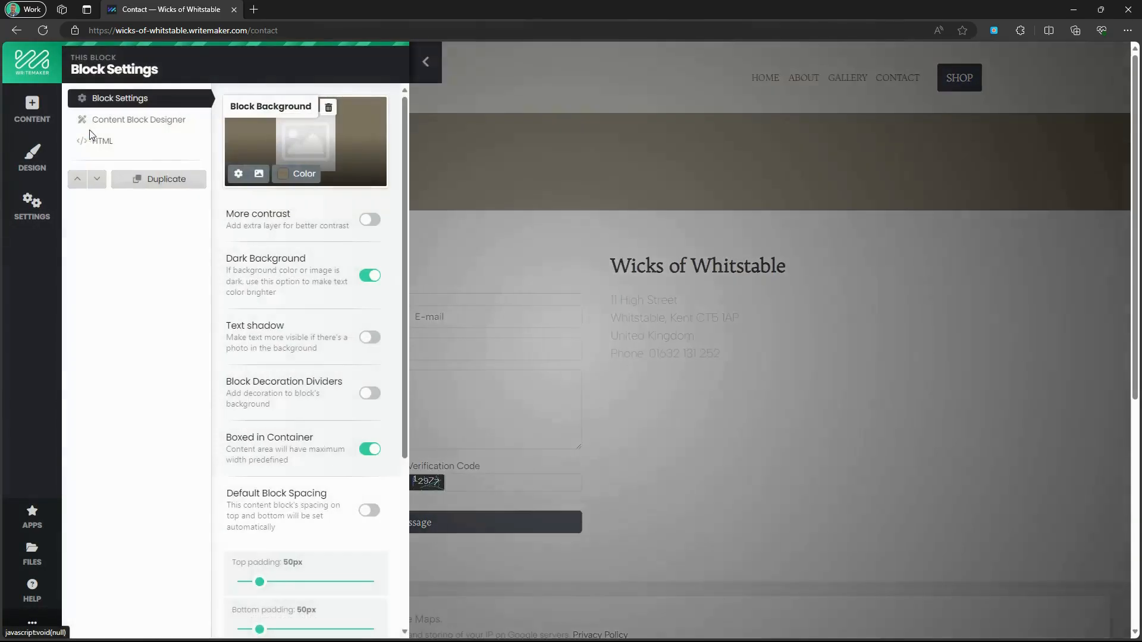
left_click(309, 175)
left_click(185, 186)
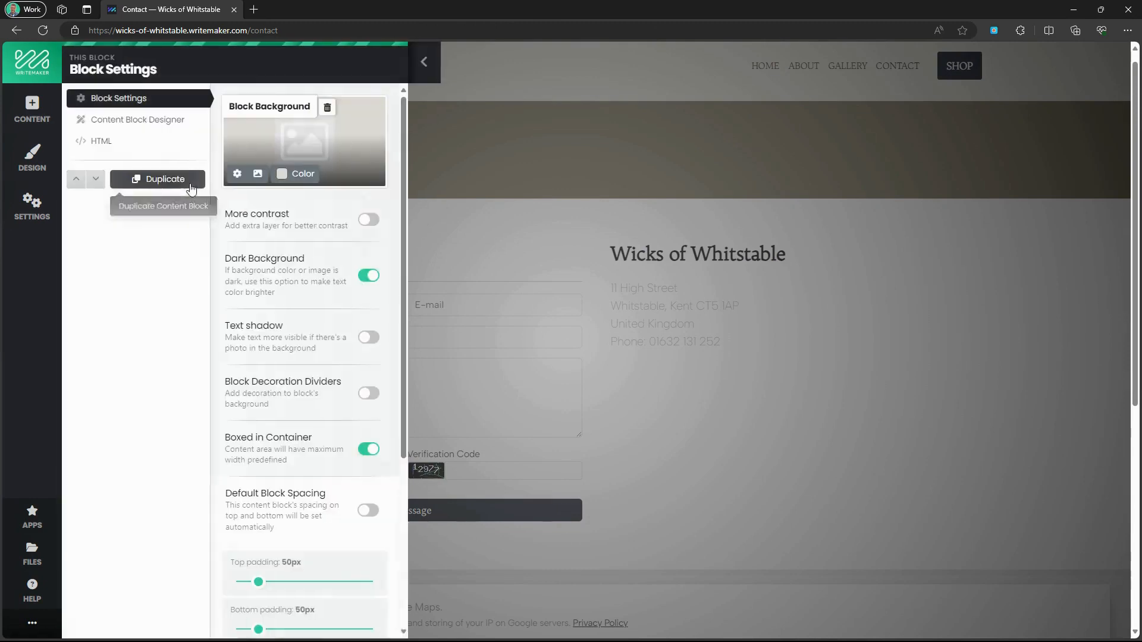
left_click(369, 275)
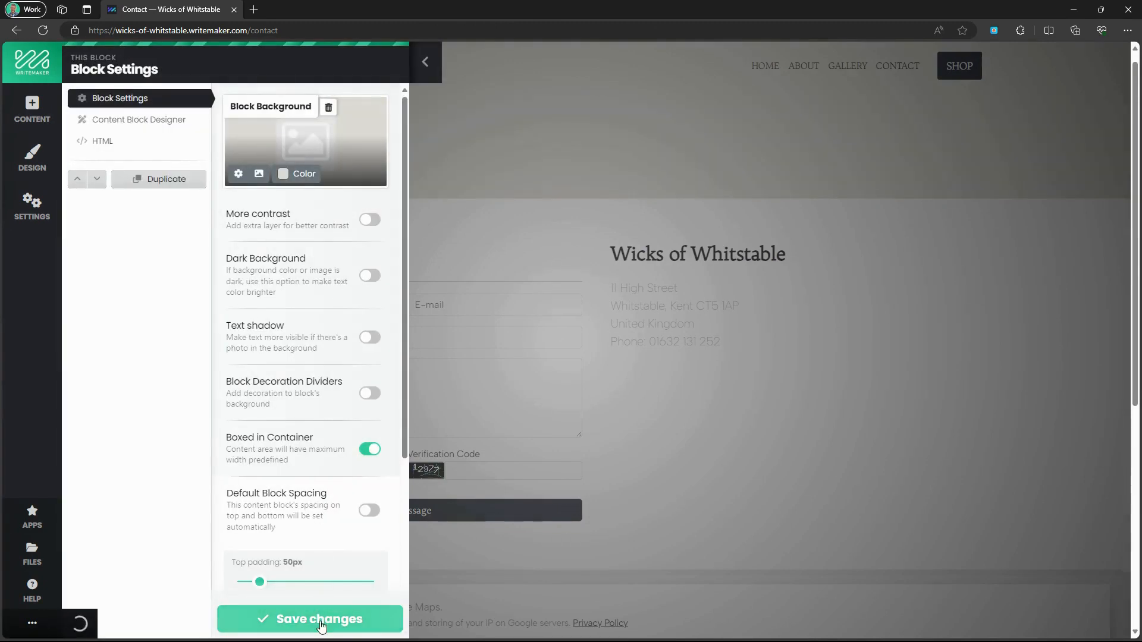
left_click(320, 622)
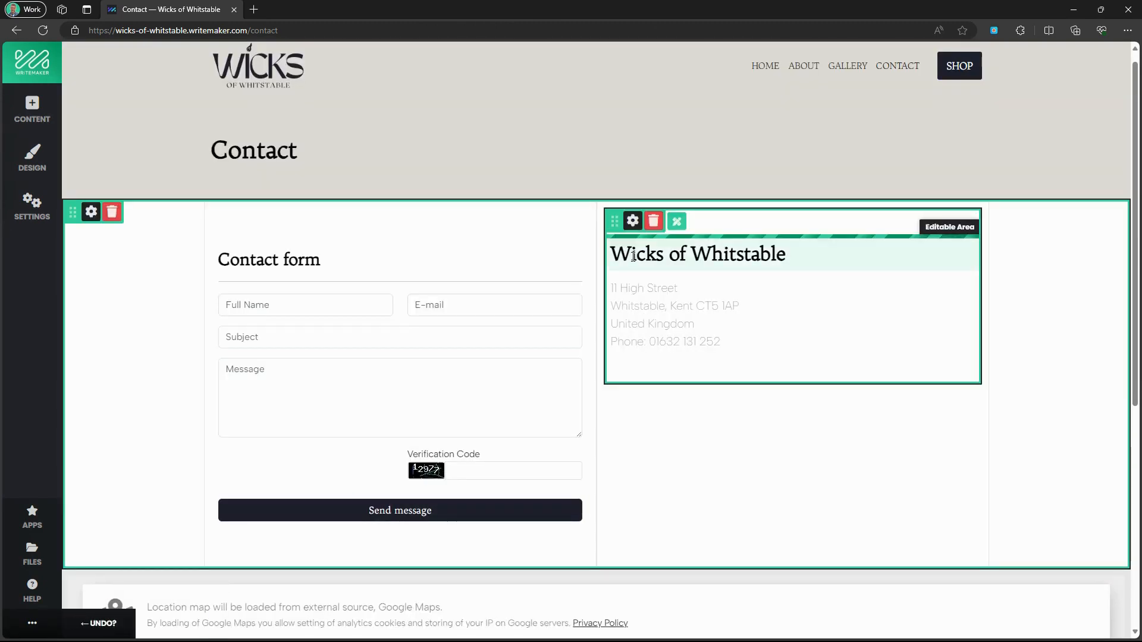
Select all the address and phone lines and colour them black.
left_click(654, 316)
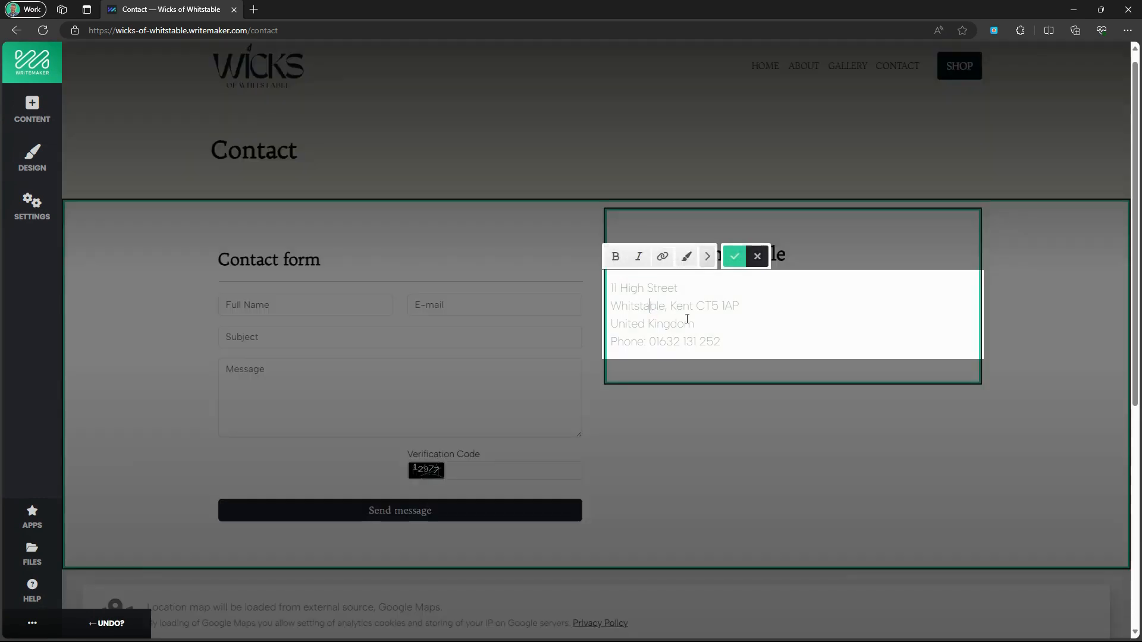
key("ctrl+a")
left_click(687, 256)
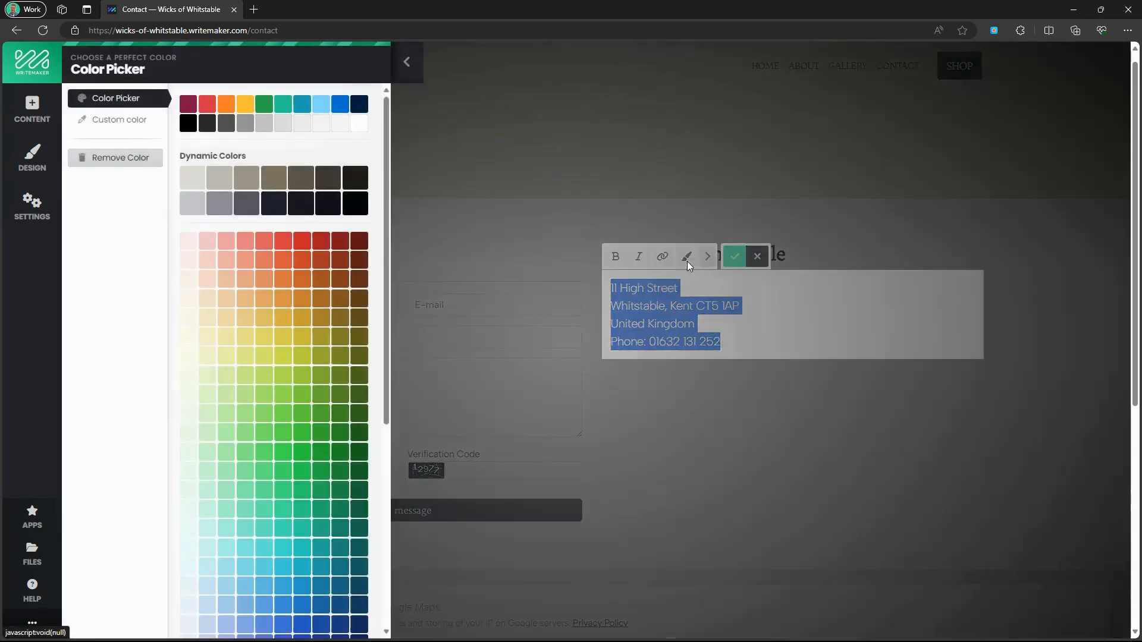
left_click(359, 197)
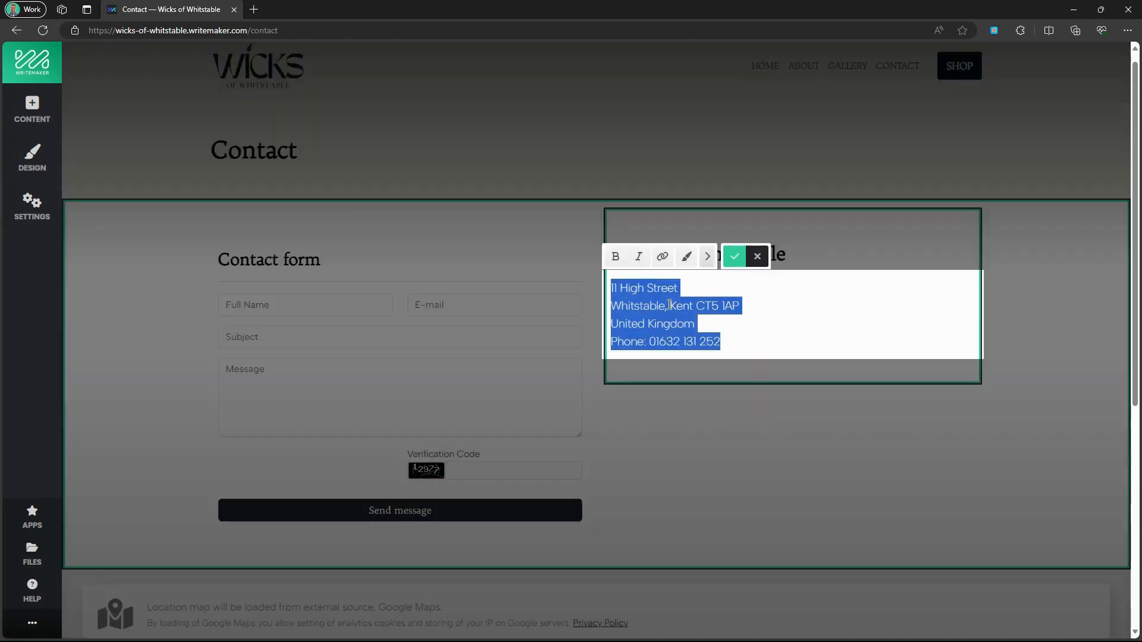
left_click(735, 256)
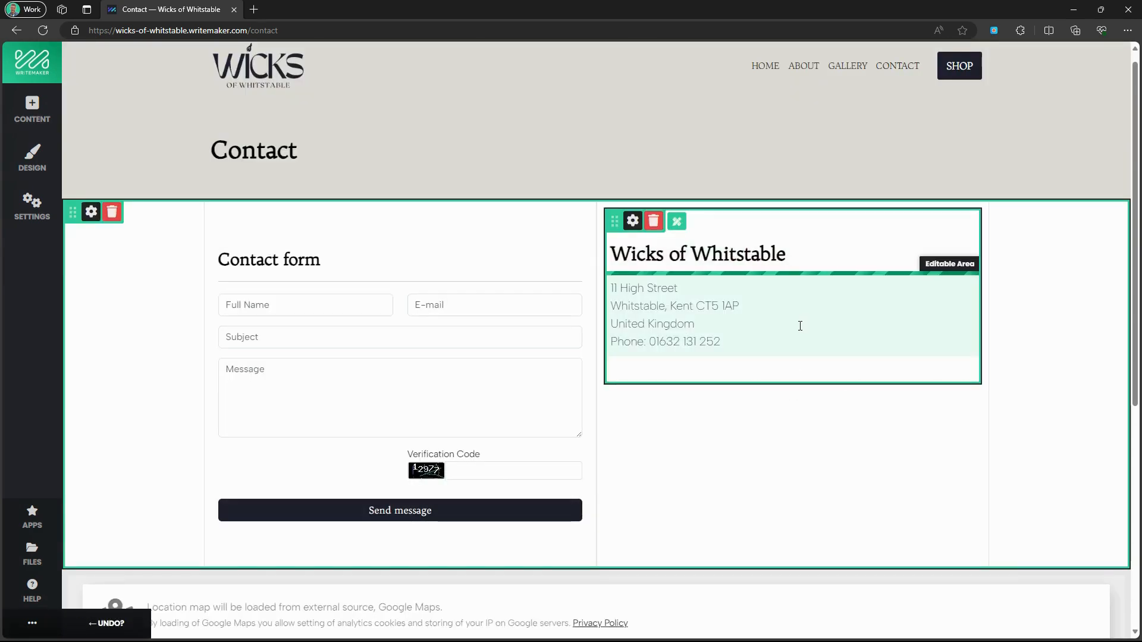
Let the Contact page map load and cycle its design to the full-colour style.
scroll(520, 339, "down", 3)
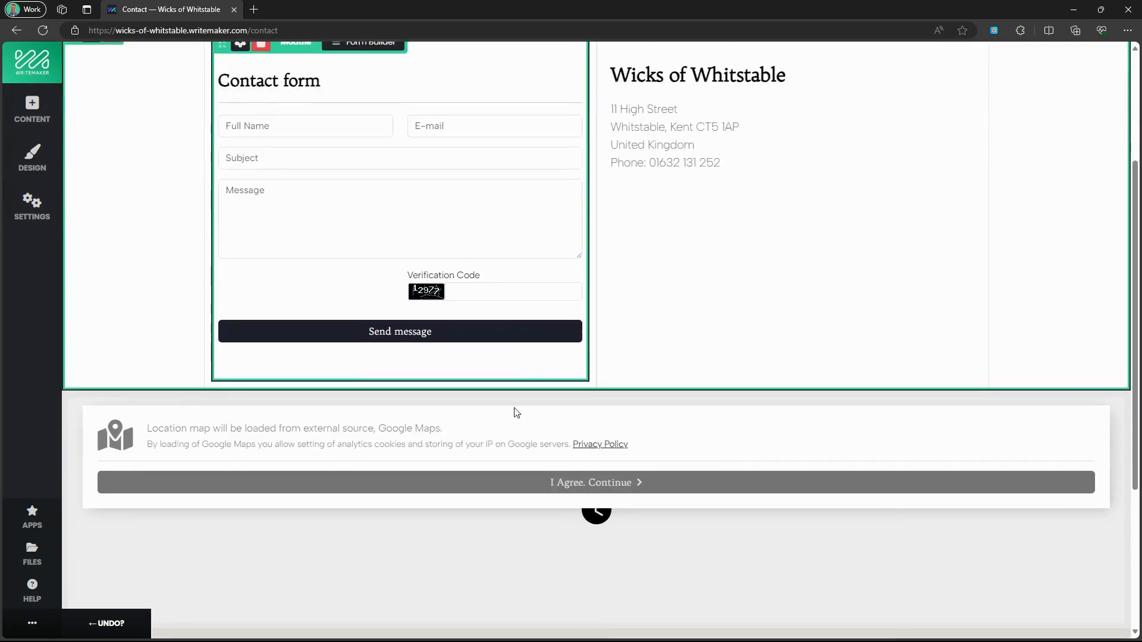
left_click(515, 485)
scroll(366, 391, "down", 2)
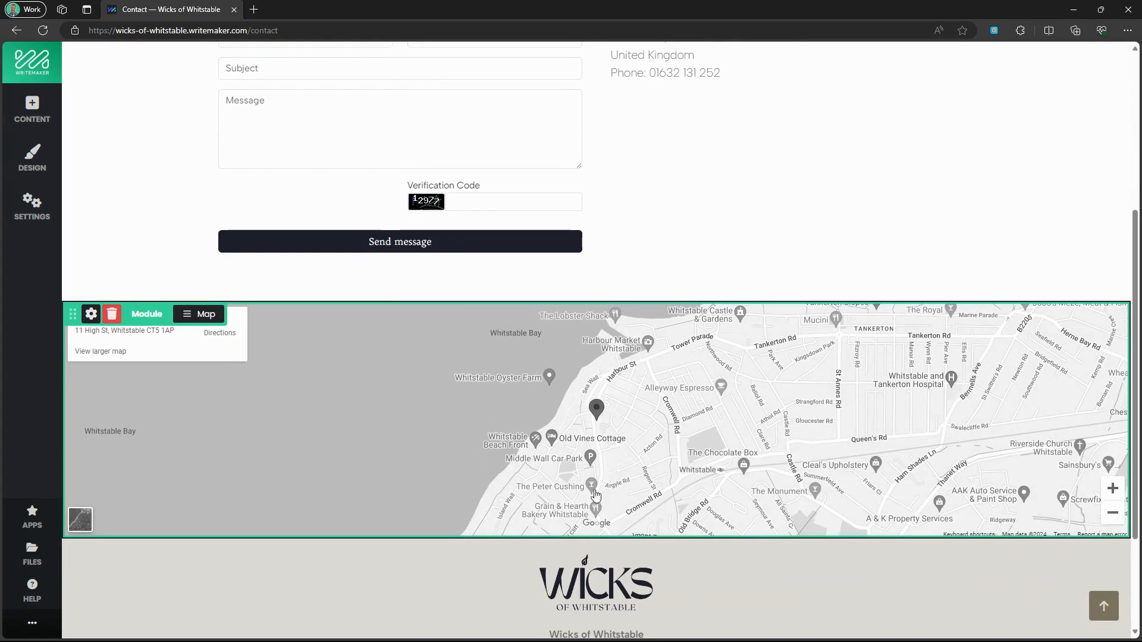
scroll(418, 379, "up", 5)
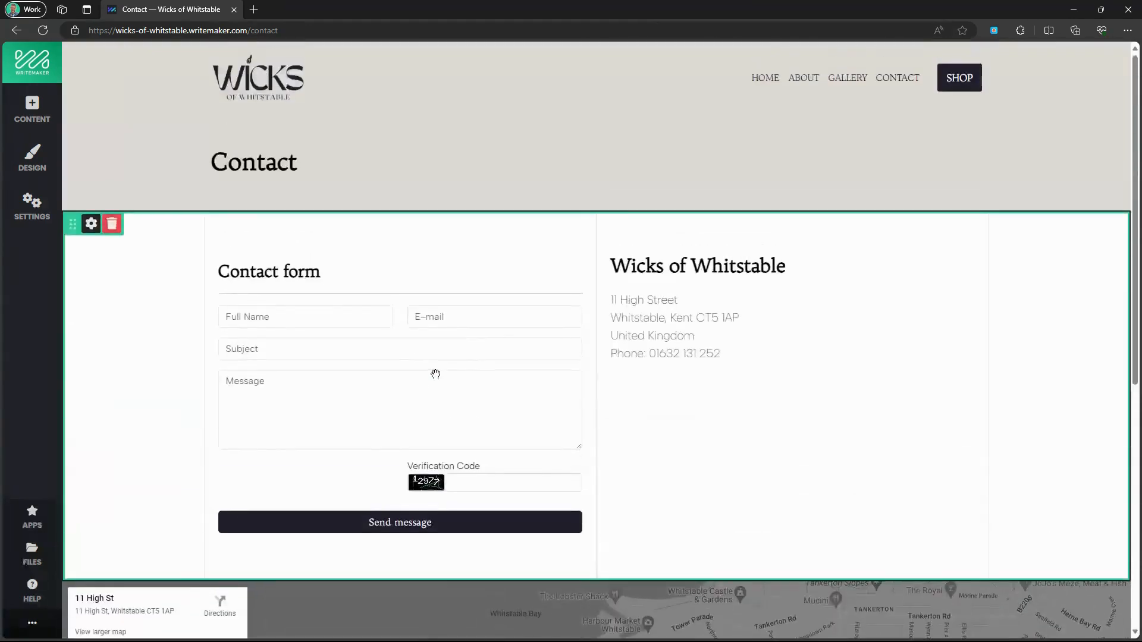
scroll(434, 375, "down", 7)
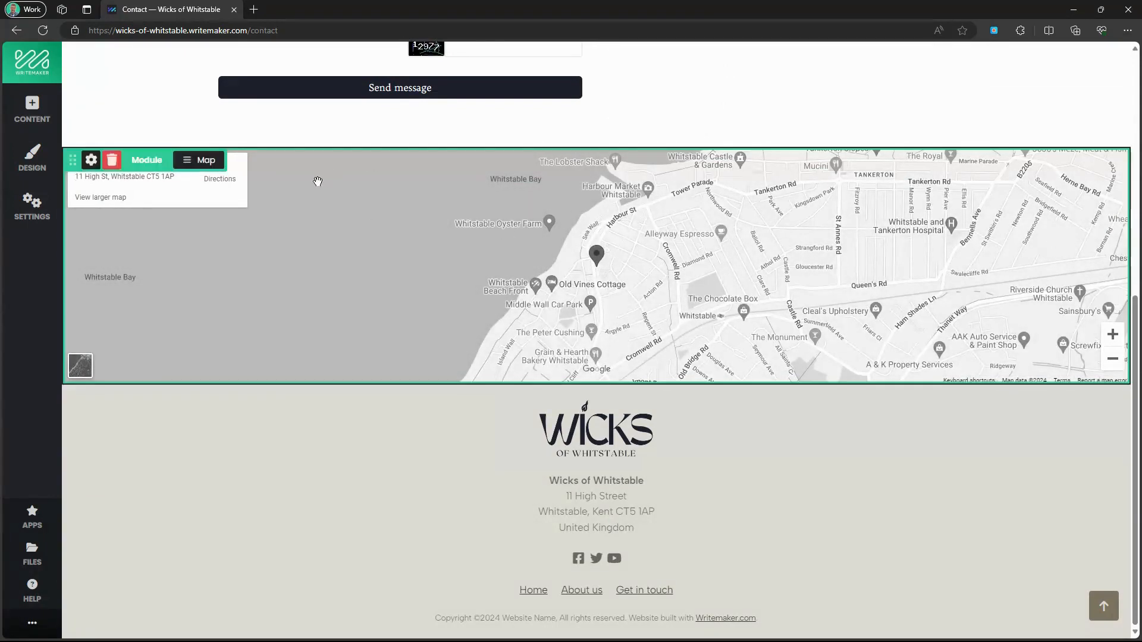
left_click(200, 165)
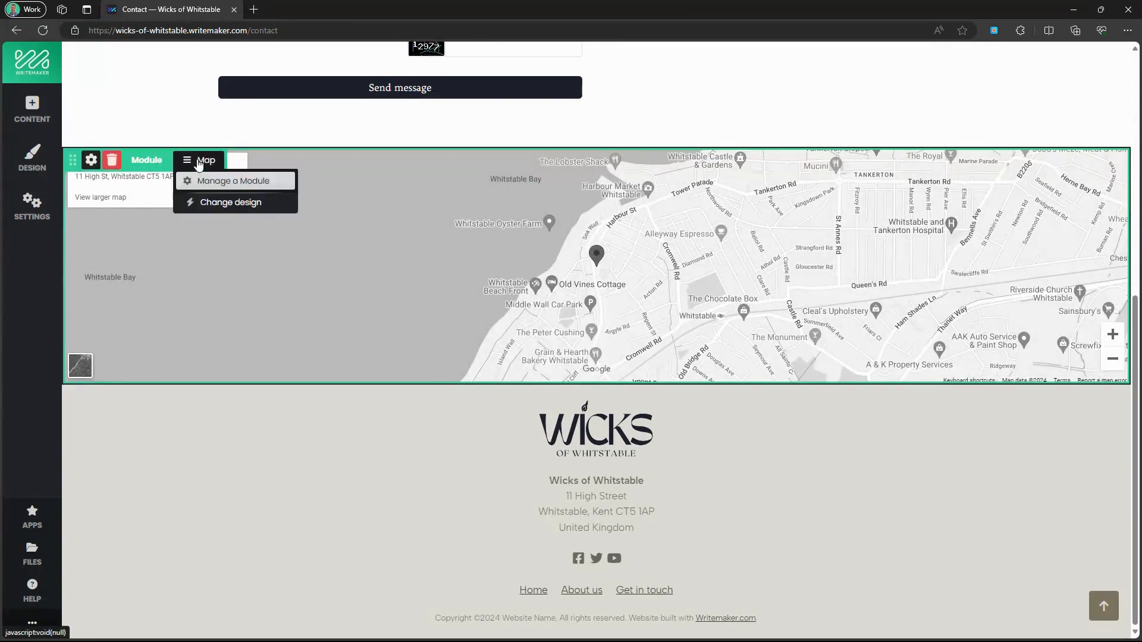
left_click(207, 203)
left_click(207, 203)
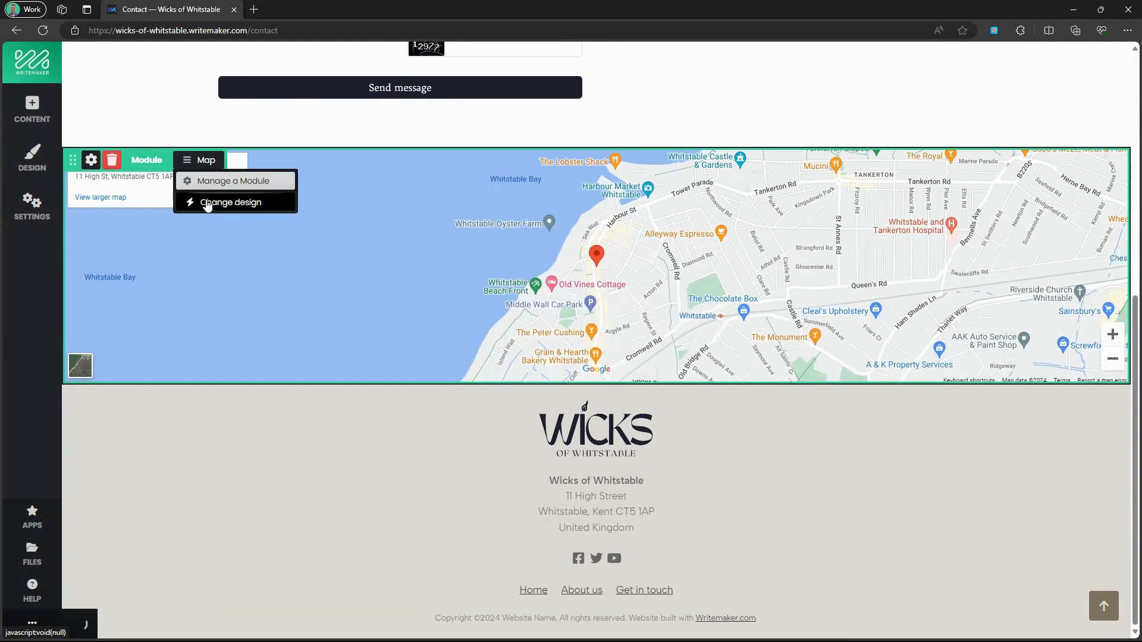
Open the Shop page for editing from the site's page list.
scroll(857, 259, "up", 7)
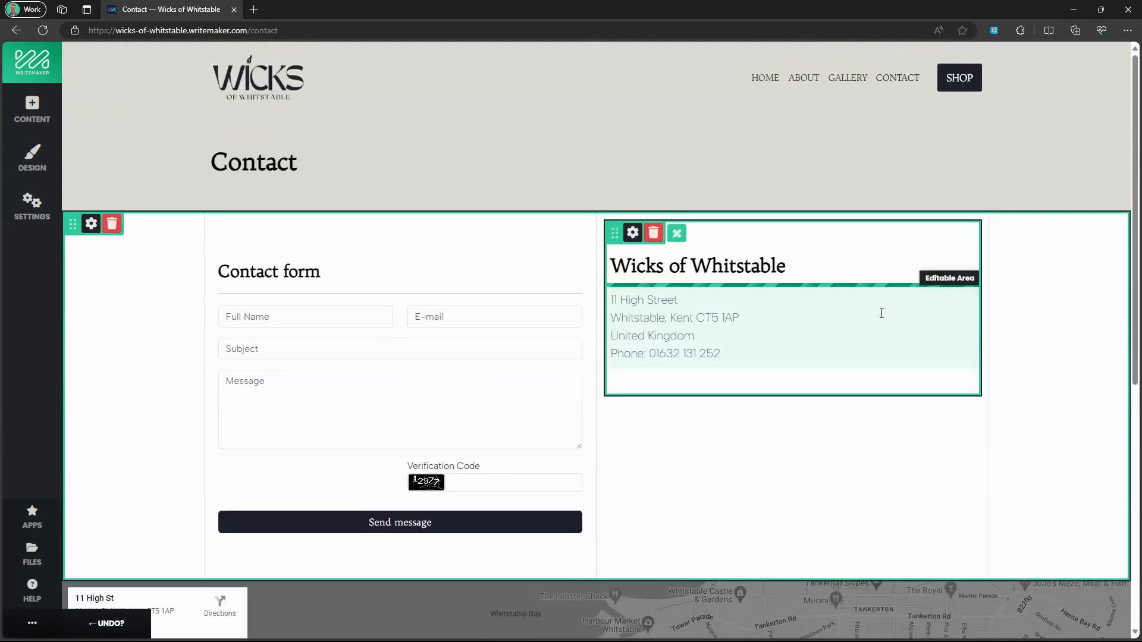
left_click(31, 208)
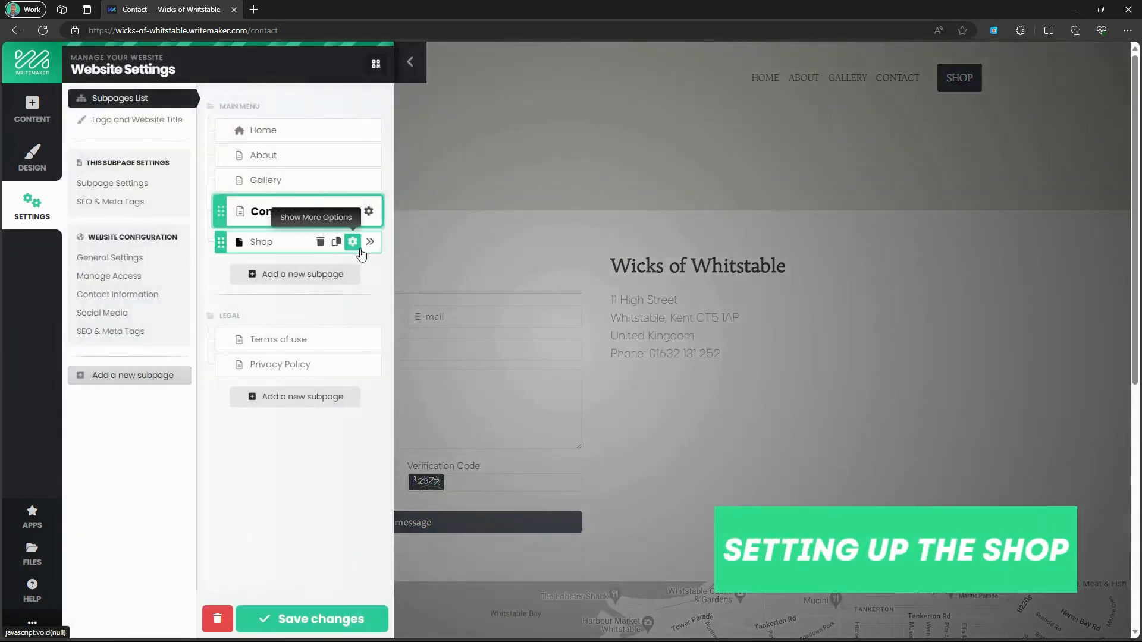
left_click(371, 244)
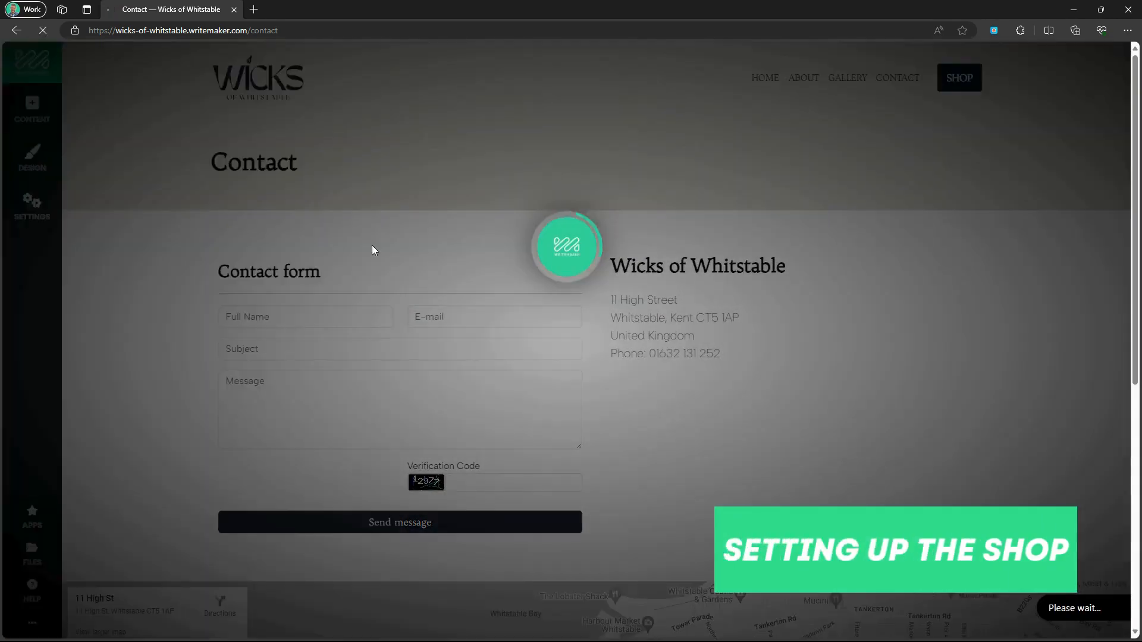
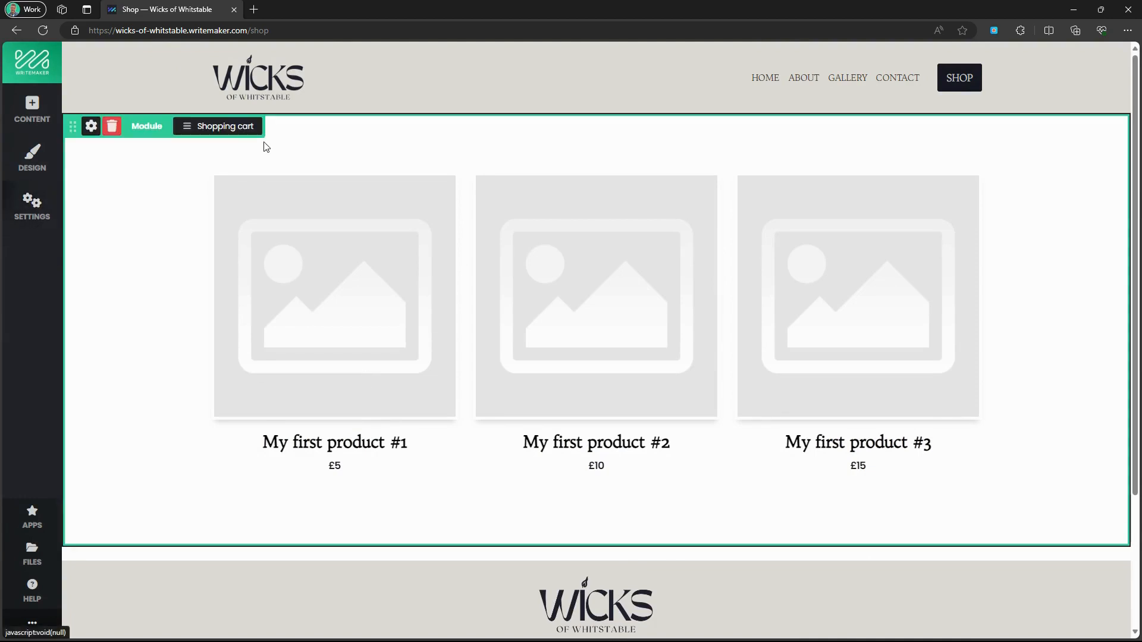
In the shop configuration, set shop name 'Wicks of Whitstable' and VAT values 0|20, then save.
left_click(240, 137)
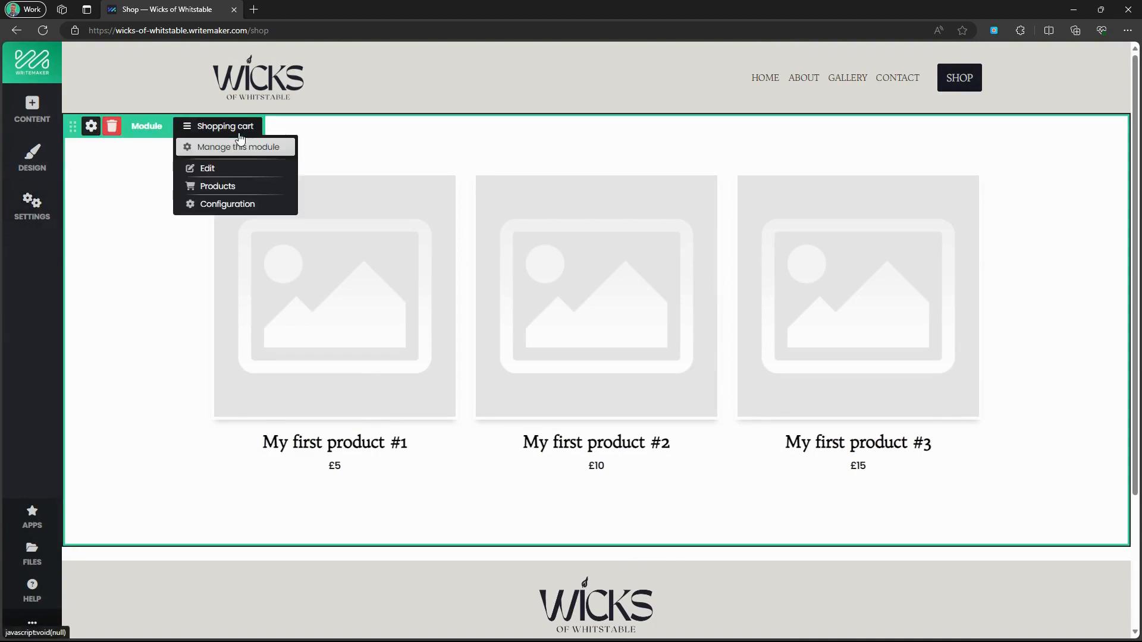
left_click(229, 206)
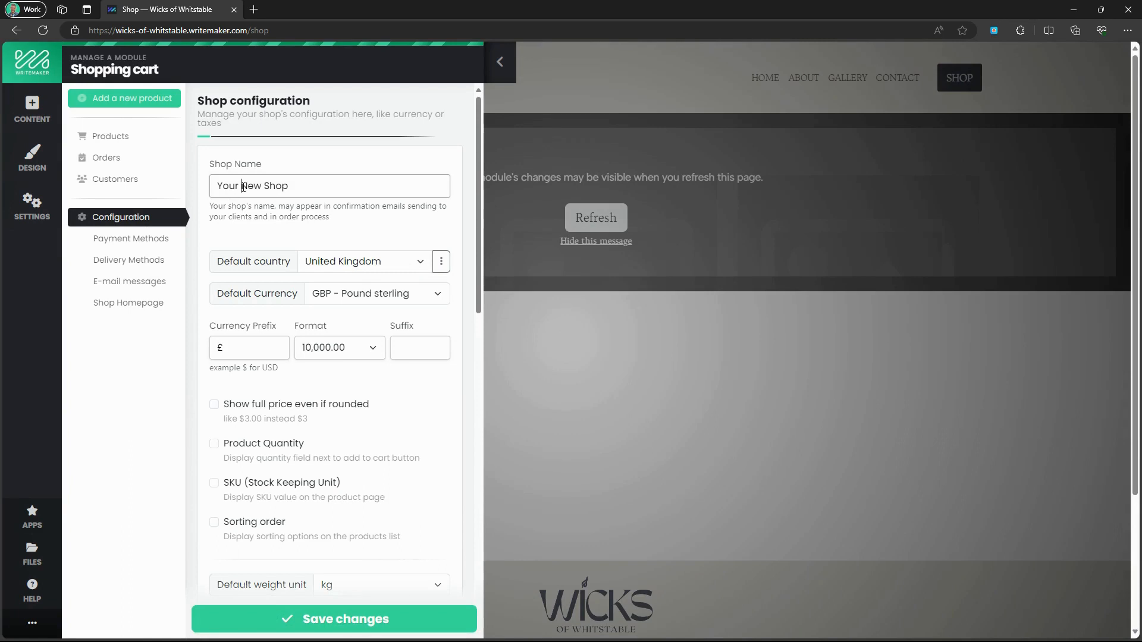
triple_click(243, 187)
type("Wicks of Whitstable")
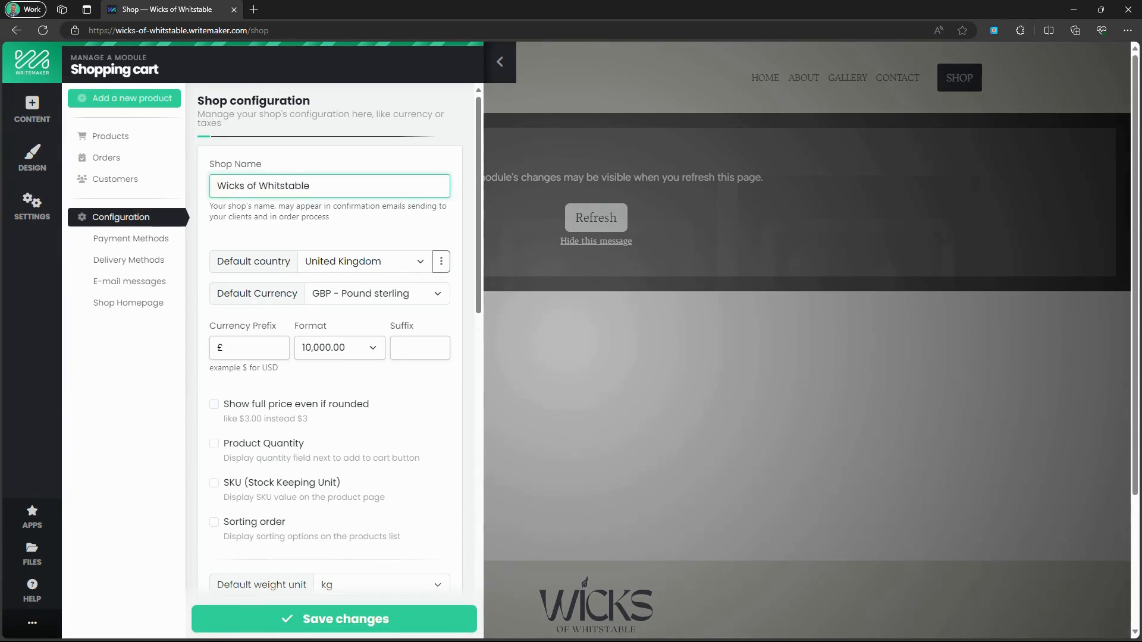
scroll(277, 352, "down", 3)
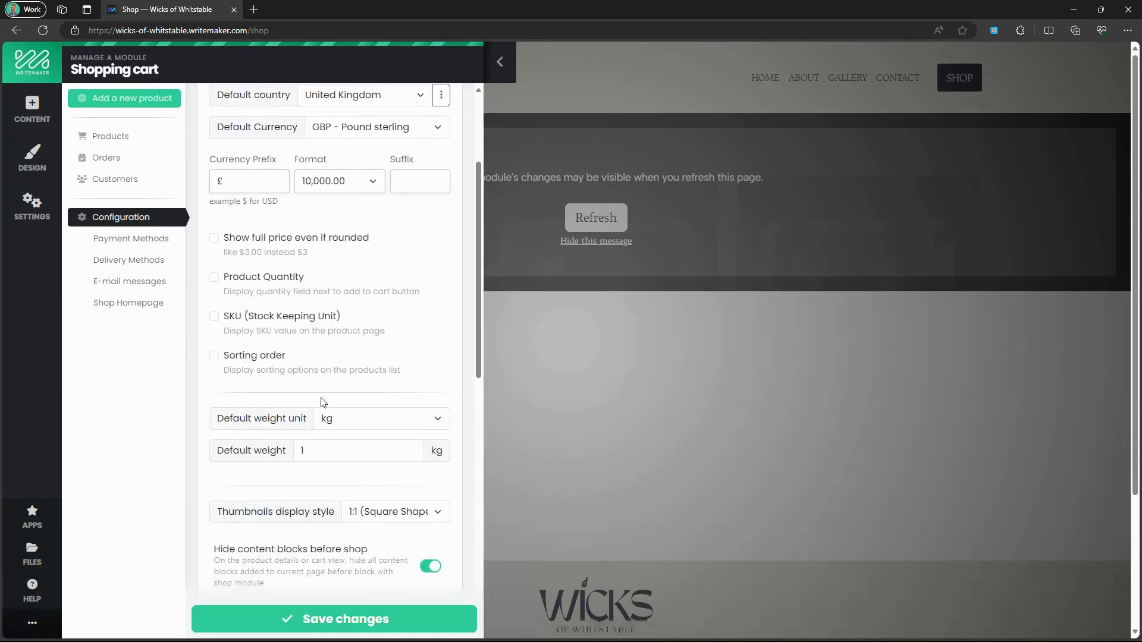
scroll(321, 399, "down", 4)
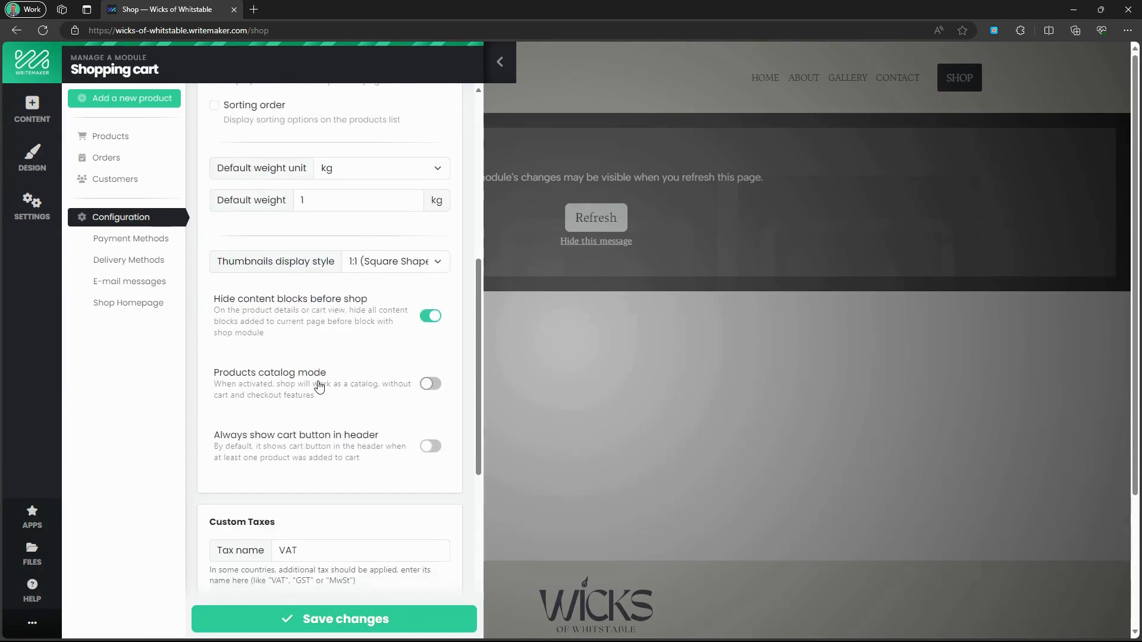
scroll(320, 387, "down", 4)
left_click(298, 362)
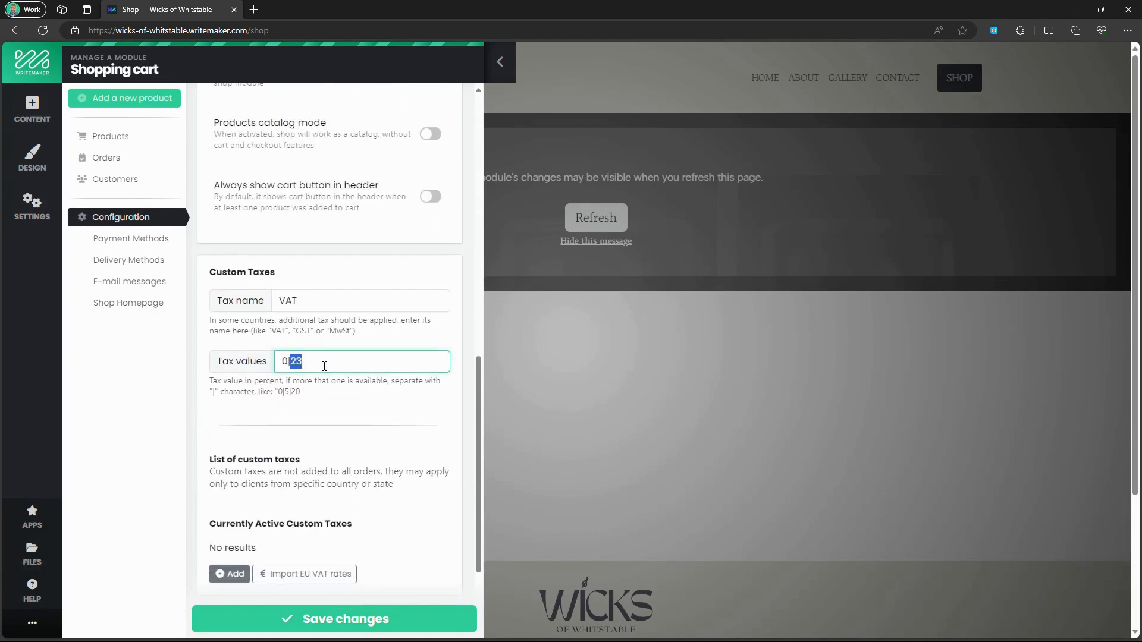
scroll(326, 386, "down", 2)
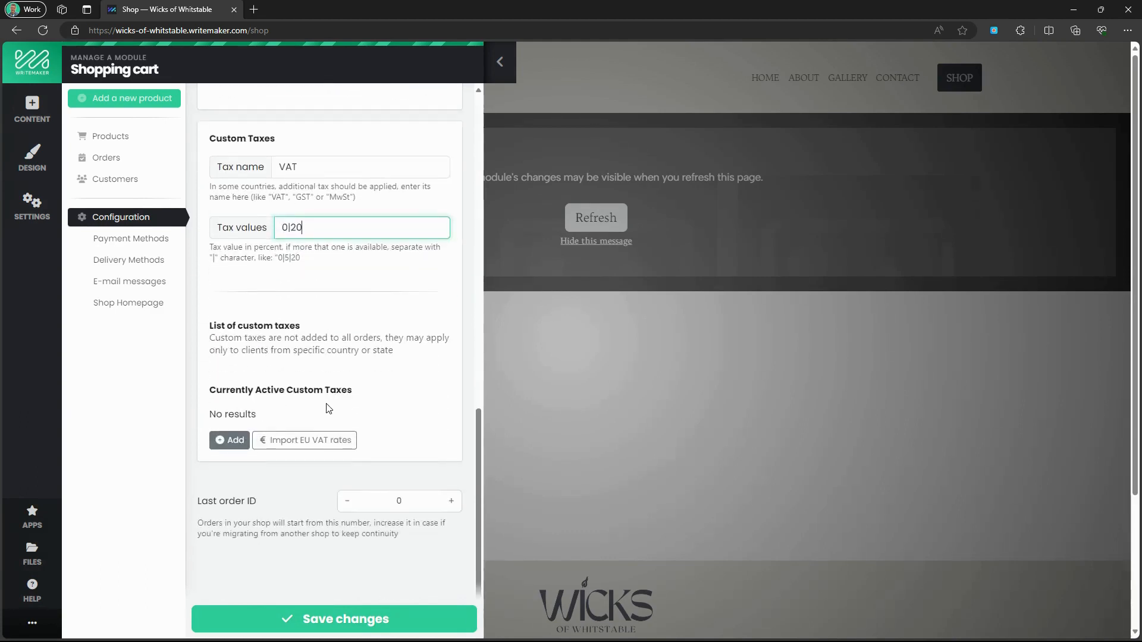
left_click(329, 619)
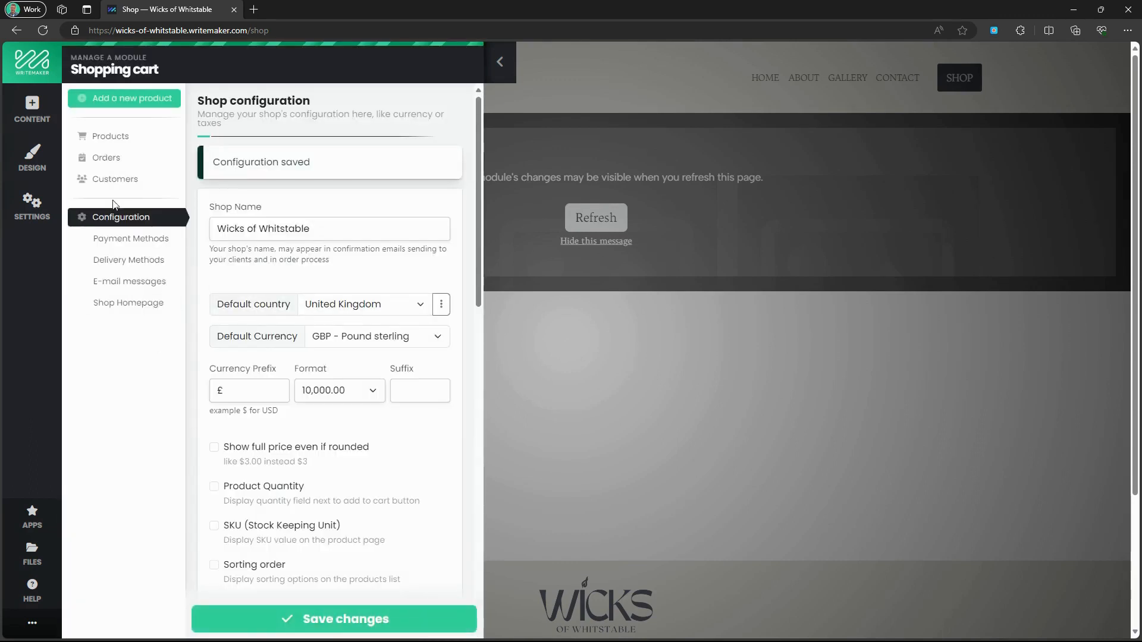
Start a new product named Cedar Green and paste in its description.
left_click(113, 138)
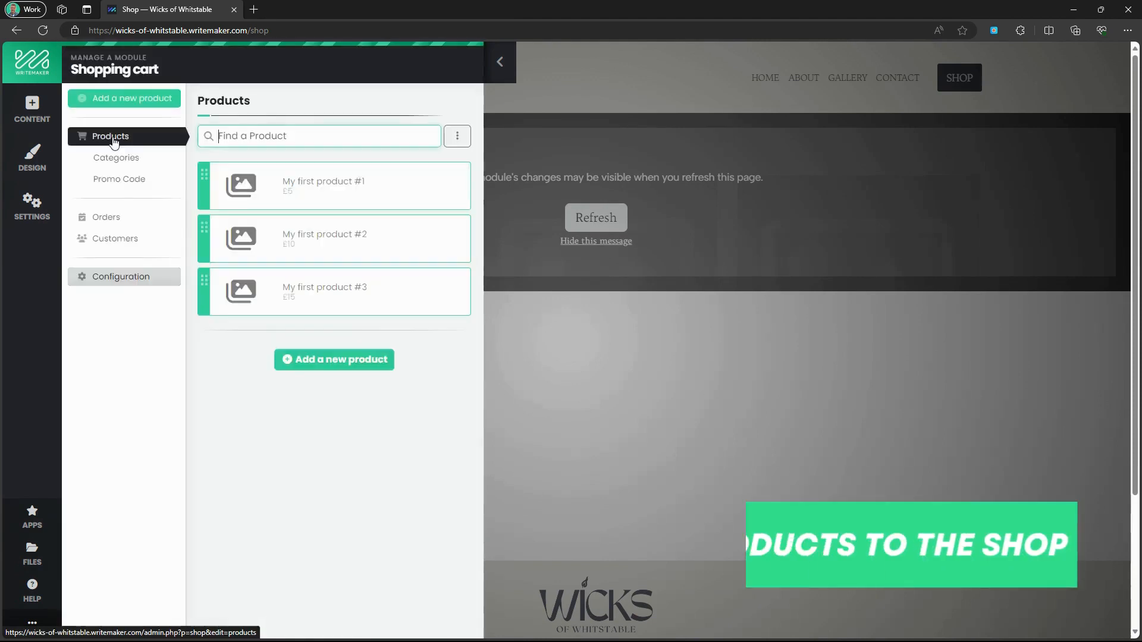
left_click(332, 370)
left_click(268, 162)
type("C")
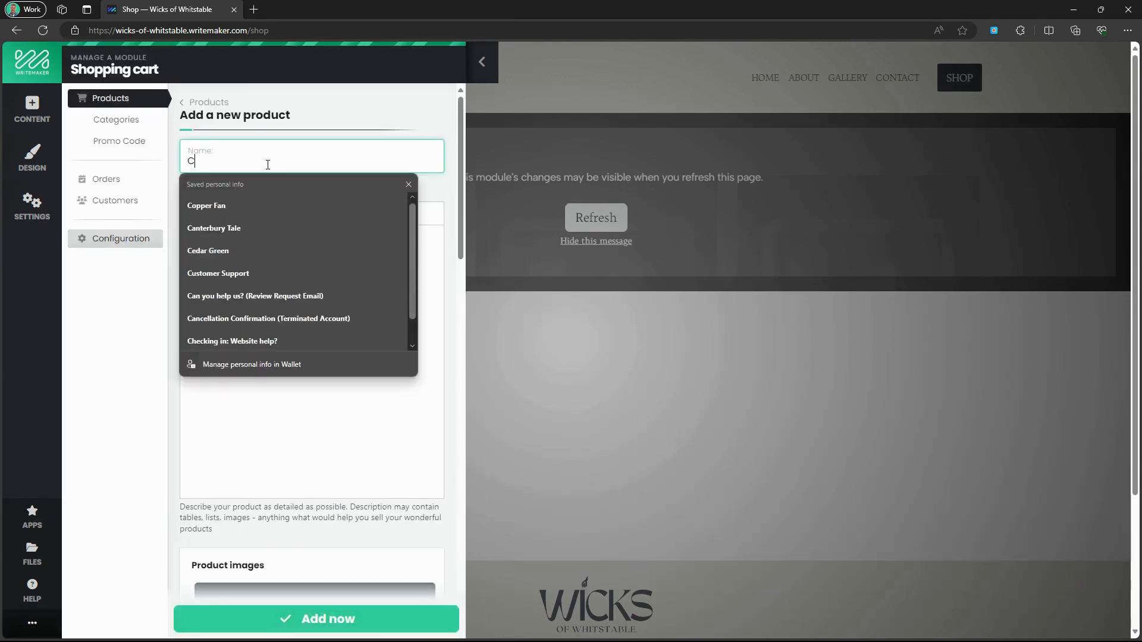
type("edar Green")
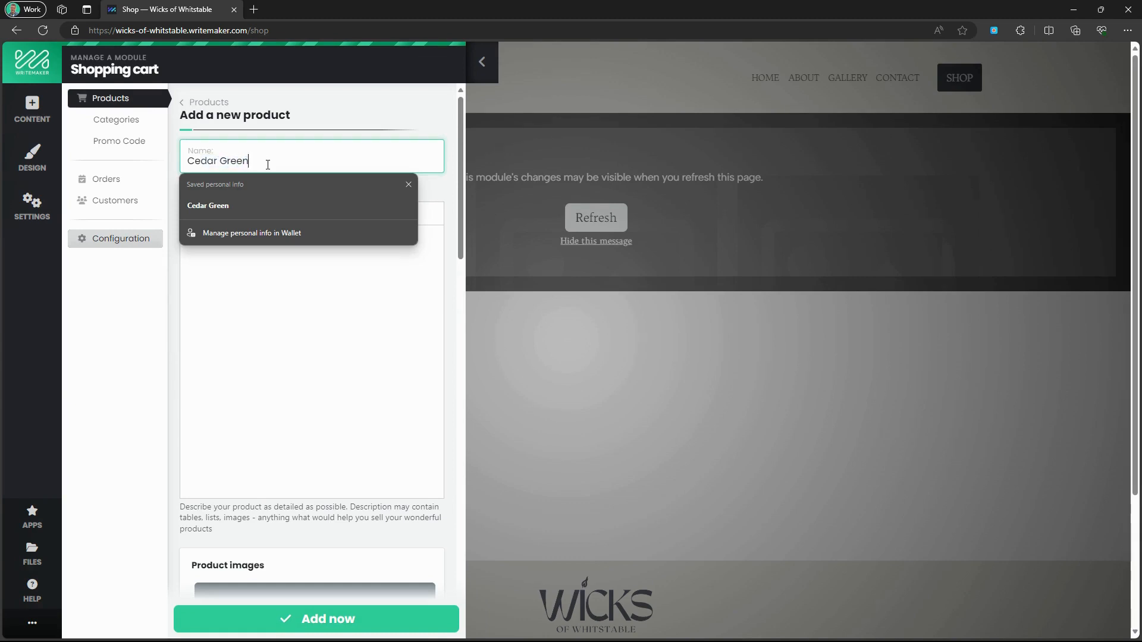
key("Tab")
key("alt+Tab")
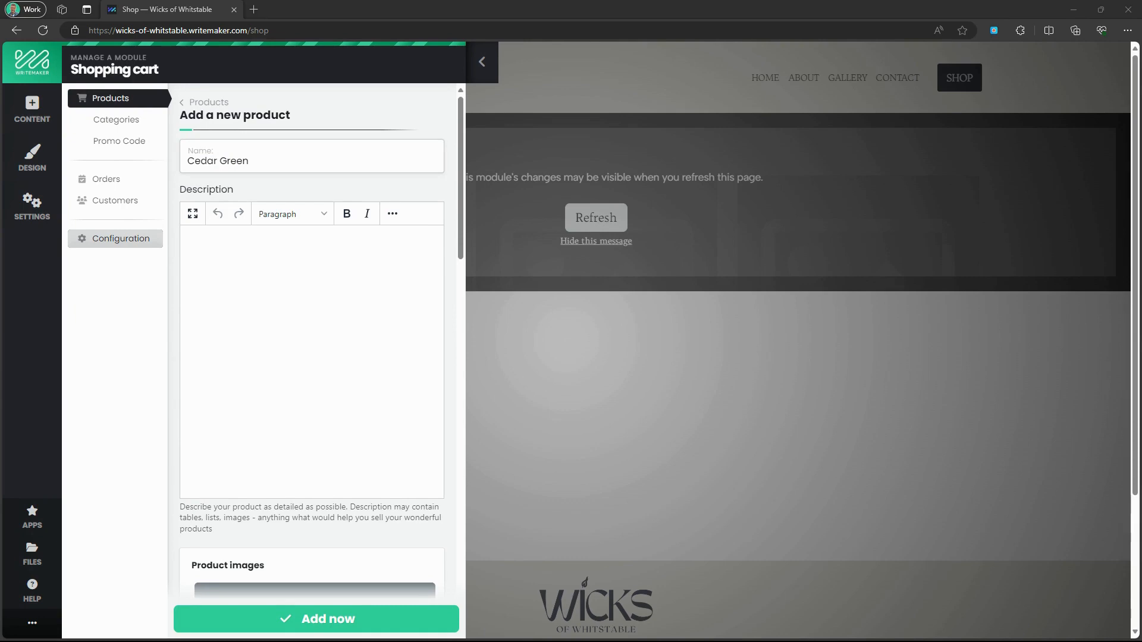
left_click(219, 342)
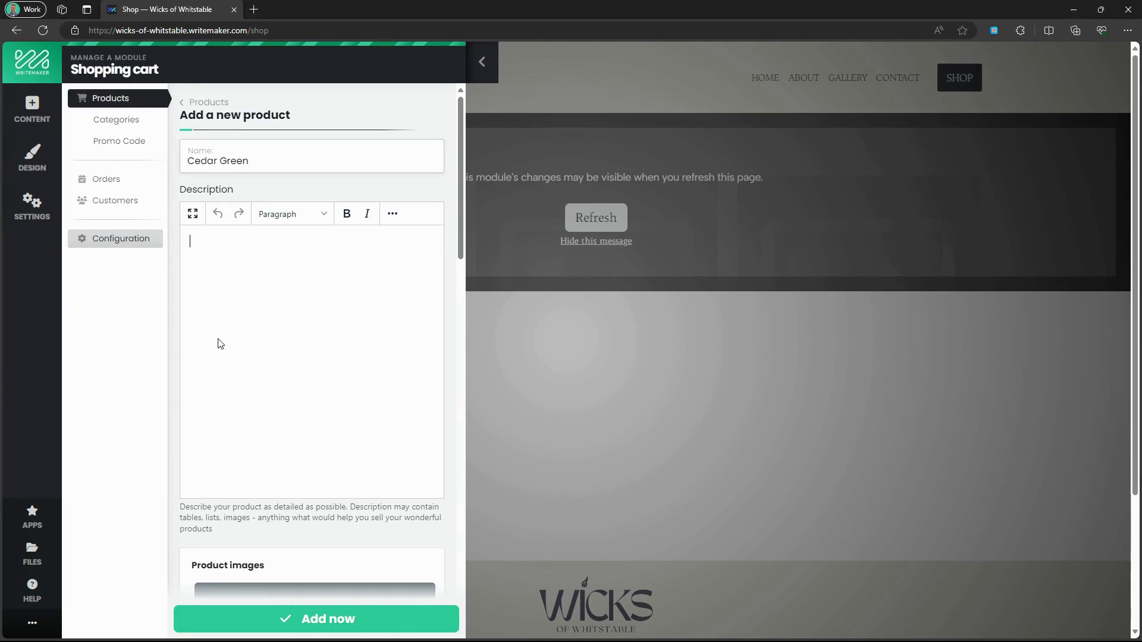
type("Embrace the serene whispers of the forest with our Cedar Green candle. Crafted from the finest natural wax infused with the earthy essence of cedarwood, this candle transports you to a tranquil woodland escape. Its gentle, grounding aroma promises to fill your space with a sense of peace and renewal. Perfect for unwinding after a long day or setting the mood for a quiet evening in.")
Give Cedar Green the product1-cedar photo, a £15 price and 20% VAT, and save it.
scroll(404, 376, "down", 4)
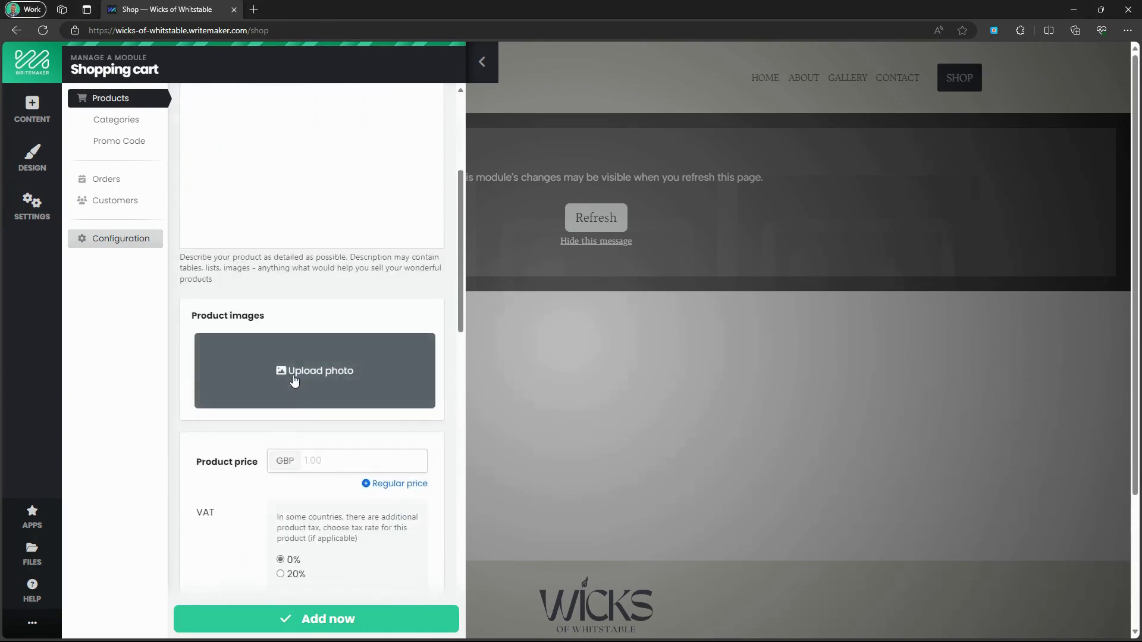
left_click(294, 375)
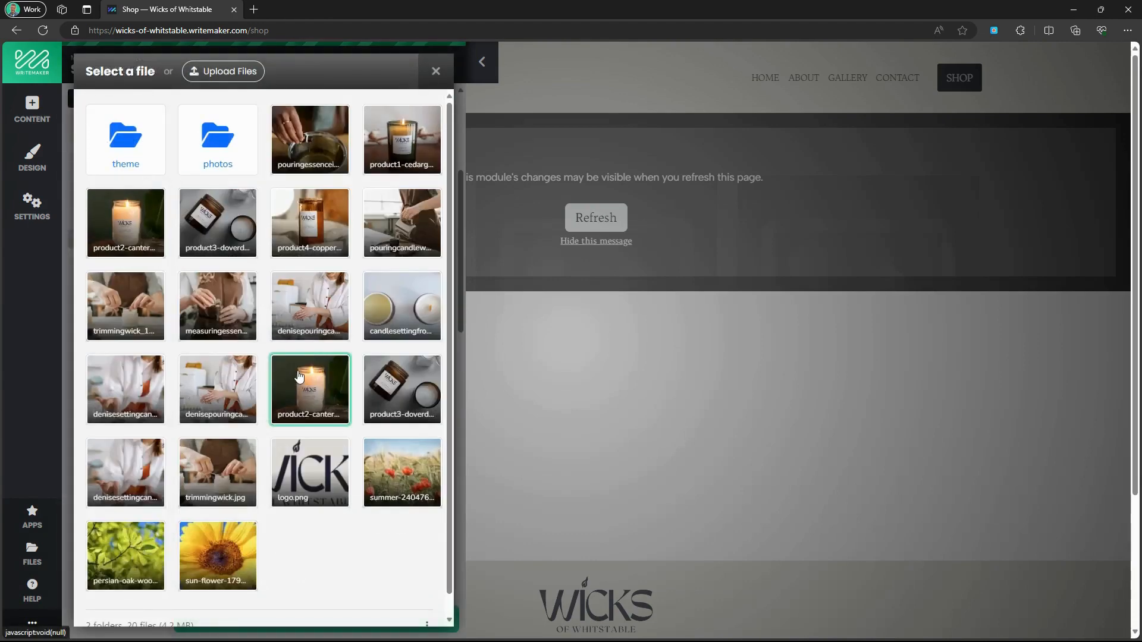
left_click(399, 160)
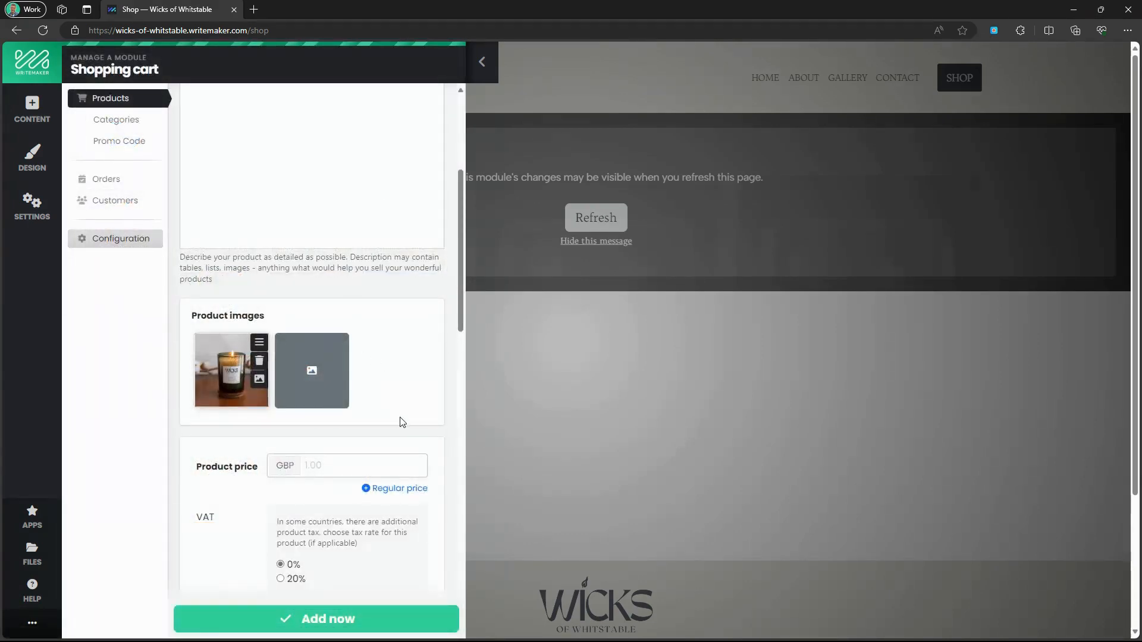
scroll(399, 422, "down", 2)
left_click(350, 384)
type("15")
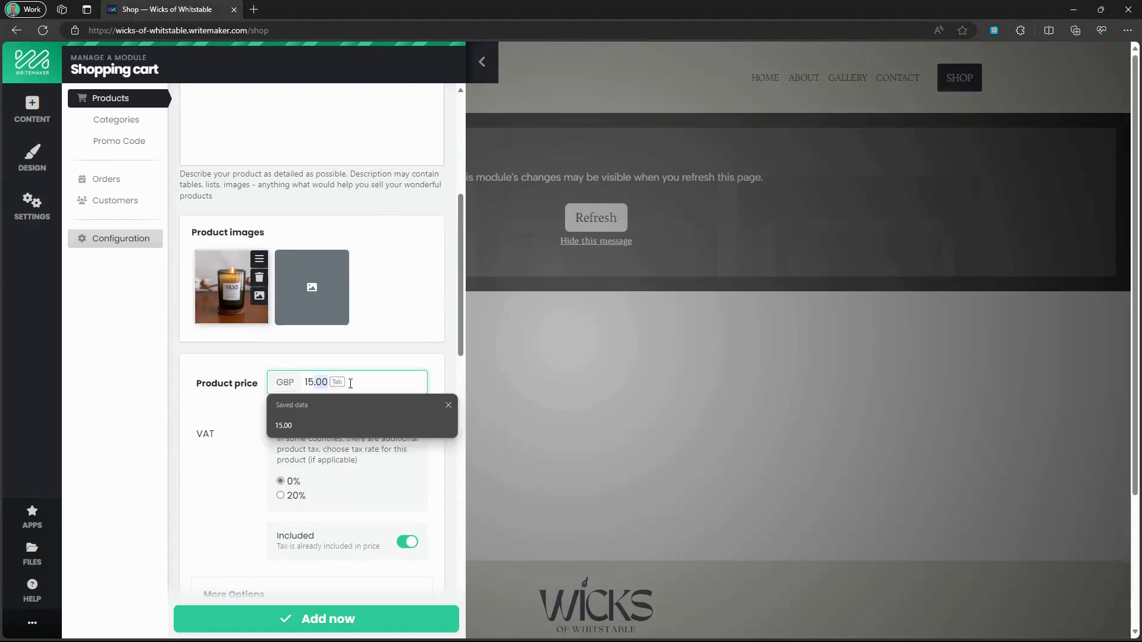
left_click(294, 498)
scroll(355, 507, "down", 3)
scroll(328, 506, "down", 8)
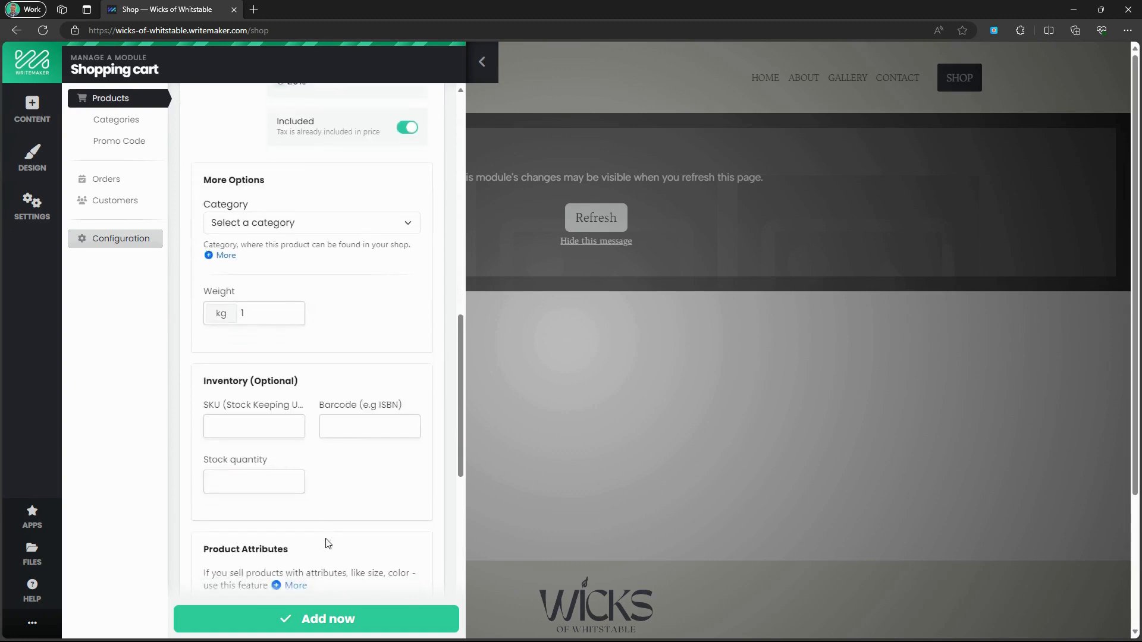
left_click(325, 620)
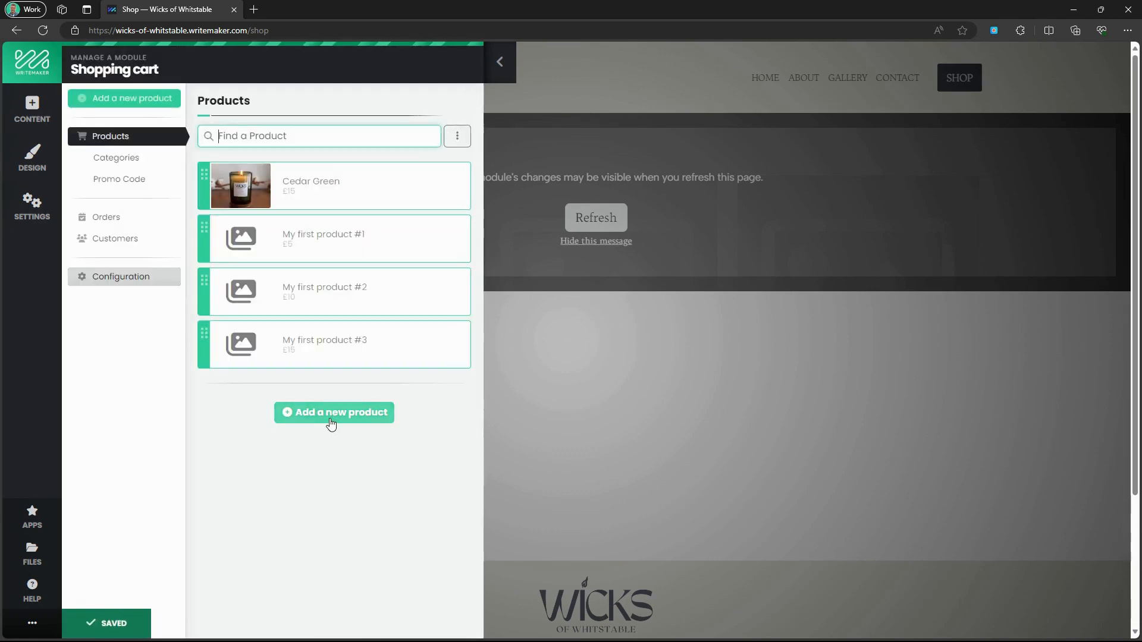
Start a new product named Canterbury Tale and paste in its description.
left_click(333, 414)
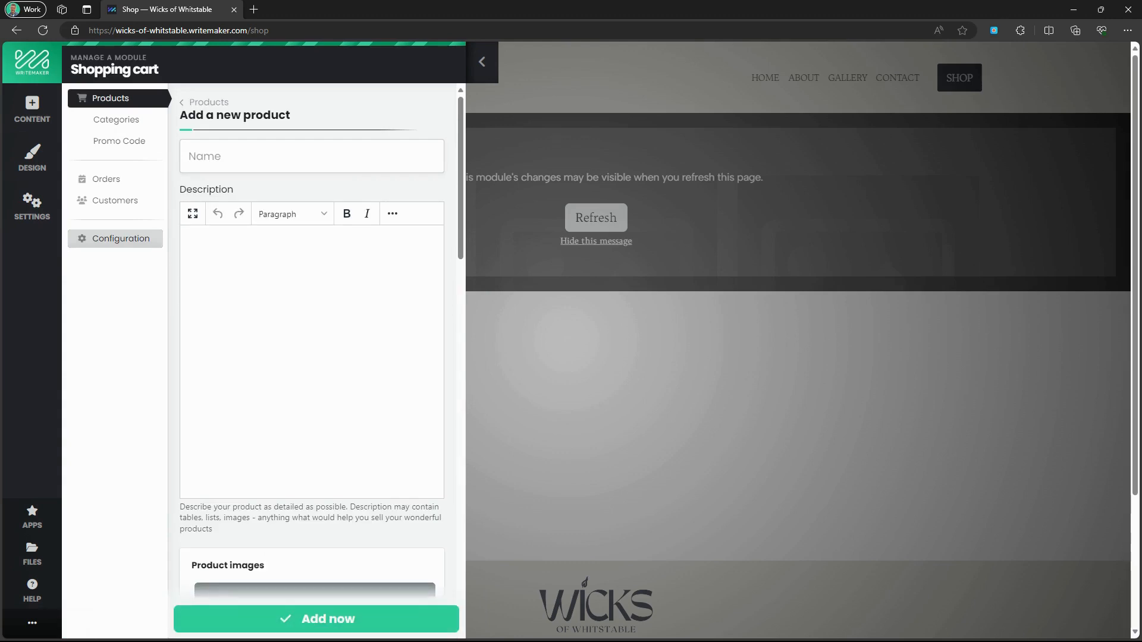
left_click(337, 158)
type("Canterbury Tale")
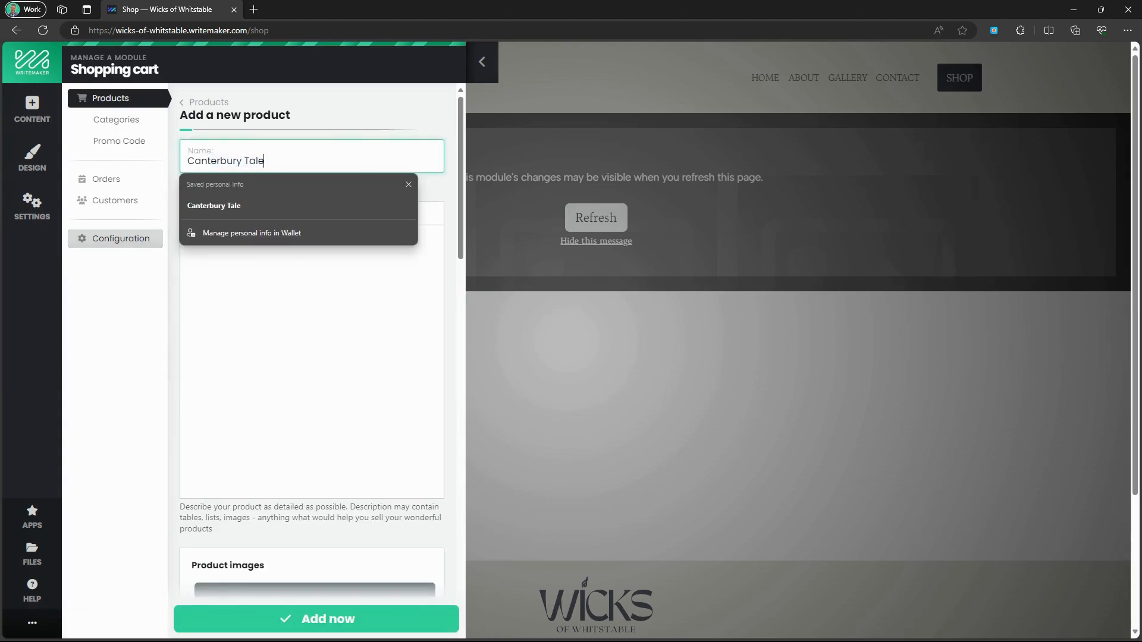
key("alt+Tab")
left_click(309, 327)
type("Step into a storybook with our Canterbury Tale candle. Inspired by the historic charm of Canterbury, this candle combines notes of ancient oak, lavender, and a hint of old parchment. It's like turning the pages of a beloved book, where tales of knights, romance, and adventure come to life. Light it up to create a cozy, imaginative ambiance that stirs the soul and sparks the imagination.")
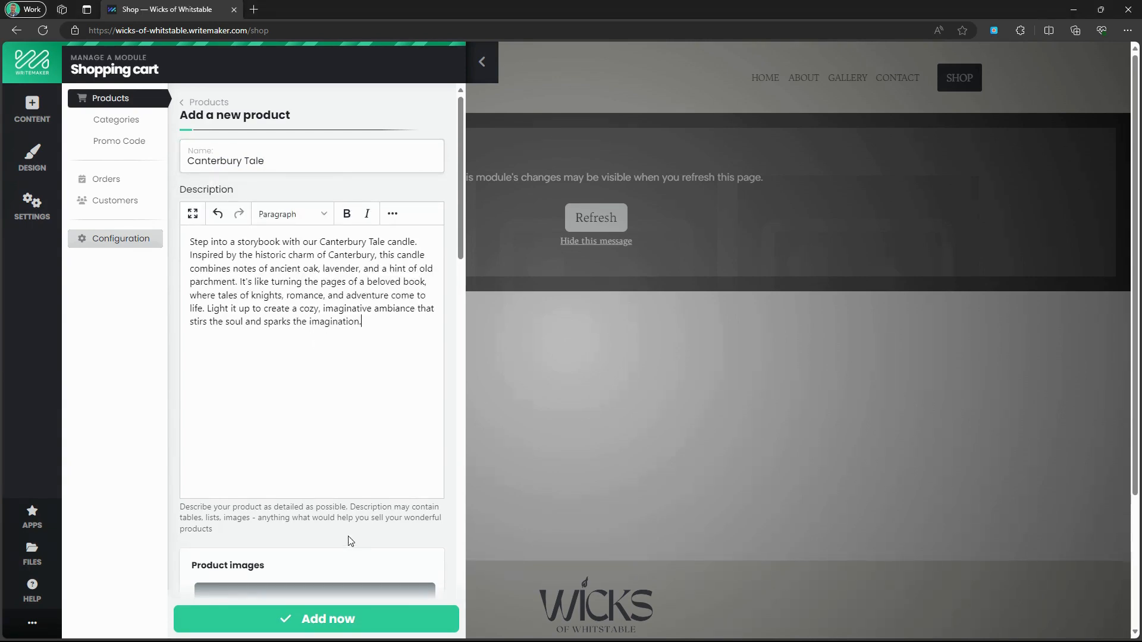
Price Canterbury Tale at £35 against a £47 regular price and save the product.
scroll(349, 541, "down", 4)
left_click(304, 462)
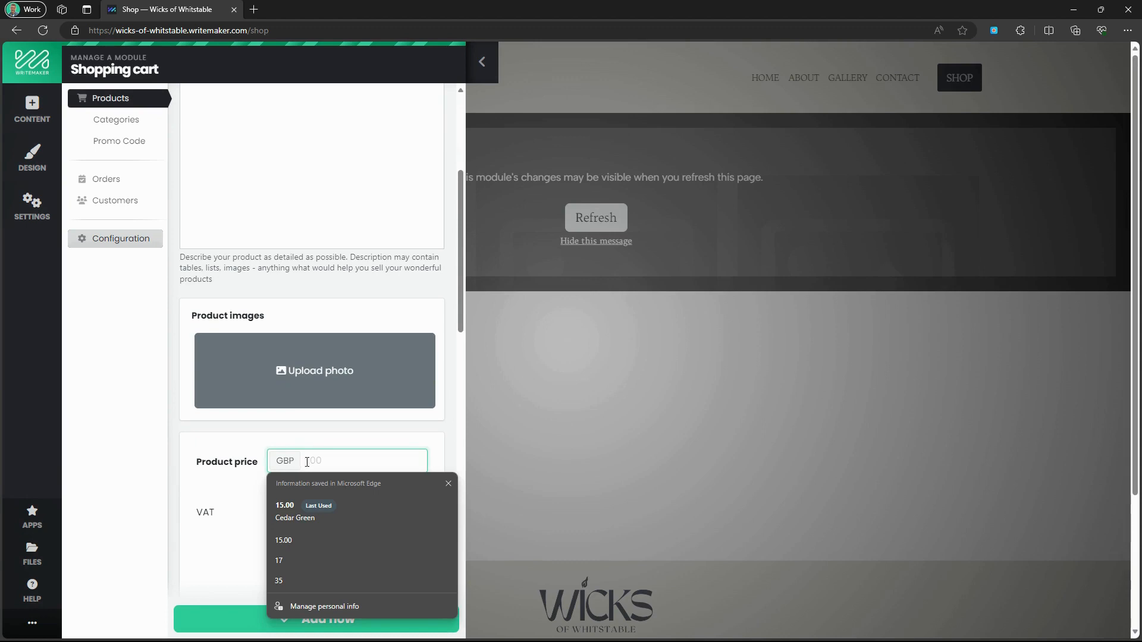
type("15.00")
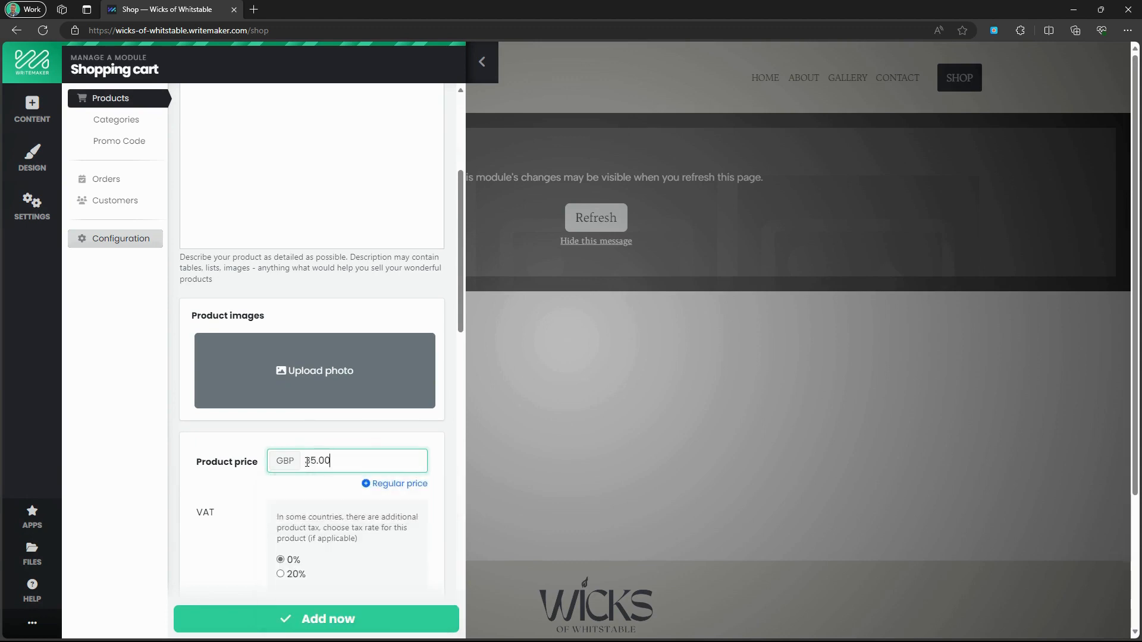
left_click(392, 487)
left_click(343, 514)
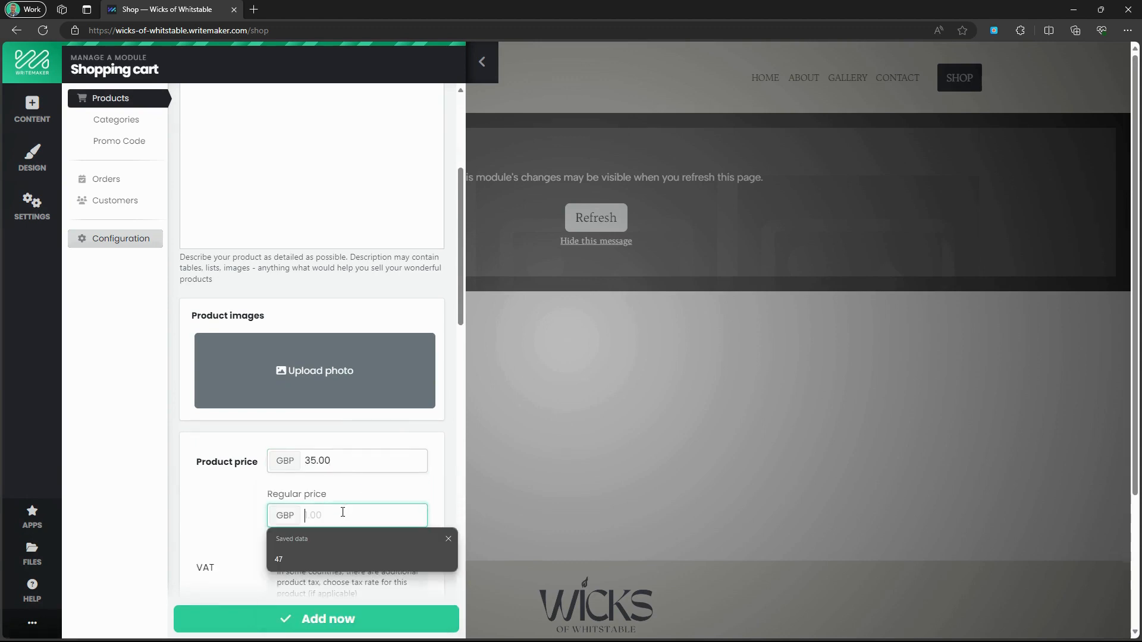
type("47.0")
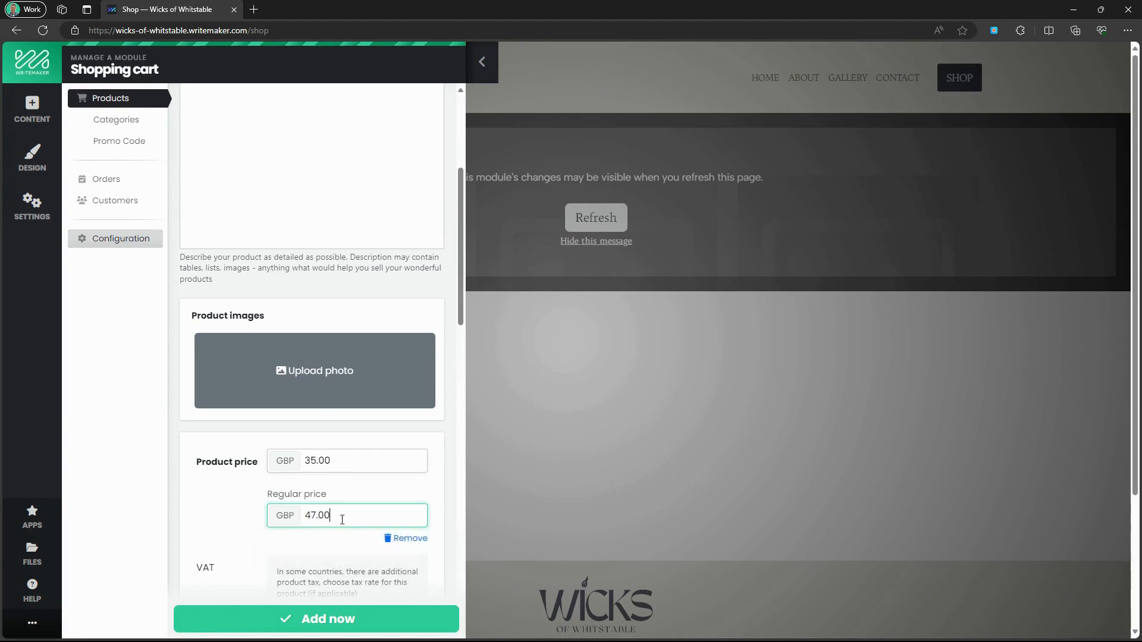
scroll(345, 518, "down", 3)
scroll(355, 515, "down", 6)
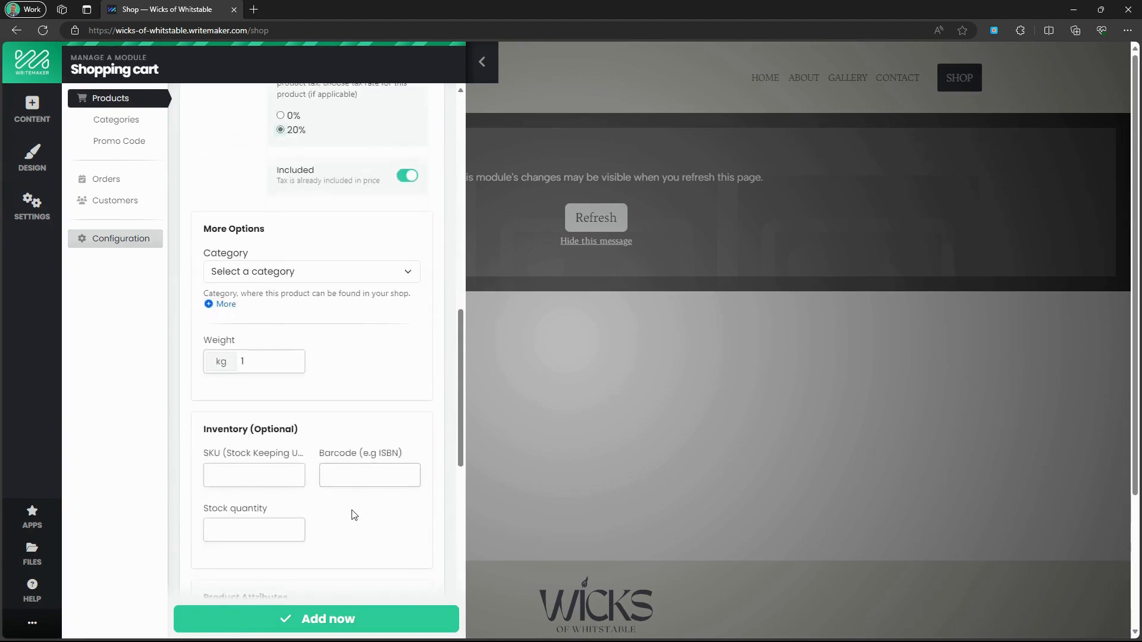
scroll(355, 515, "down", 3)
left_click(345, 620)
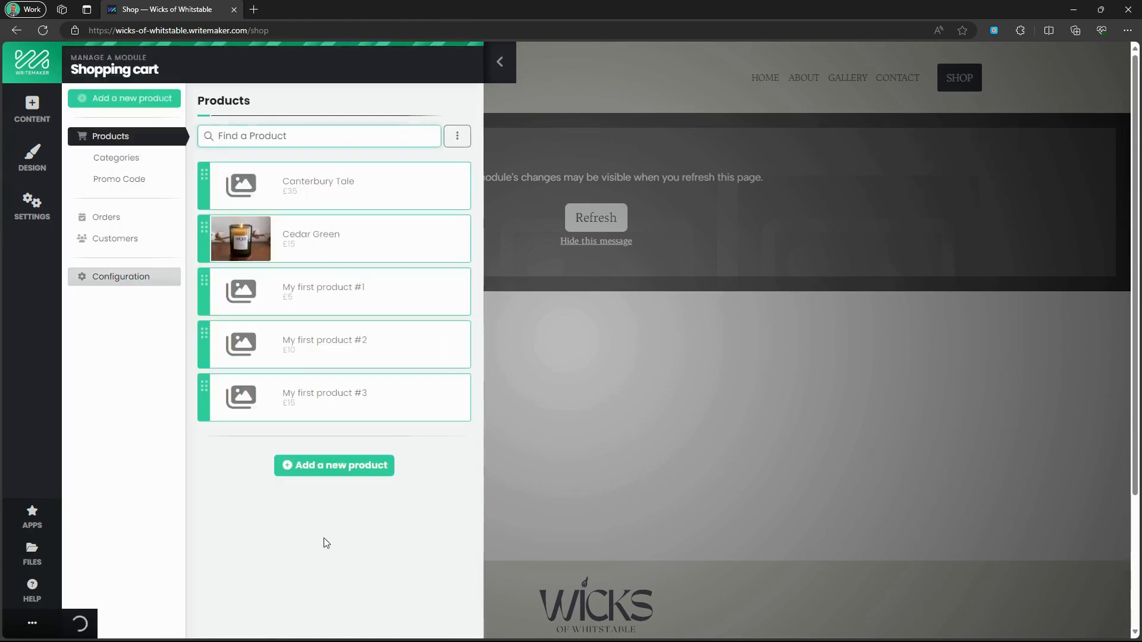
Reopen Canterbury Tale, attach the product2-canter candle photo, and save the changes.
left_click(259, 182)
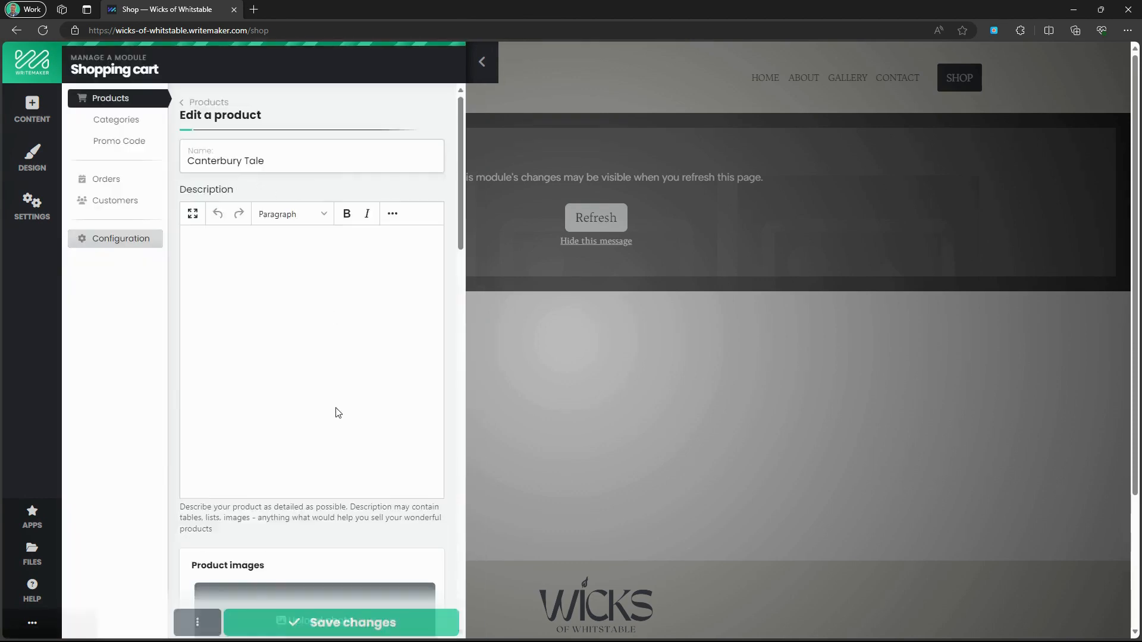
scroll(332, 447, "down", 3)
left_click(332, 447)
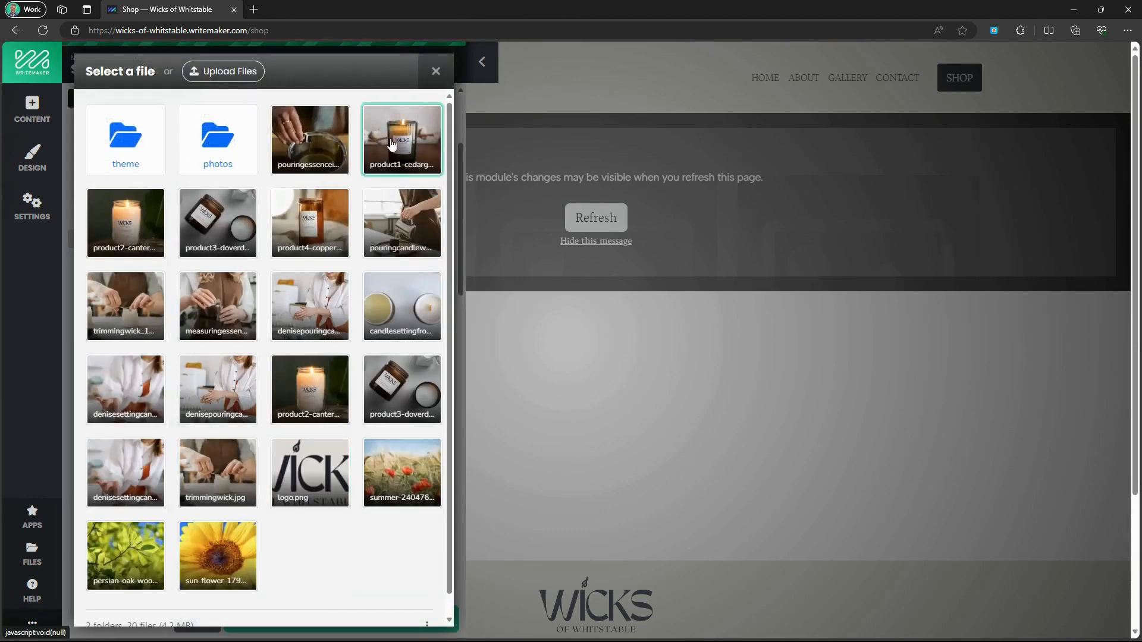
left_click(163, 225)
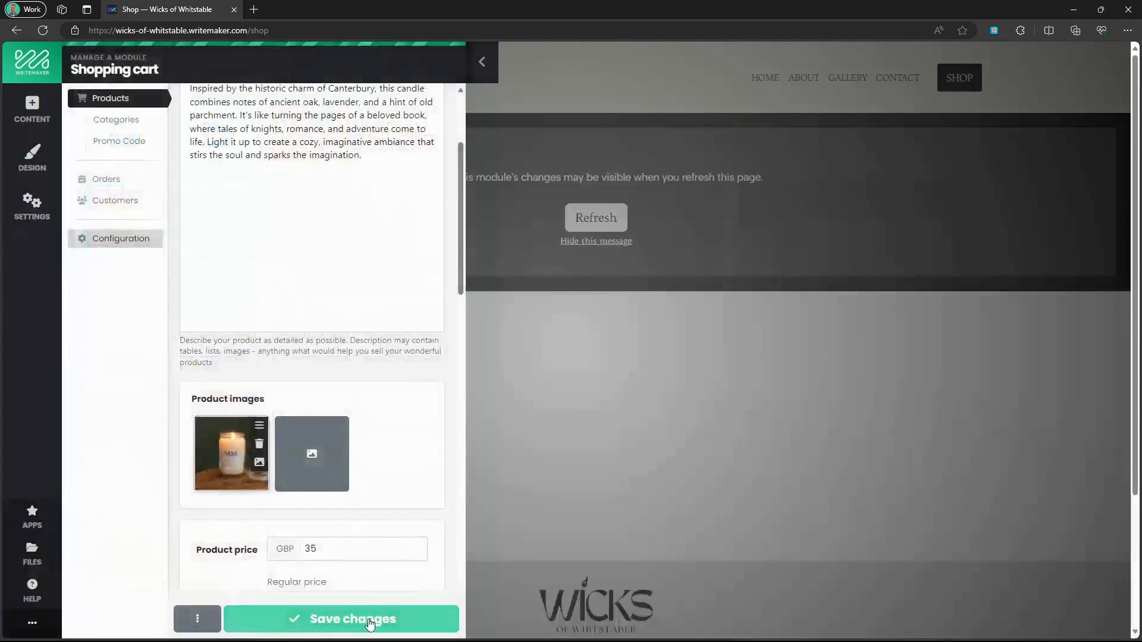
left_click(368, 620)
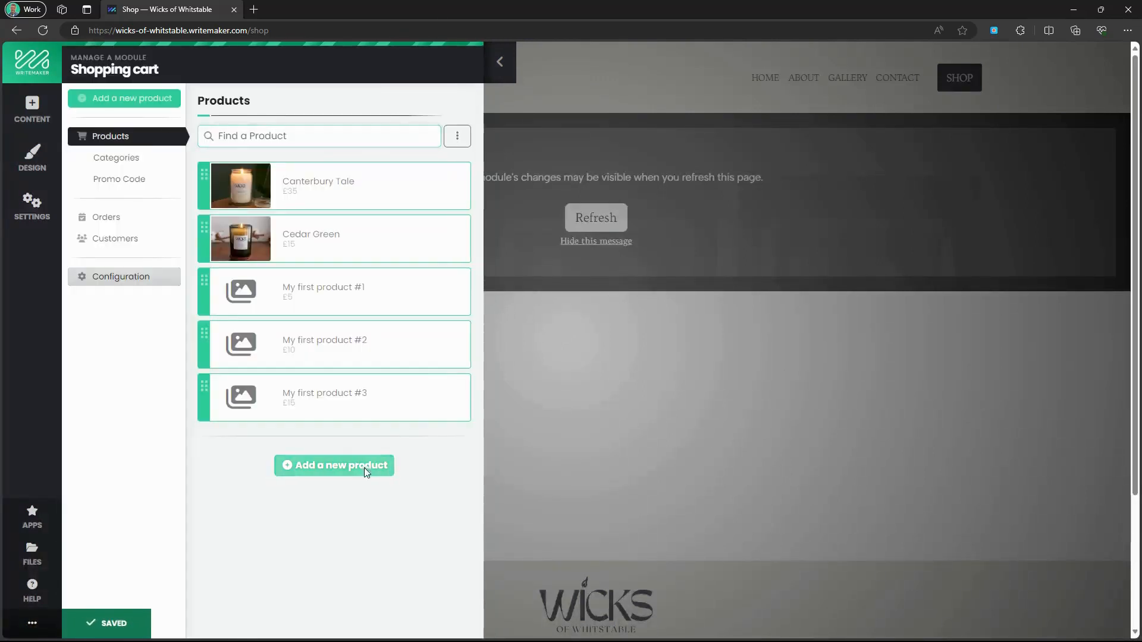
Create a Dover Dunes product with pasted description, the product3-doverd jar photo and a £17 price.
left_click(364, 467)
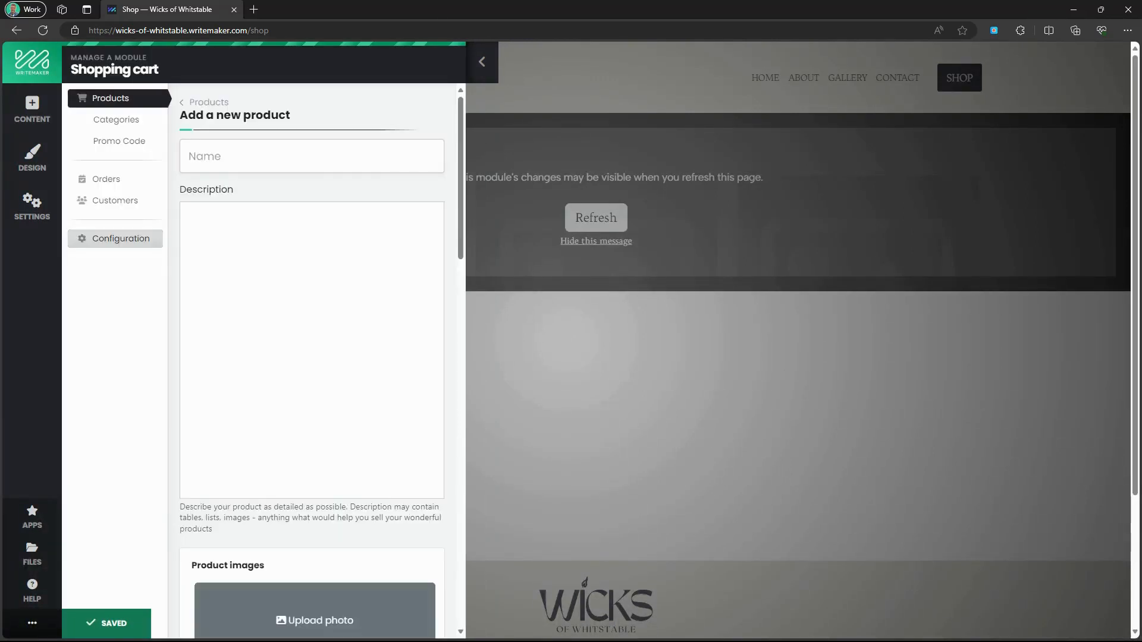
left_click(248, 162)
type("Dover Dun")
key("Tab")
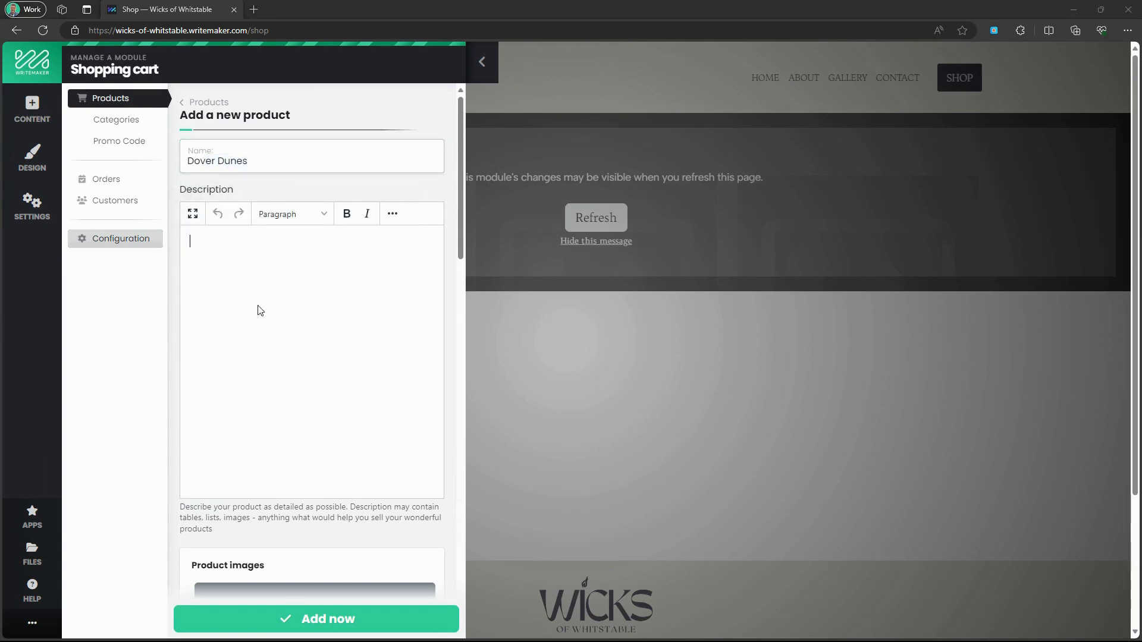
type("Breathe in the fresh, invigorating scent of the English coastline with Dover Dunes. This candle captures the essence of sea spray and wild grasses, complemented by a subtle hint of salt on the breeze. It's designed to evoke the freedom and clarity of a brisk walk along the Dover cliffs. Ideal for refreshing your mind and home, Dover Dunes is a breath of fresh air for any space.")
scroll(345, 535, "down", 3)
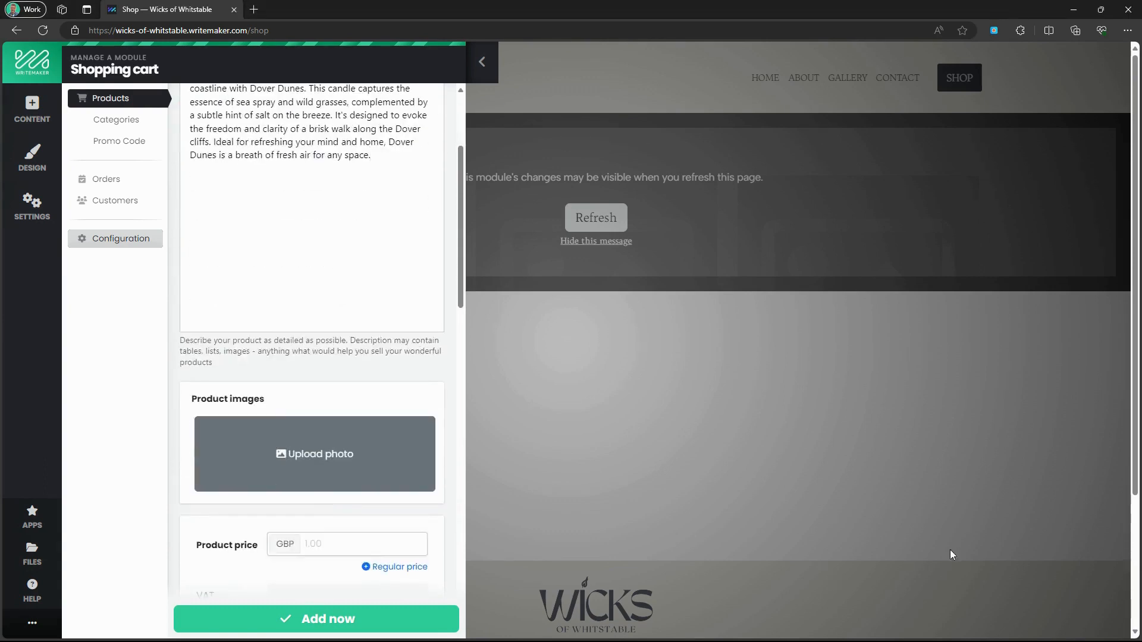
left_click(299, 463)
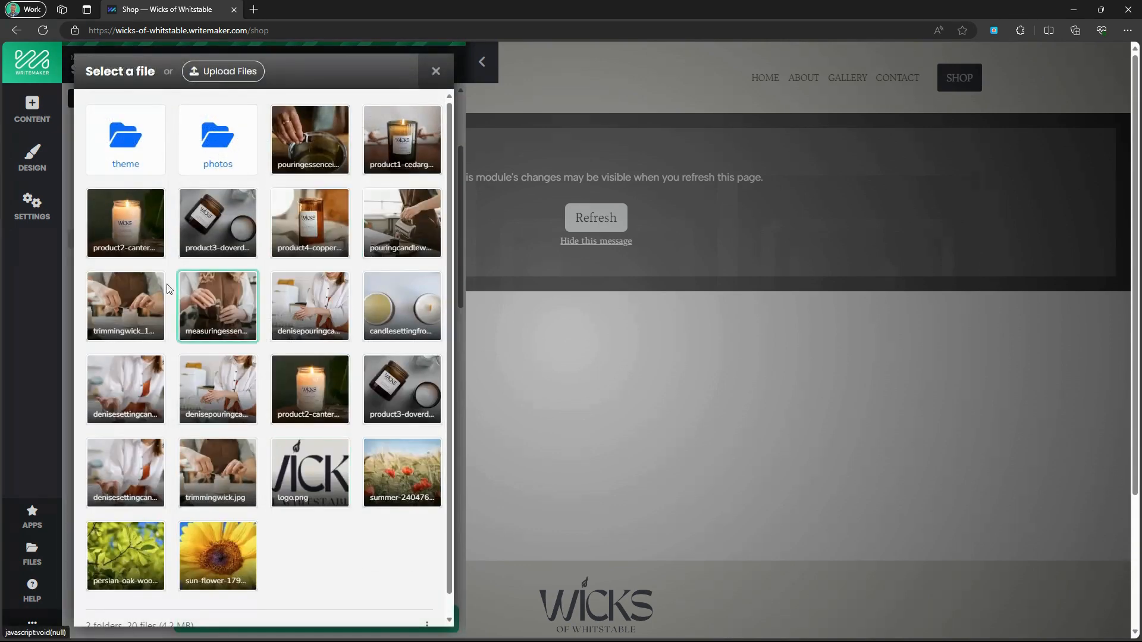
left_click(220, 229)
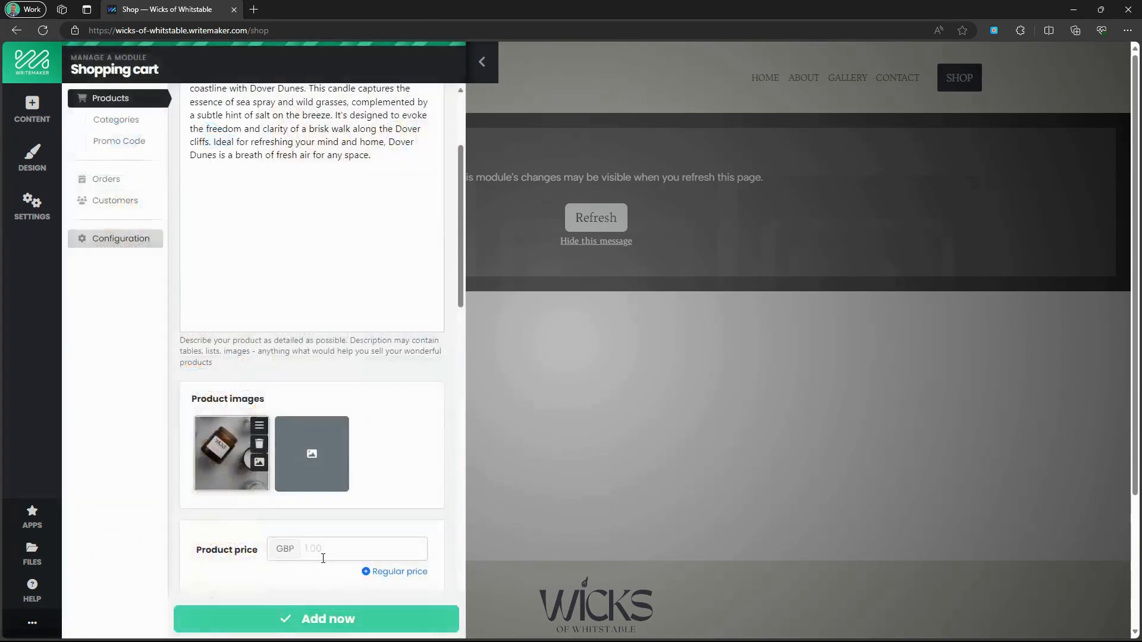
left_click(324, 554)
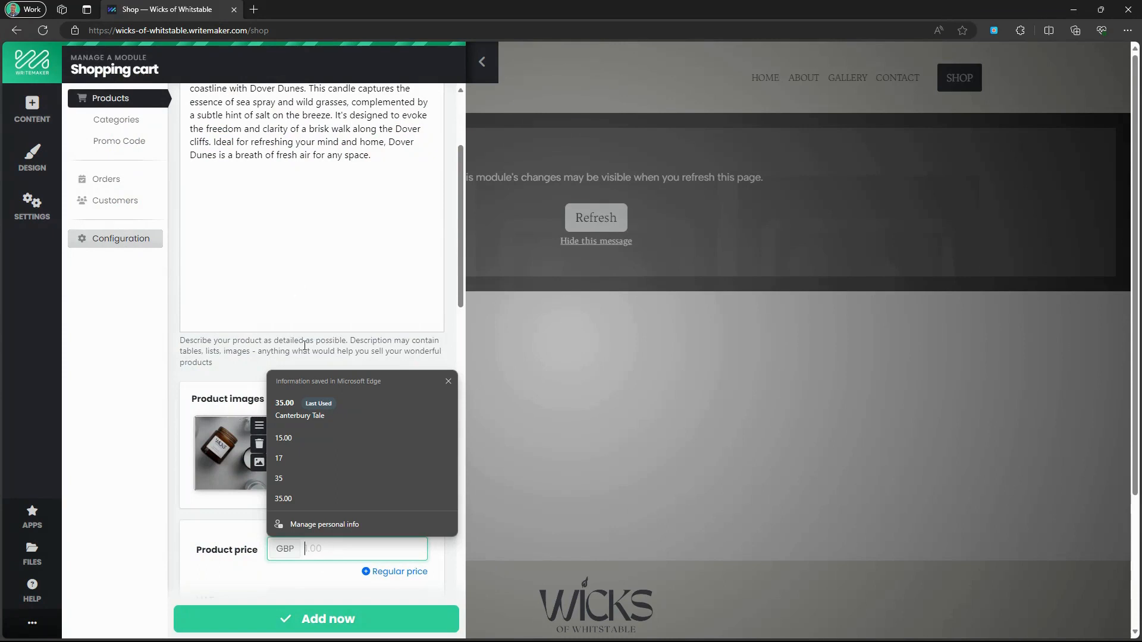
type("17")
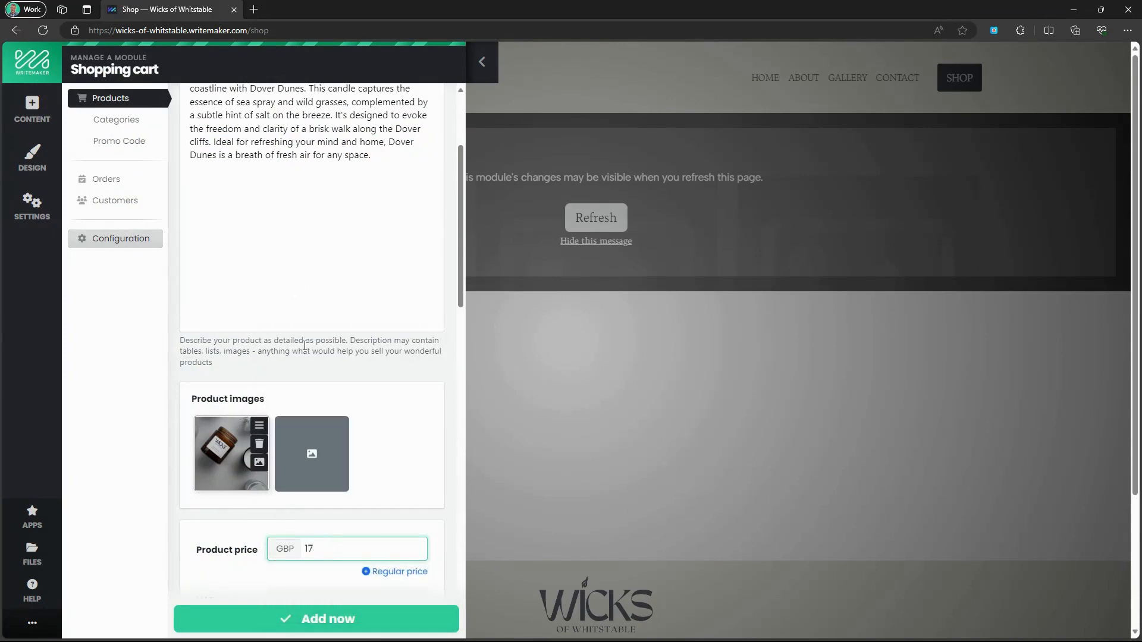
scroll(409, 369, "down", 5)
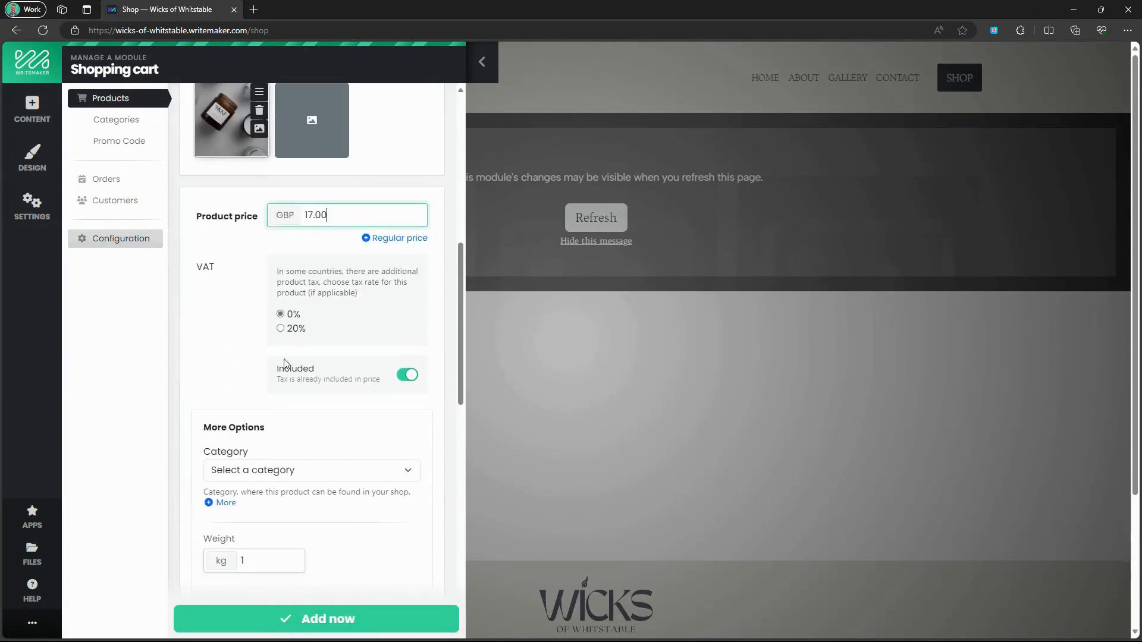
Save Dover Dunes, then start a Cooper Fan product and paste in its description.
left_click(360, 627)
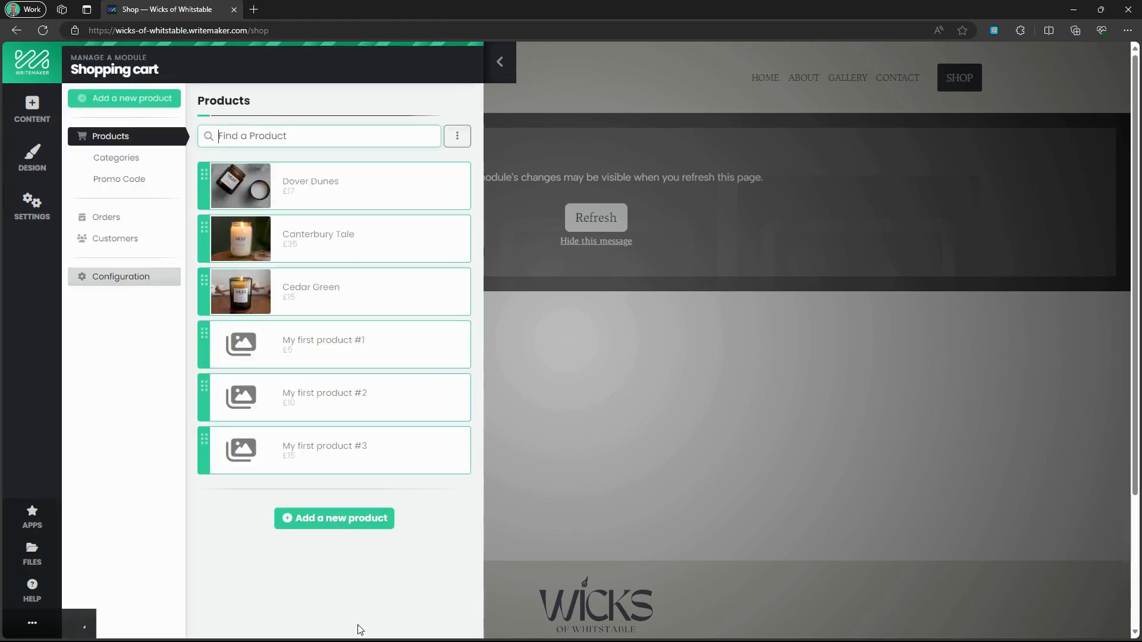
left_click(344, 520)
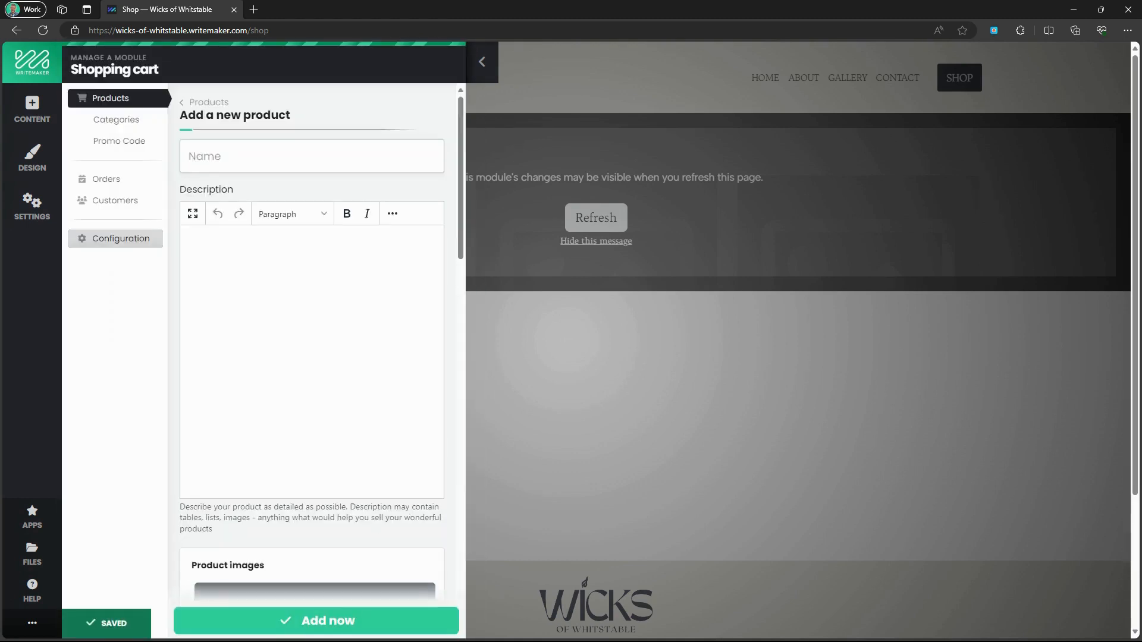
left_click(292, 159)
type("Cooper Fan")
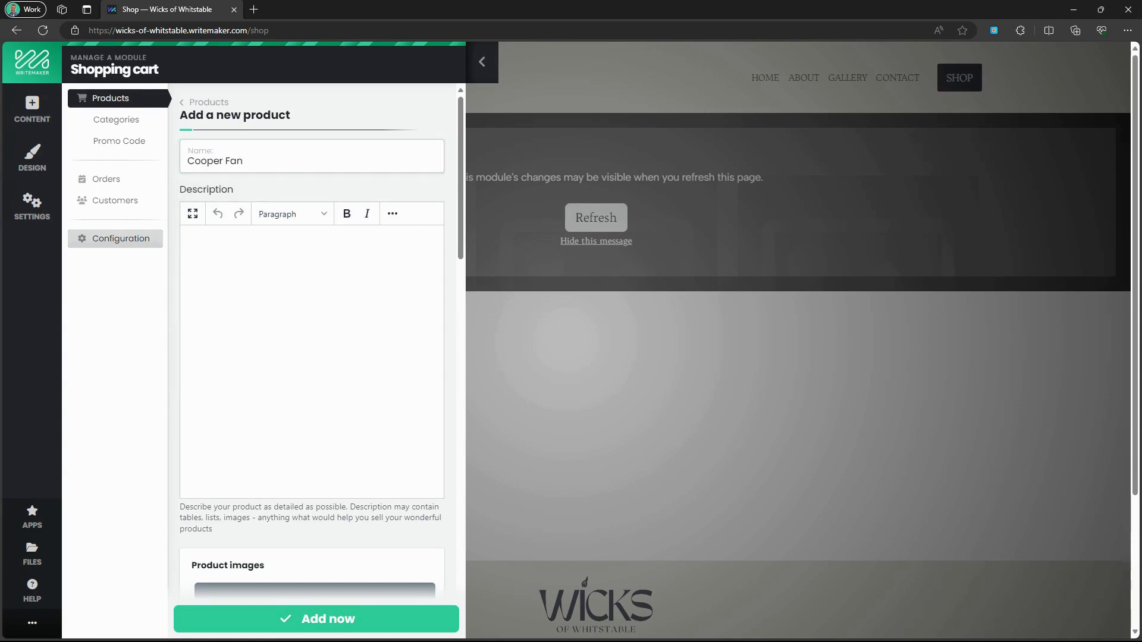
key("alt+Tab")
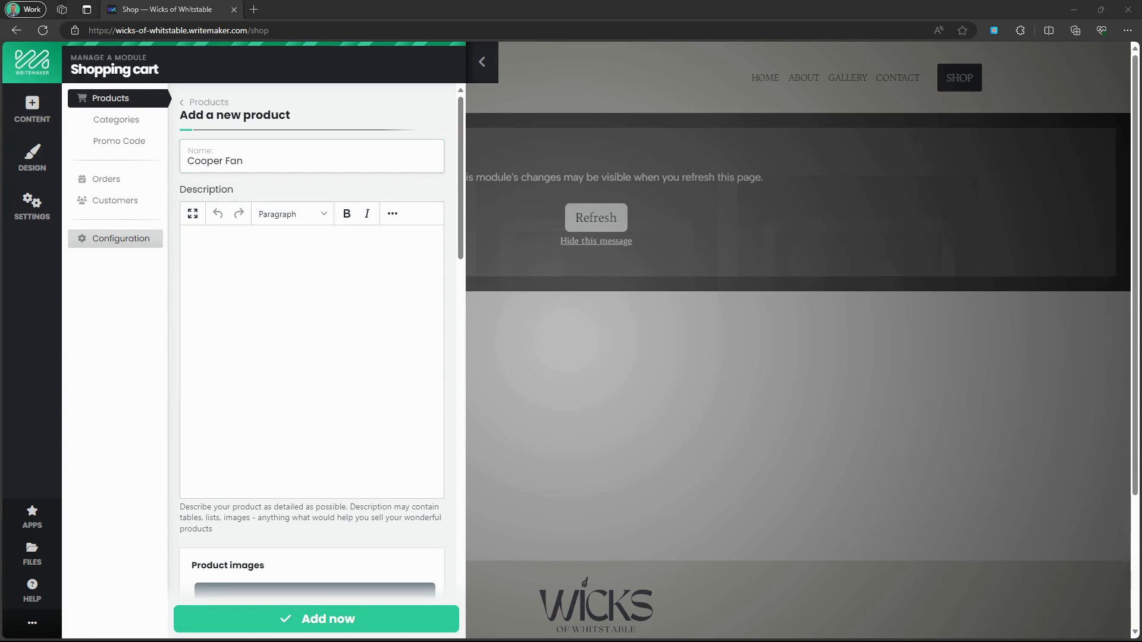
left_click(302, 290)
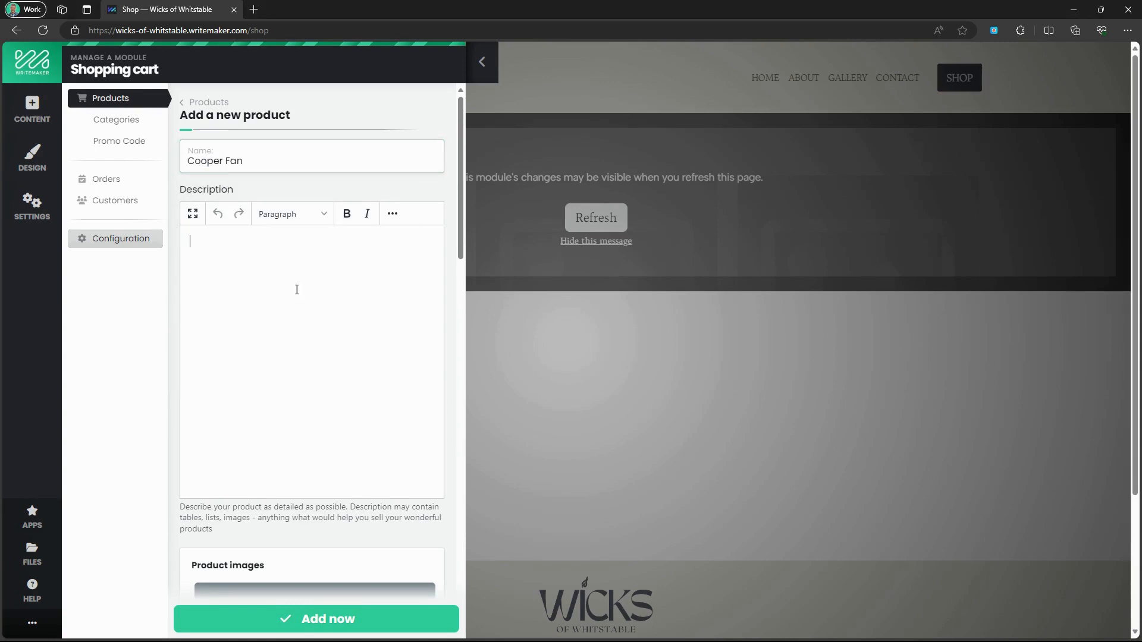
key("ctrl+v")
Give Cooper Fan the amber jar photo and a 17.00 price, and save it.
scroll(291, 408, "down", 5)
left_click(291, 391)
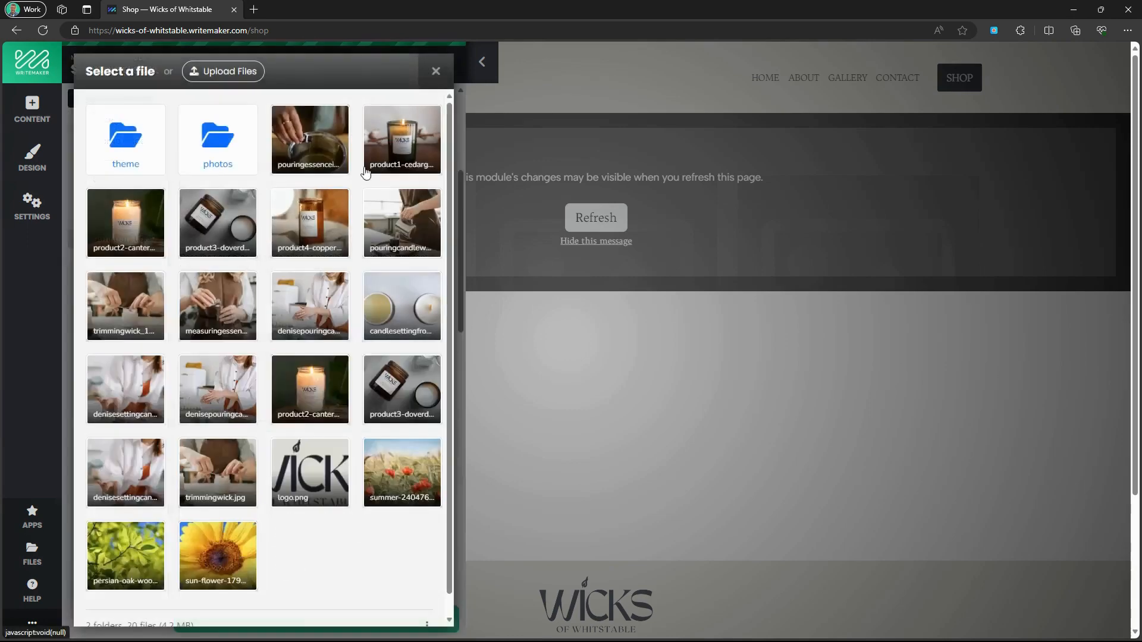
left_click(300, 224)
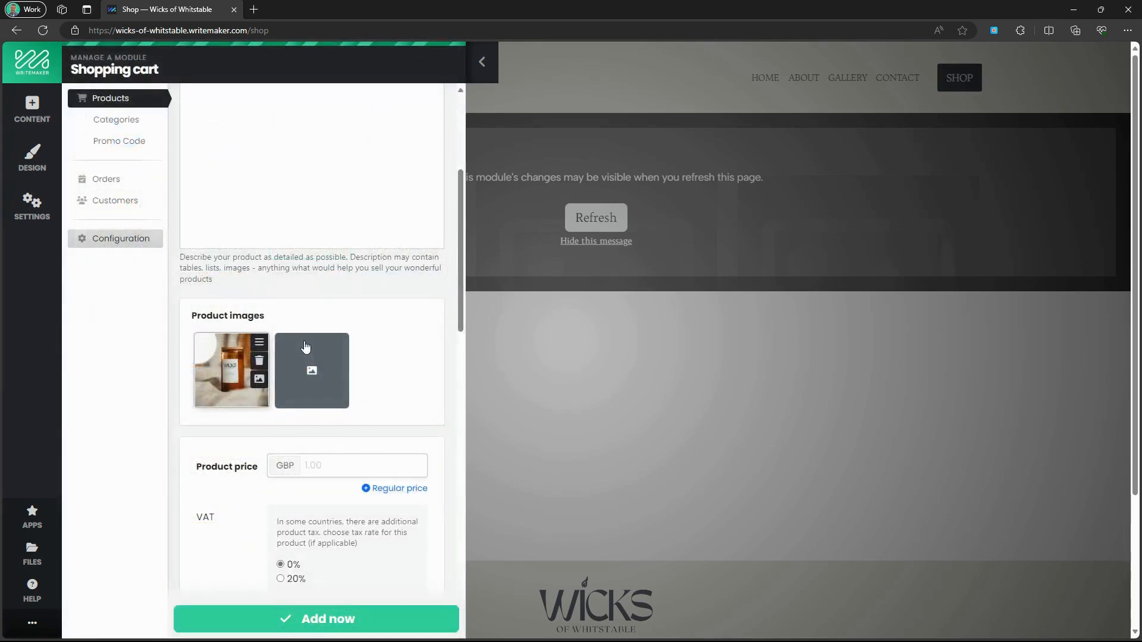
left_click(331, 467)
type("17")
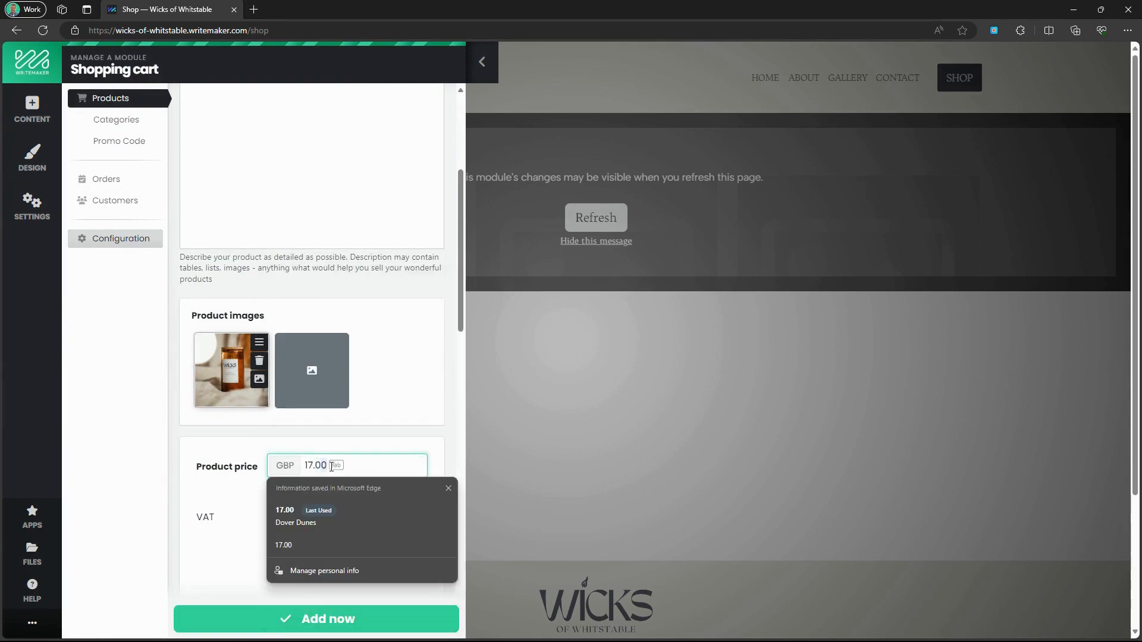
left_click(316, 506)
scroll(292, 462, "down", 3)
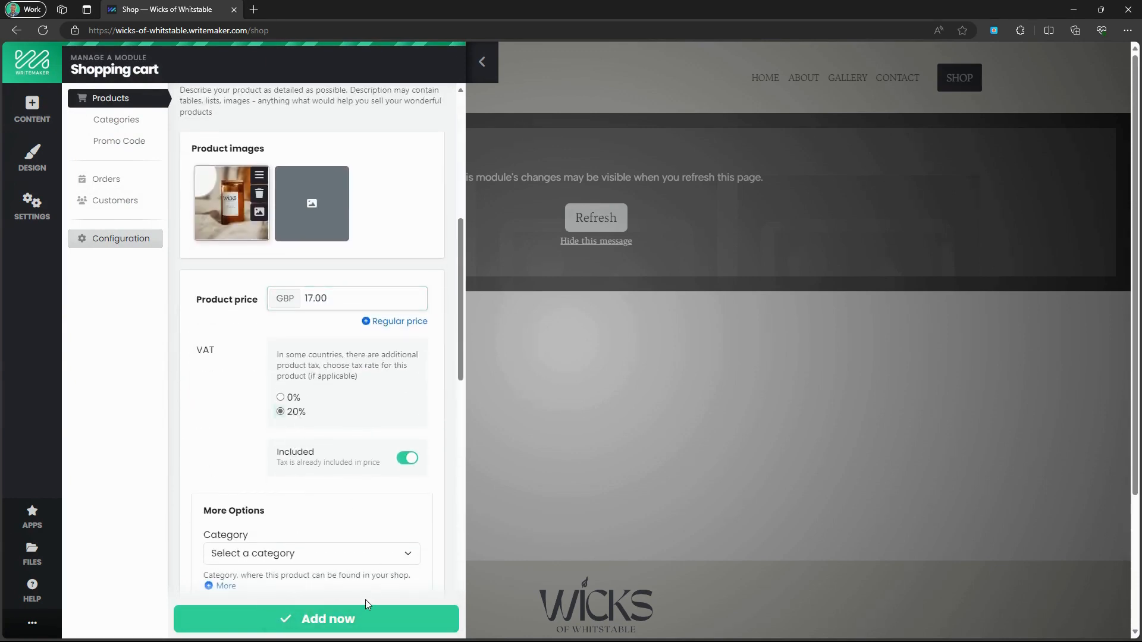
left_click(361, 619)
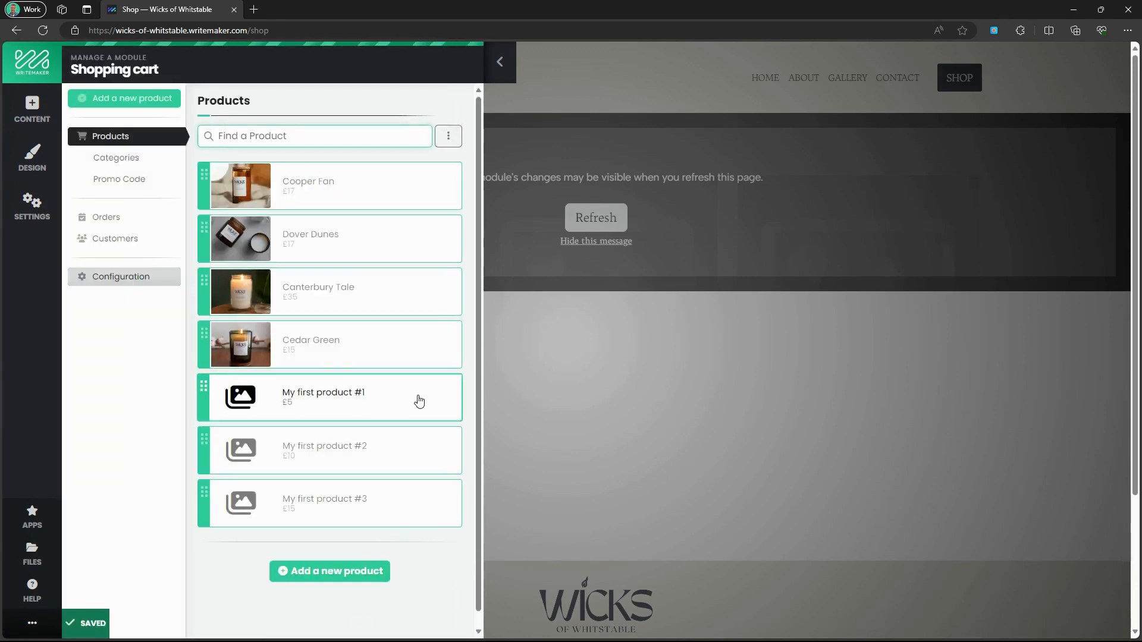
Delete the sample products My first product #1 and #2.
left_click(237, 404)
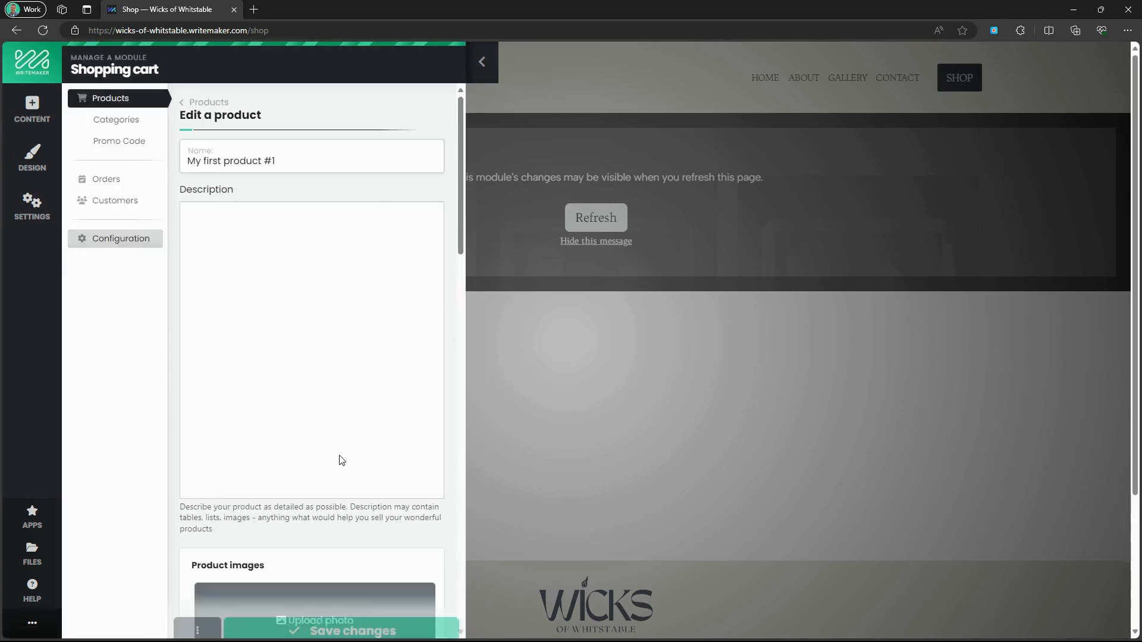
scroll(342, 459, "down", 10)
left_click(184, 626)
left_click(208, 585)
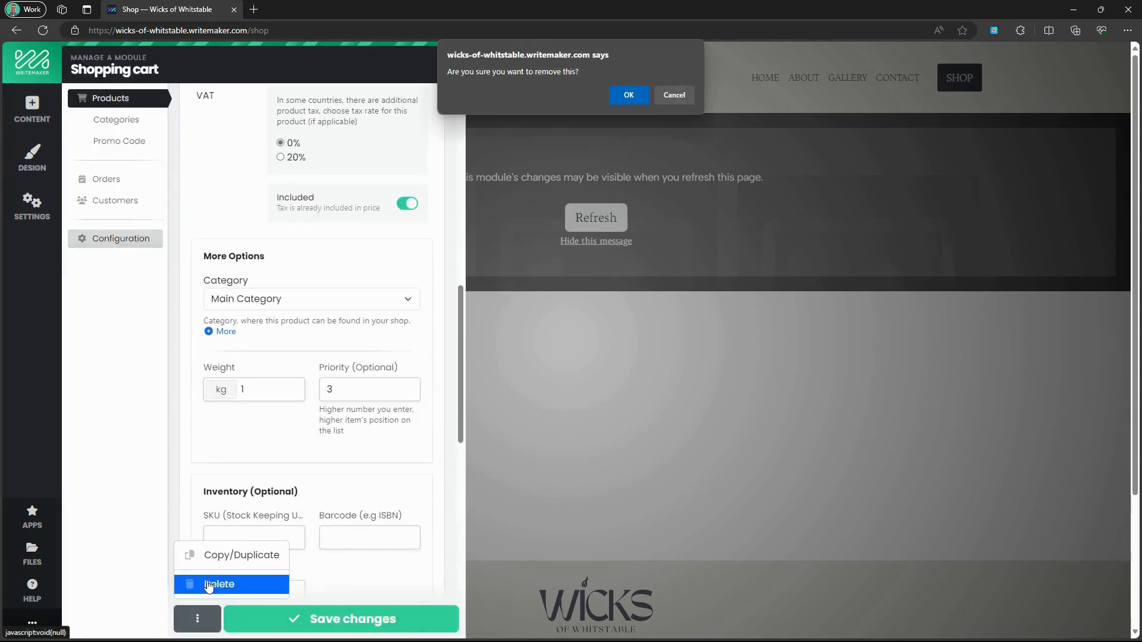
left_click(619, 103)
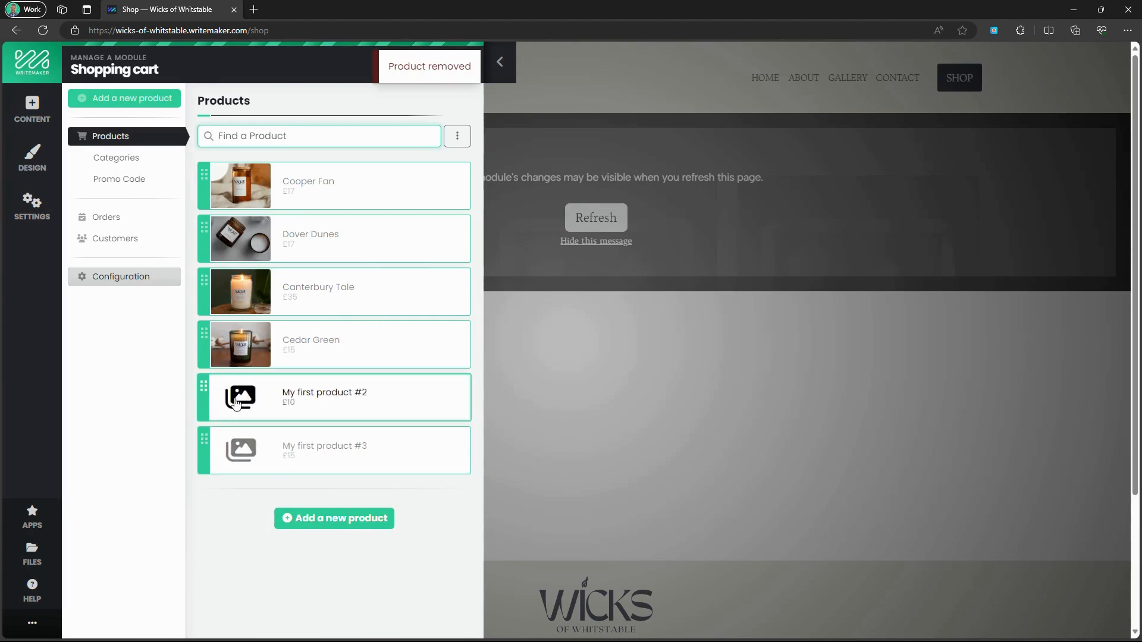
left_click(237, 393)
left_click(207, 618)
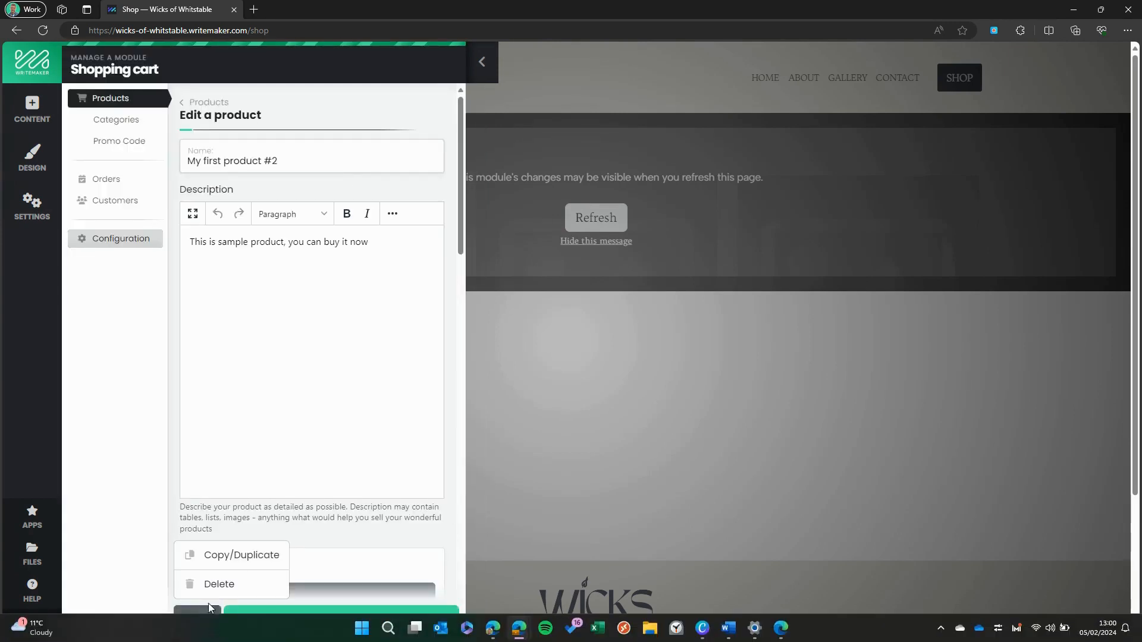
left_click(211, 585)
left_click(629, 95)
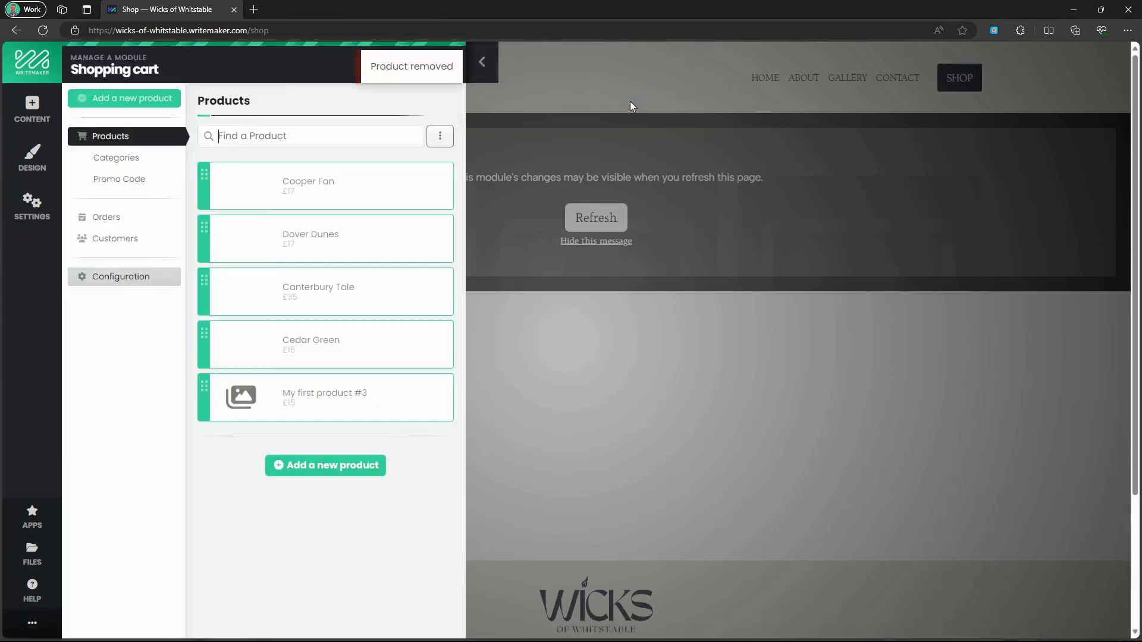
Delete My first product #3 and close the shopping cart panel.
left_click(278, 393)
scroll(290, 482, "down", 4)
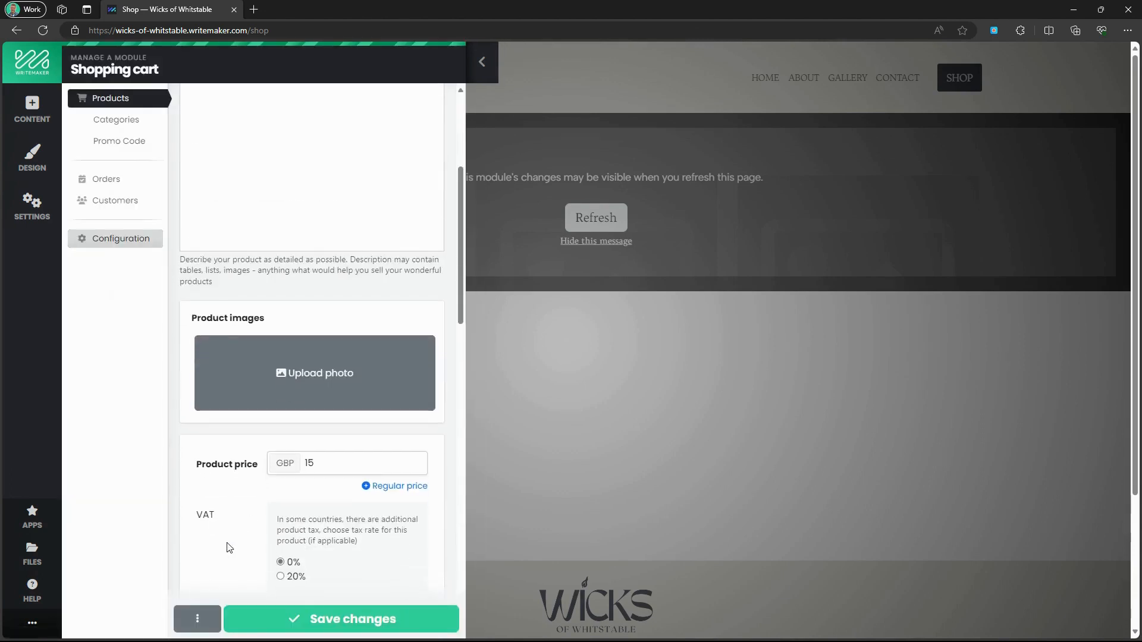
left_click(197, 618)
left_click(205, 585)
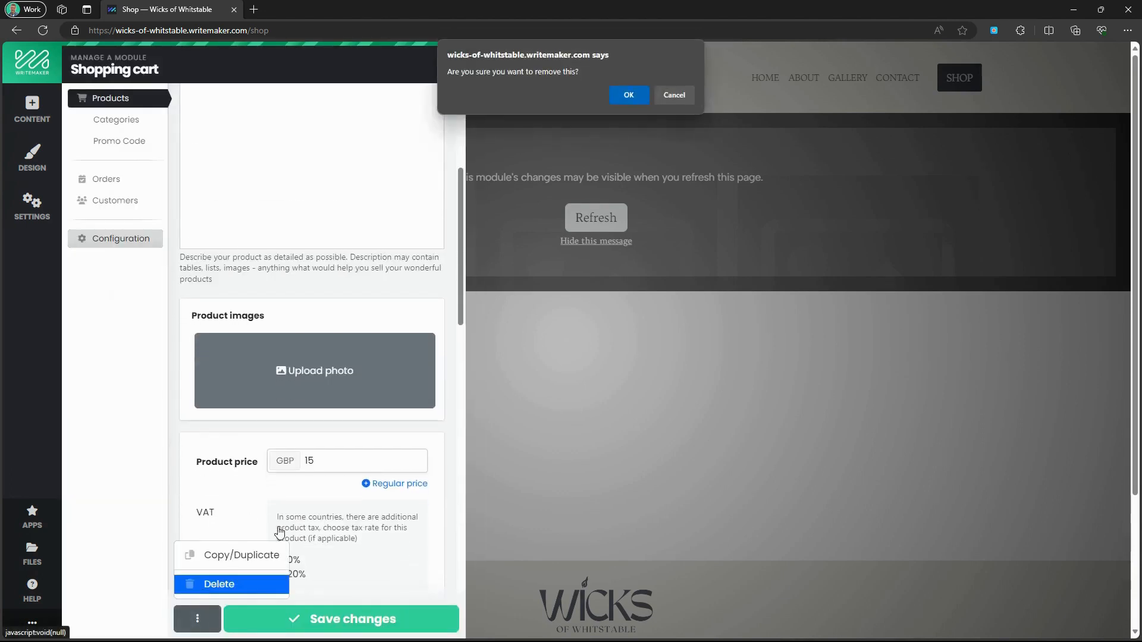
left_click(631, 97)
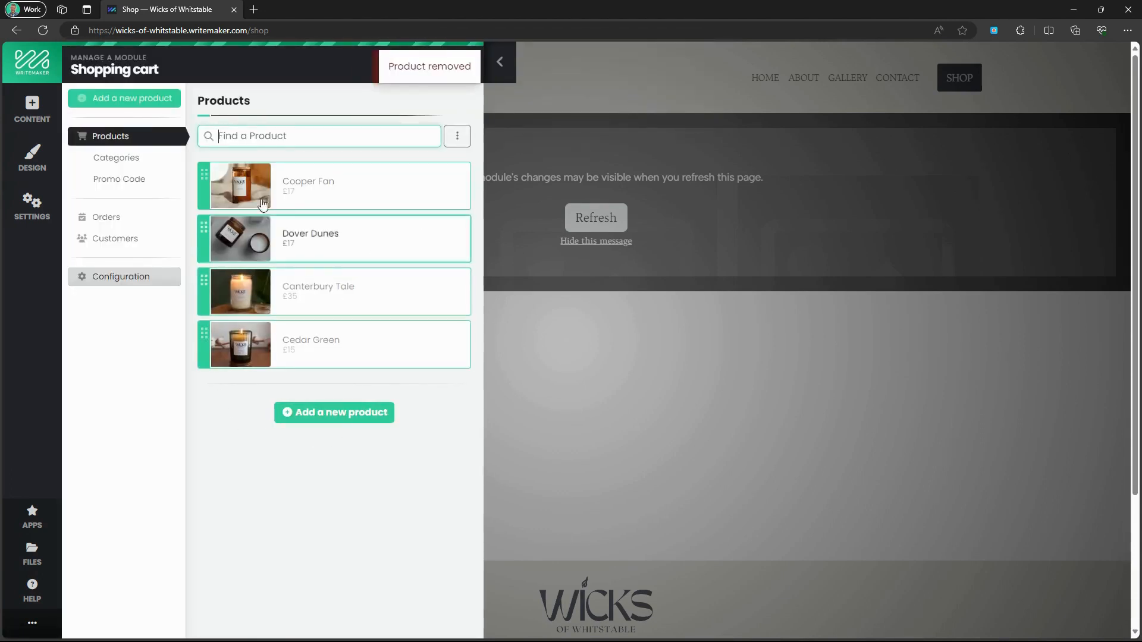
left_click(501, 66)
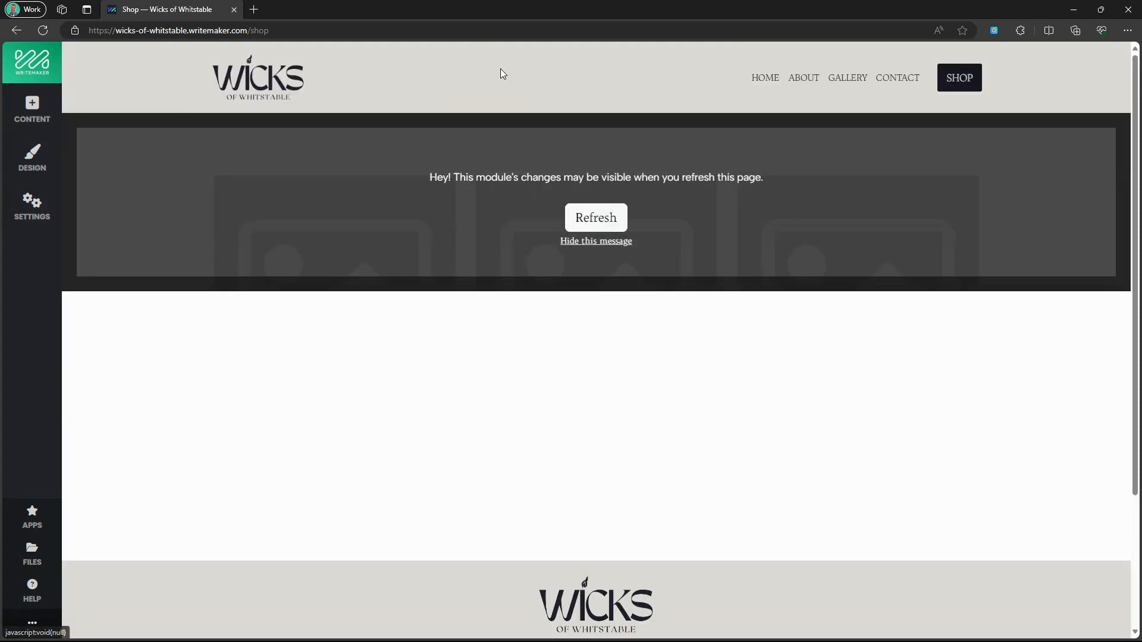
Refresh the Shop page to show the four candles and open Canterbury Tale.
left_click(616, 223)
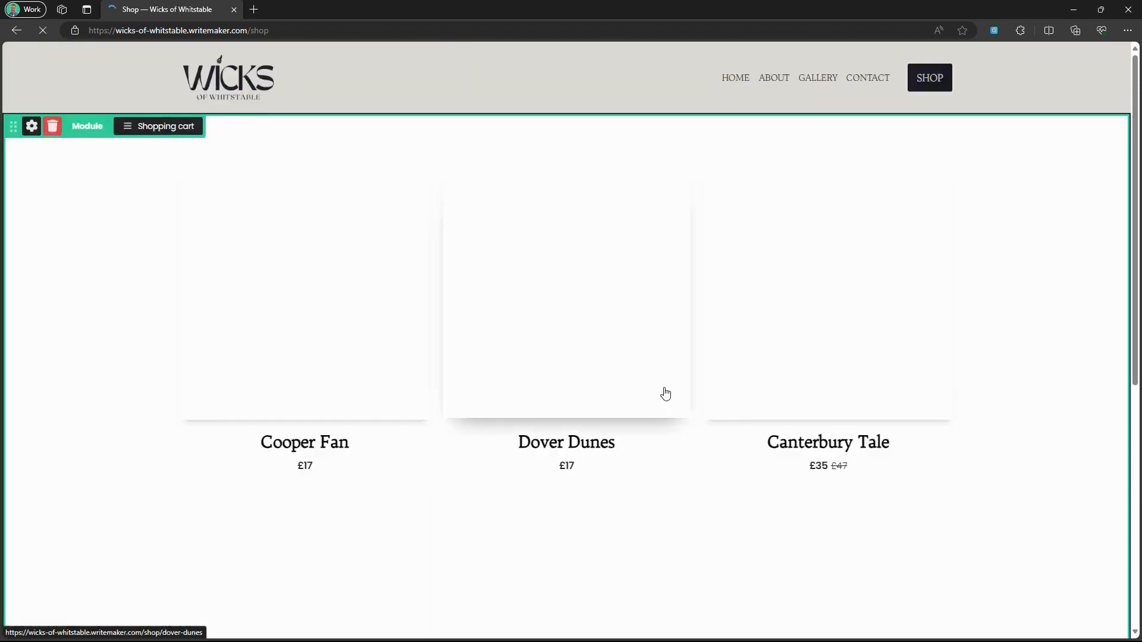
scroll(477, 410, "down", 3)
scroll(286, 461, "down", 5)
scroll(197, 425, "up", 8)
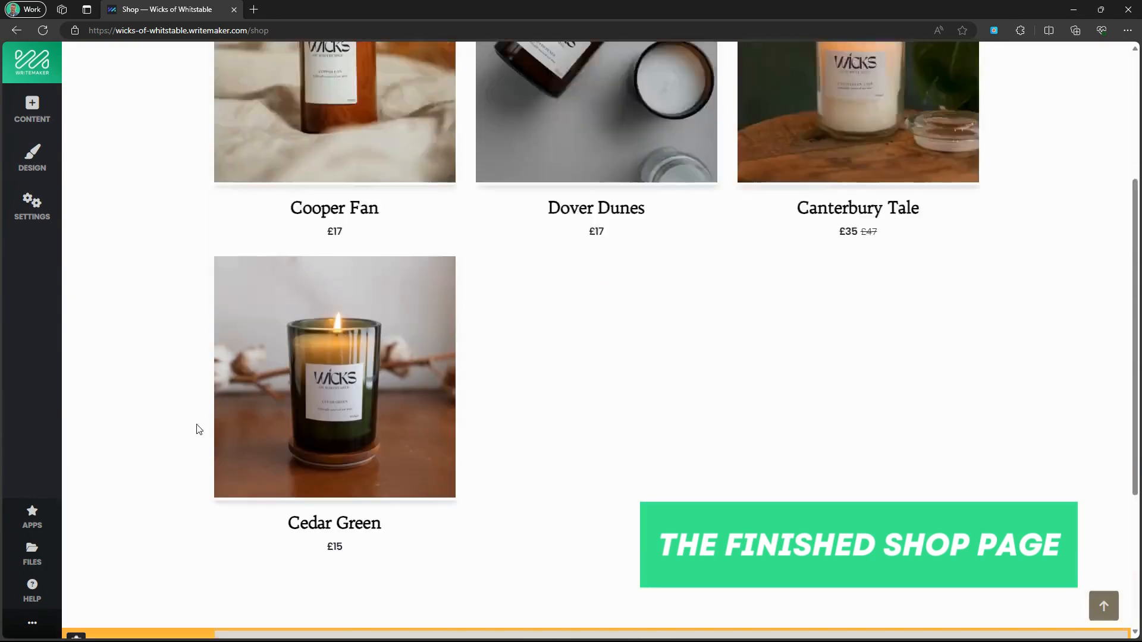
scroll(874, 474, "down", 4)
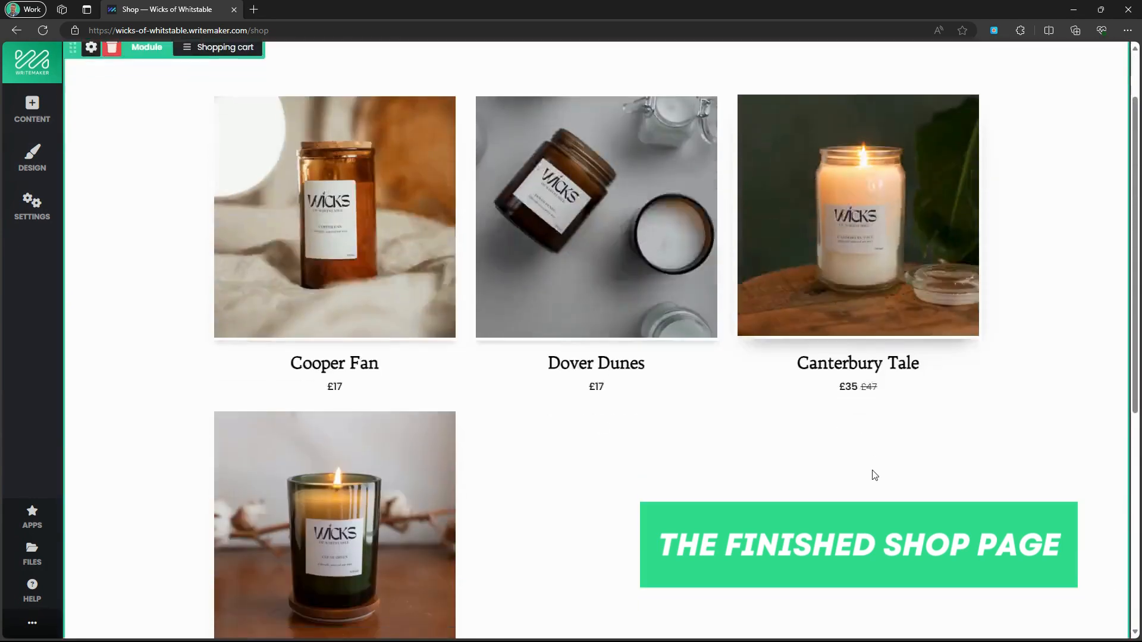
scroll(711, 456, "up", 5)
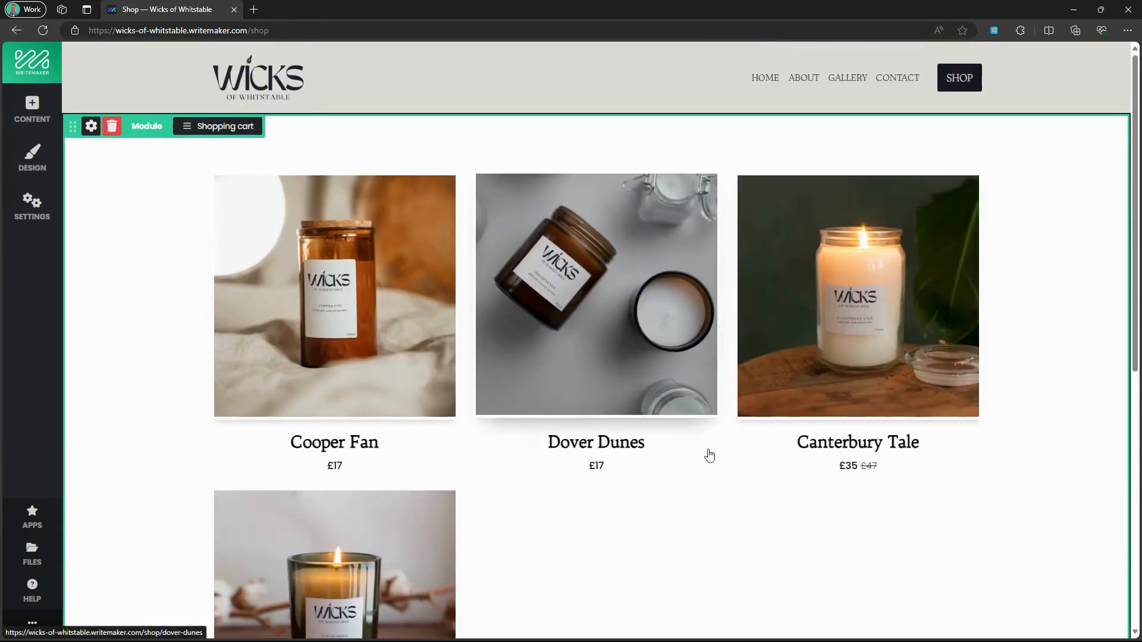
left_click(928, 311)
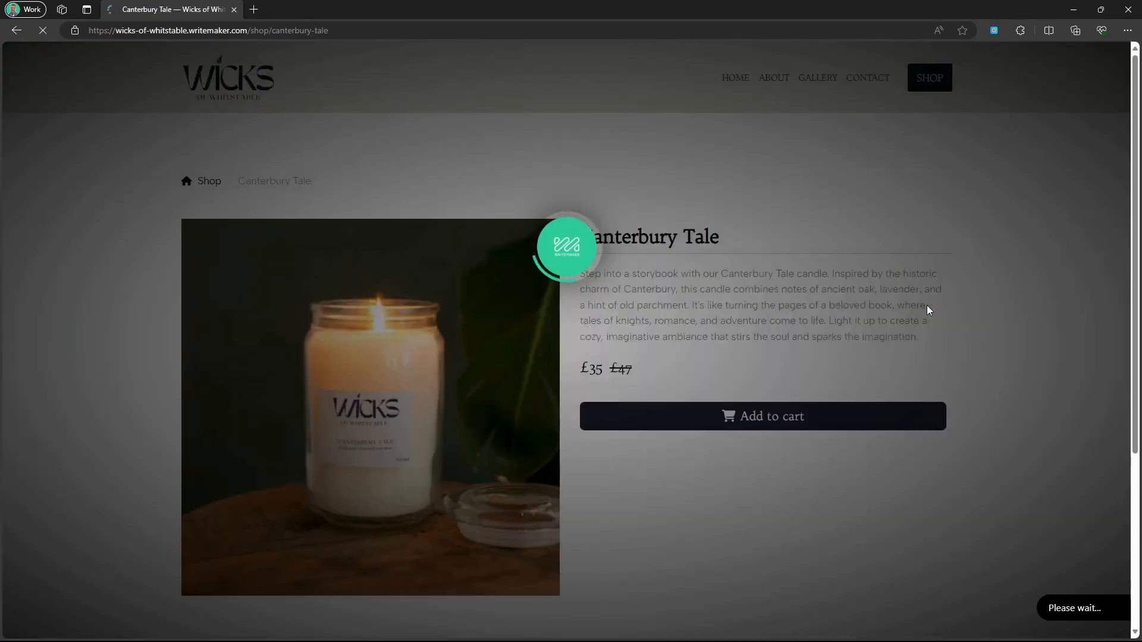
Add Canterbury Tale to the cart, reaching checkout with £45.00 total including £10.00 delivery.
scroll(675, 528, "down", 5)
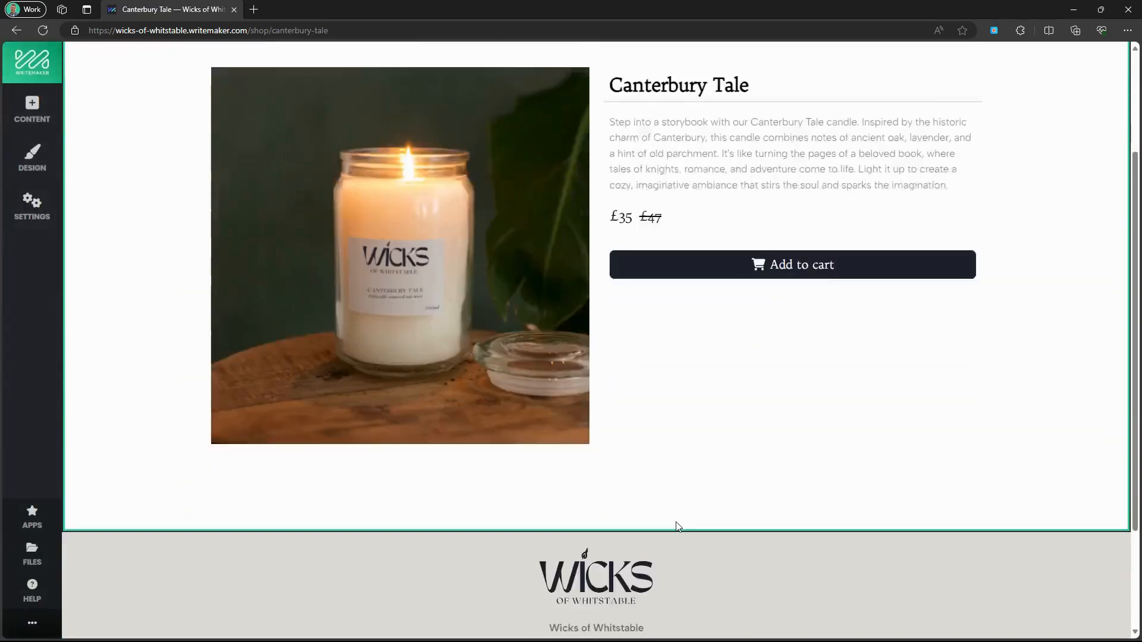
scroll(675, 527, "up", 5)
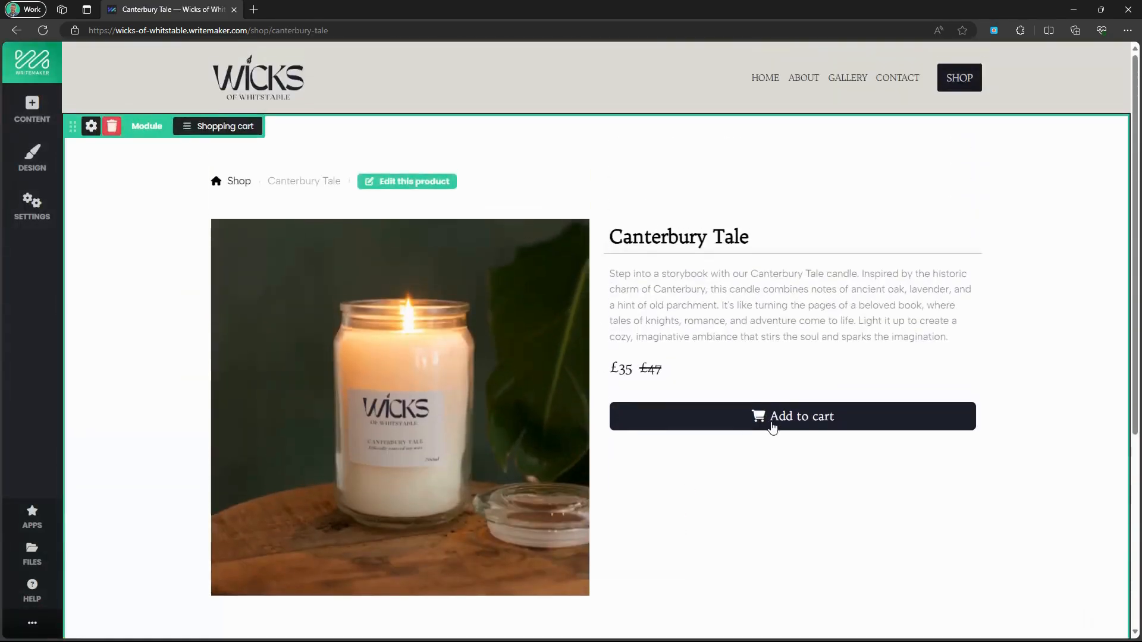
left_click(772, 423)
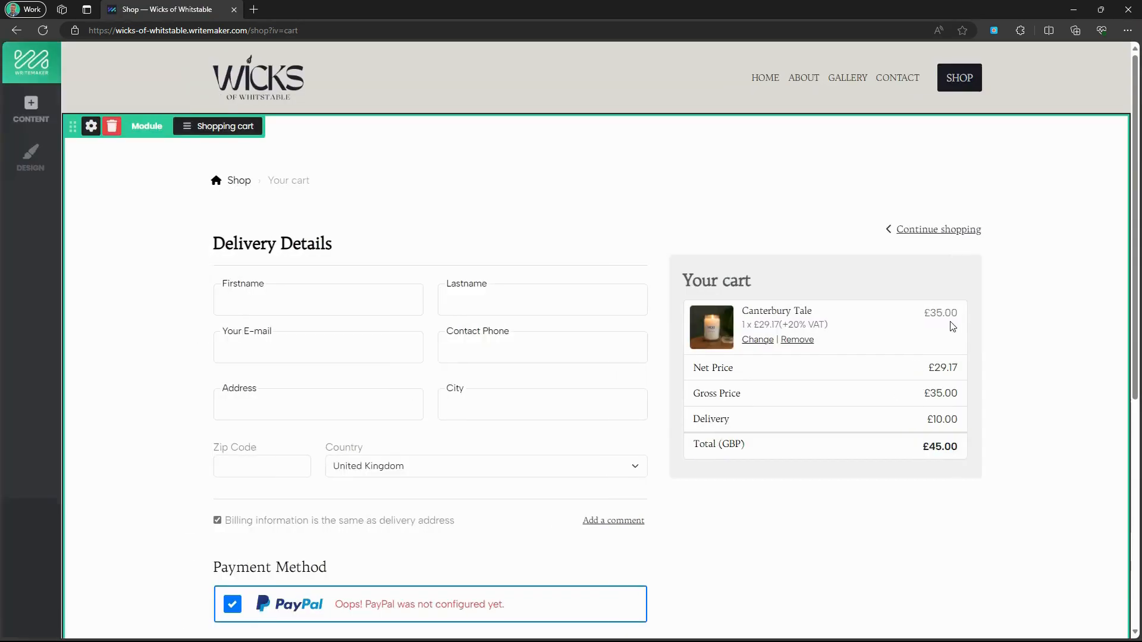
scroll(952, 326, "down", 4)
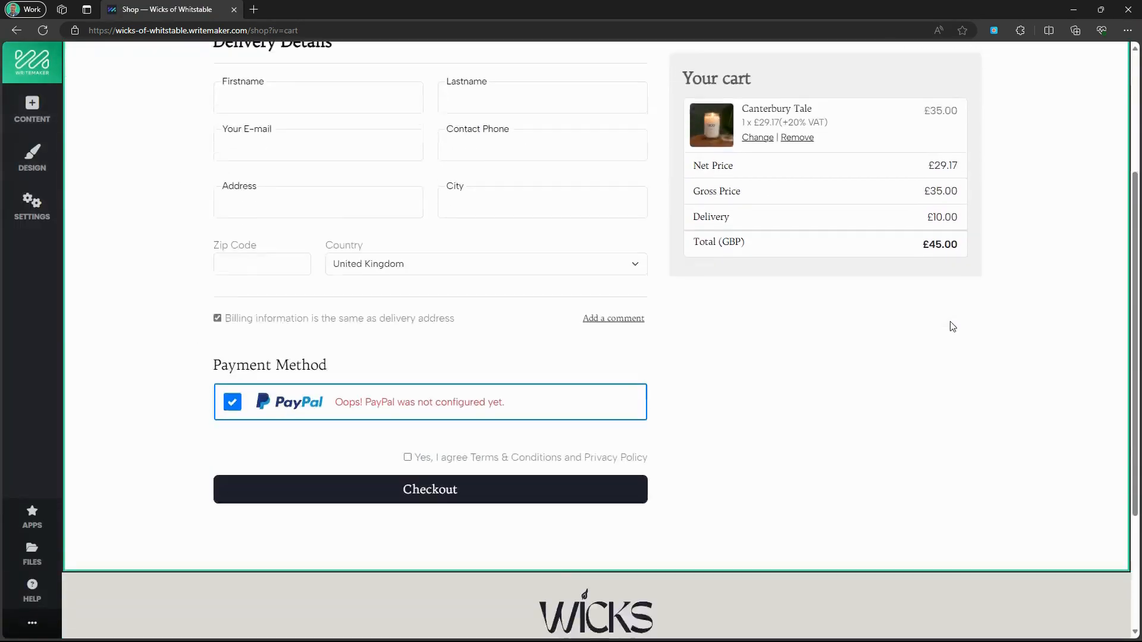
scroll(952, 326, "down", 1)
scroll(953, 326, "up", 4)
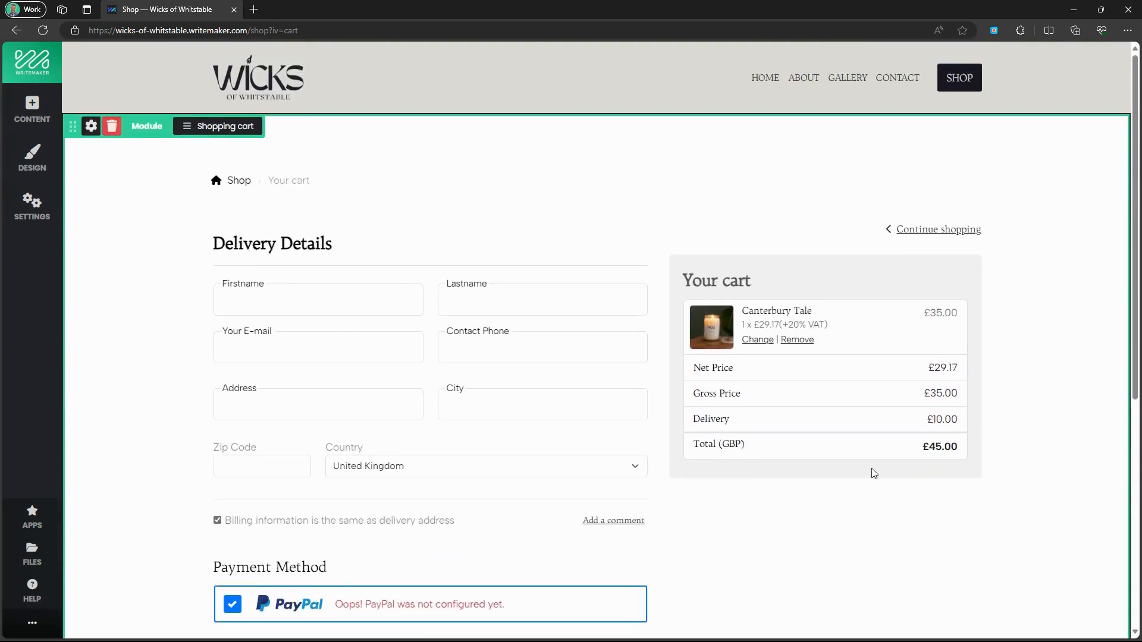
scroll(869, 398, "down", 6)
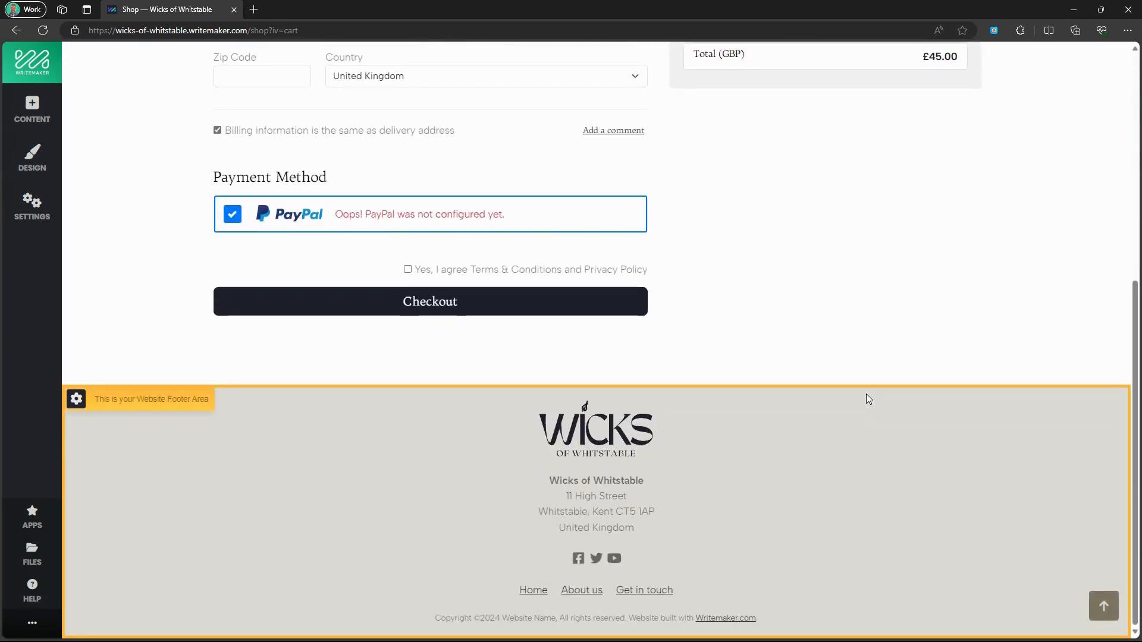
scroll(866, 397, "up", 6)
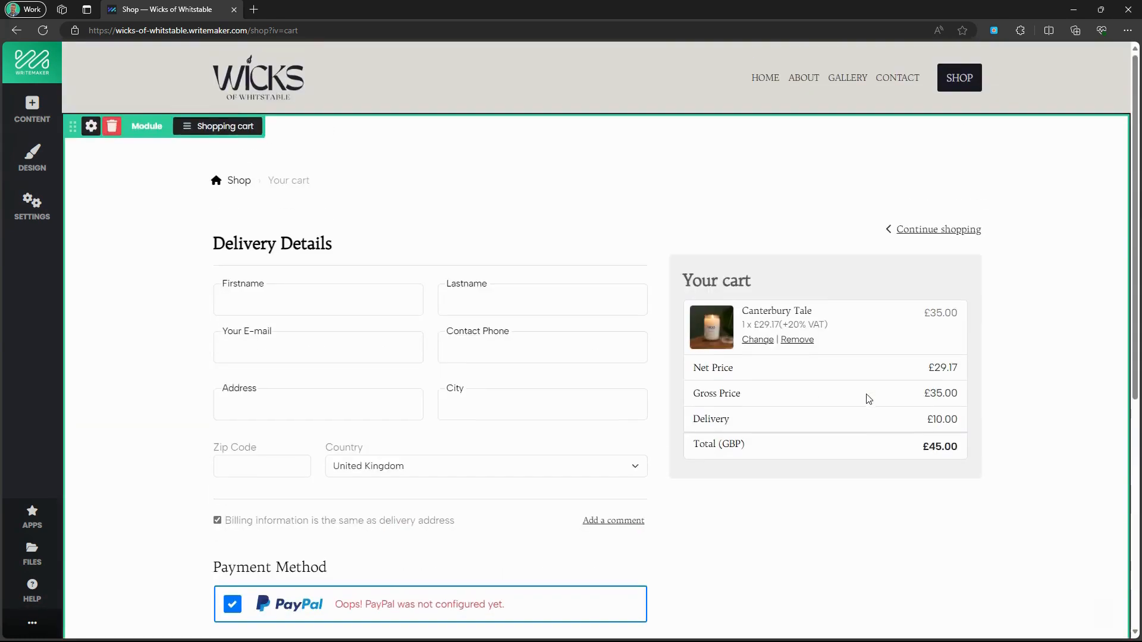
left_click(764, 79)
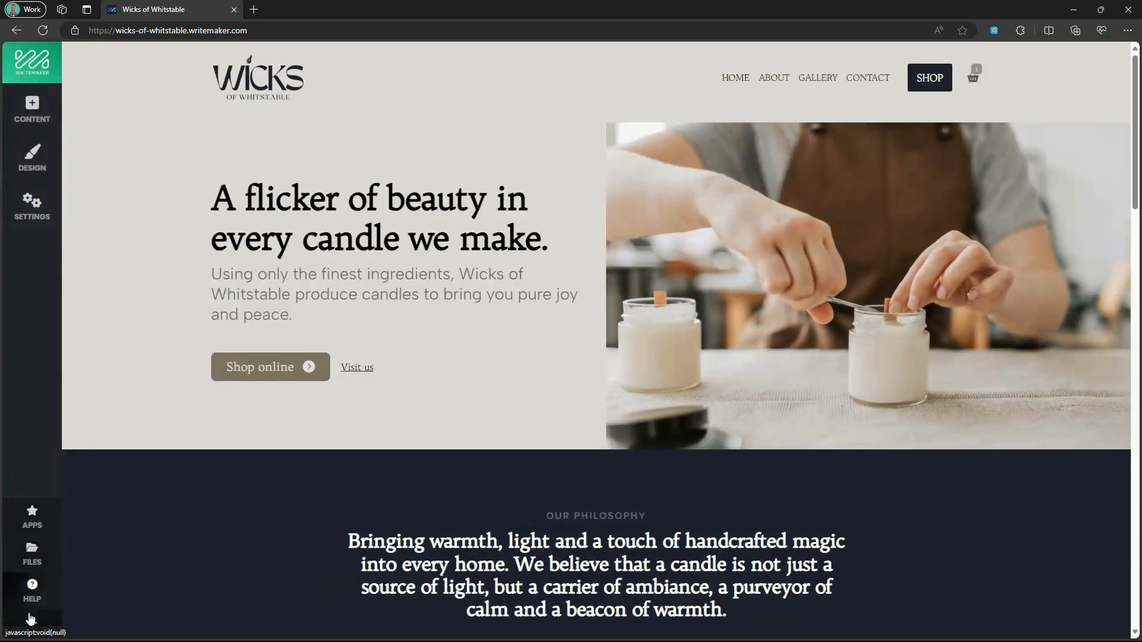
left_click(31, 619)
left_click(163, 628)
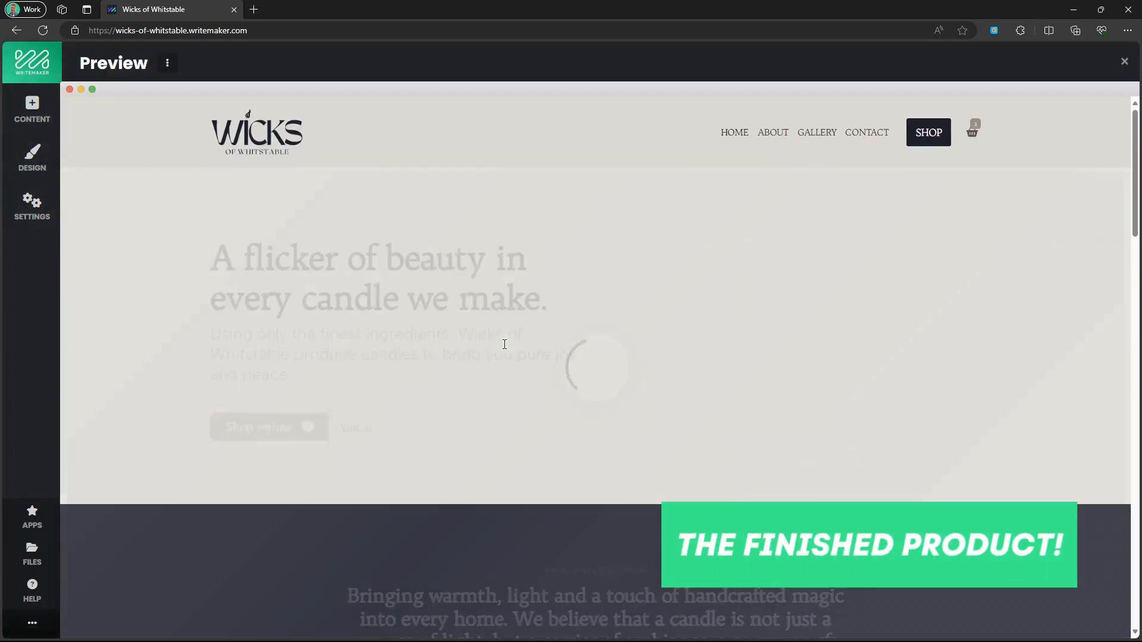
scroll(505, 344, "down", 6)
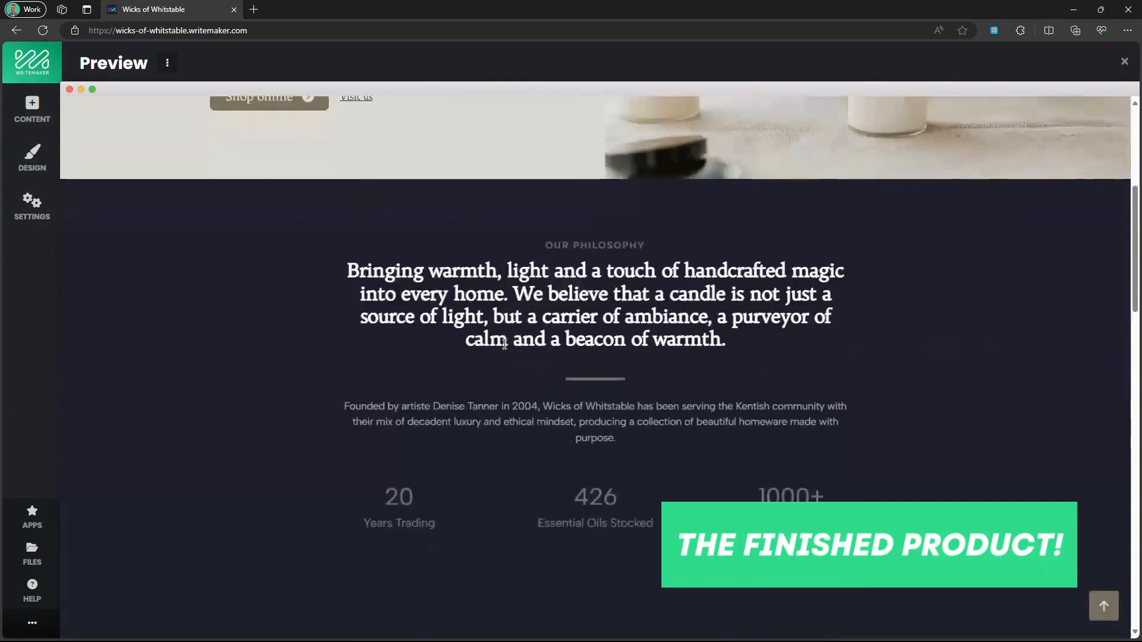
scroll(505, 344, "down", 15)
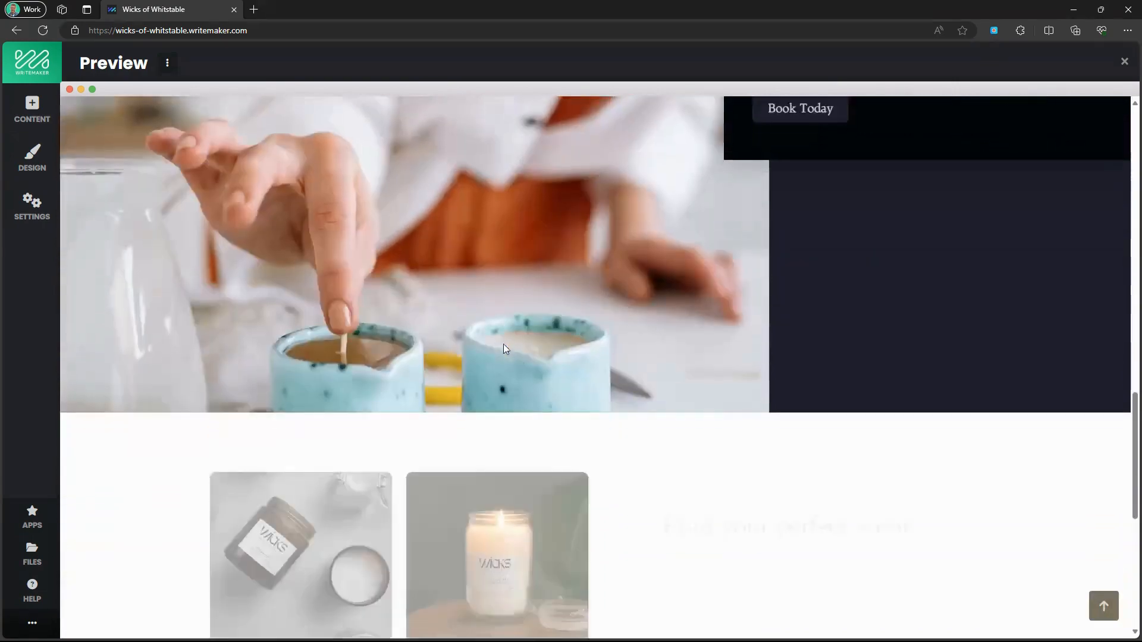
scroll(503, 346, "down", 8)
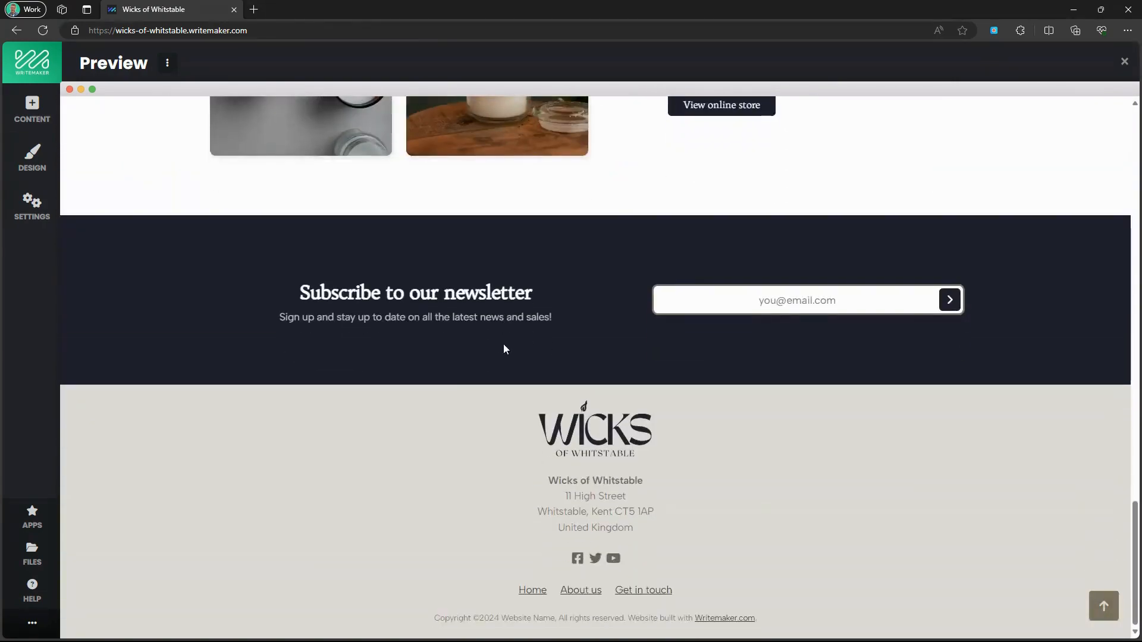
scroll(518, 420, "up", 10)
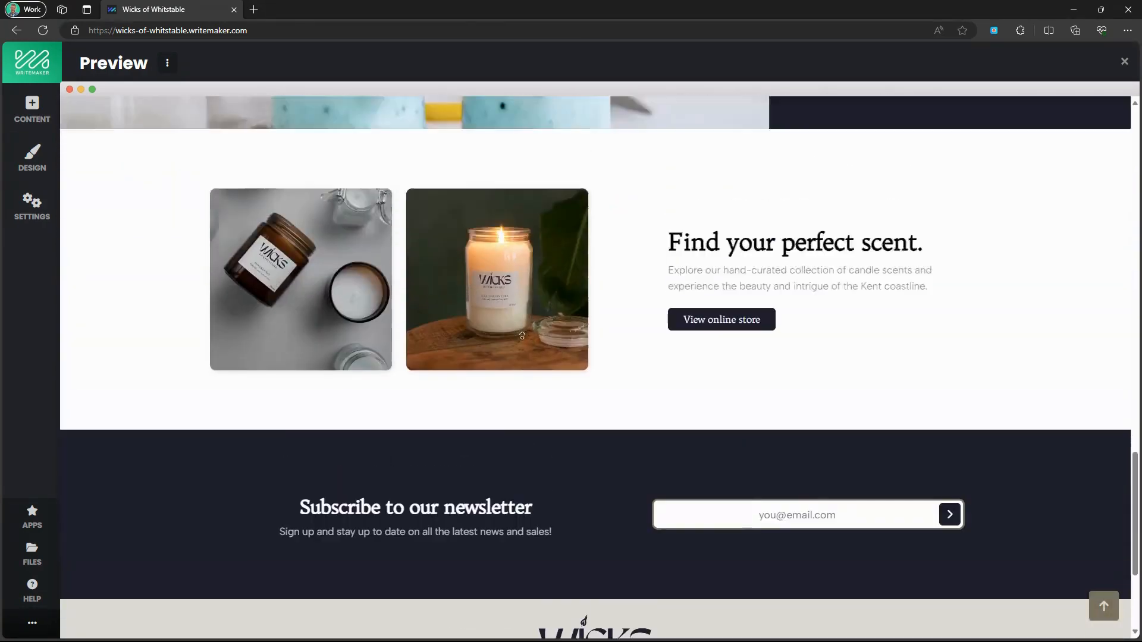
scroll(523, 335, "up", 15)
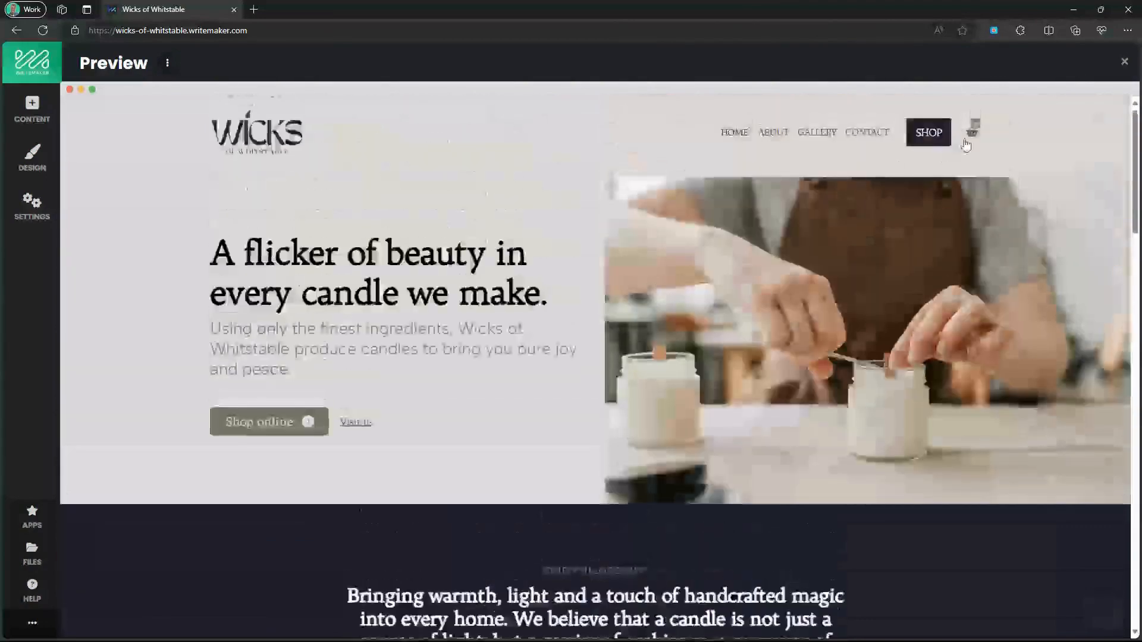
left_click(972, 135)
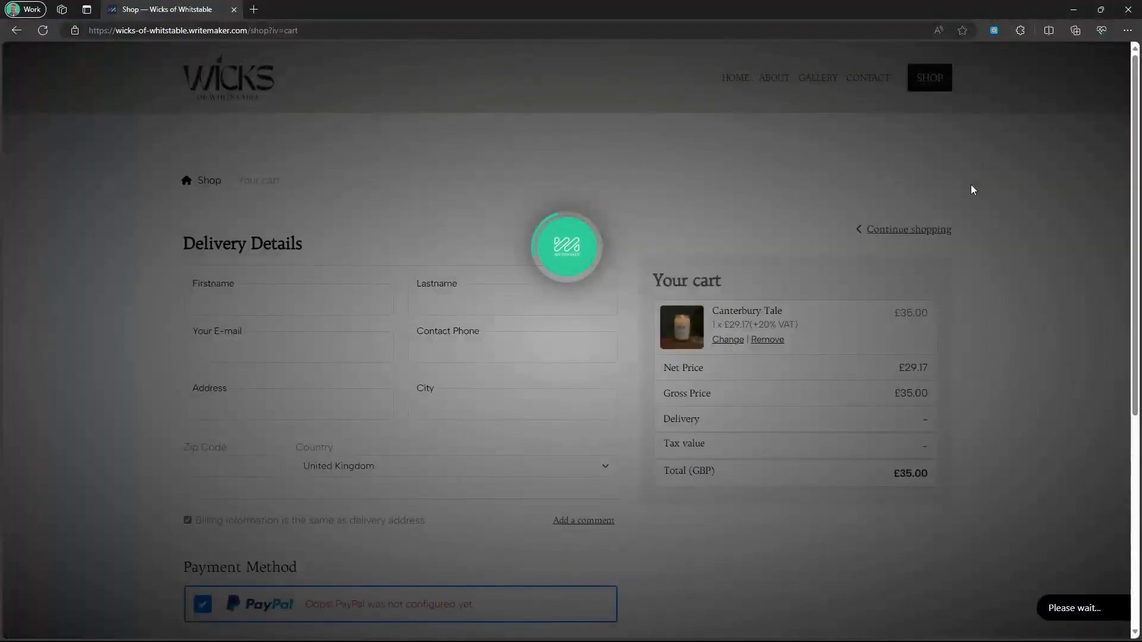
scroll(987, 256, "down", 6)
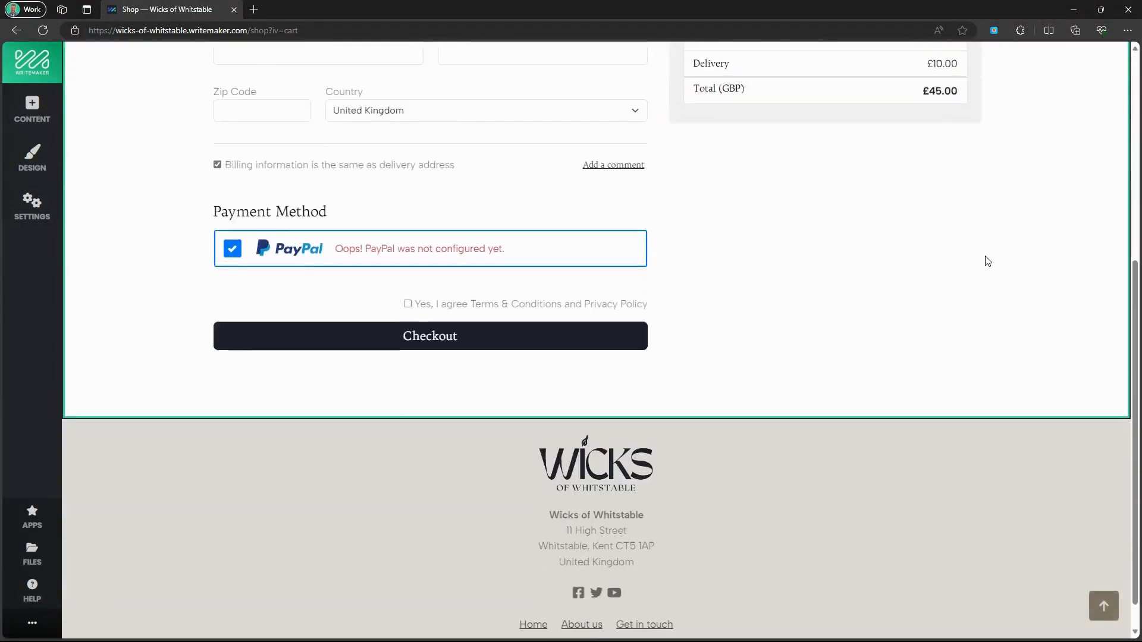
scroll(986, 262, "up", 6)
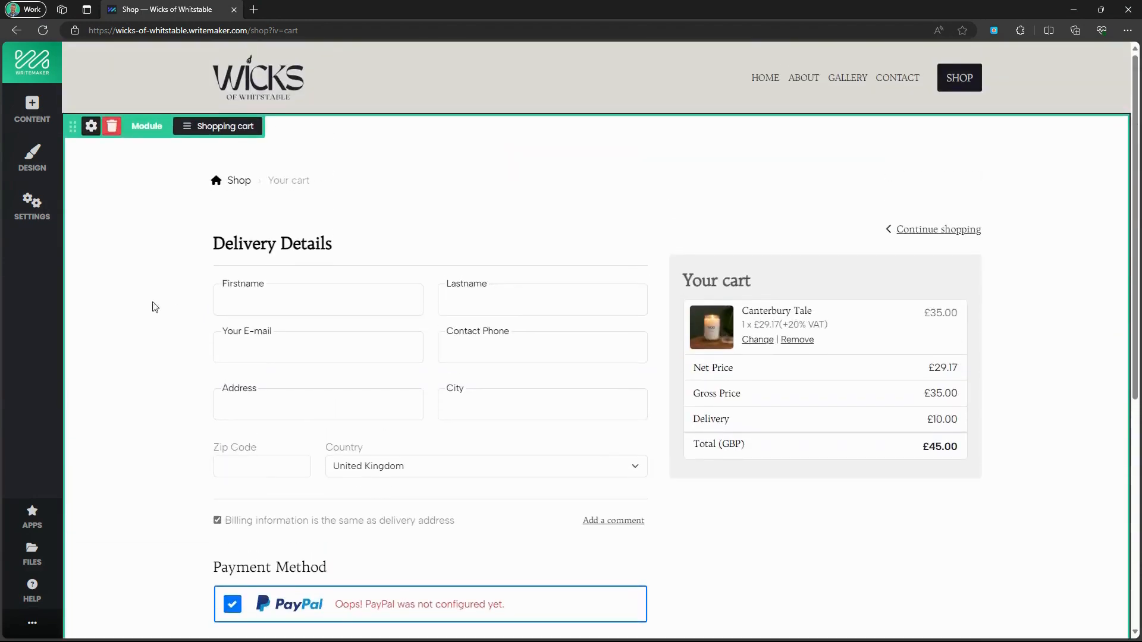